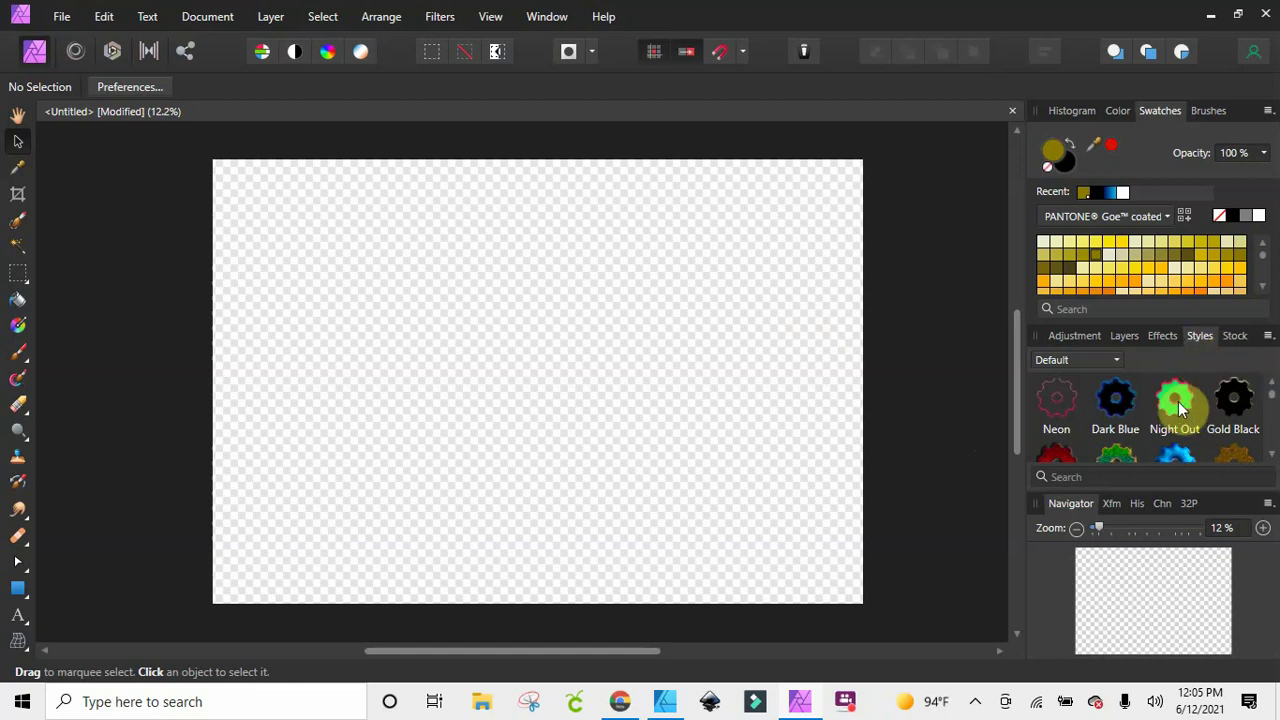
Look through the Default styles and the list of installed style categories
scroll(1172, 415, down, 1)
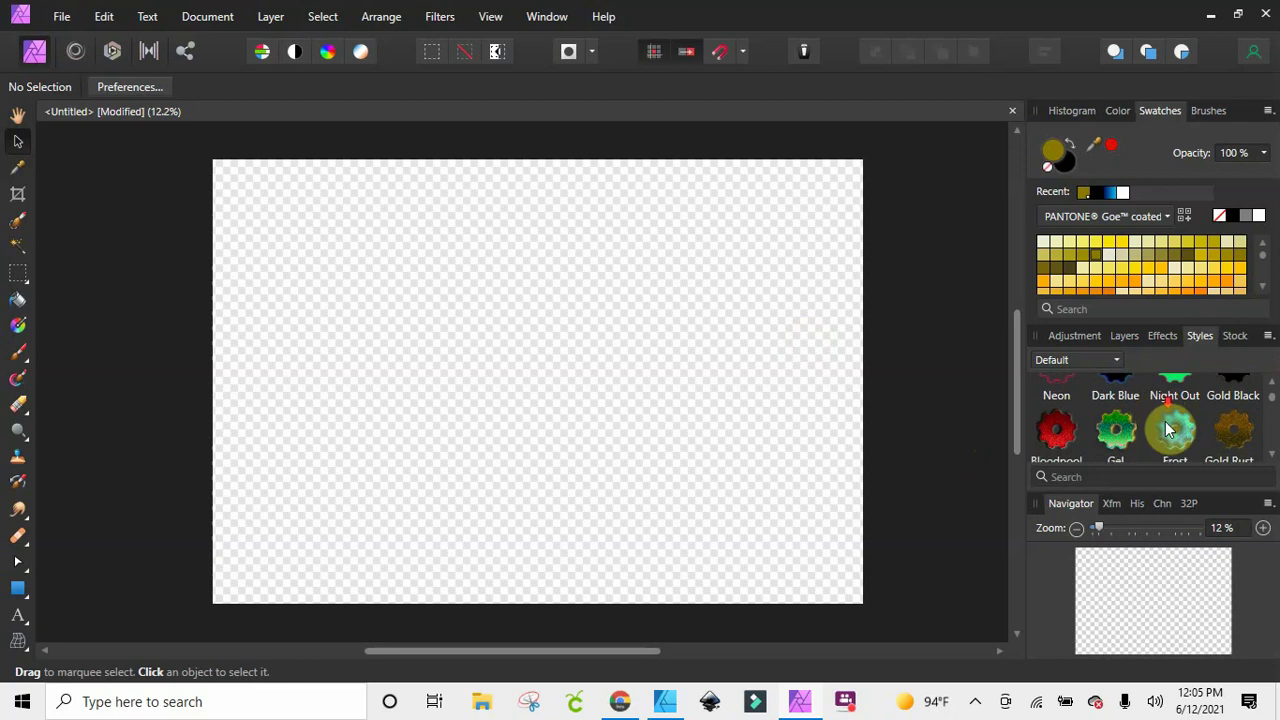
scroll(1167, 425, down, 1)
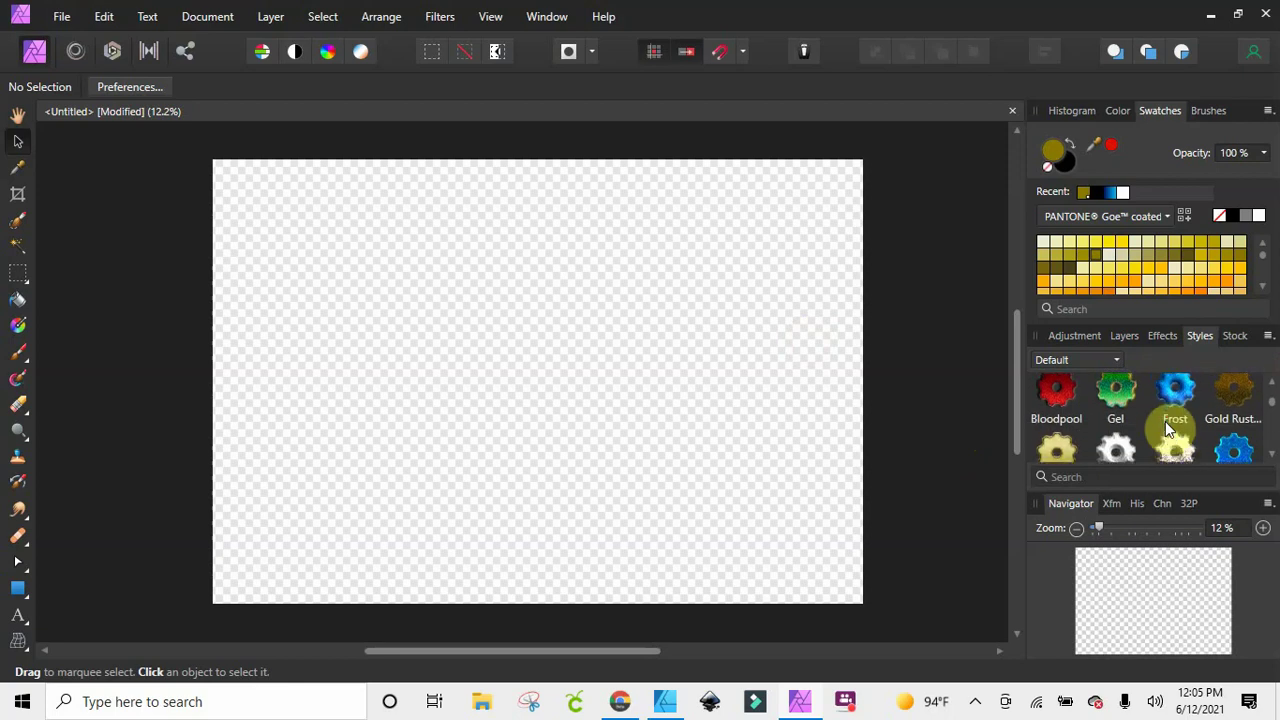
click(1117, 361)
scroll(1140, 640, down, 5)
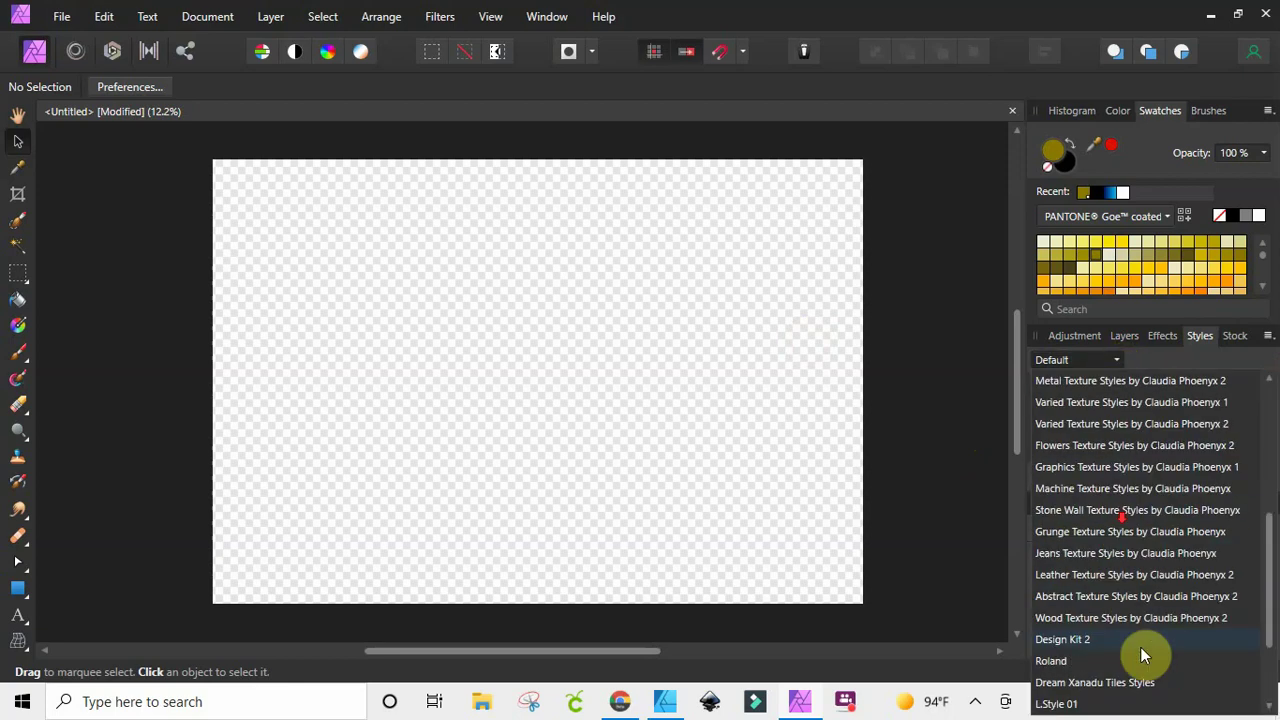
scroll(1143, 630, up, 5)
scroll(1150, 520, down, 5)
scroll(1148, 526, up, 5)
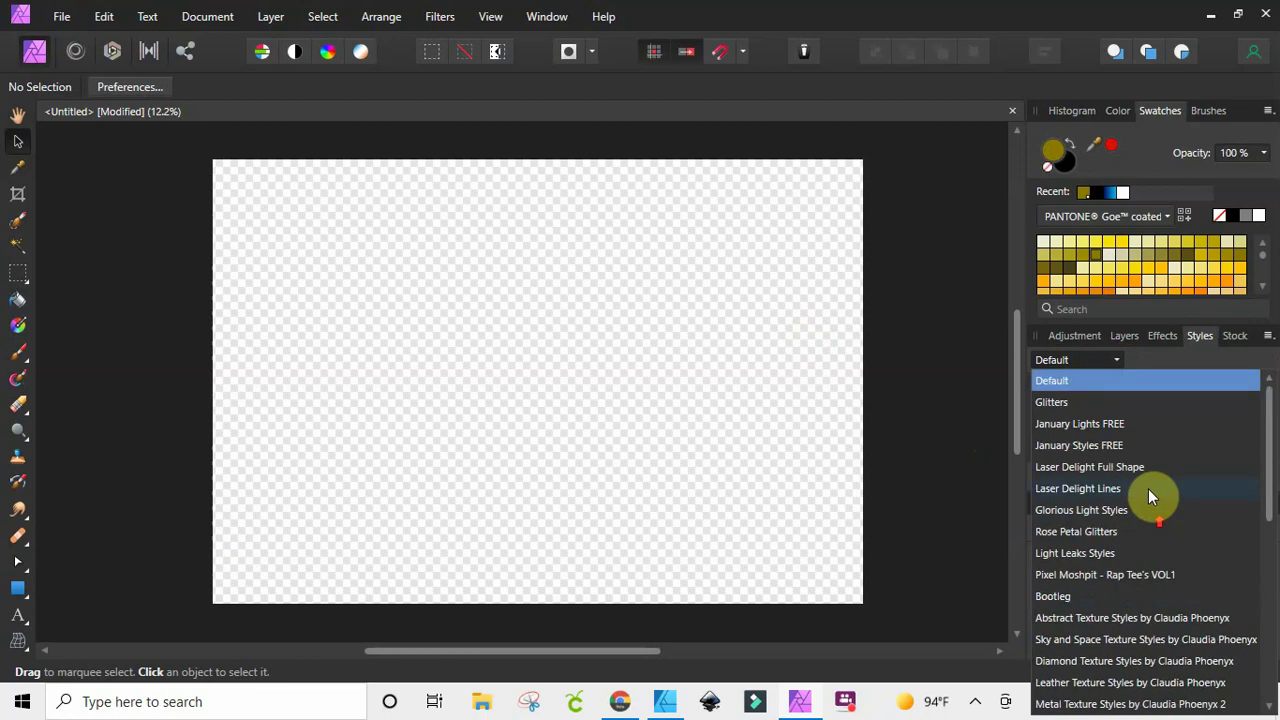
click(1130, 360)
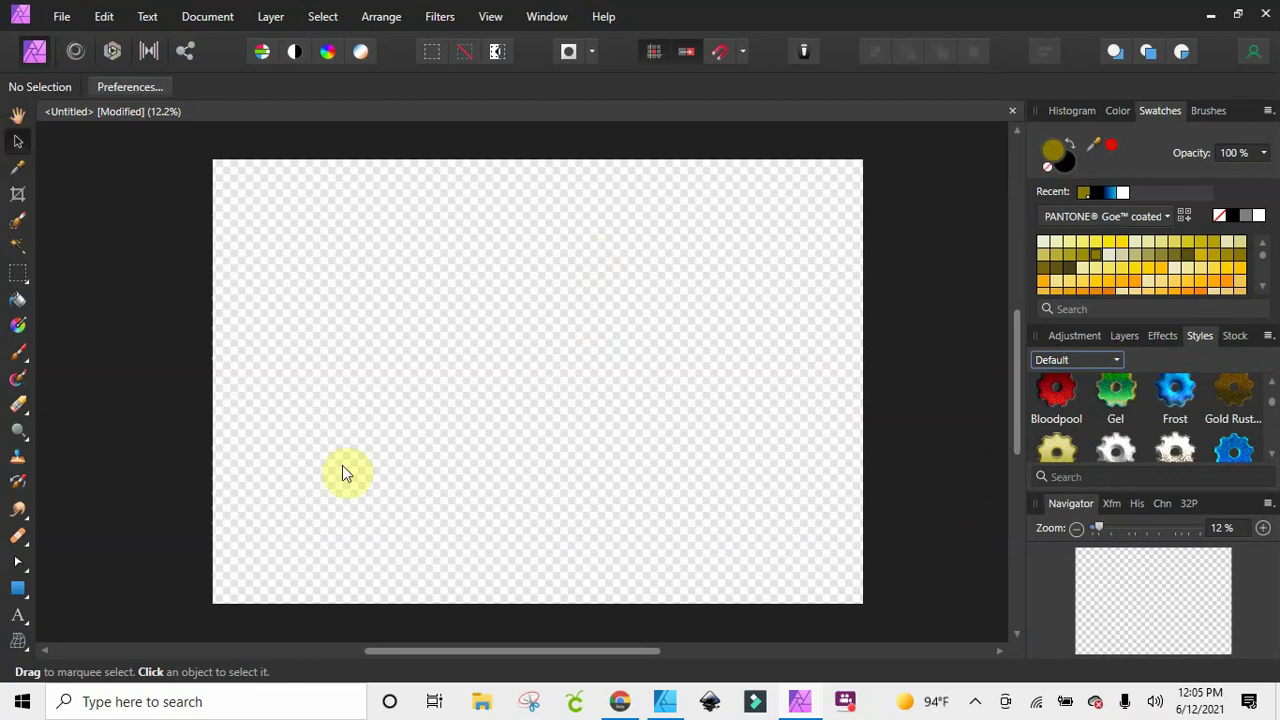
Draw a large black-filled rectangle in the middle of the canvas and remove its stroke
click(18, 588)
mouse_move(317, 218)
mouse_down()
mouse_move(589, 269)
mouse_move(741, 513)
mouse_up()
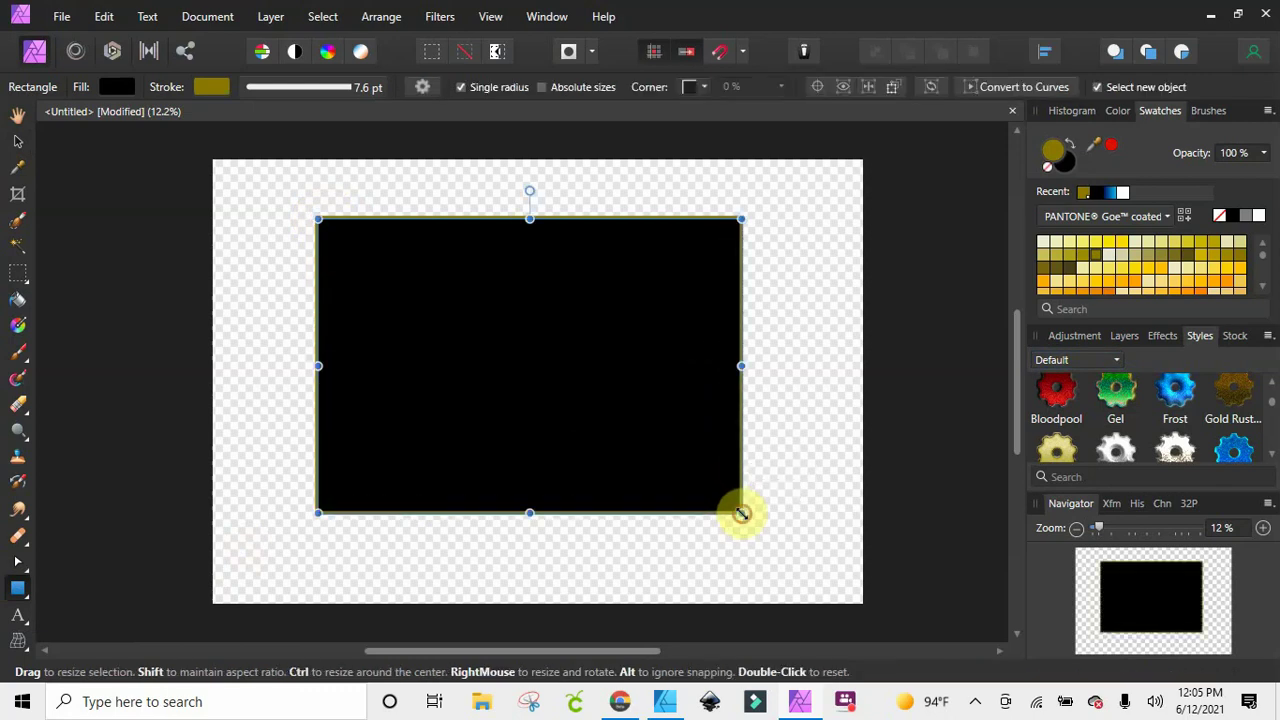
click(212, 89)
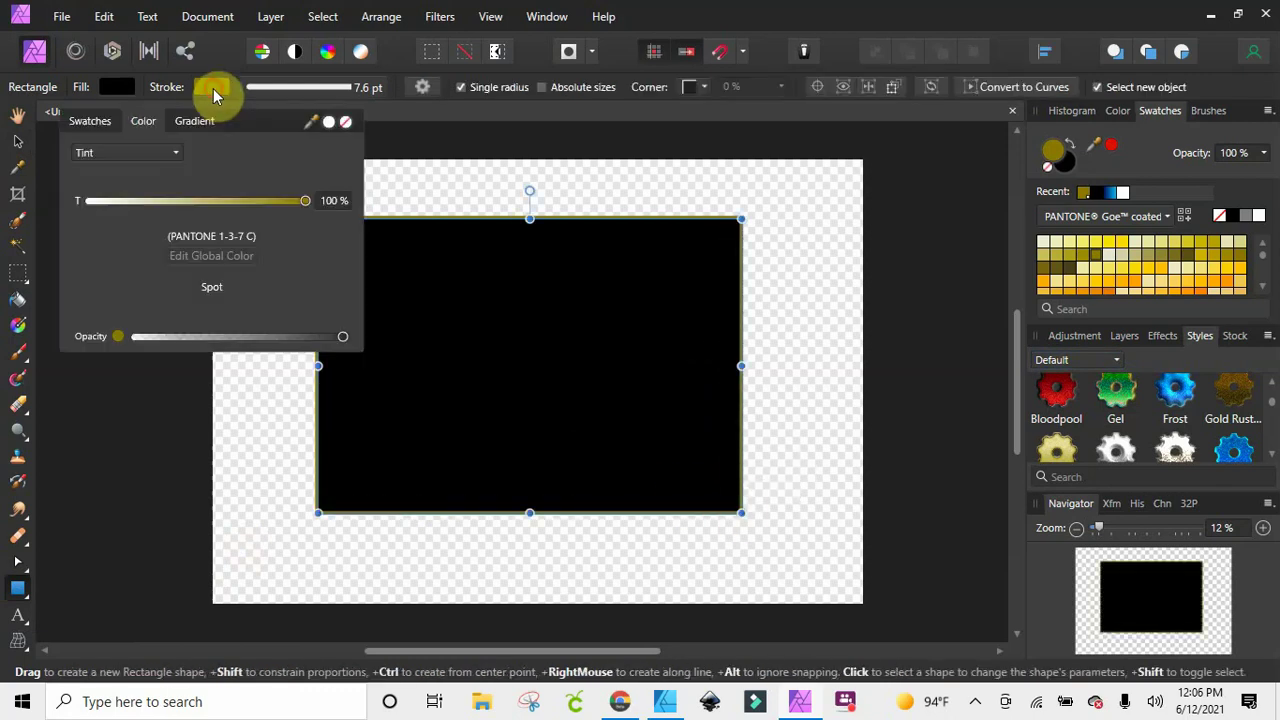
click(347, 122)
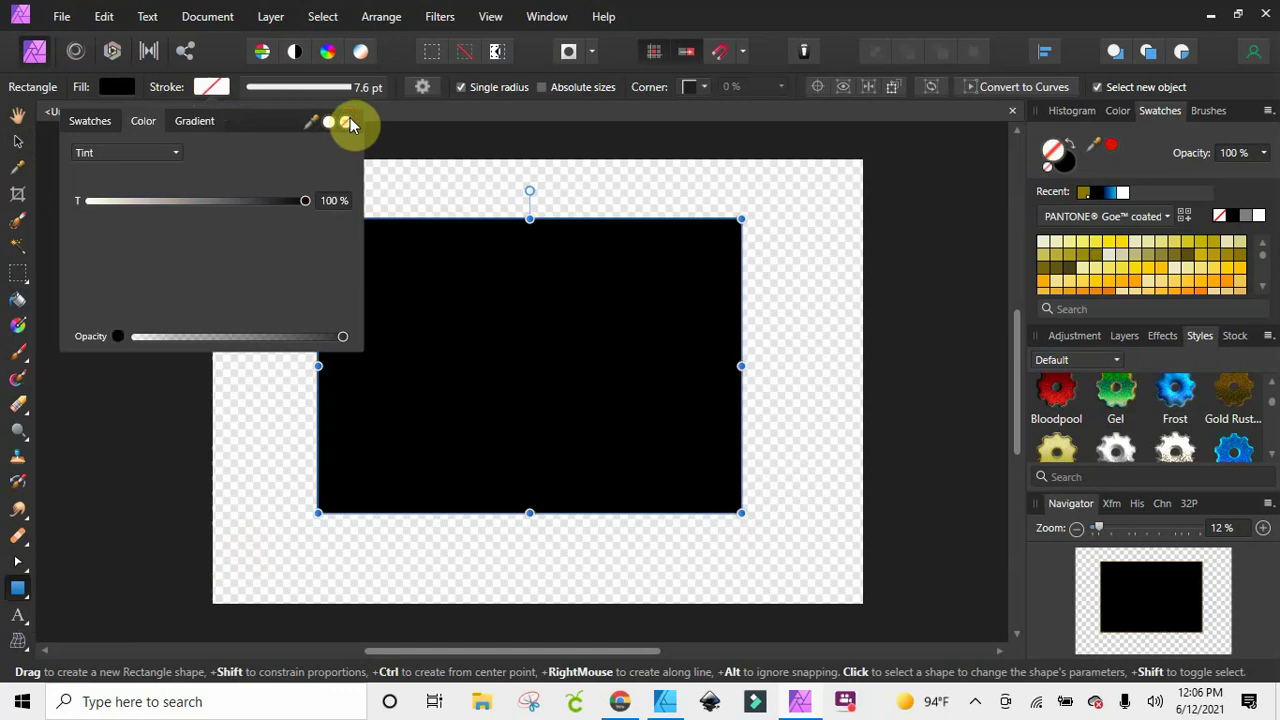
click(423, 184)
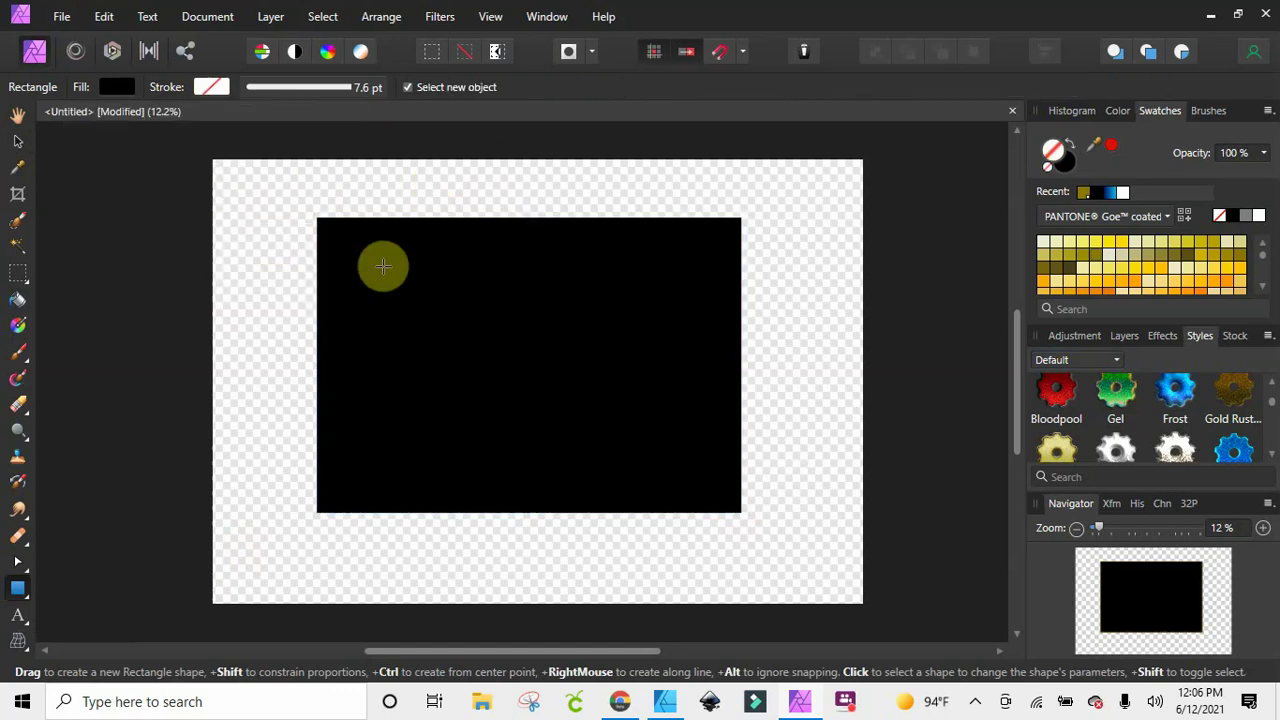
Shift the rectangle slightly toward the canvas centre and give its stroke the recently used blue gradient
click(17, 141)
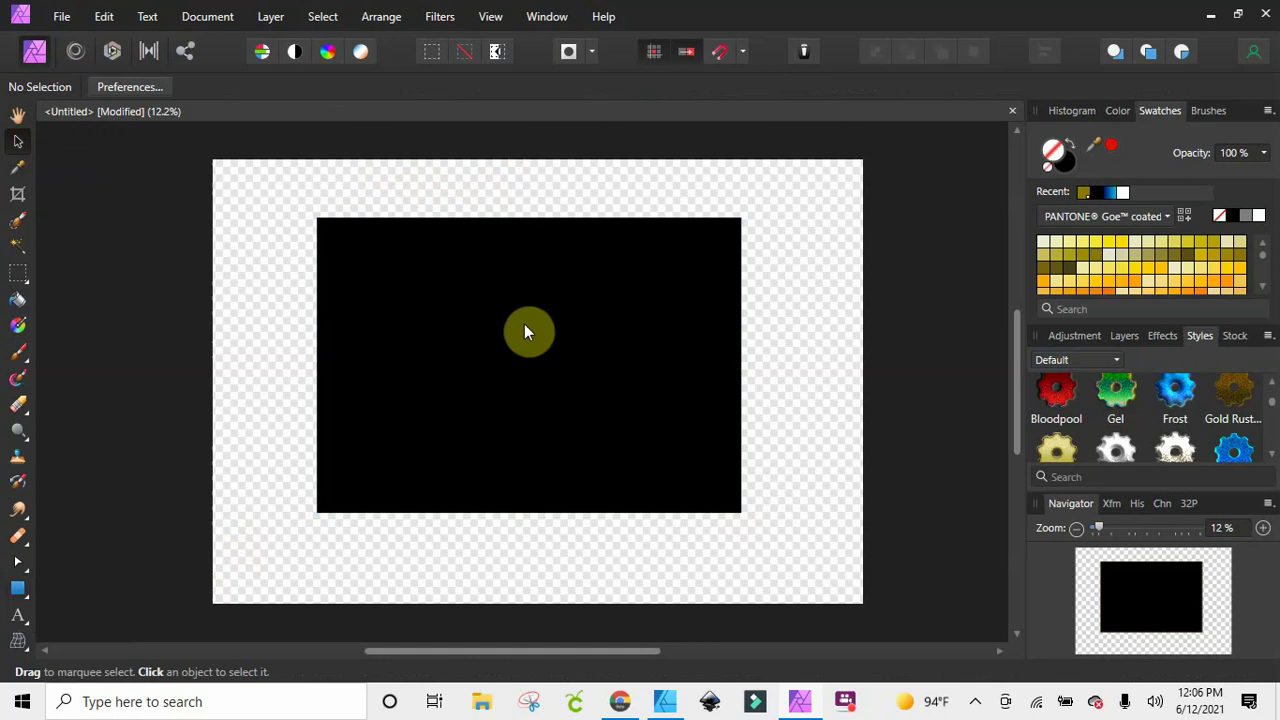
drag(540, 326, 563, 347)
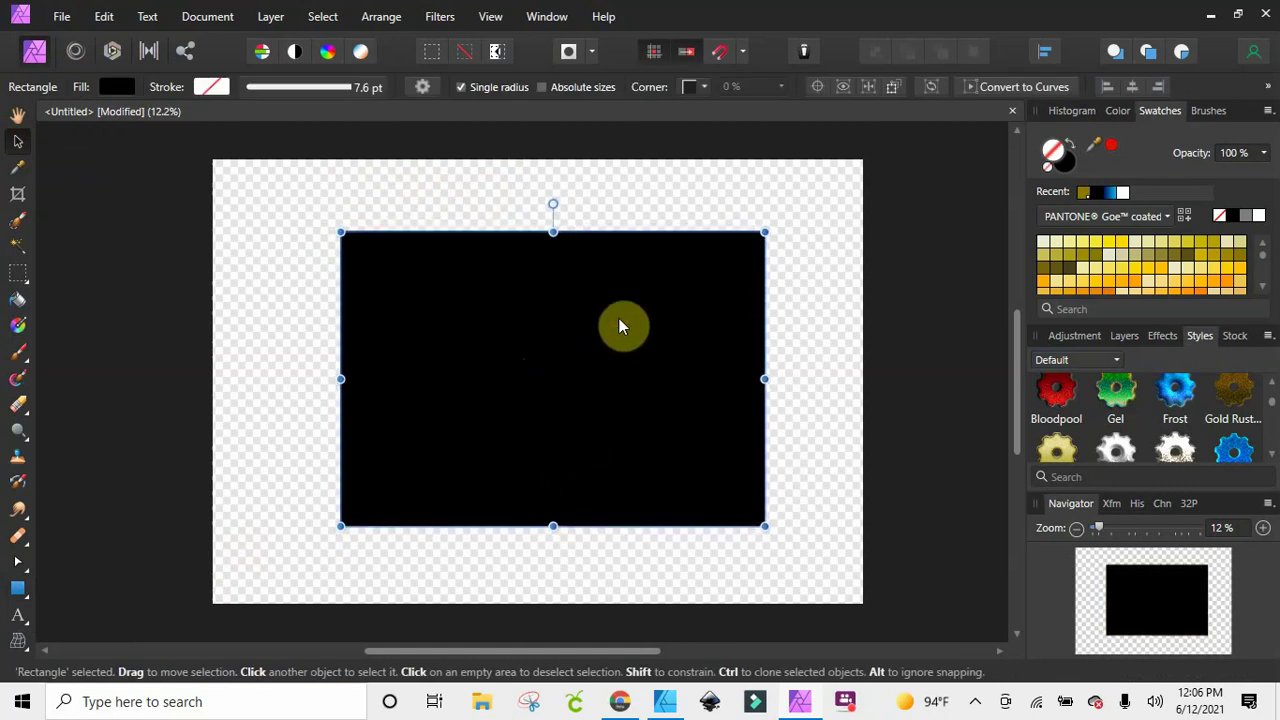
click(213, 88)
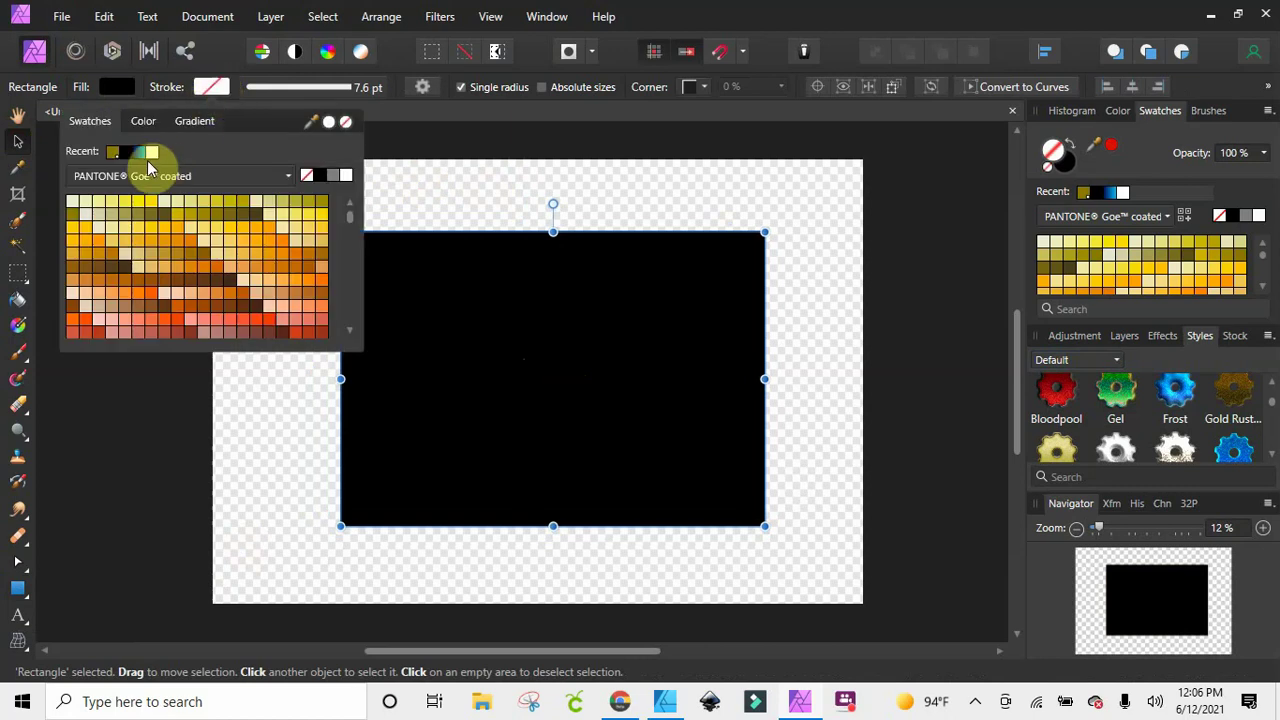
click(141, 153)
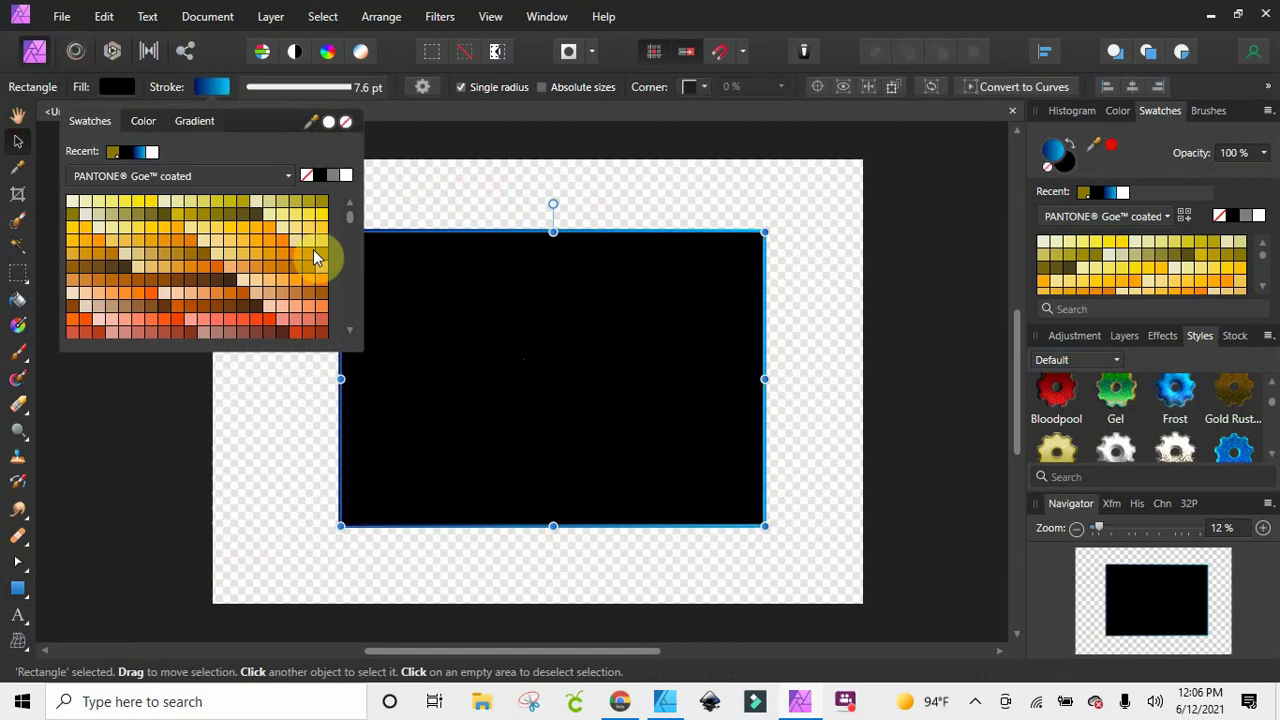
click(498, 183)
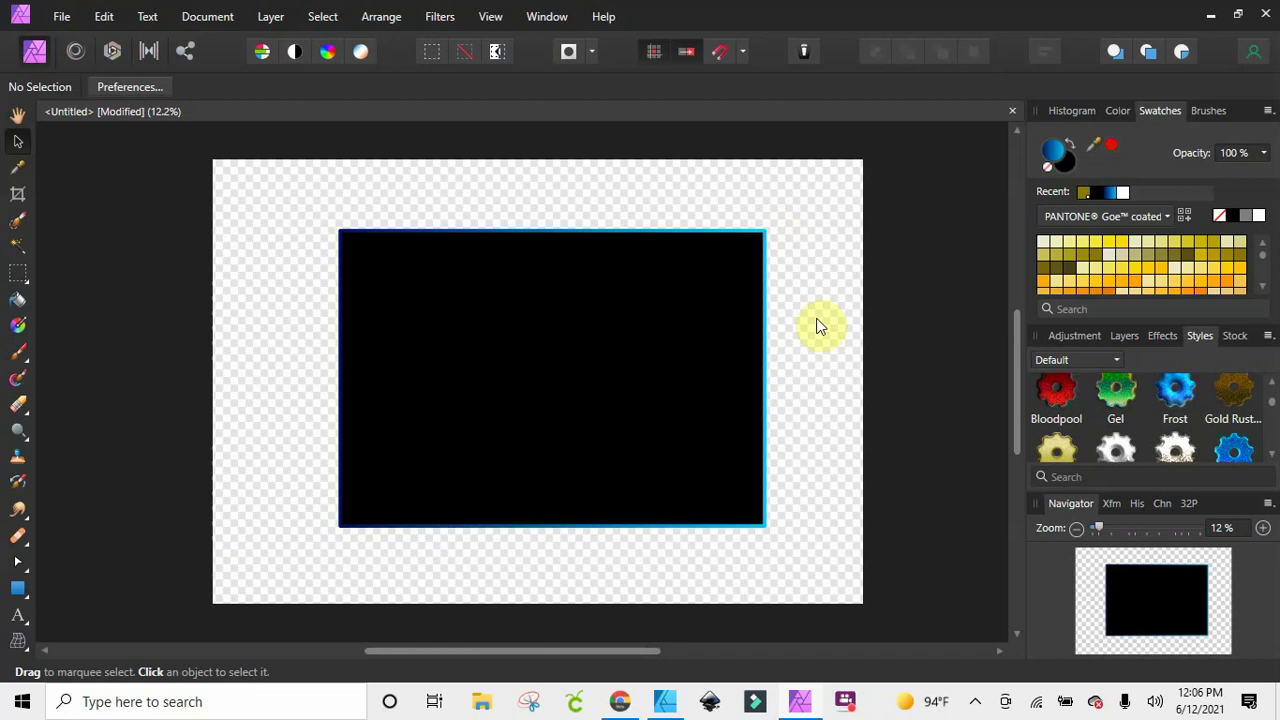
Add a new styles category and rename it MY STYLES, keeping the rectangle selected
click(623, 326)
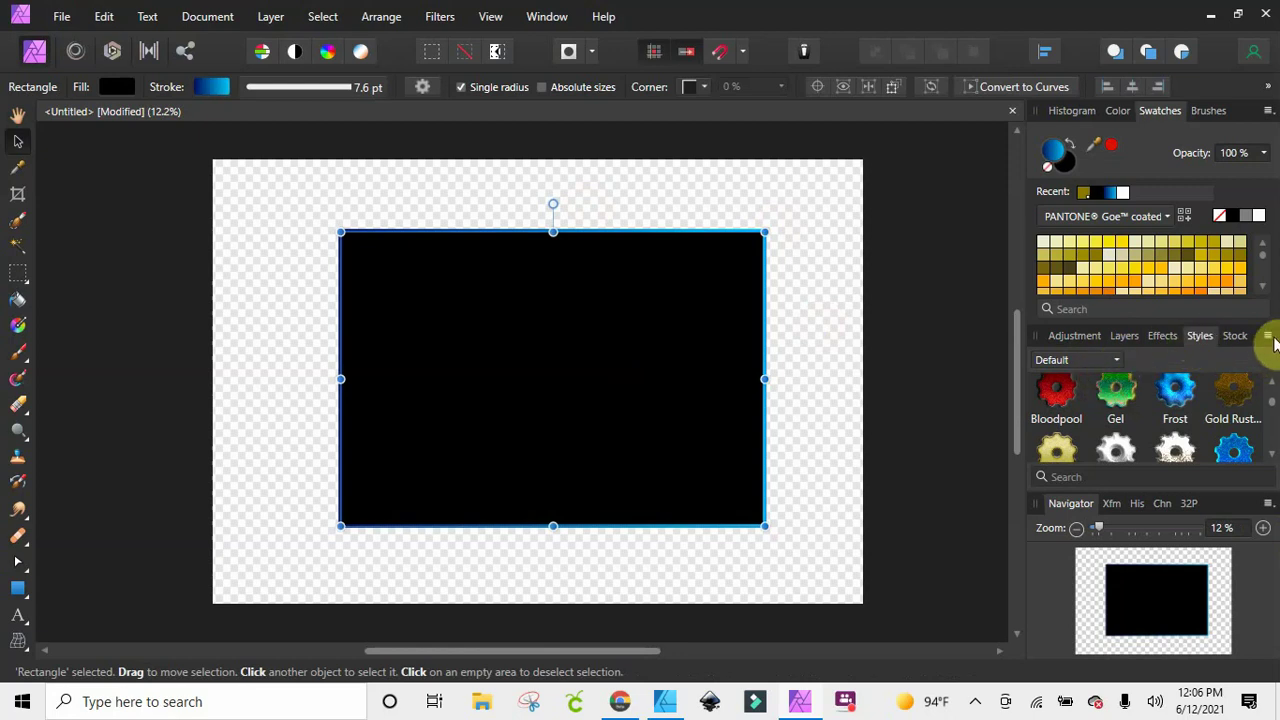
click(1268, 337)
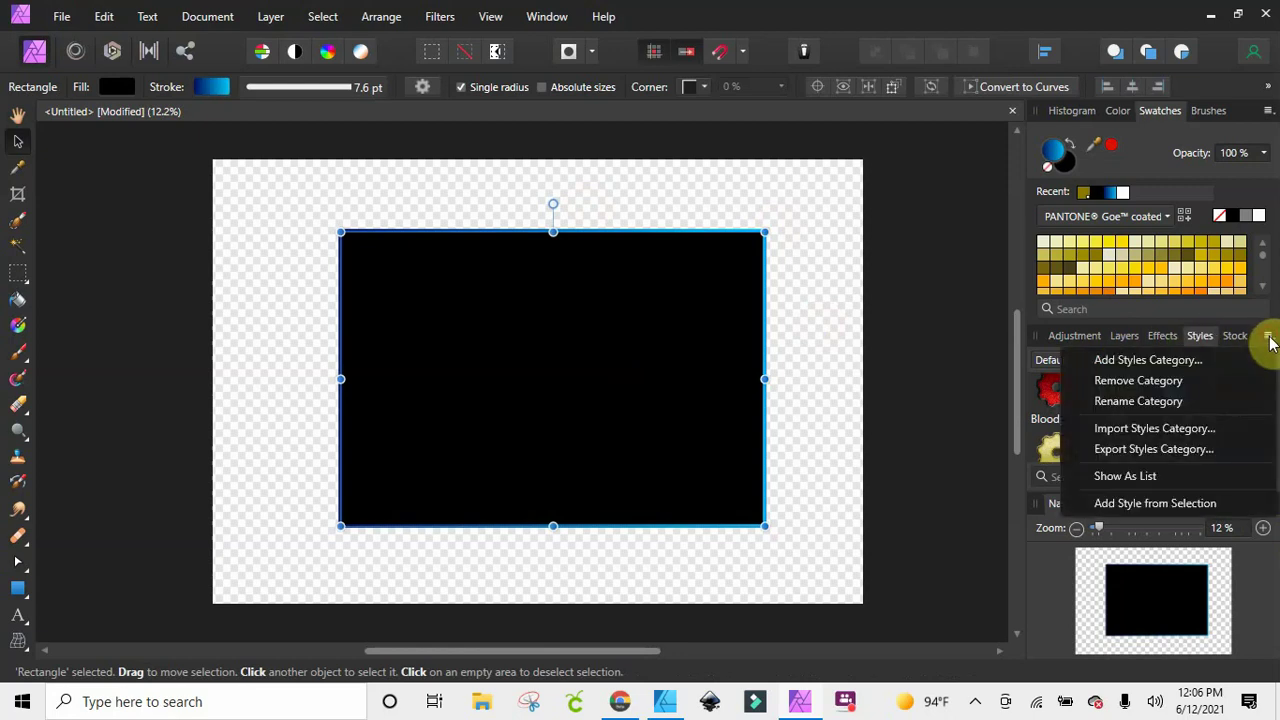
click(1184, 362)
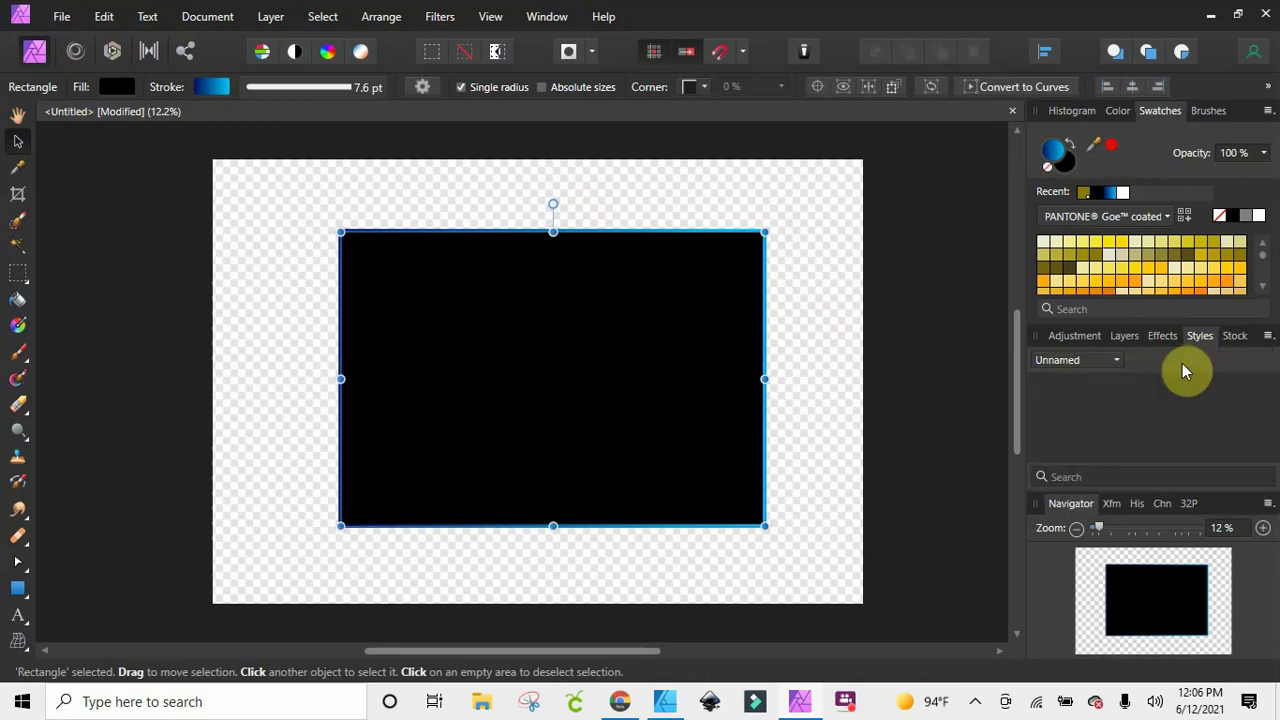
click(1087, 368)
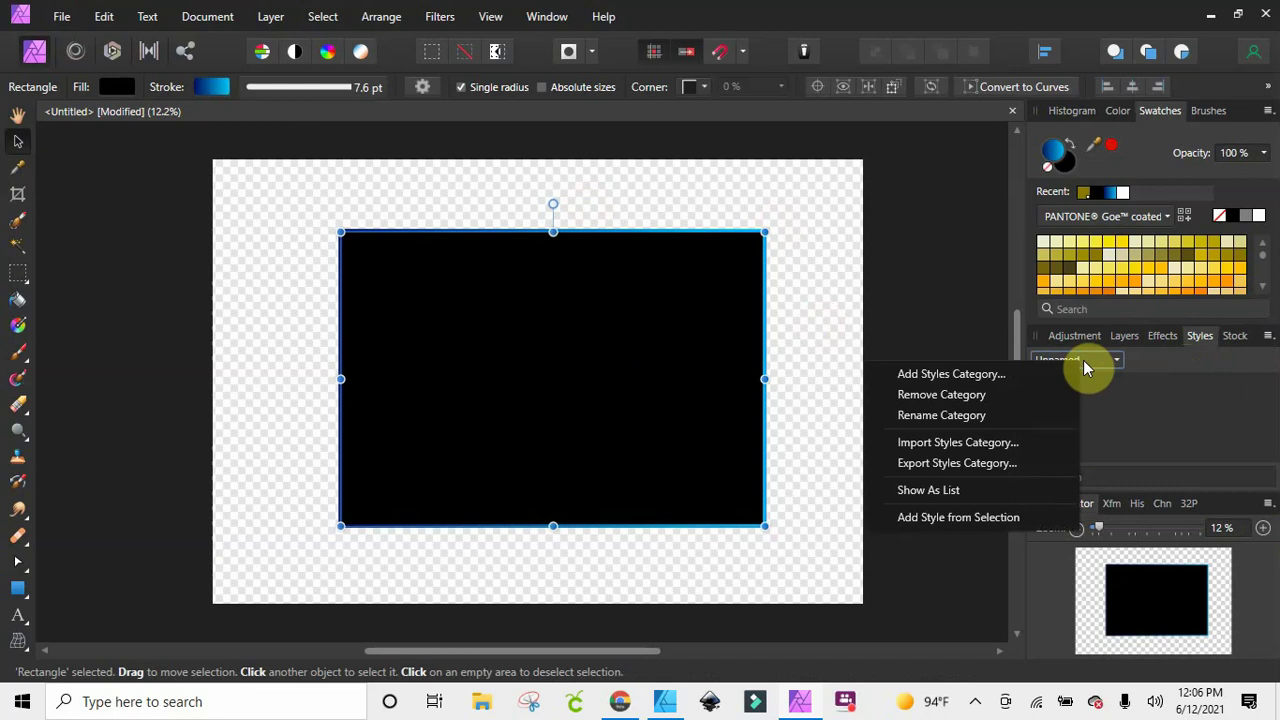
click(958, 418)
text(MY STYLES)
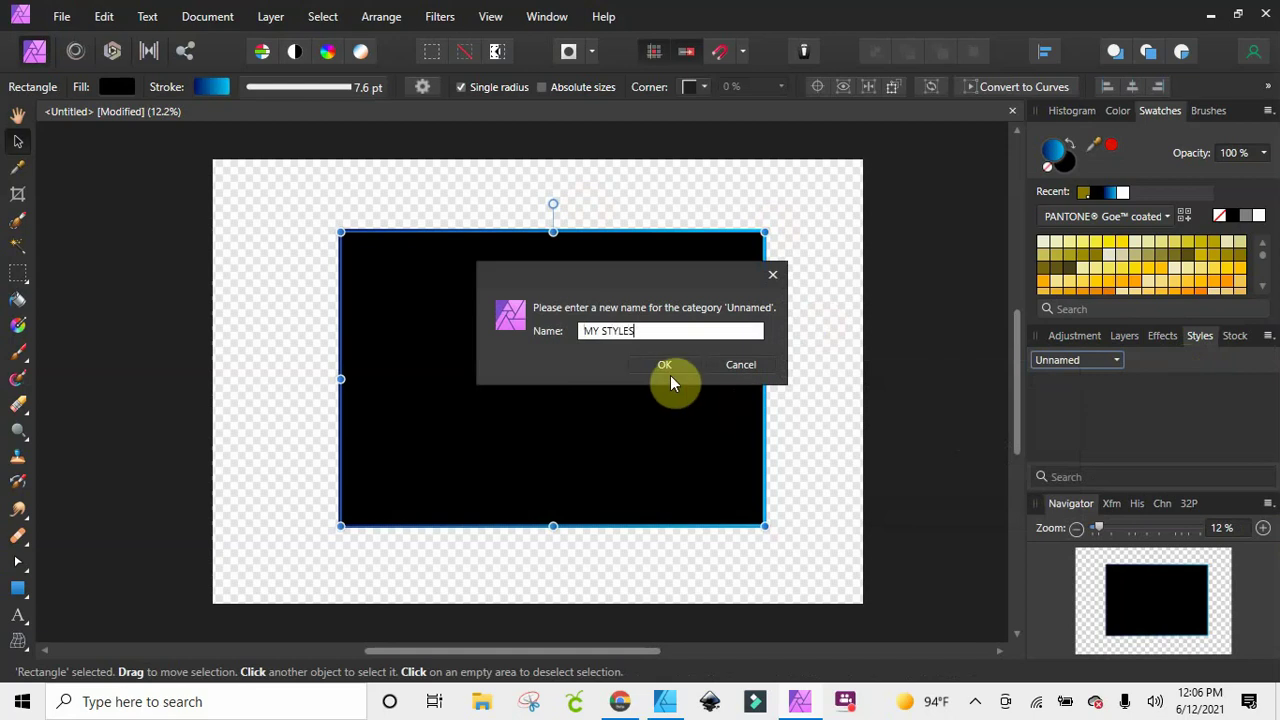
click(665, 367)
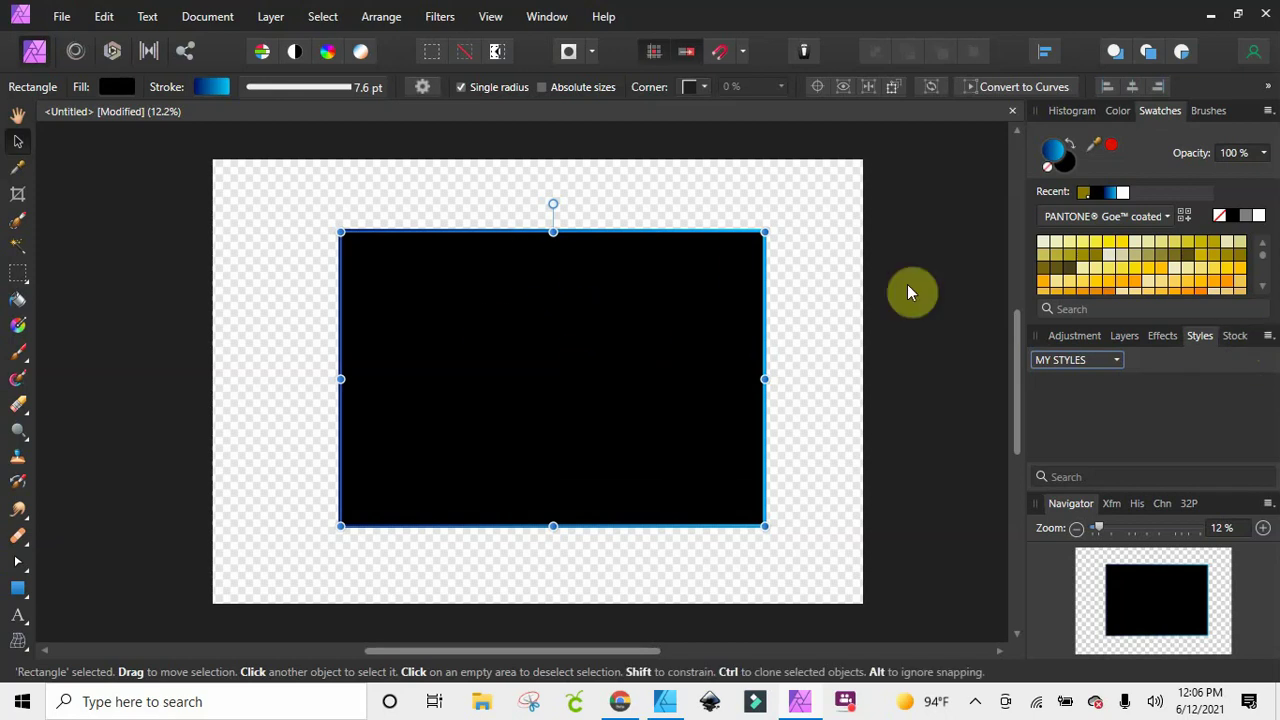
Add a style from the selected rectangle to MY STYLES, and shrink the rectangle into the canvas's upper-left corner
click(1267, 337)
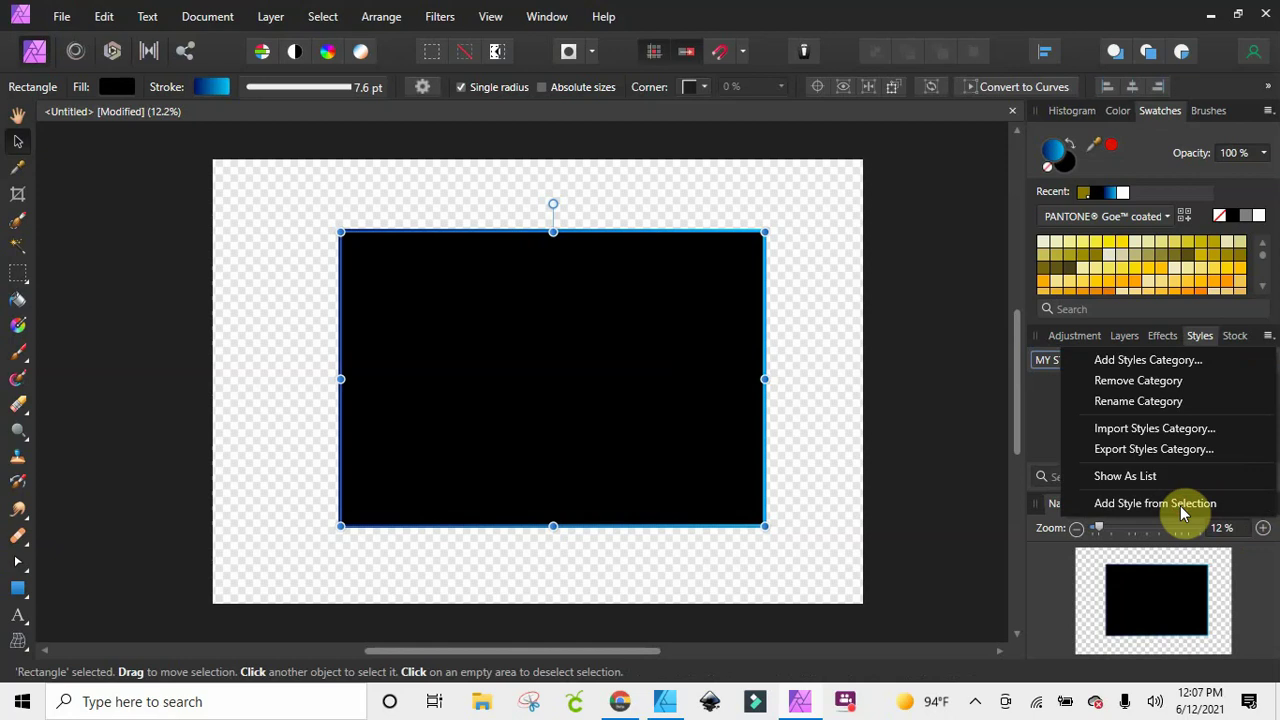
click(1150, 504)
drag(571, 392, 463, 343)
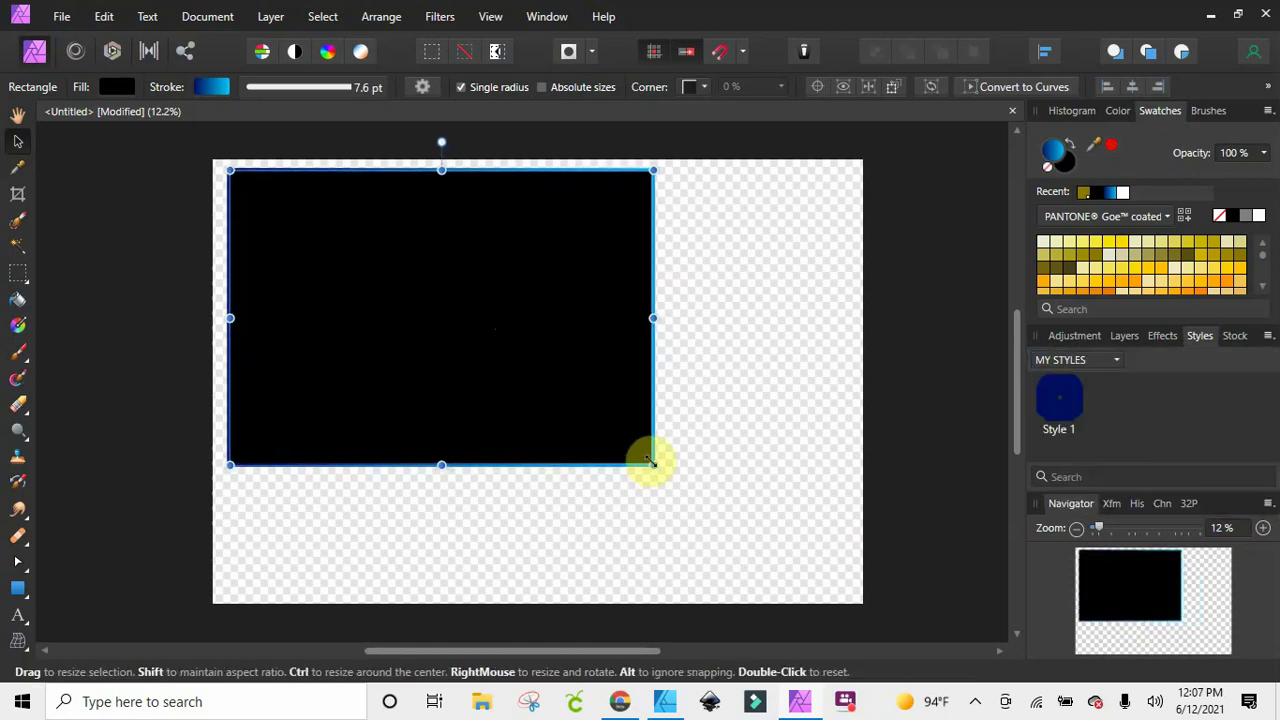
drag(601, 427, 489, 334)
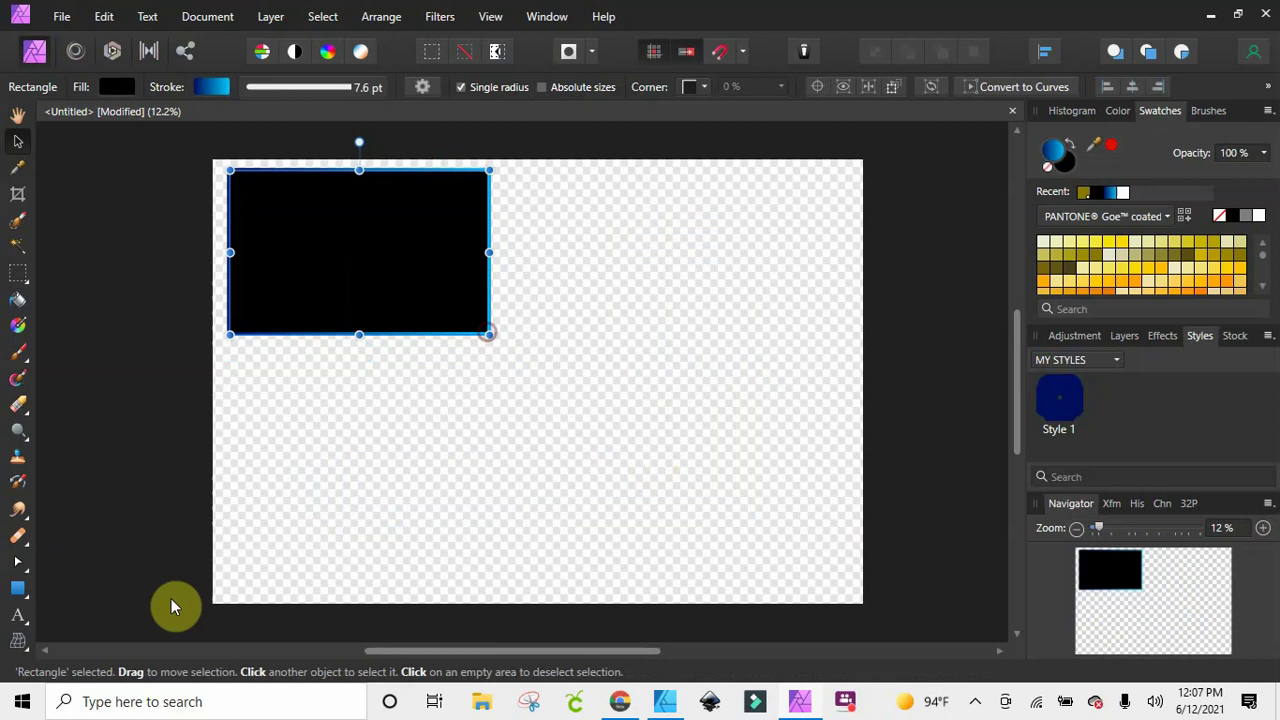
Add the art text PLAY below the rectangle and apply Style 1 from MY STYLES to it
click(17, 617)
drag(349, 378, 438, 485)
text(PLAY)
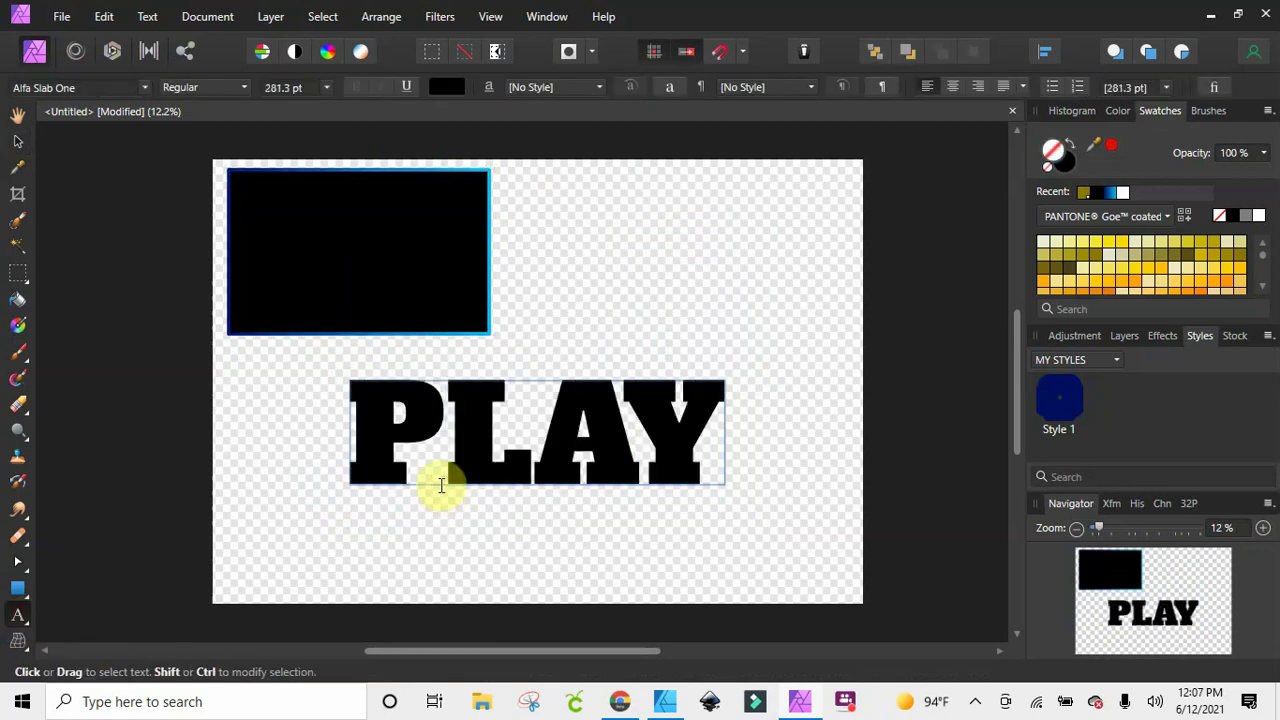
key(Escape)
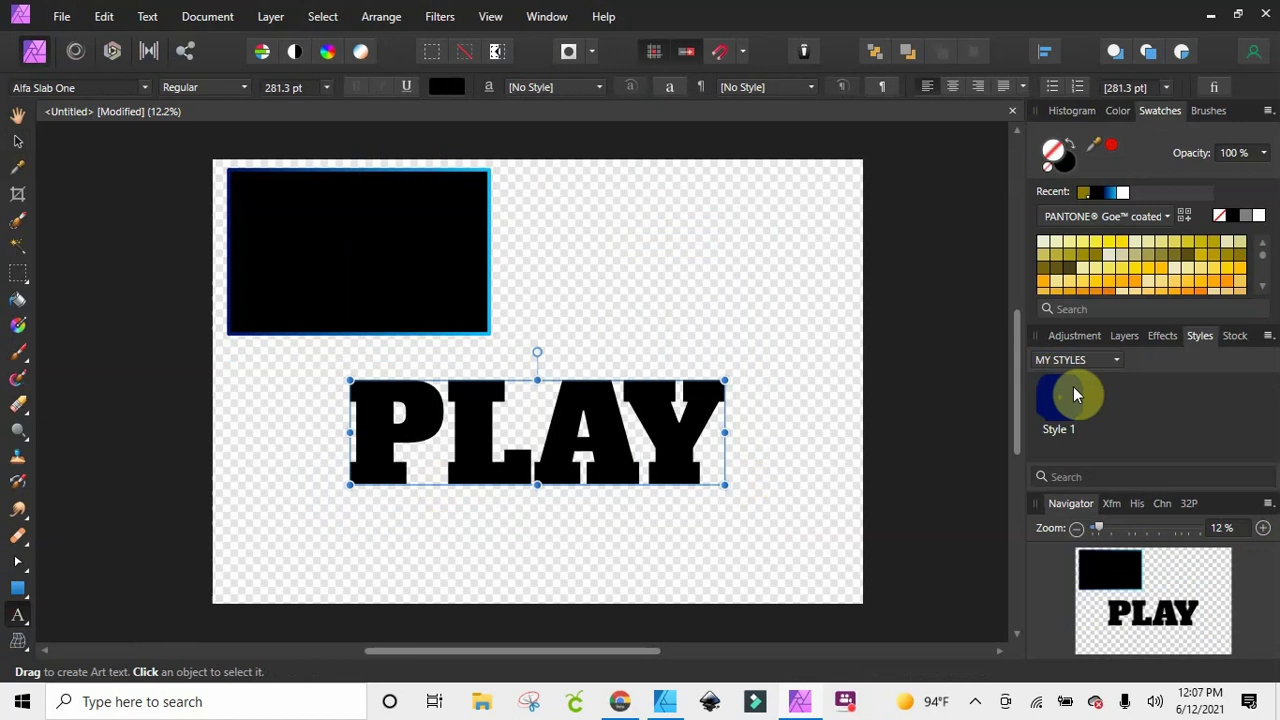
click(1073, 390)
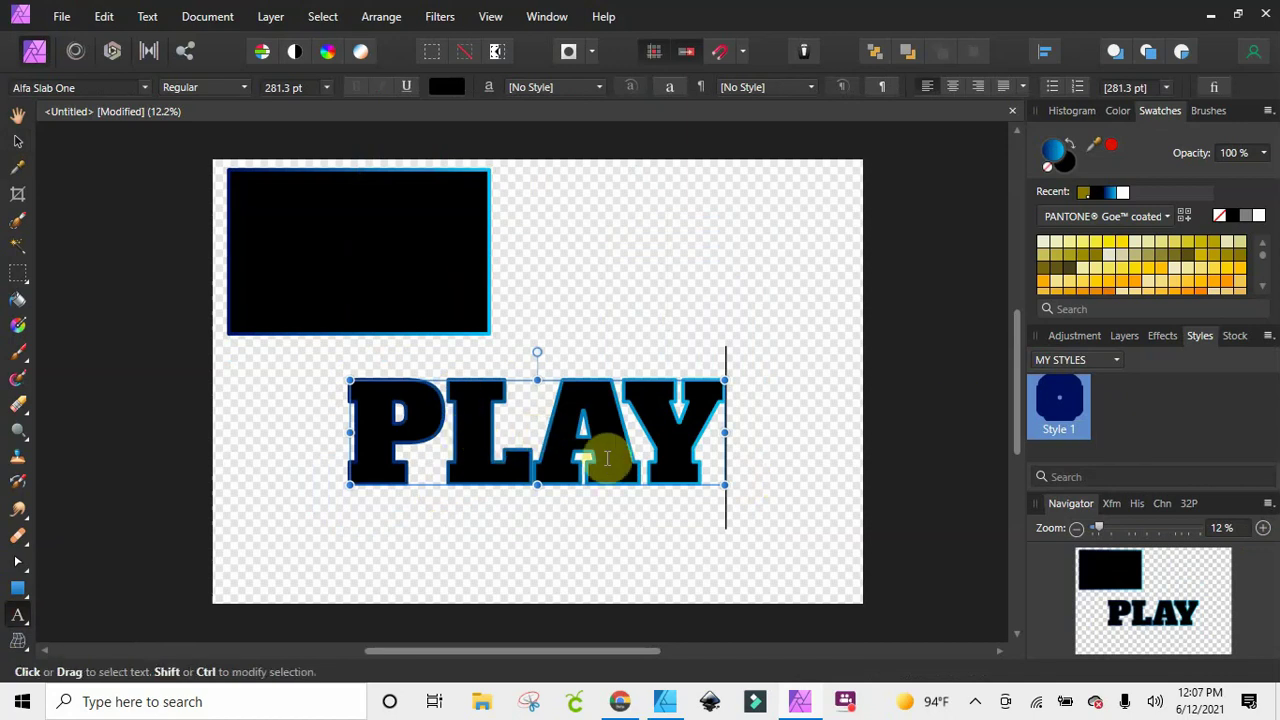
Delete the rectangle and move the PLAY text to the upper part of the canvas, slightly in from its edges
click(17, 141)
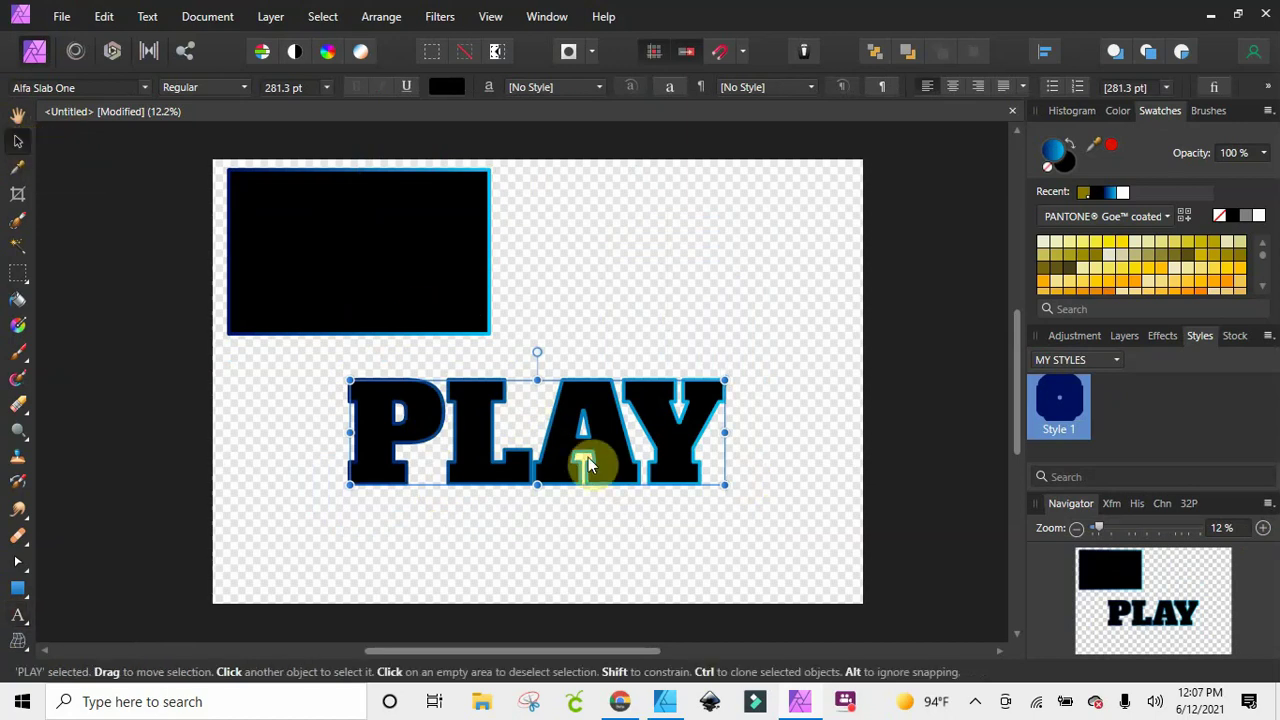
drag(566, 457, 701, 252)
click(430, 288)
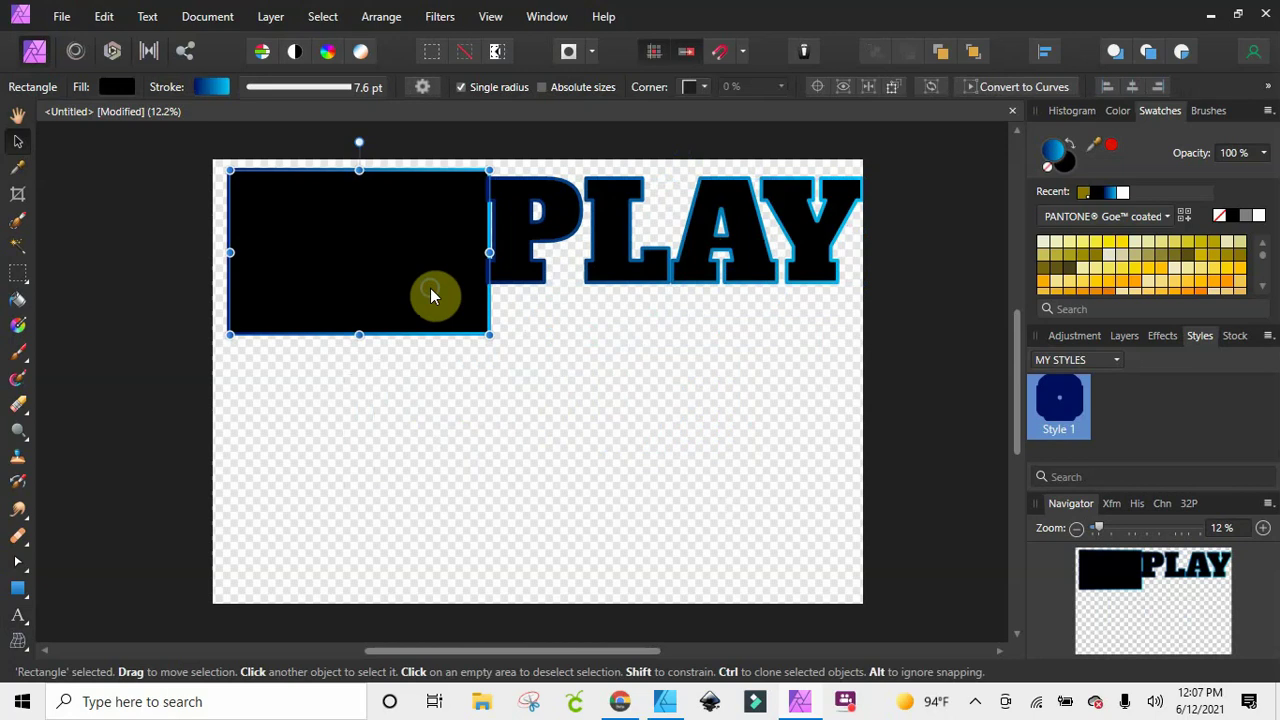
right_click(430, 288)
click(466, 229)
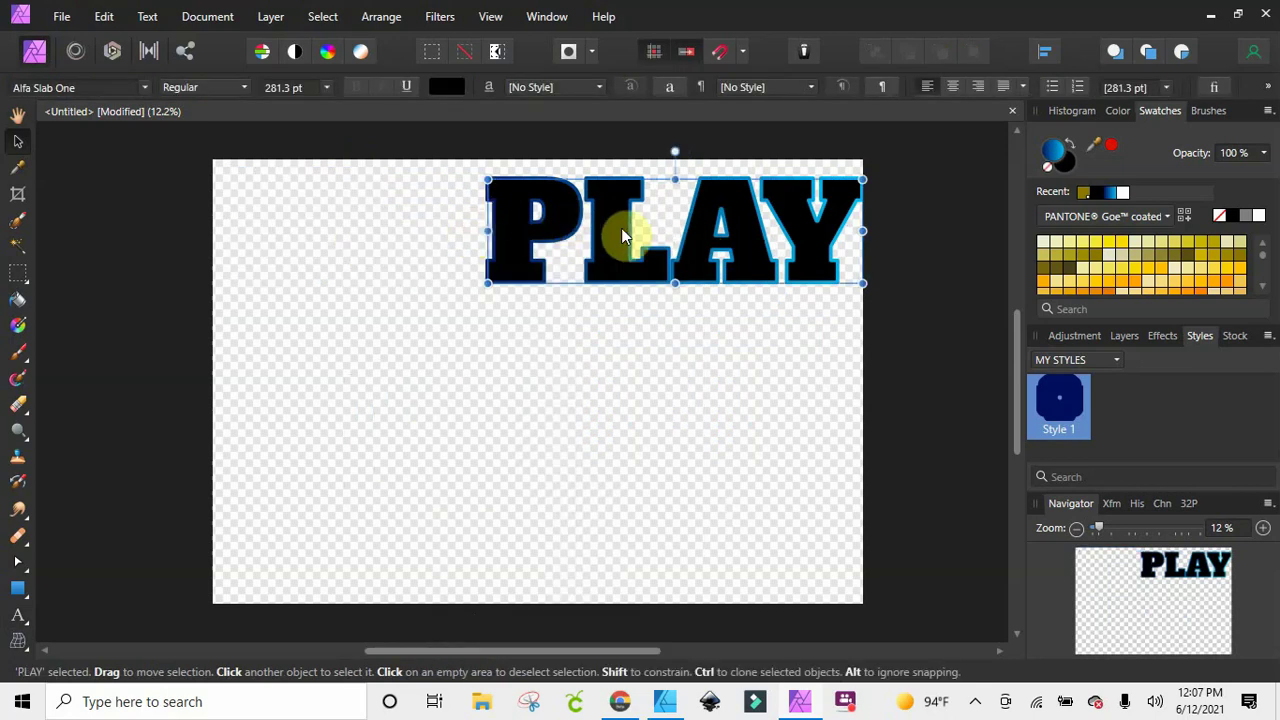
drag(621, 228, 371, 218)
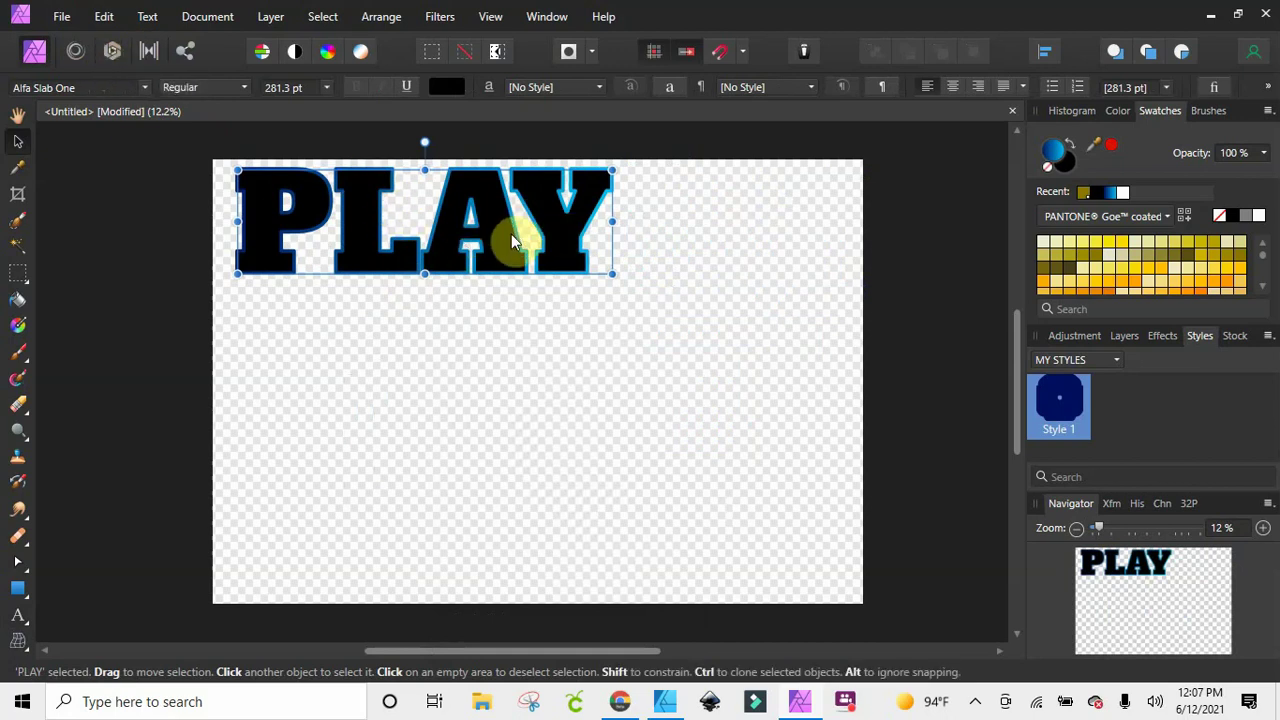
drag(511, 234, 547, 252)
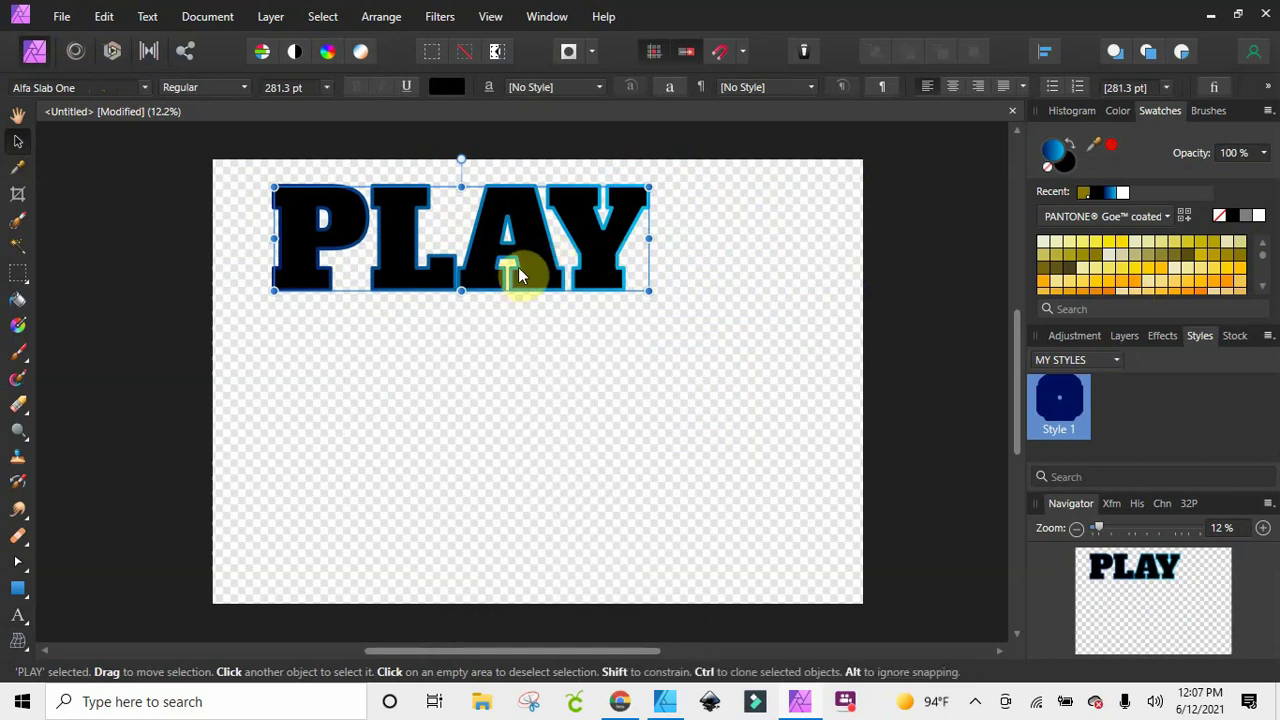
Enable the 3D layer effect on the PLAY text and set its radius to 100 px
click(1163, 340)
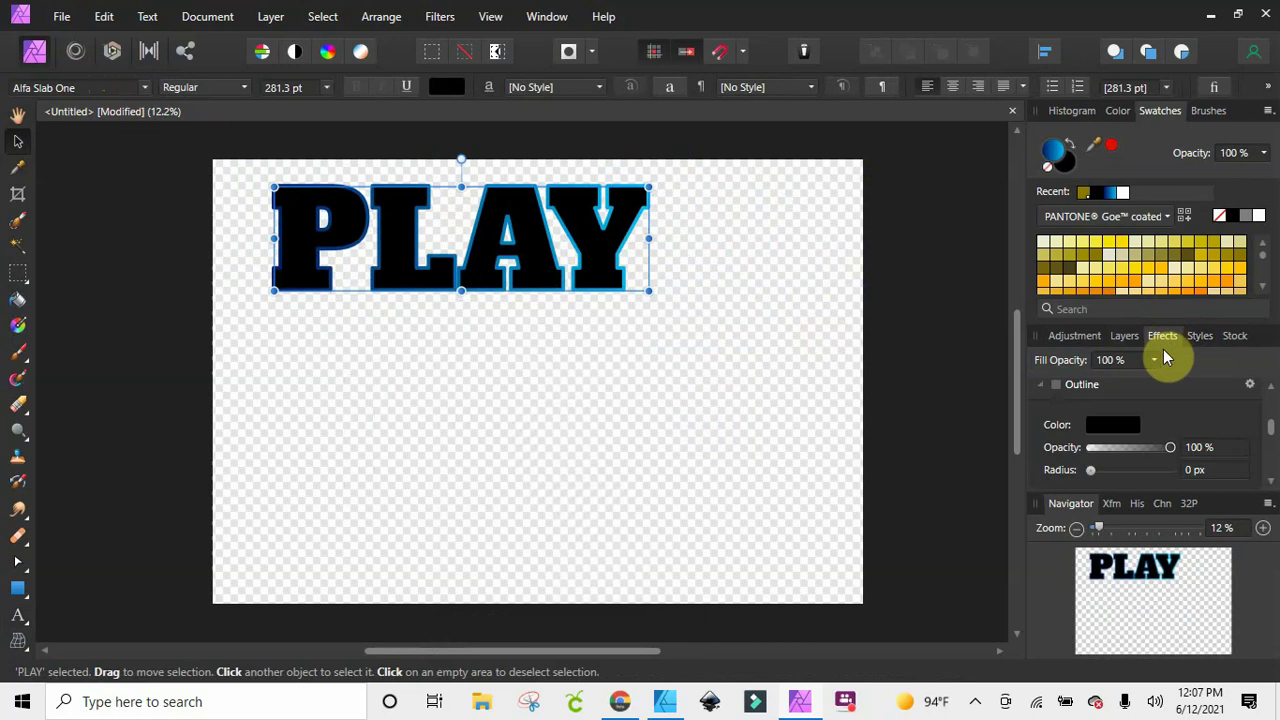
scroll(1120, 455, down, 1)
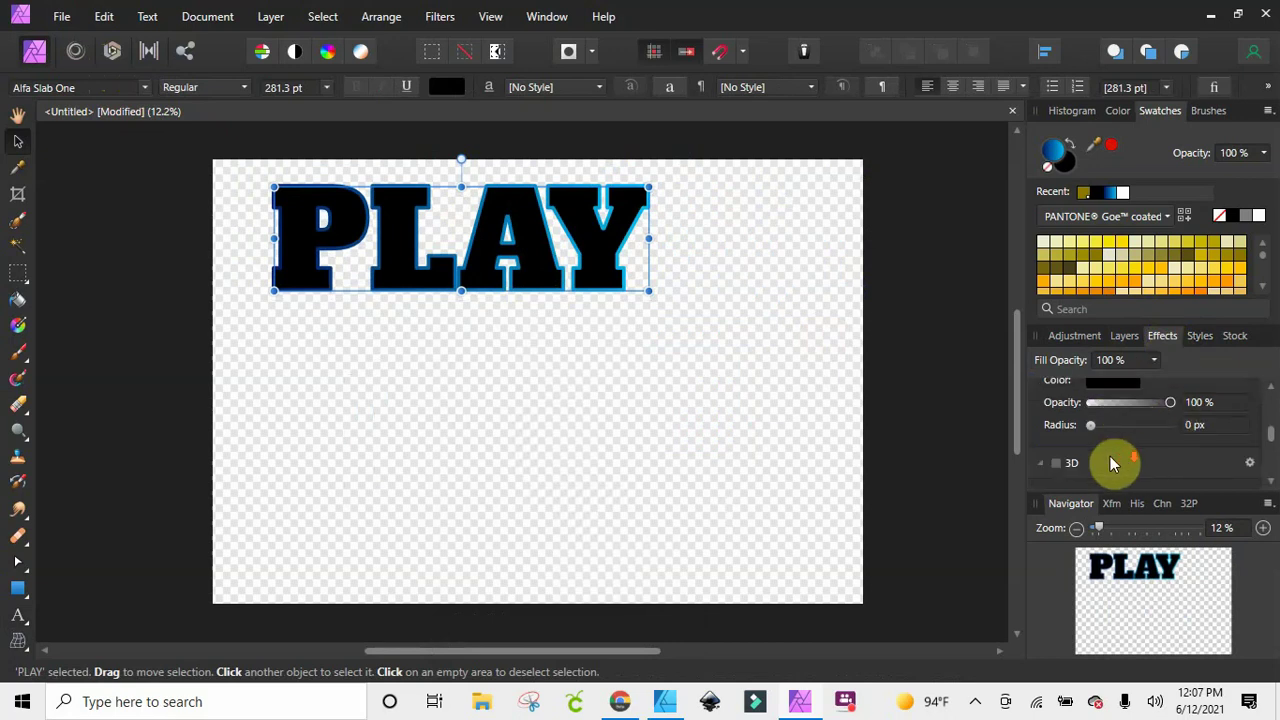
click(1057, 464)
scroll(1070, 470, up, 1)
drag(1091, 436, 1176, 443)
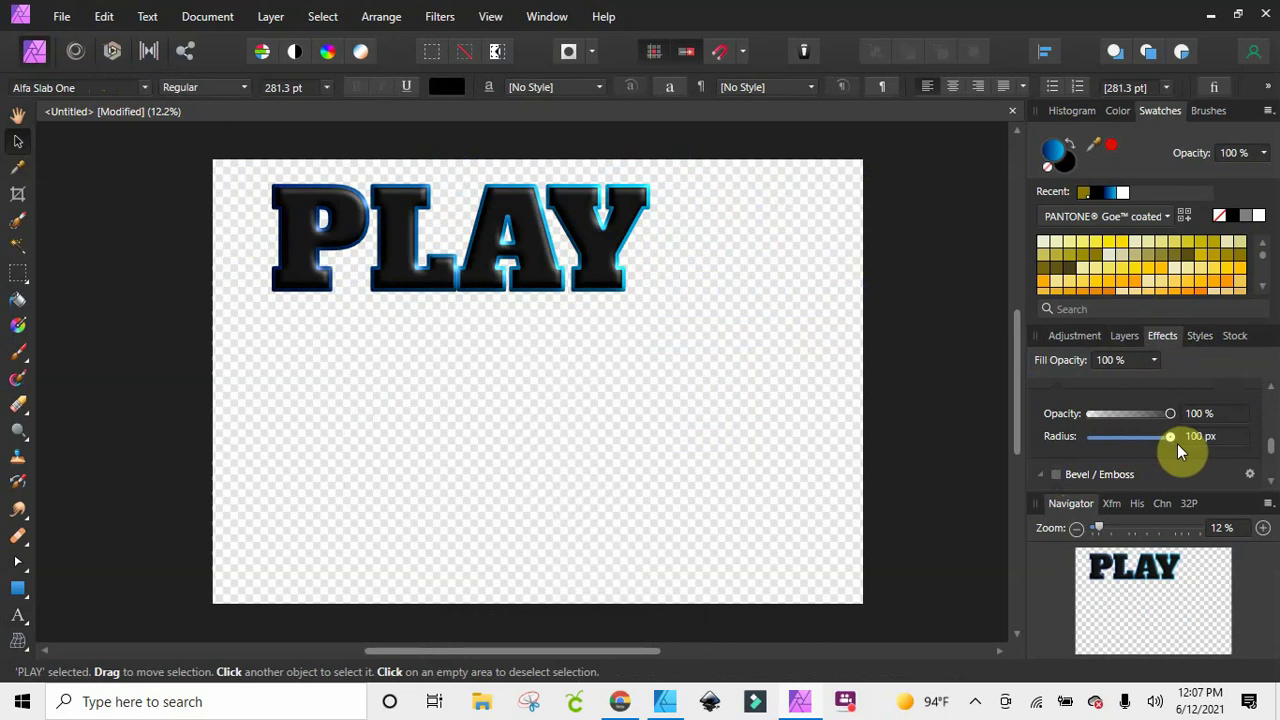
scroll(1095, 431, down, 1)
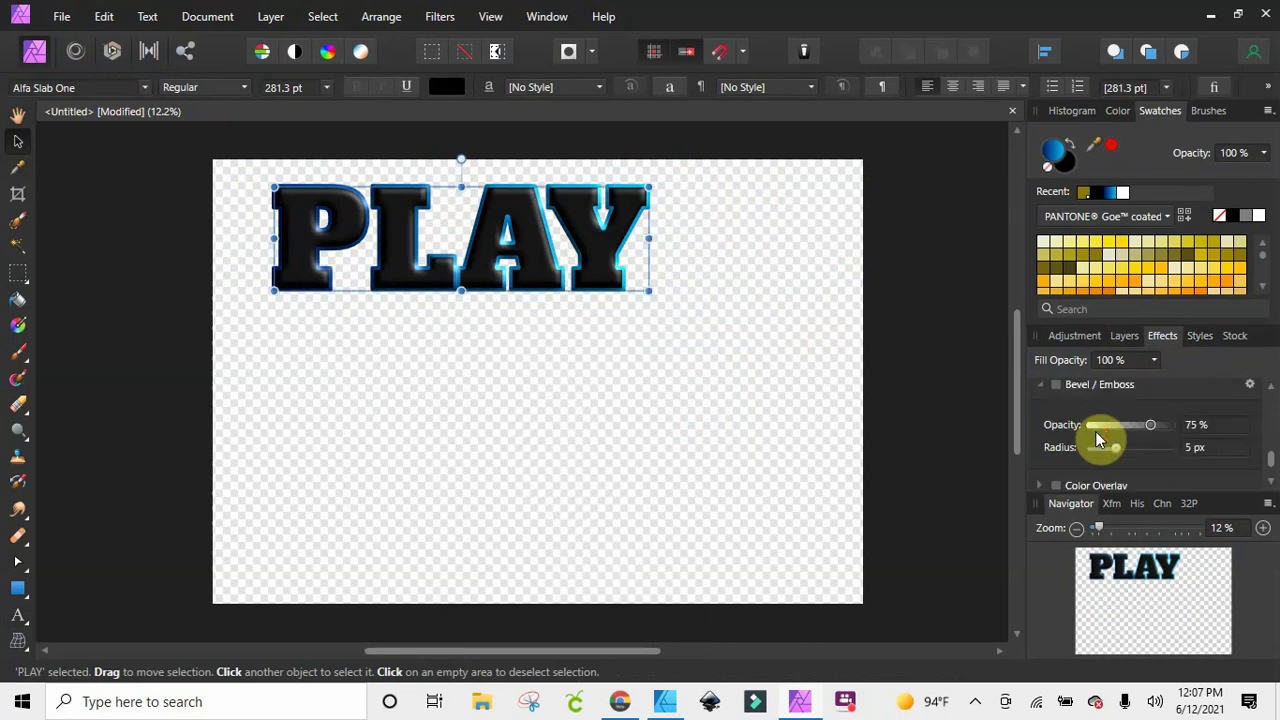
Enable the Bevel/Emboss layer effect on the PLAY text with a radius of about 24.8 px
click(1056, 385)
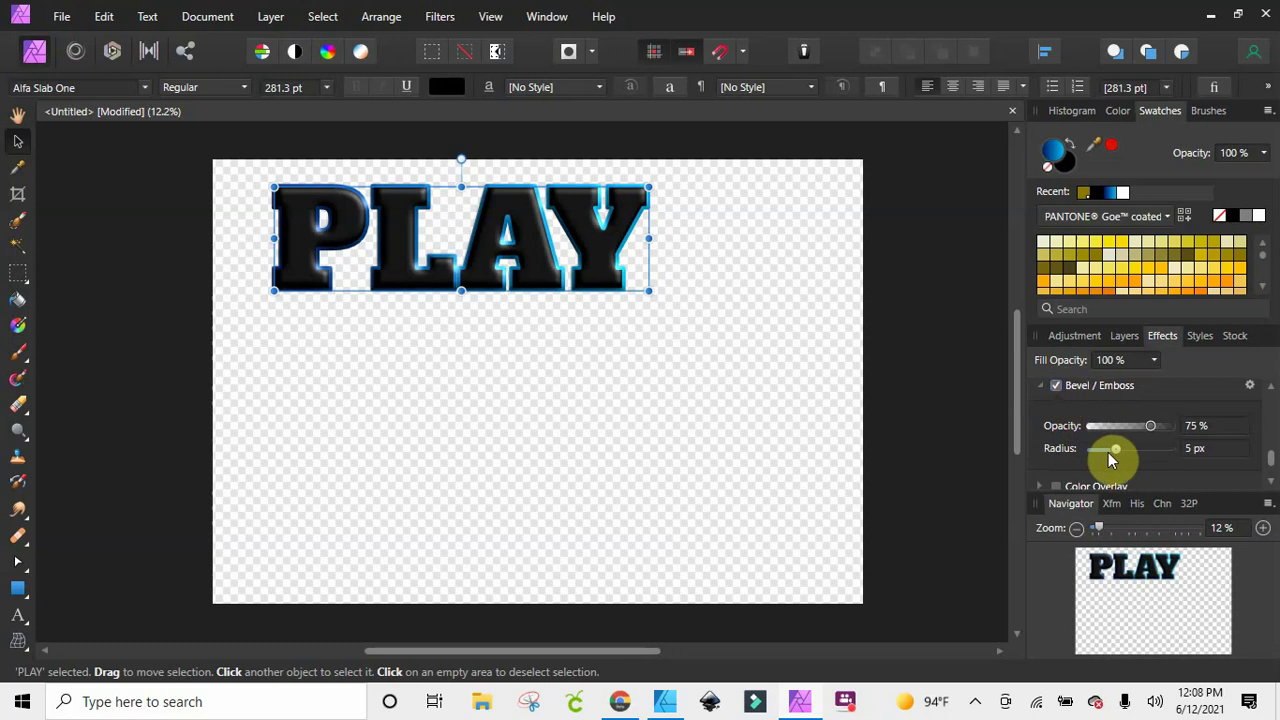
drag(1113, 450, 1139, 459)
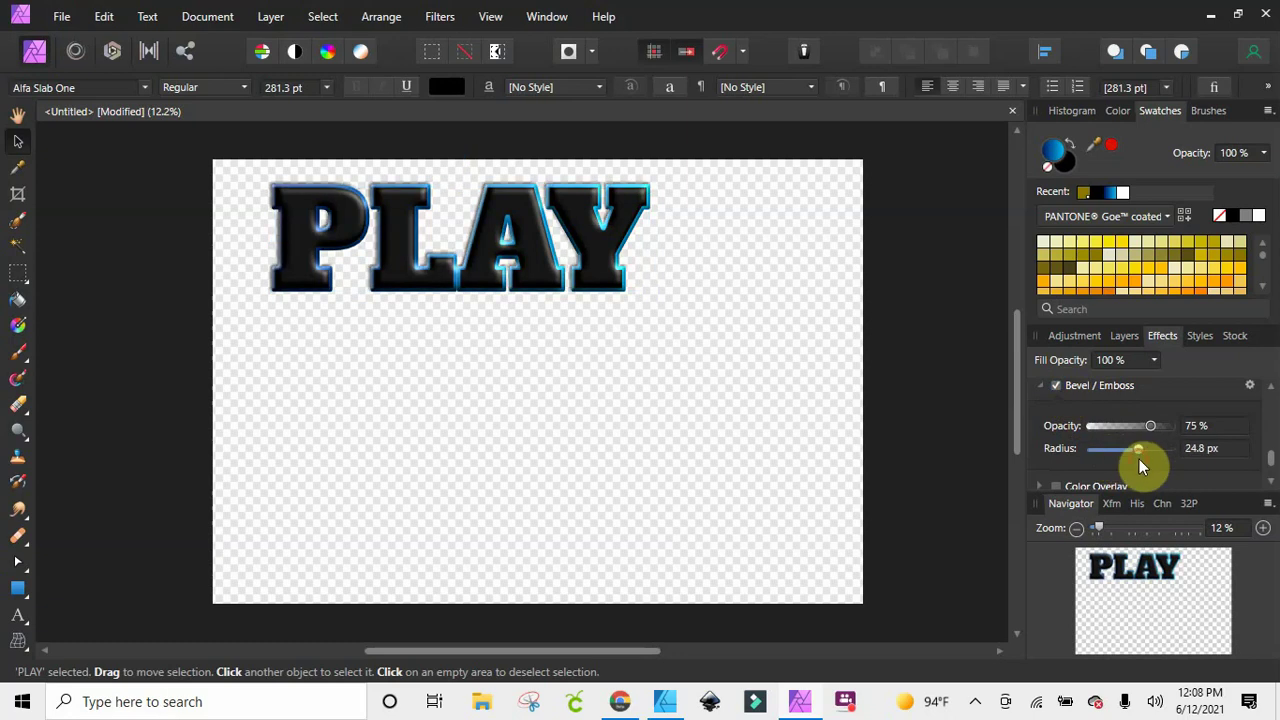
Enable the Outline layer effect on the PLAY text with a radius of about 21.7 px
scroll(1103, 433, up, 4)
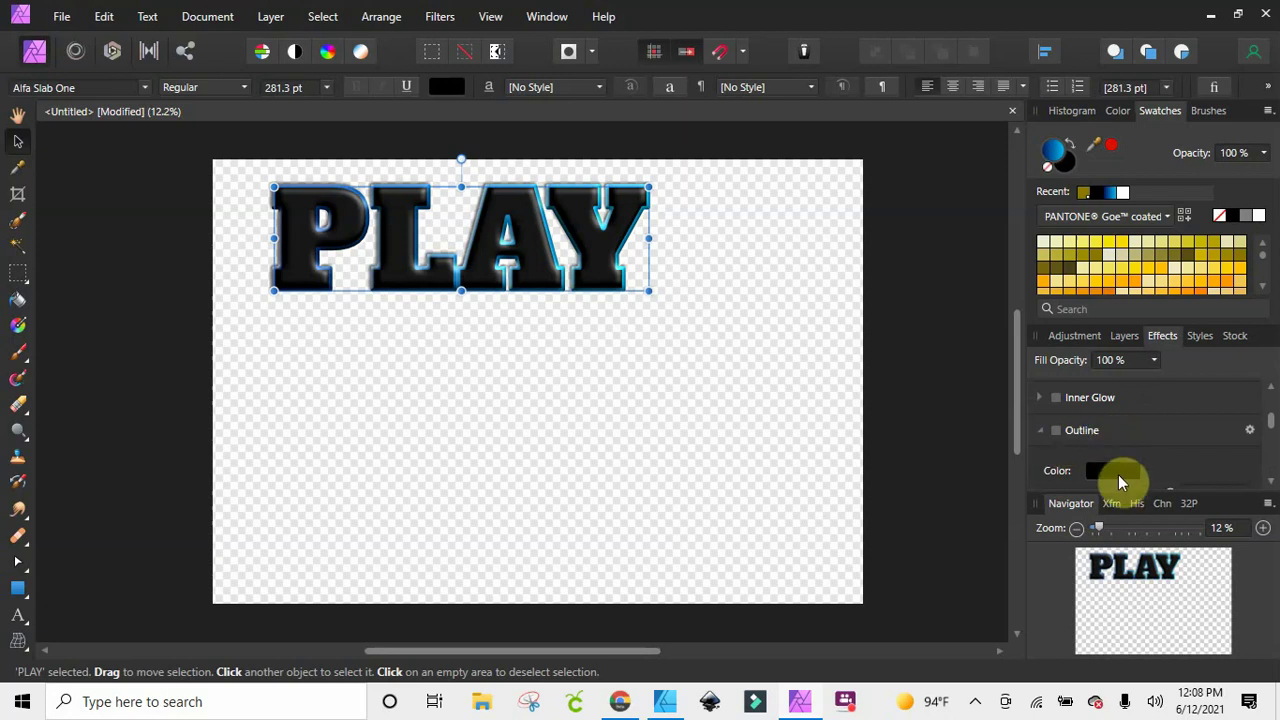
scroll(1115, 456, down, 1)
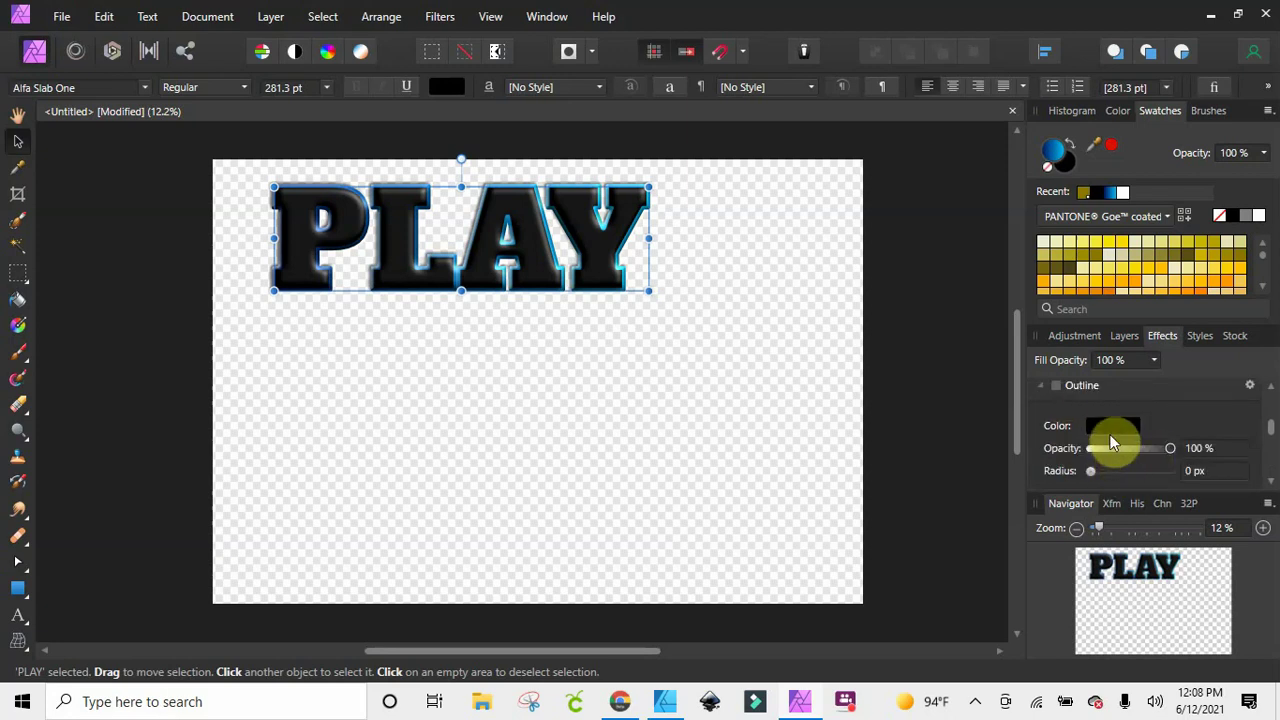
drag(1090, 471, 1136, 476)
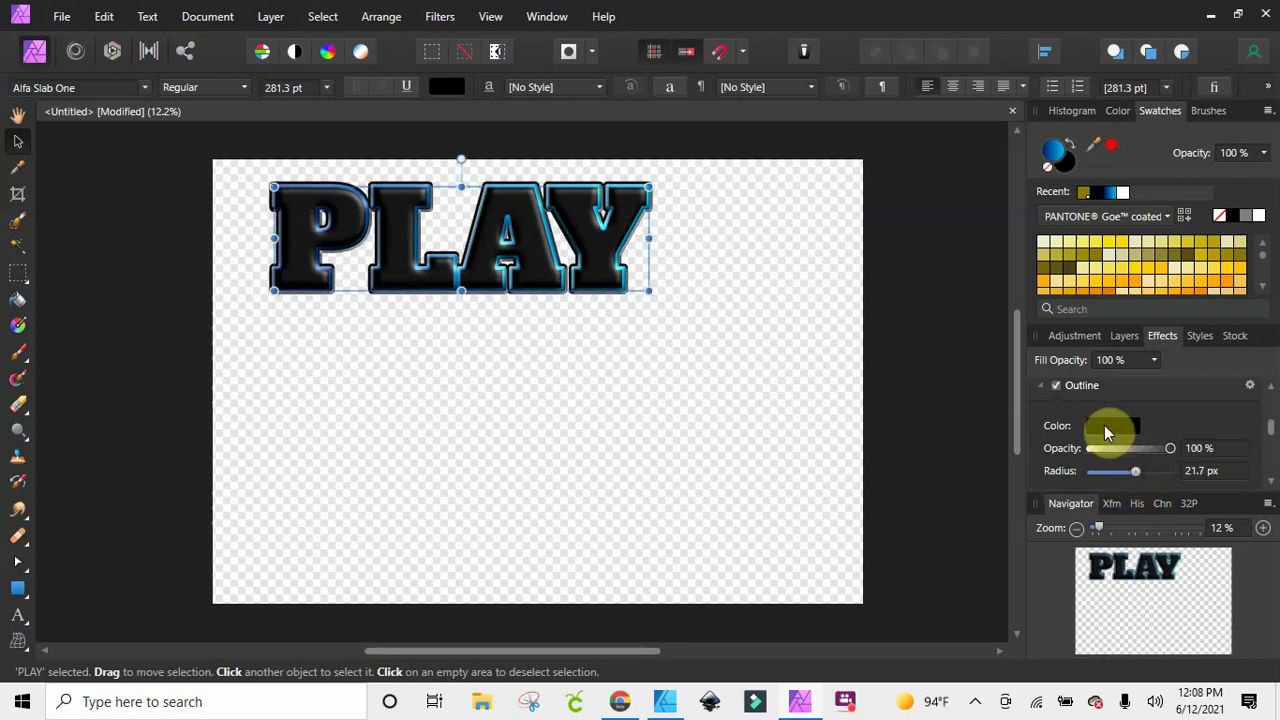
Colour the PLAY outline bright yellow from the PANTONE Goe coated swatches, widen its radius to about 27.9 px, and deselect the text
click(1104, 426)
click(1110, 428)
click(1110, 427)
click(1104, 462)
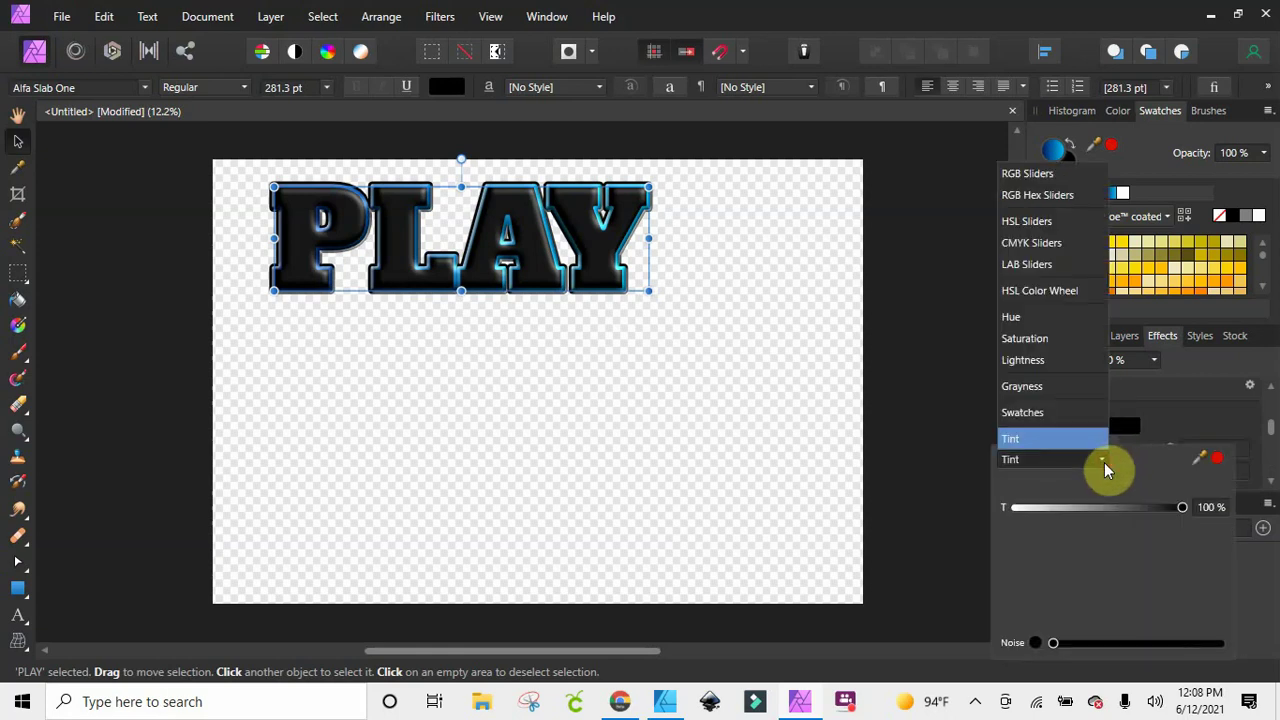
click(1057, 411)
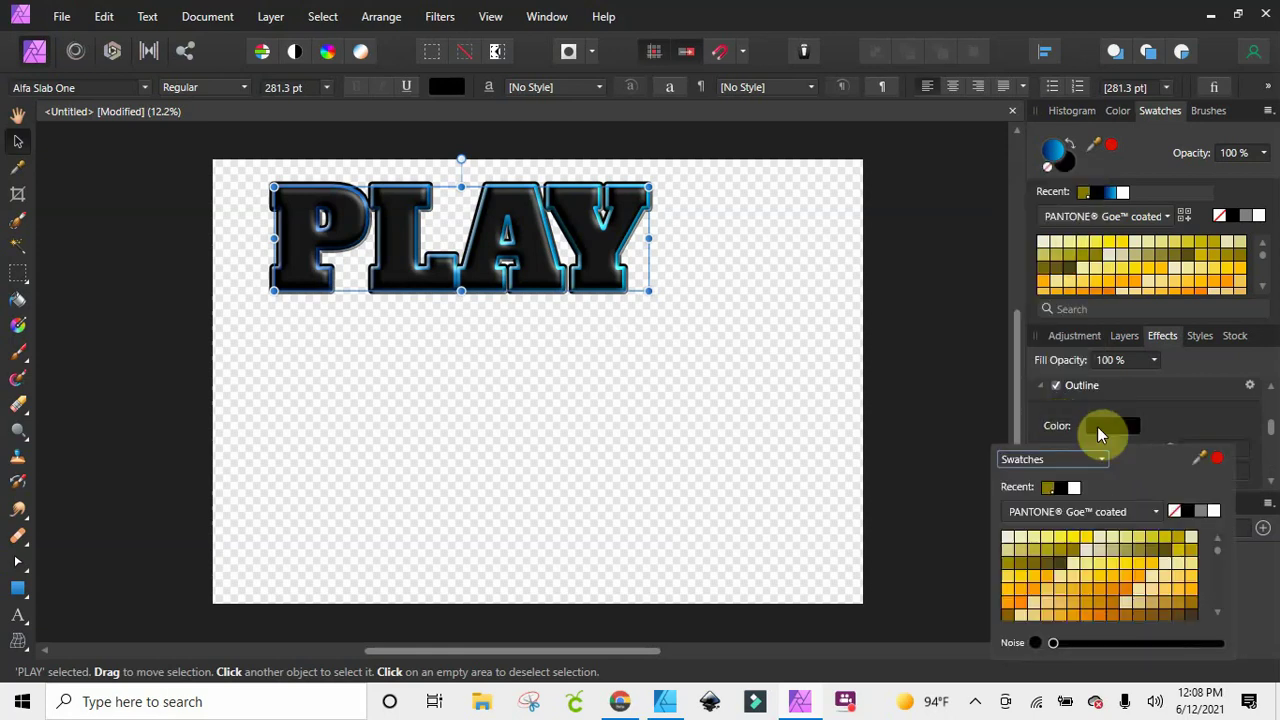
click(1084, 538)
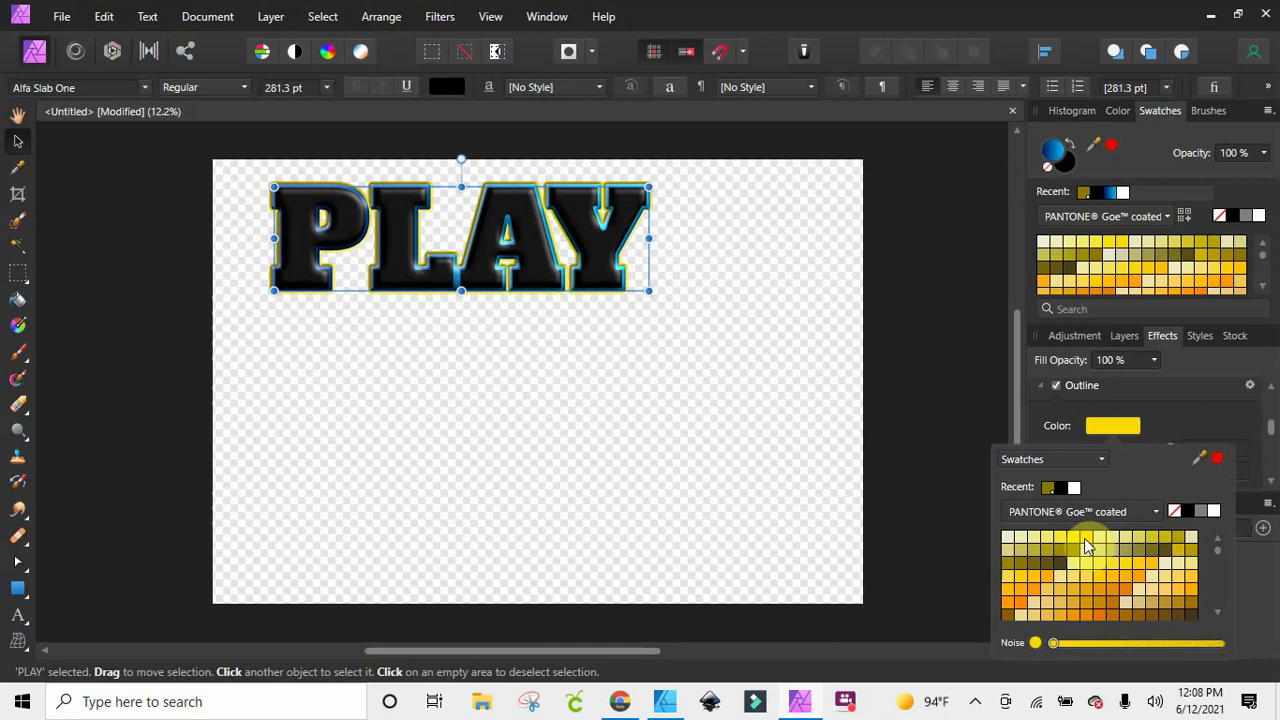
mouse_move(1134, 480)
mouse_down()
mouse_move(1160, 477)
mouse_move(1141, 474)
mouse_up()
click(1157, 418)
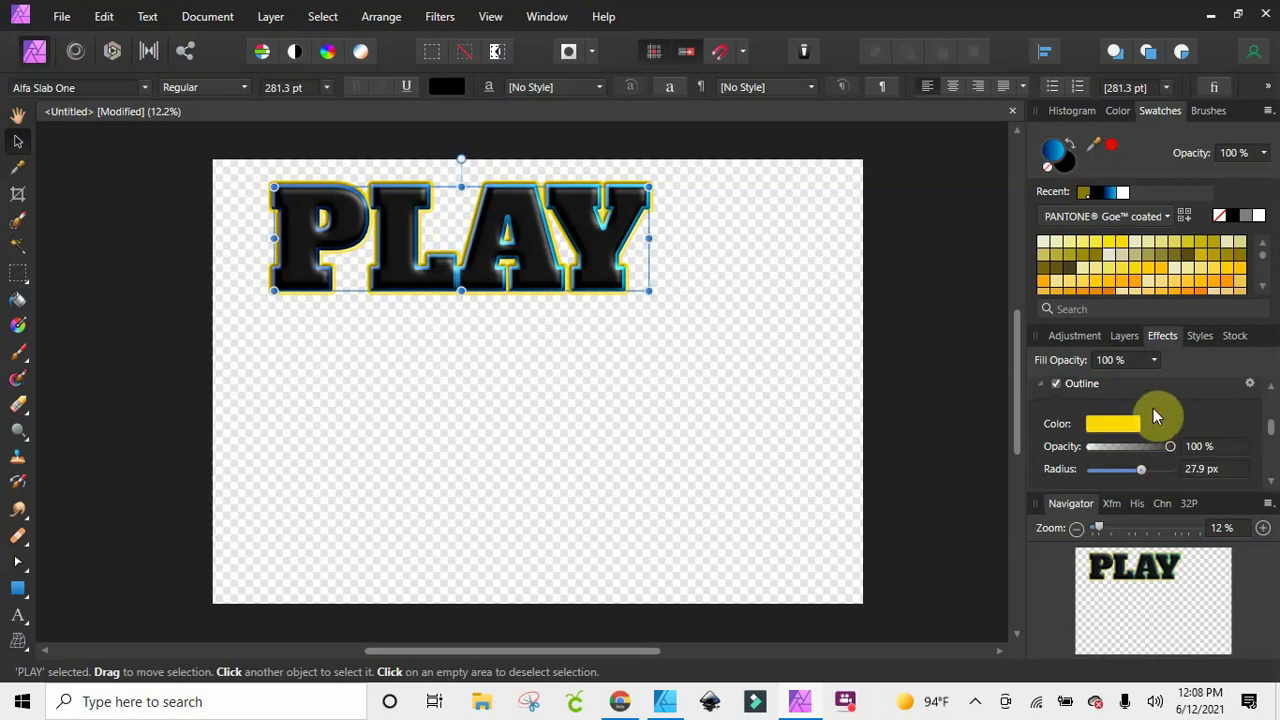
click(771, 349)
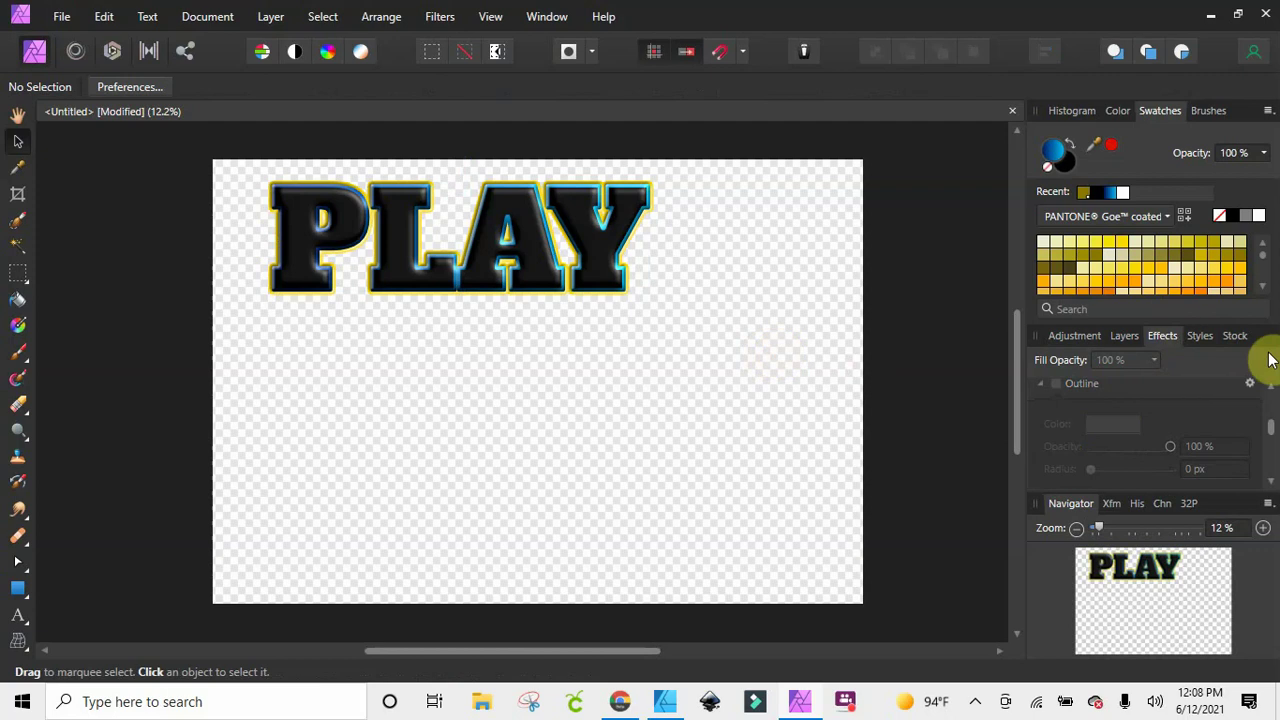
Add a style from the PLAY text with its layer effects to the MY STYLES category
click(1212, 336)
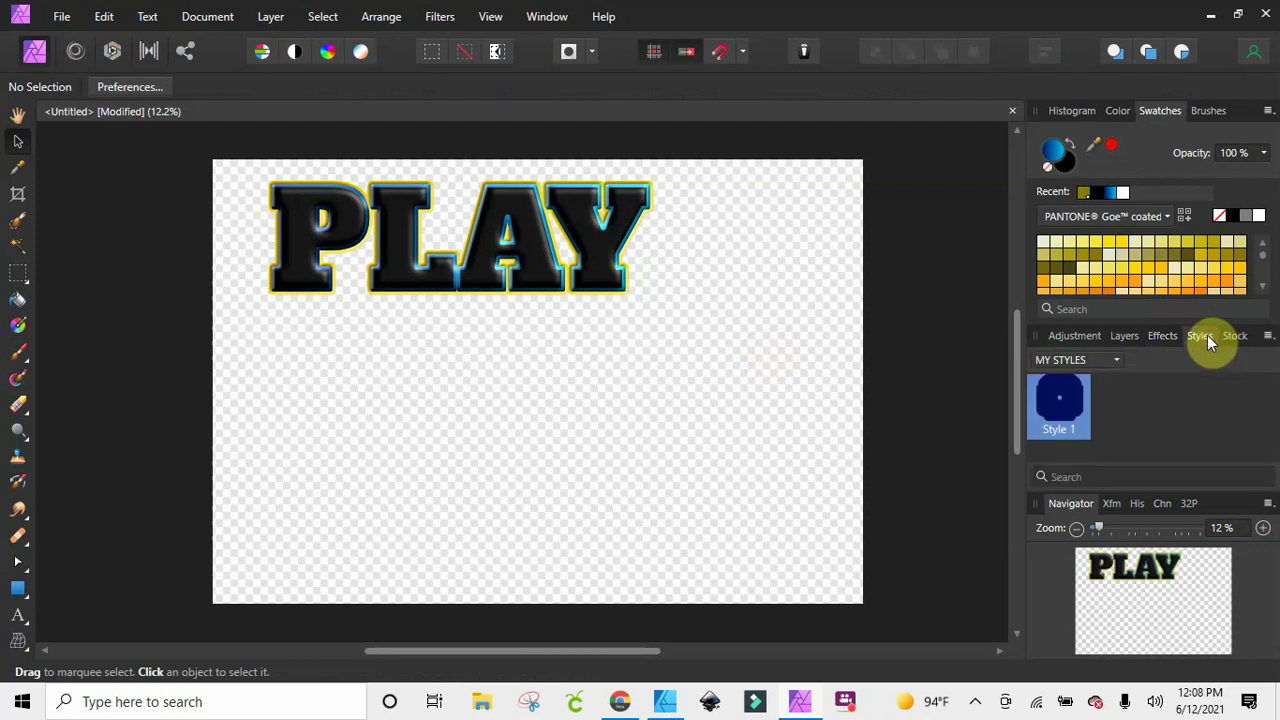
click(472, 264)
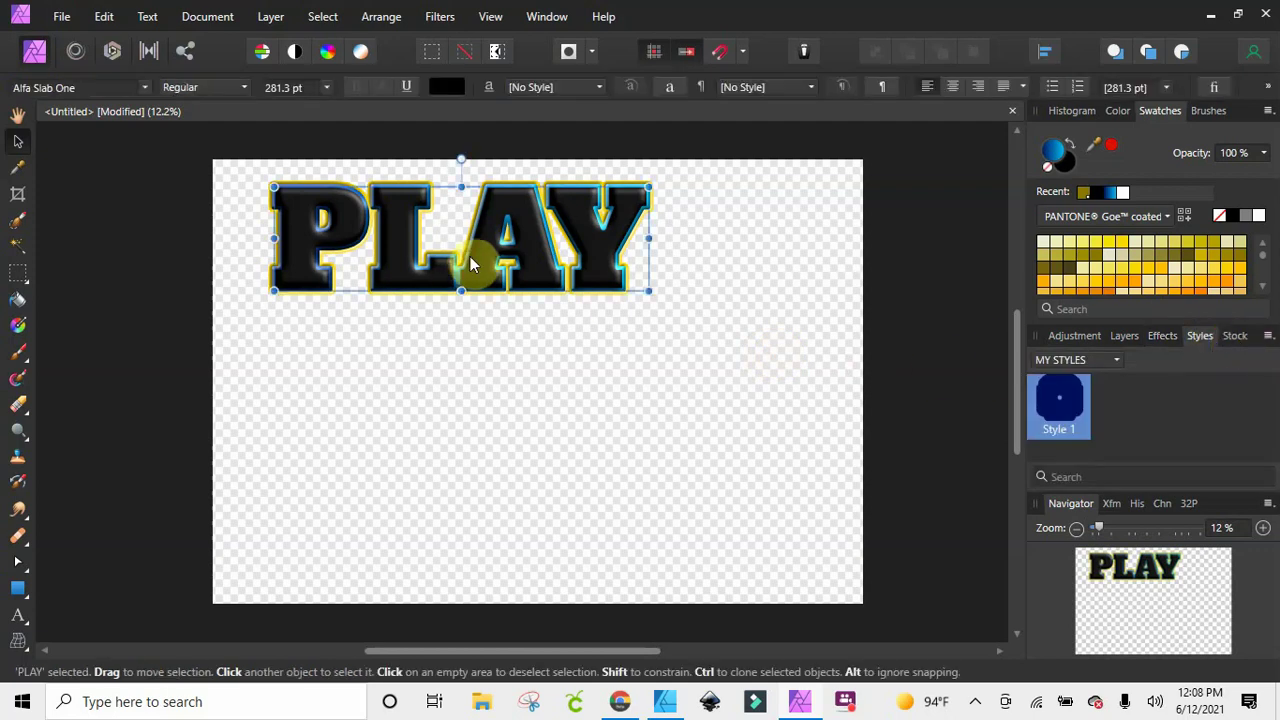
click(1267, 338)
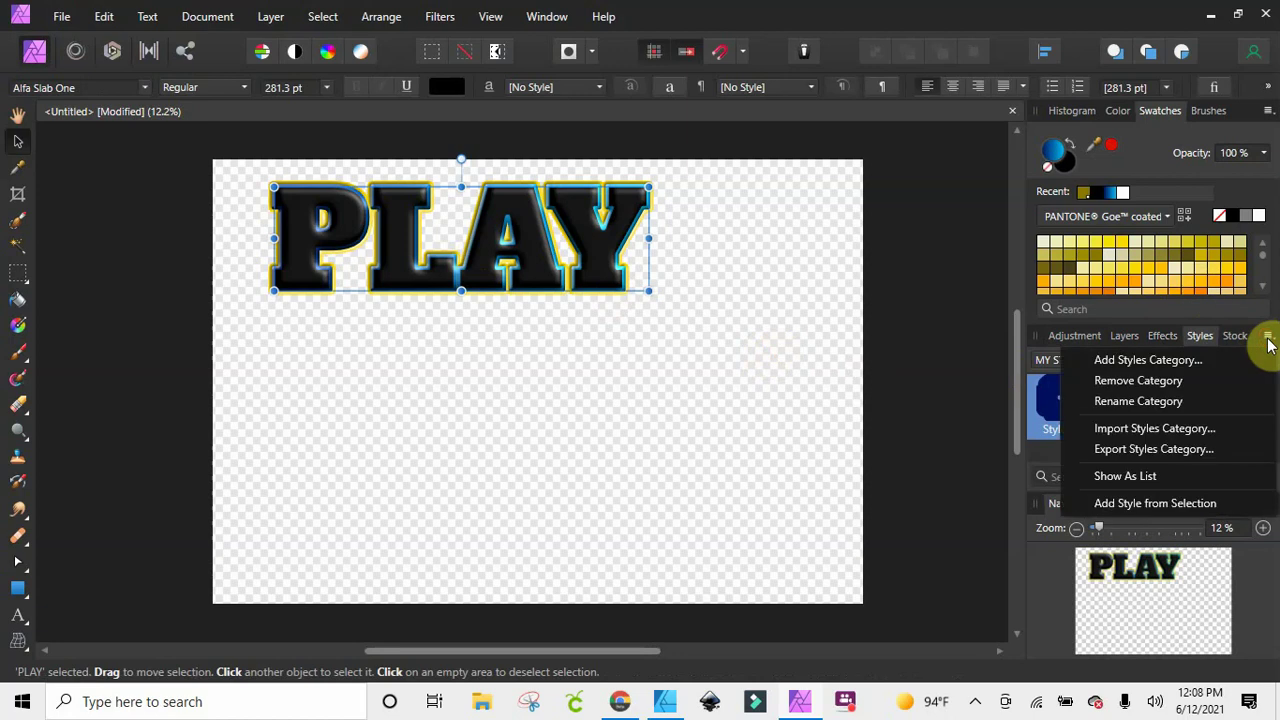
click(1173, 505)
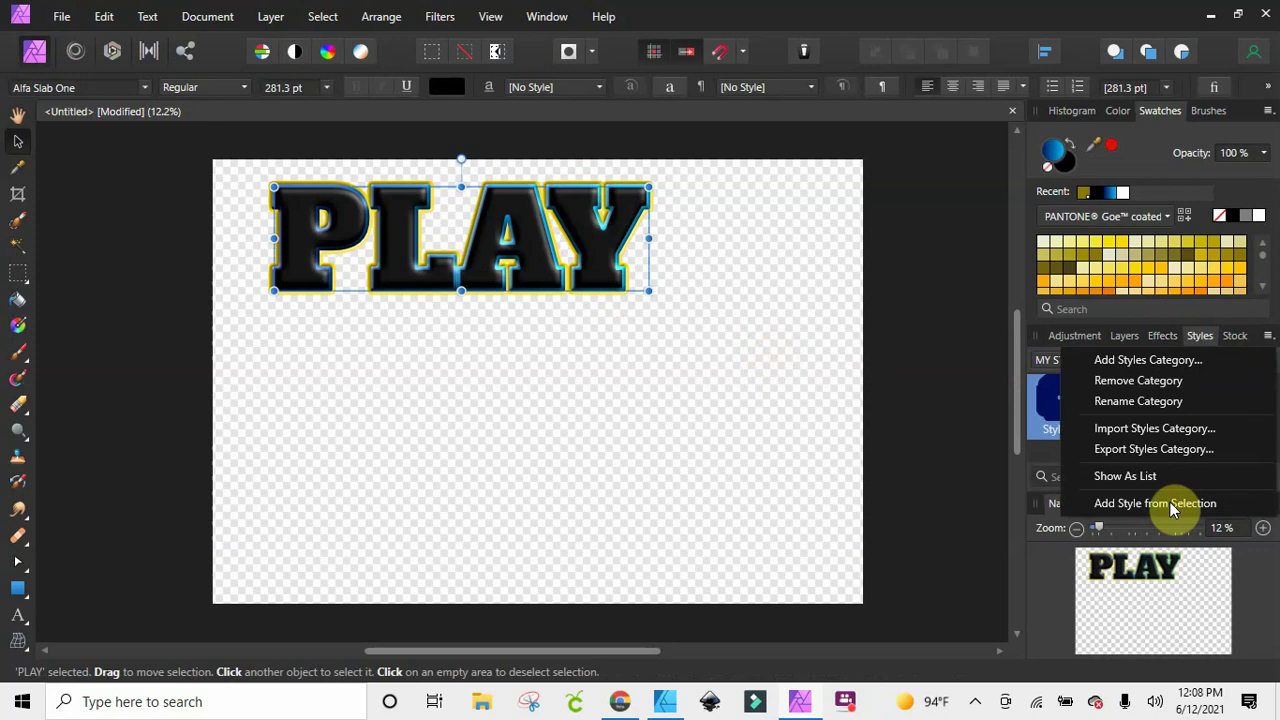
click(1173, 505)
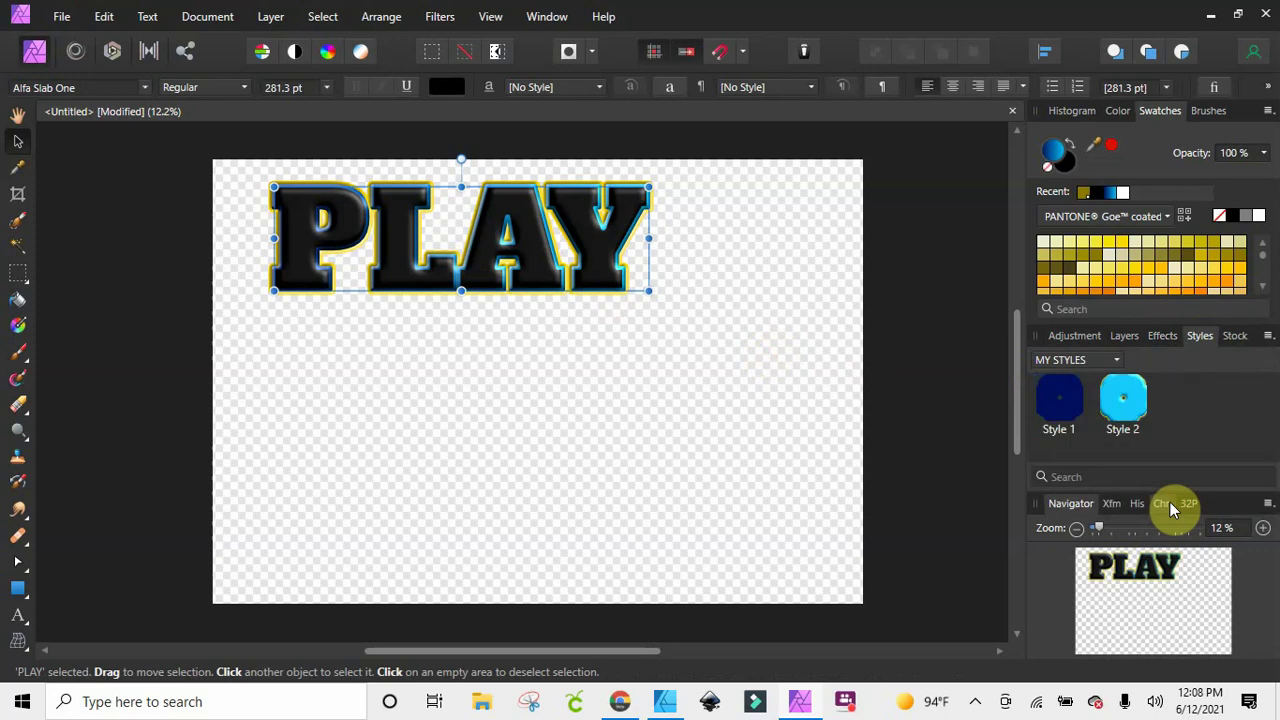
Add the art text ONE below PLAY and apply Style 2 from MY STYLES to it
click(17, 615)
drag(314, 374, 400, 470)
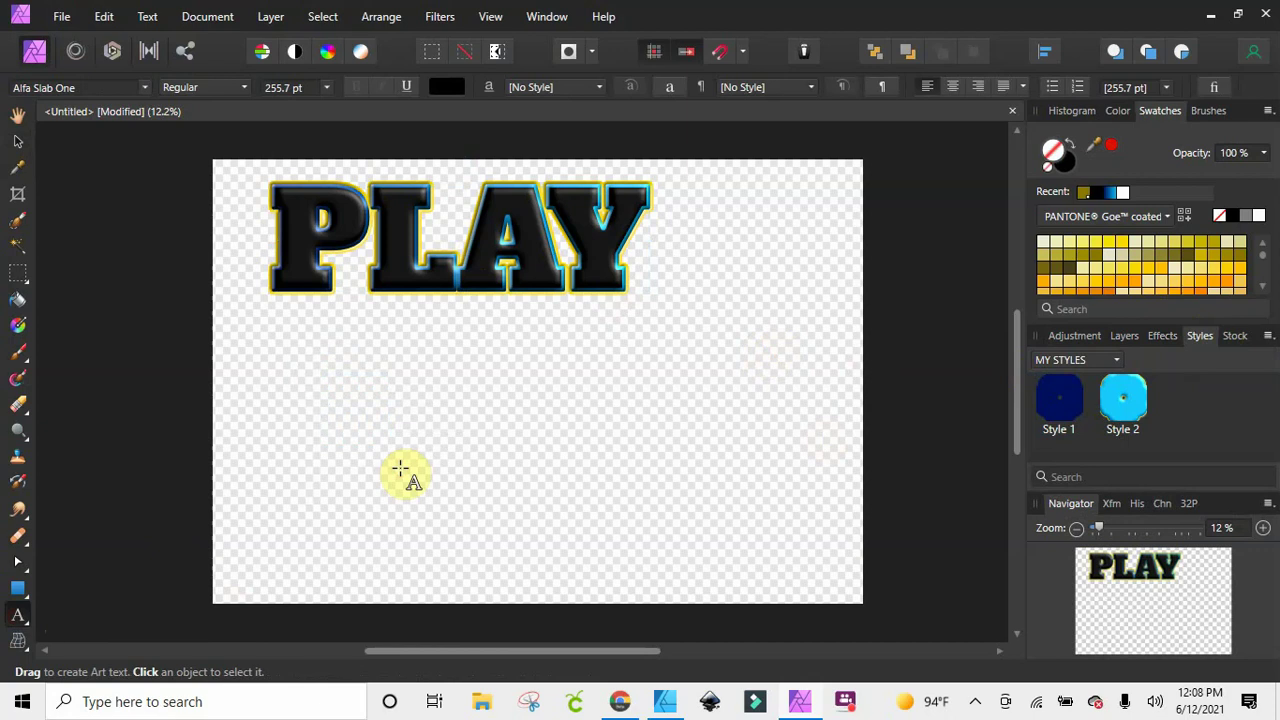
text(ONE)
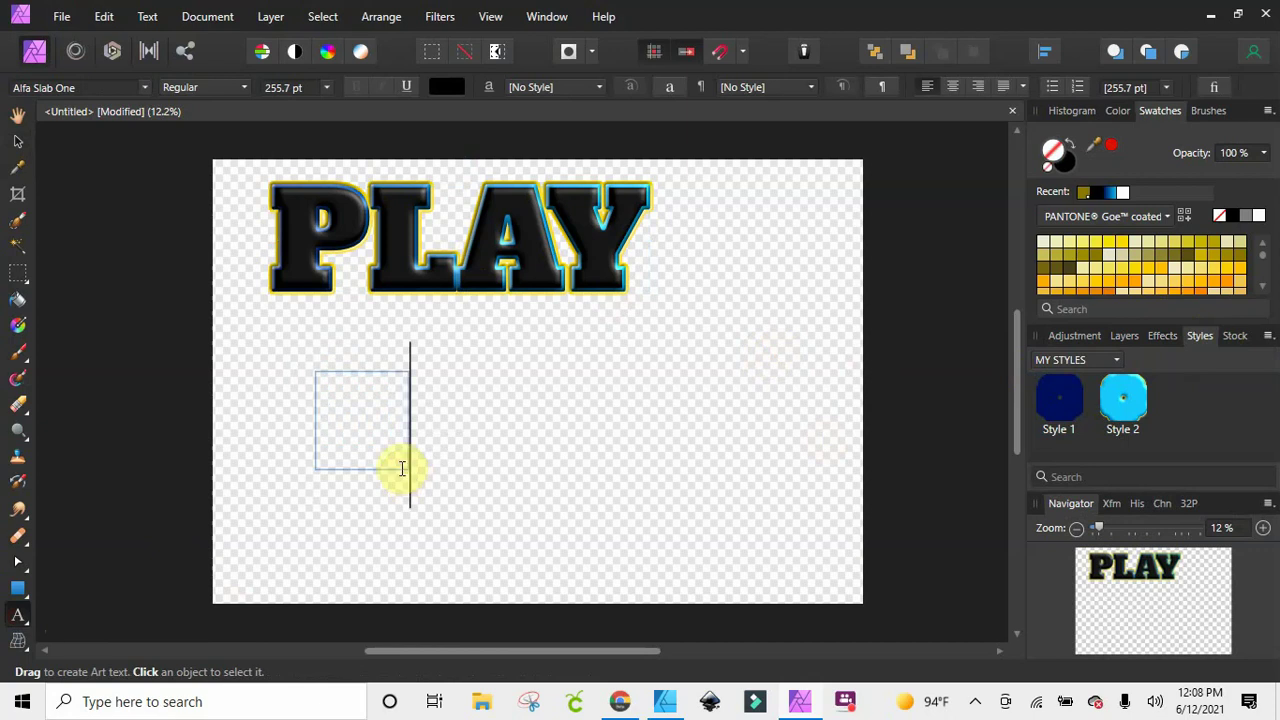
key(Escape)
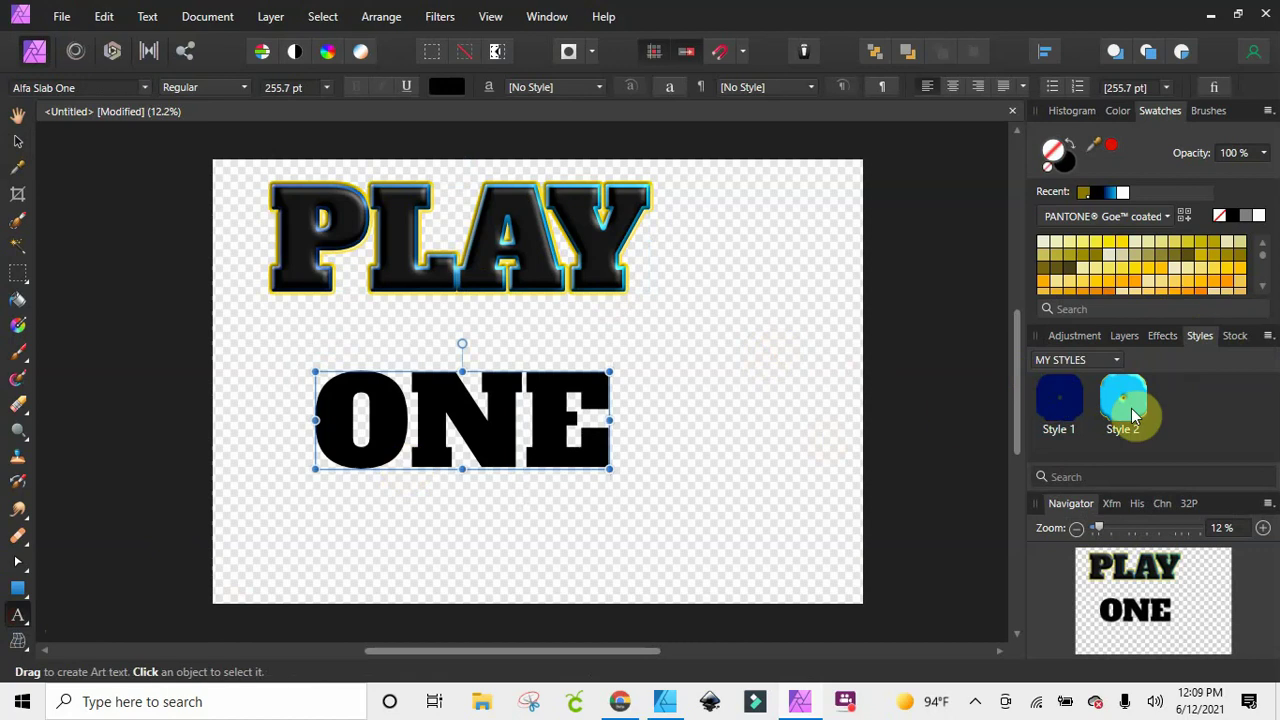
click(1130, 410)
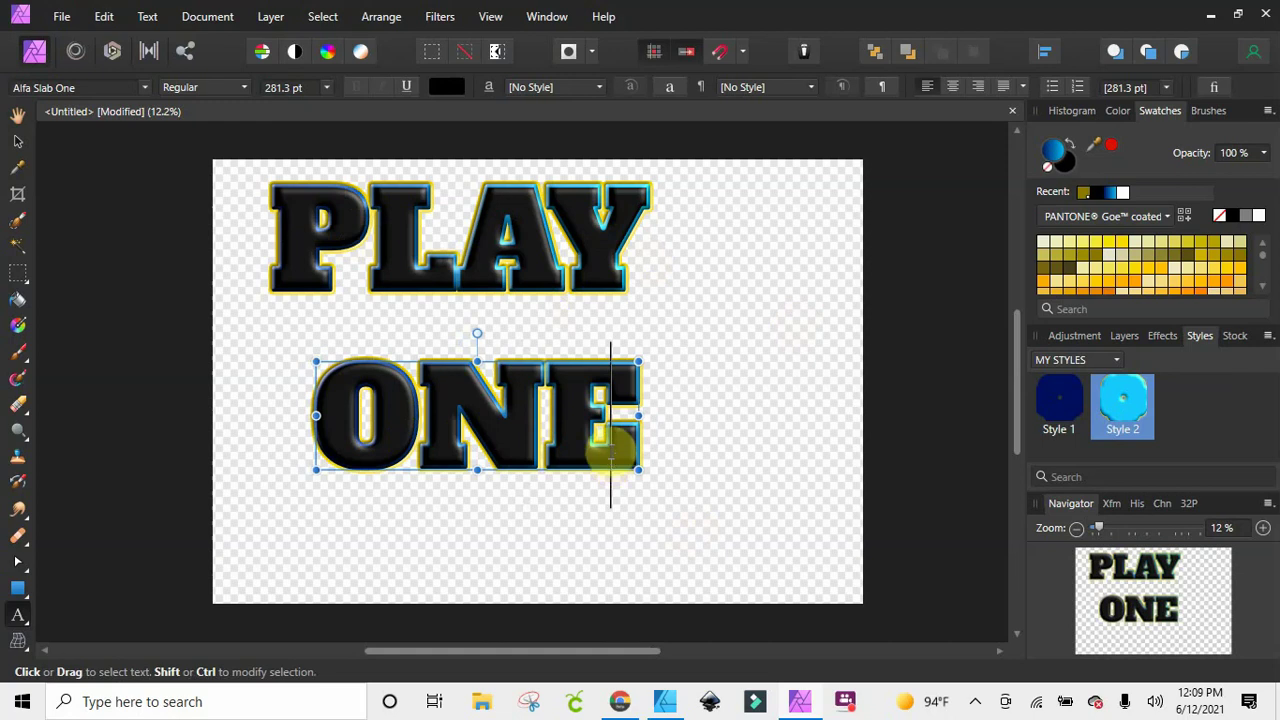
Move the ONE text up in line with PLAY, overlapping its last letters
drag(538, 404, 668, 312)
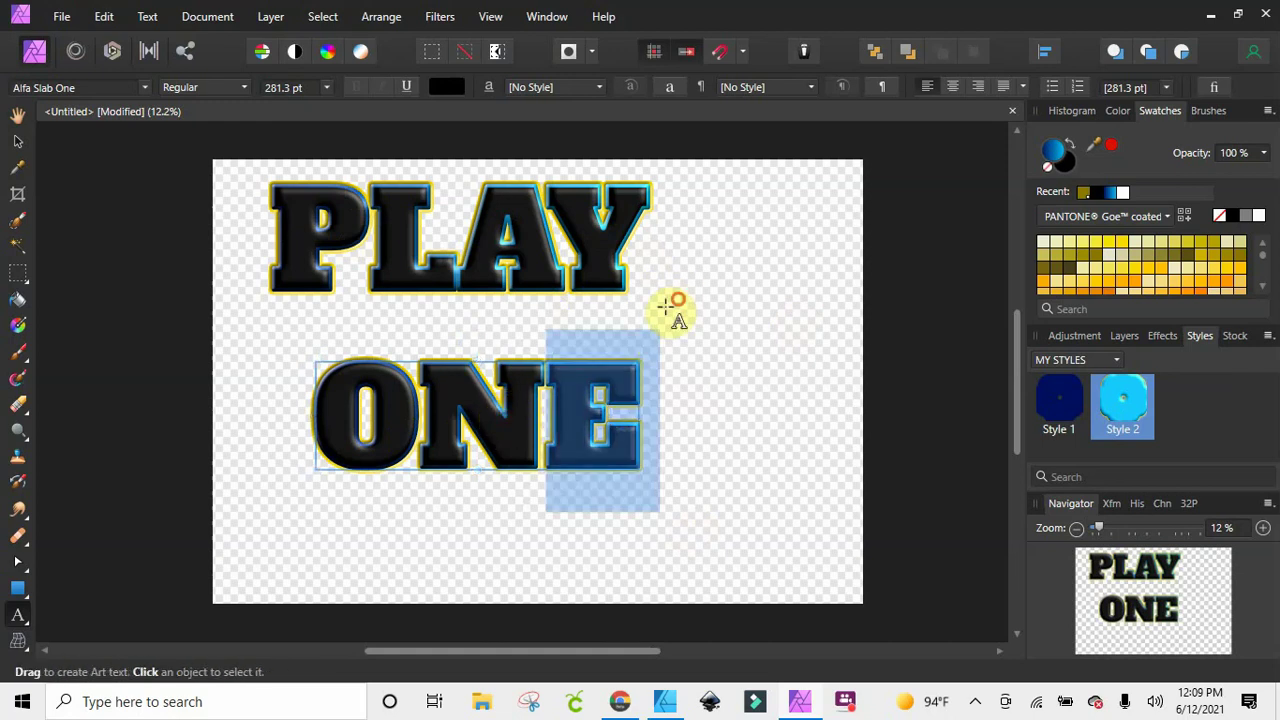
click(17, 141)
drag(514, 455, 718, 276)
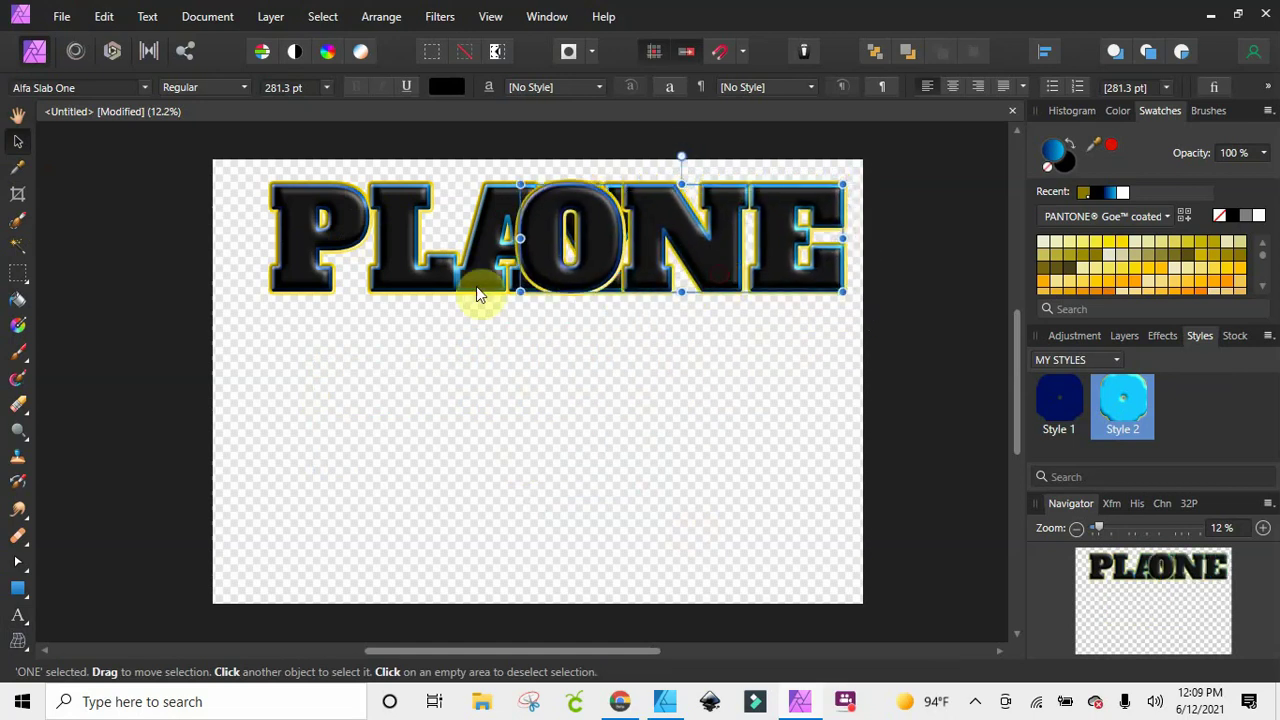
Cut the ONE text and the PLAY text from the canvas
right_click(600, 225)
click(700, 228)
right_click(557, 234)
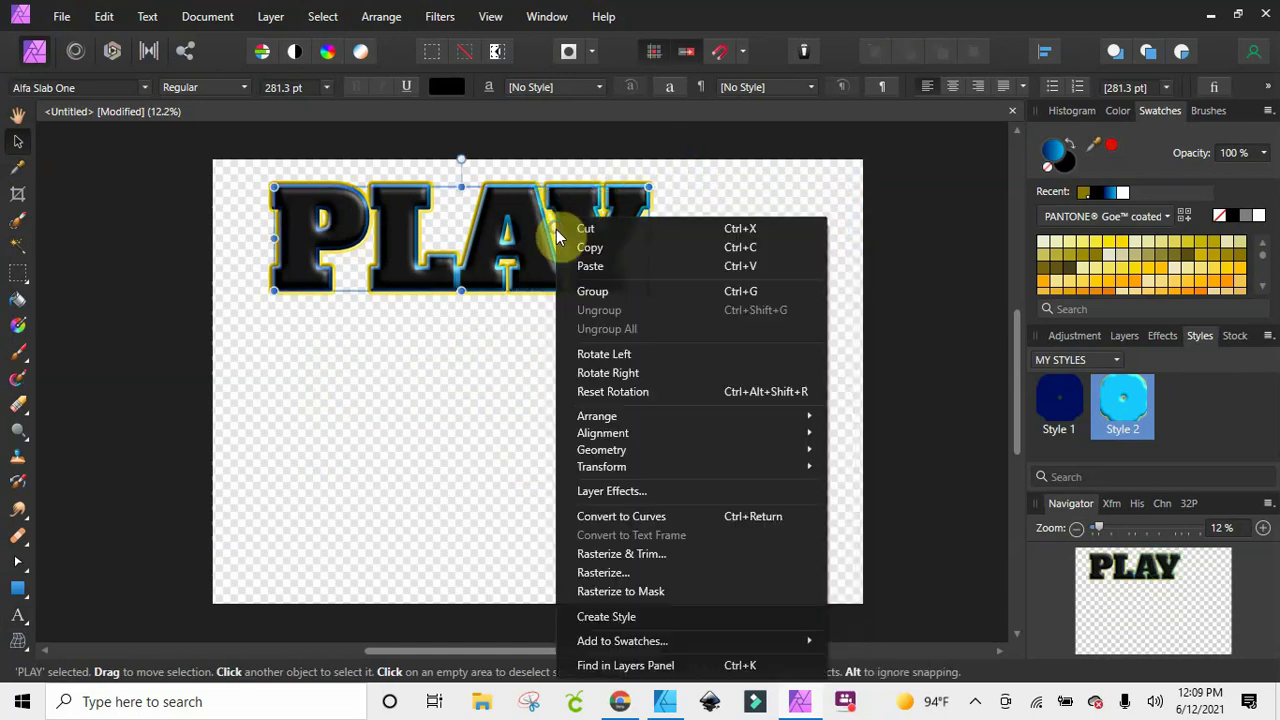
click(592, 232)
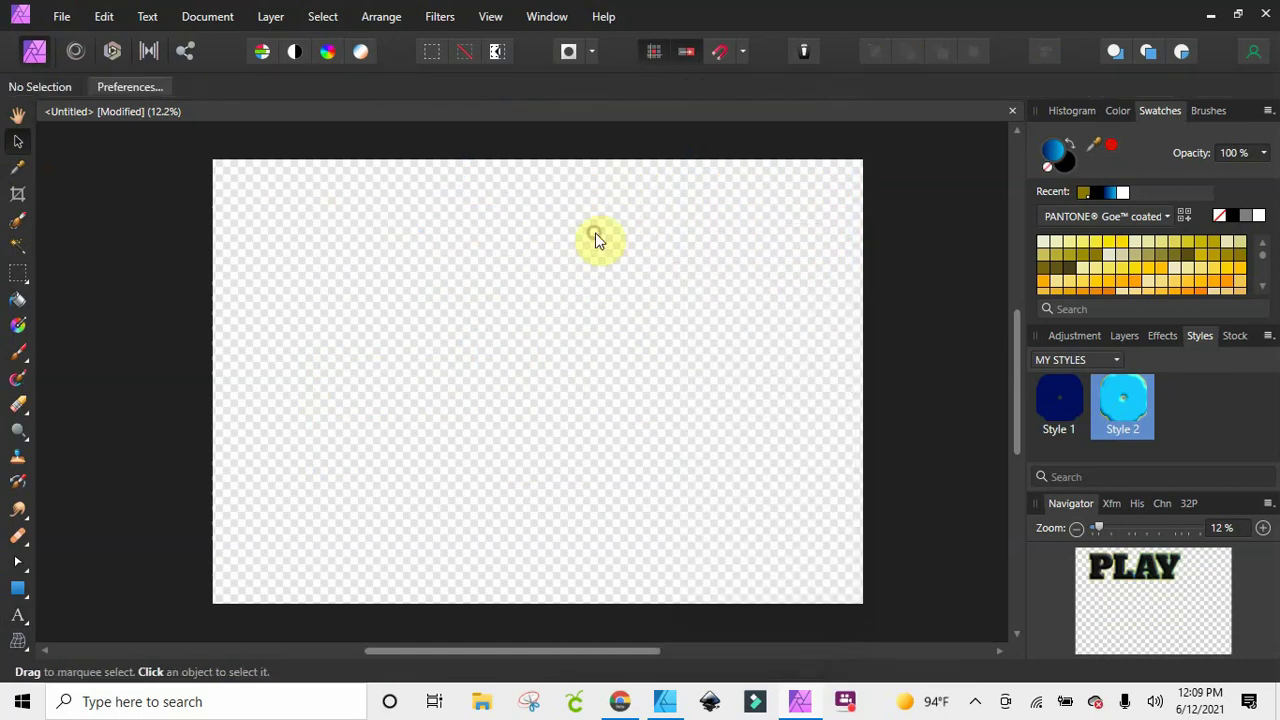
Place the Supreme logo sticker JPG from the Downloads folder onto the canvas and move it to the upper-left area
click(72, 21)
mouse_move(98, 20)
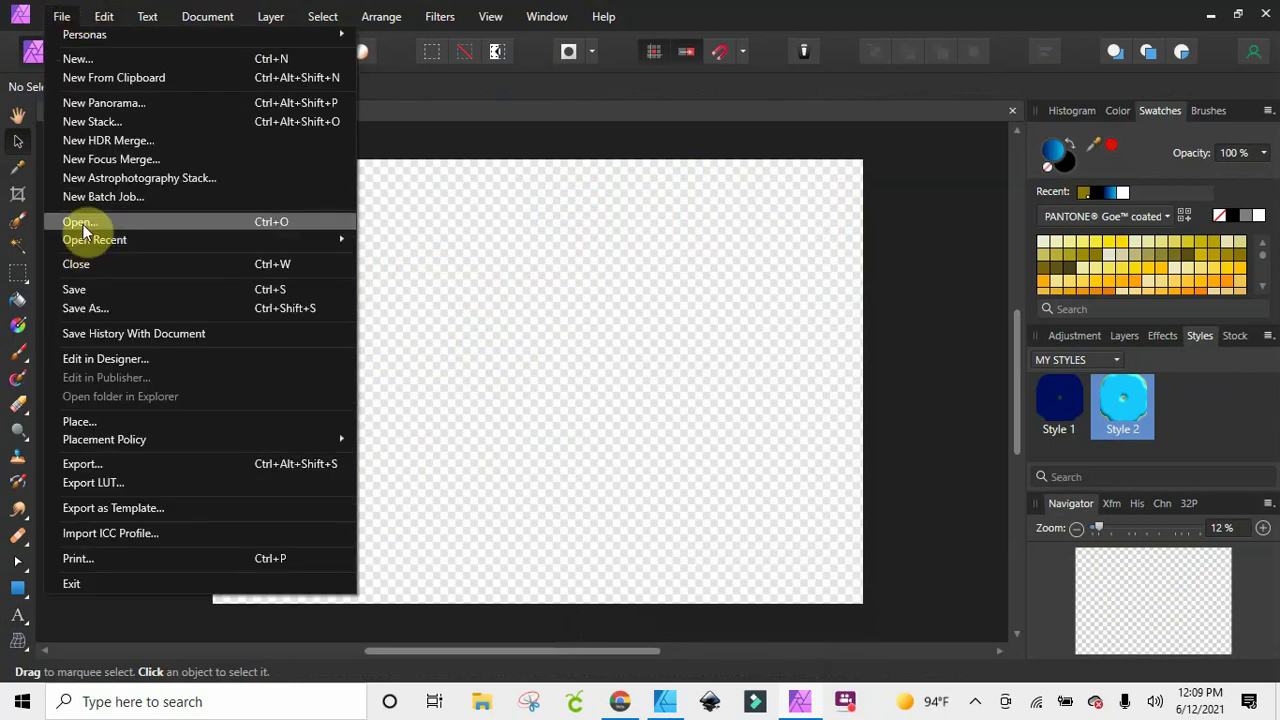
click(82, 224)
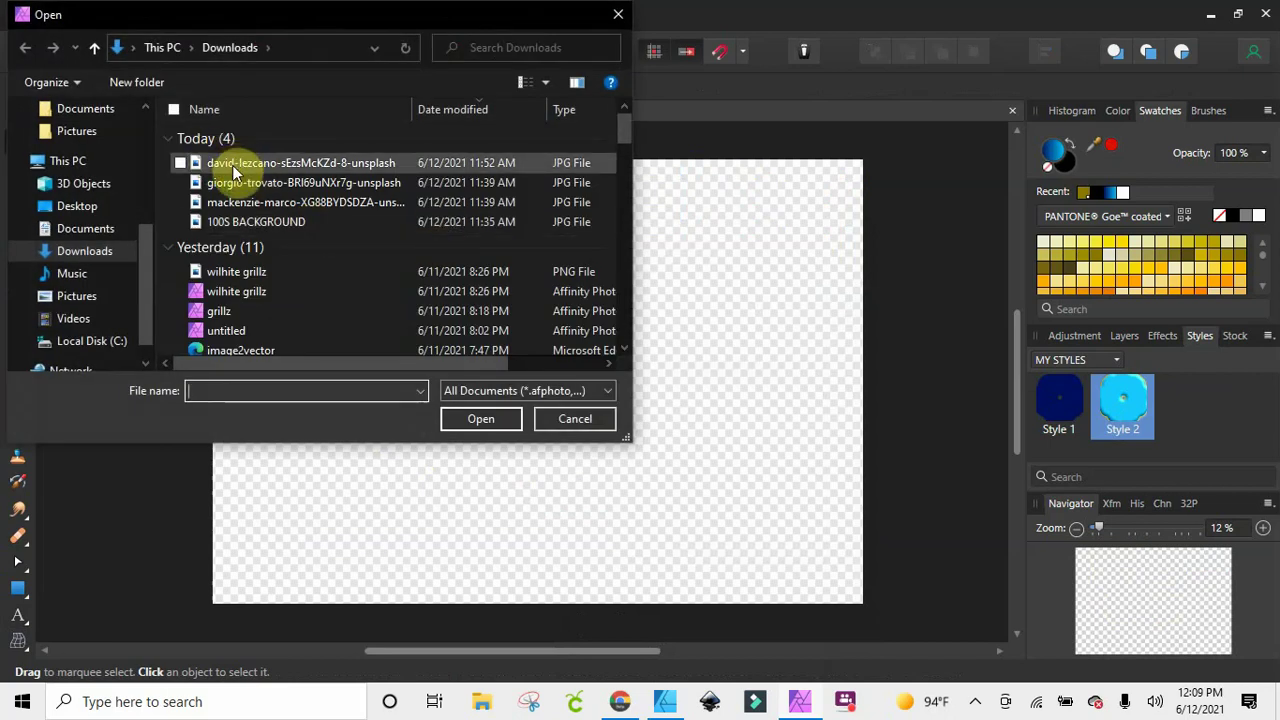
drag(235, 172, 697, 341)
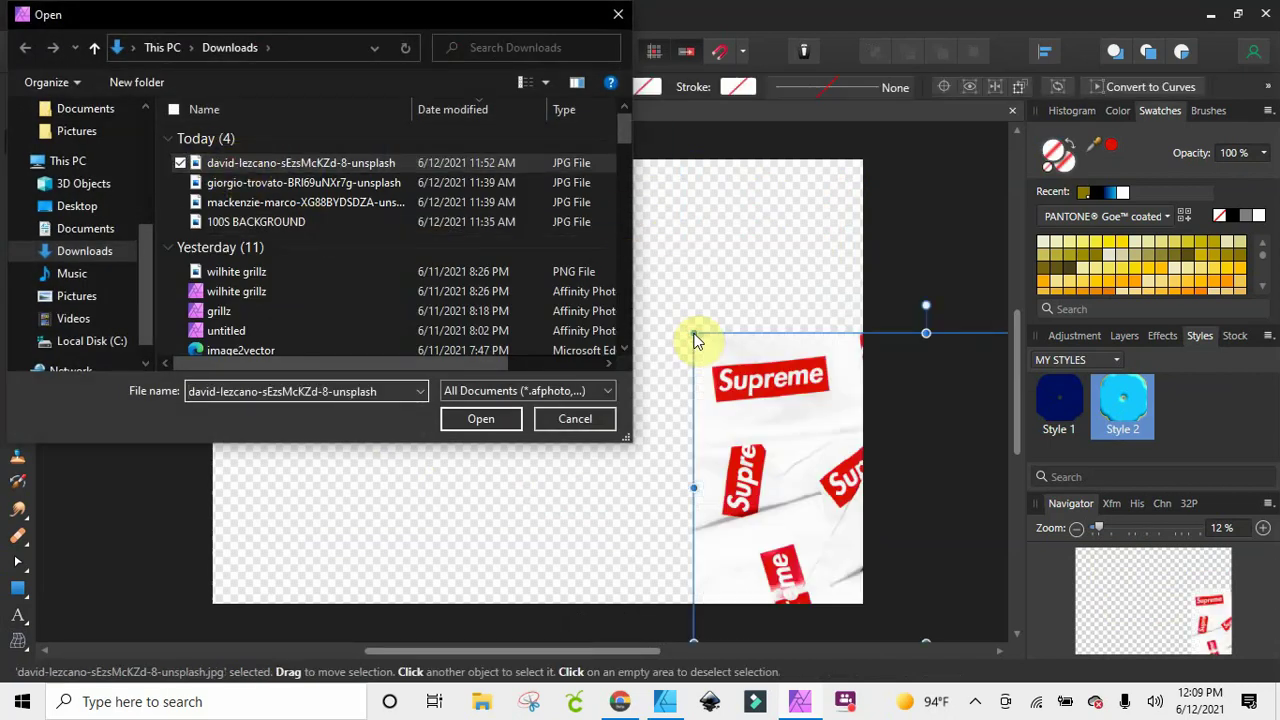
click(617, 14)
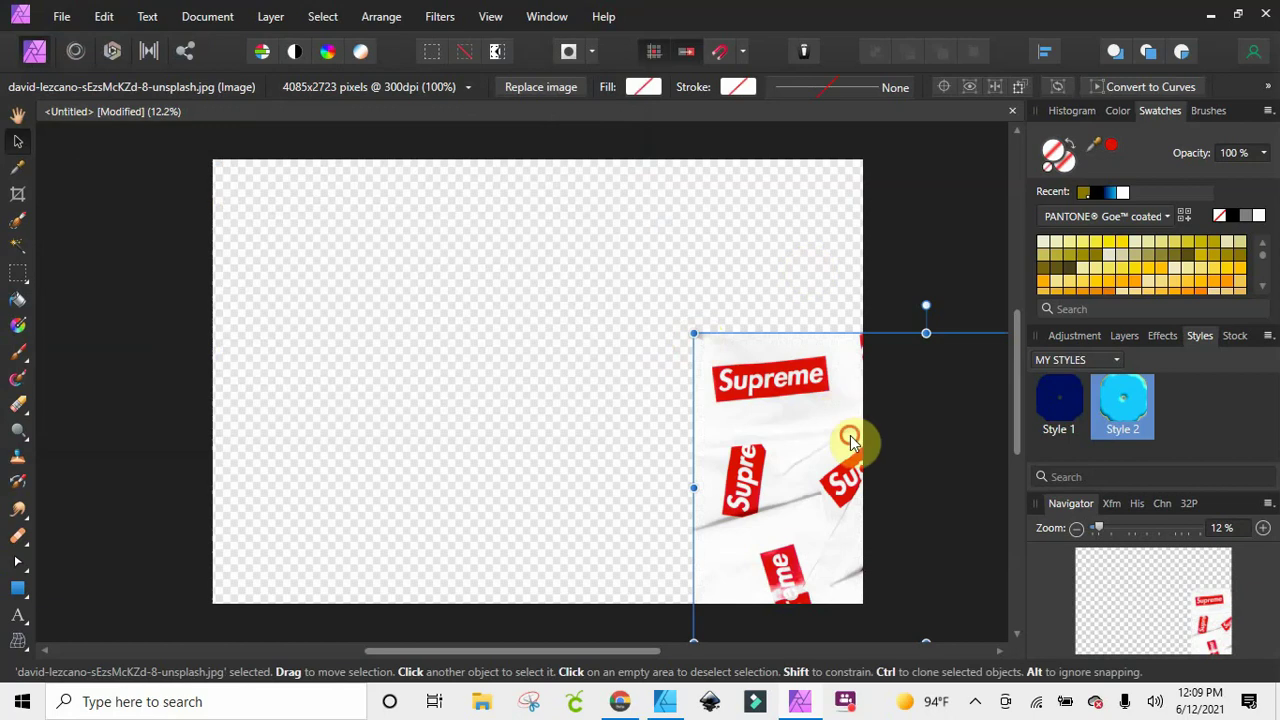
drag(850, 441, 417, 289)
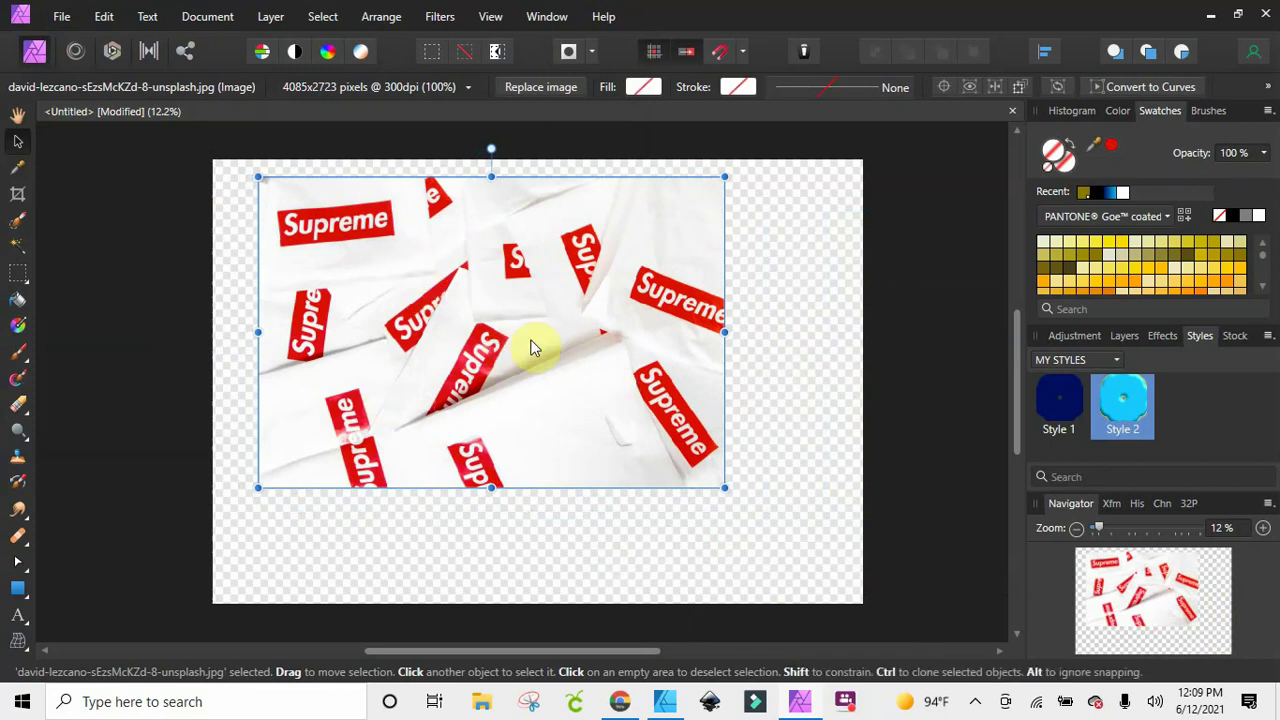
Try to add a style from the placed Supreme image to MY STYLES, and delete that style again
click(1267, 337)
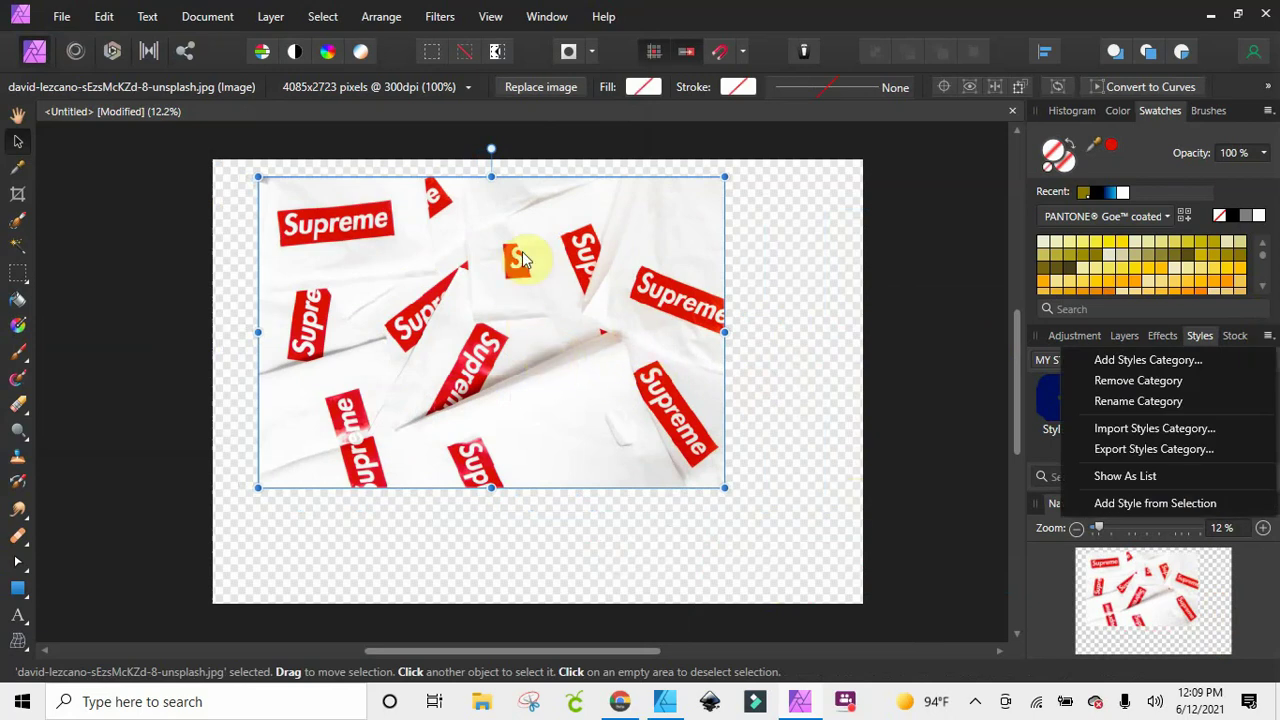
click(1139, 506)
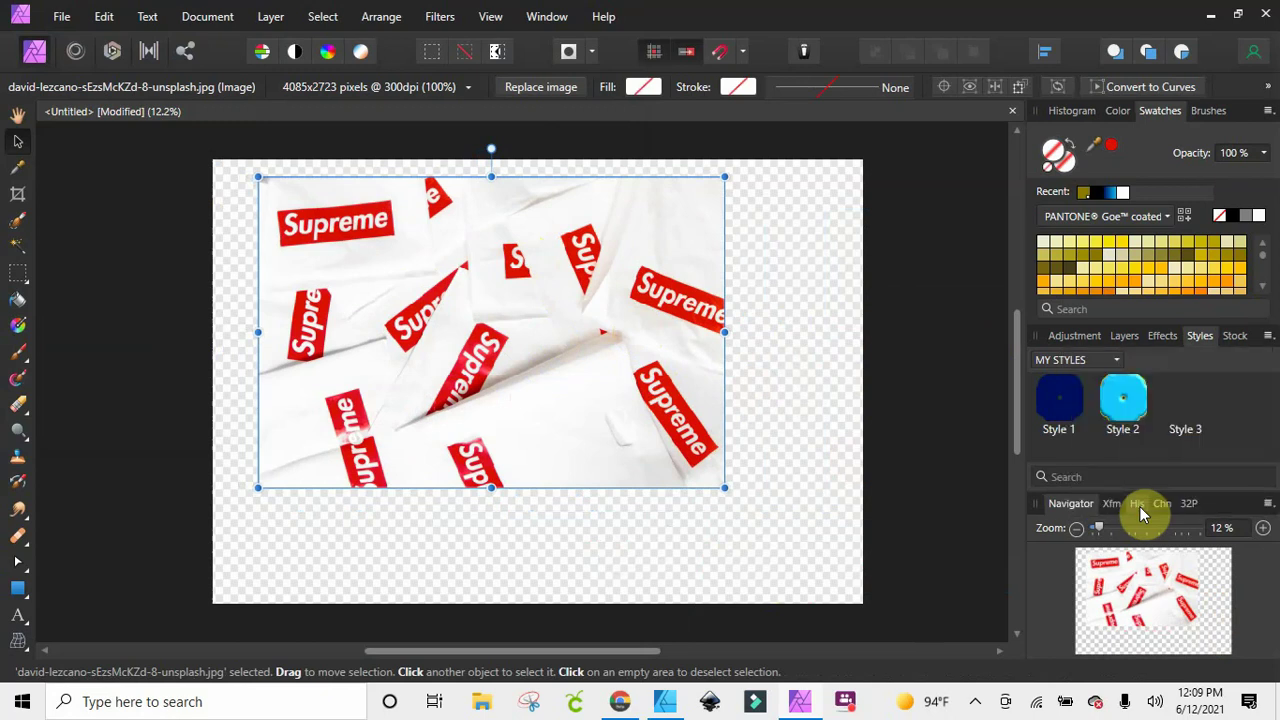
right_click(1189, 430)
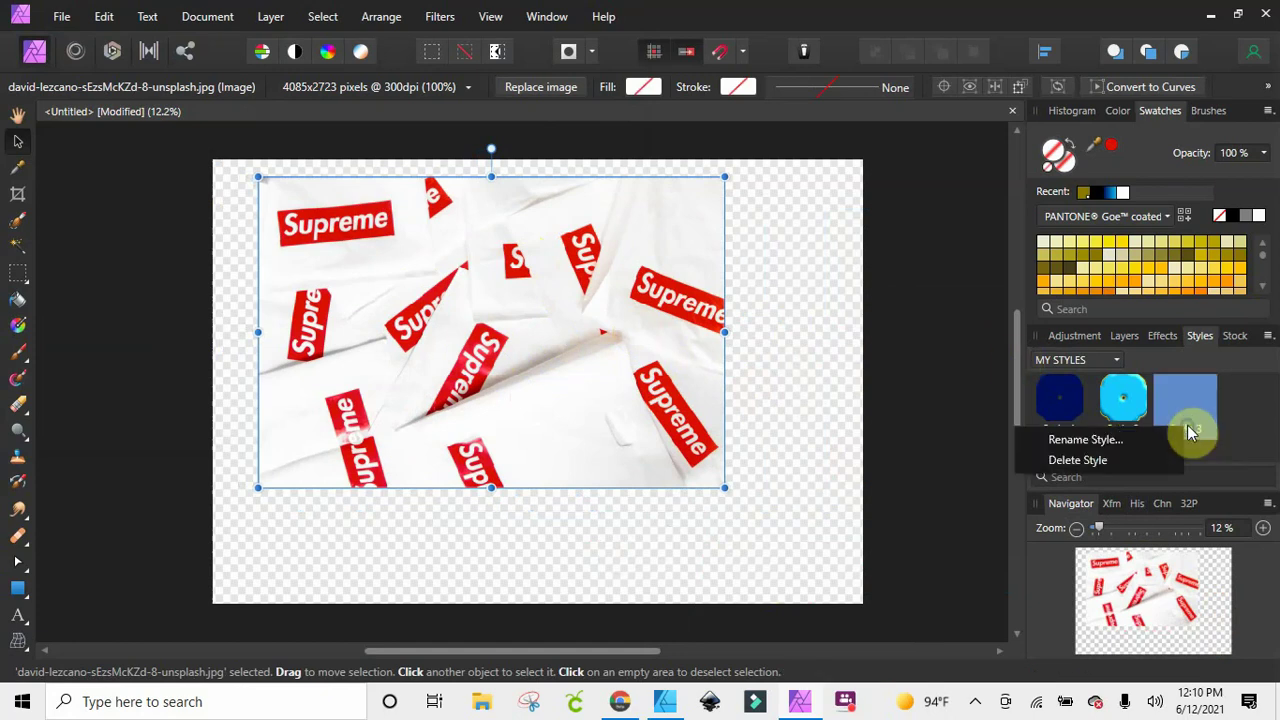
click(1098, 461)
click(594, 366)
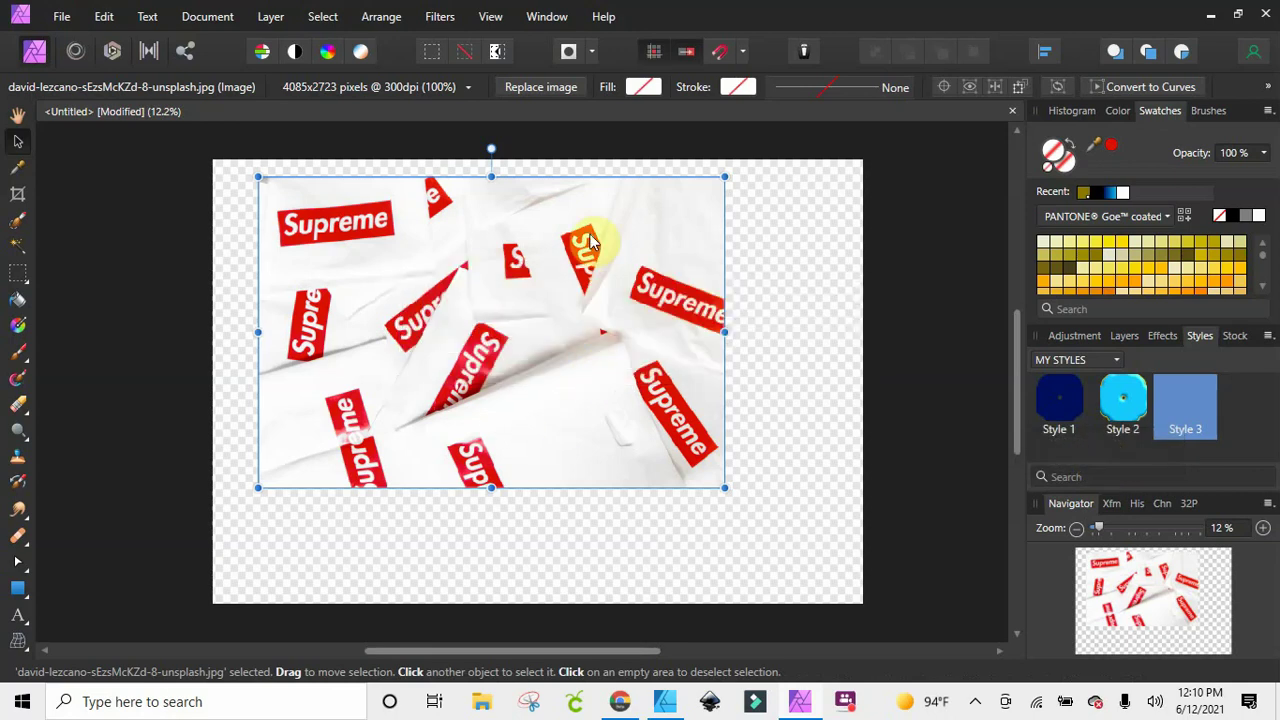
Convert the placed Supreme image to curves and add a style from it to MY STYLES
right_click(517, 254)
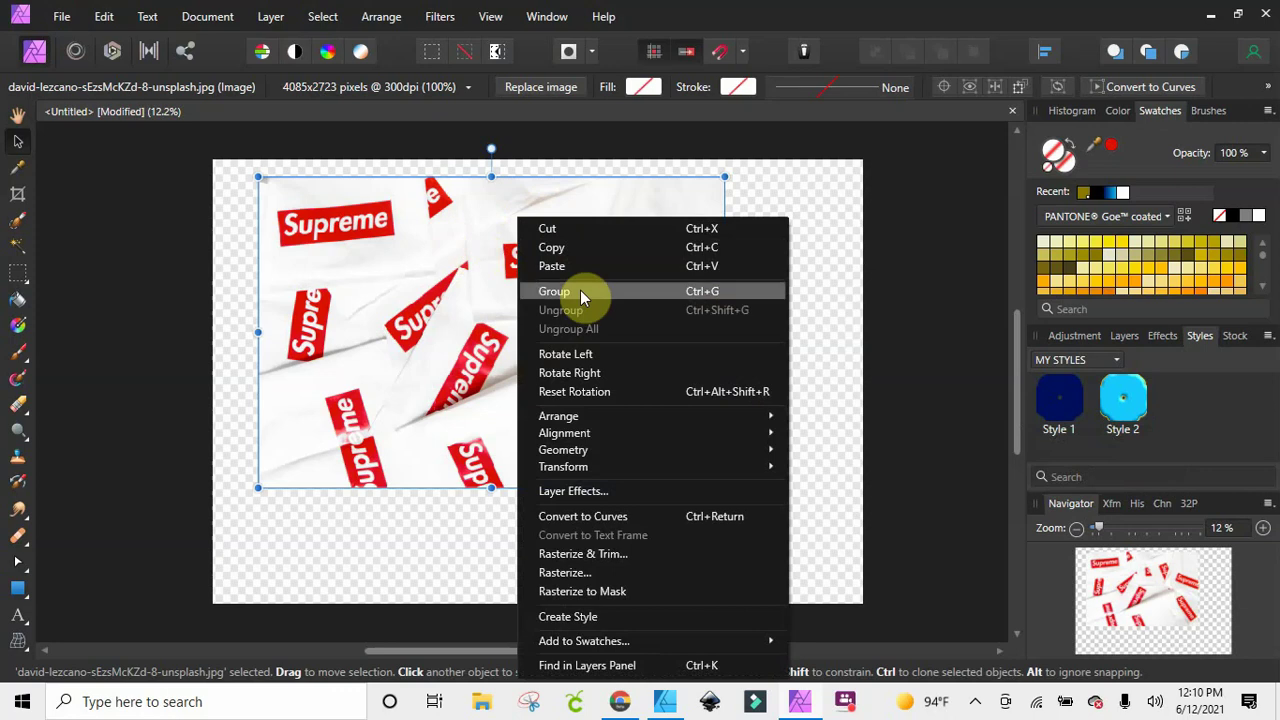
click(588, 520)
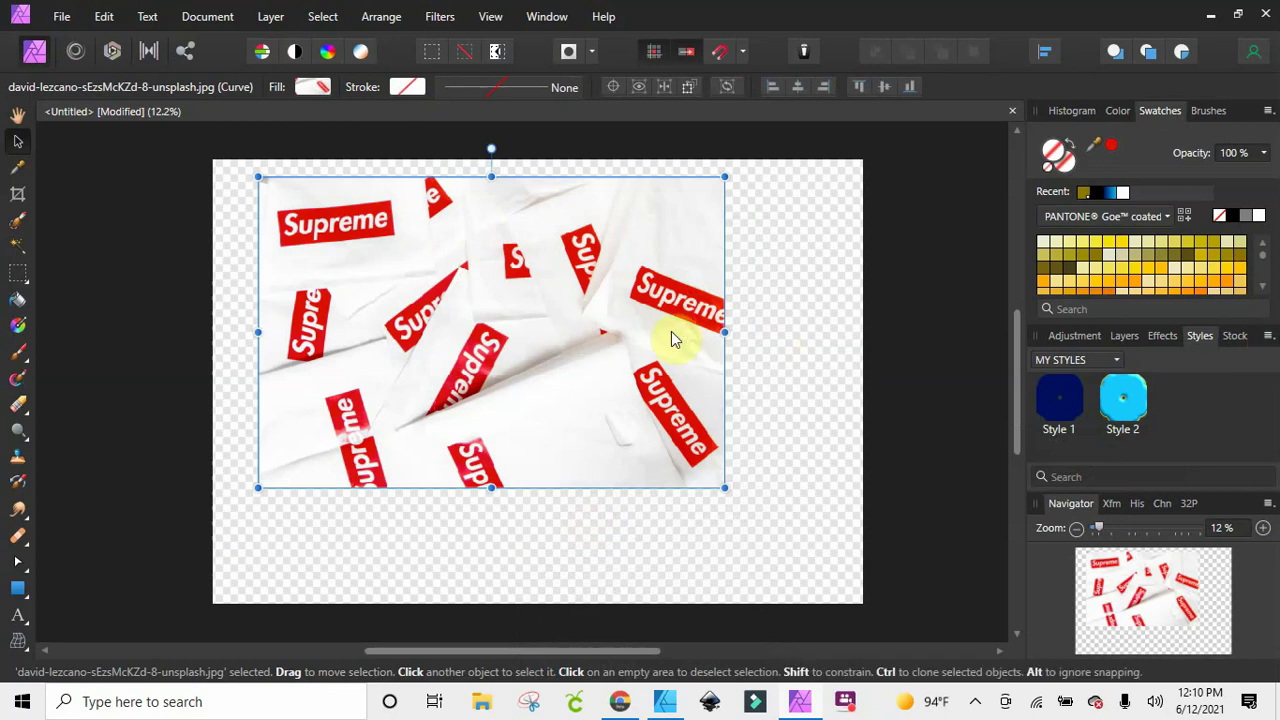
click(1268, 337)
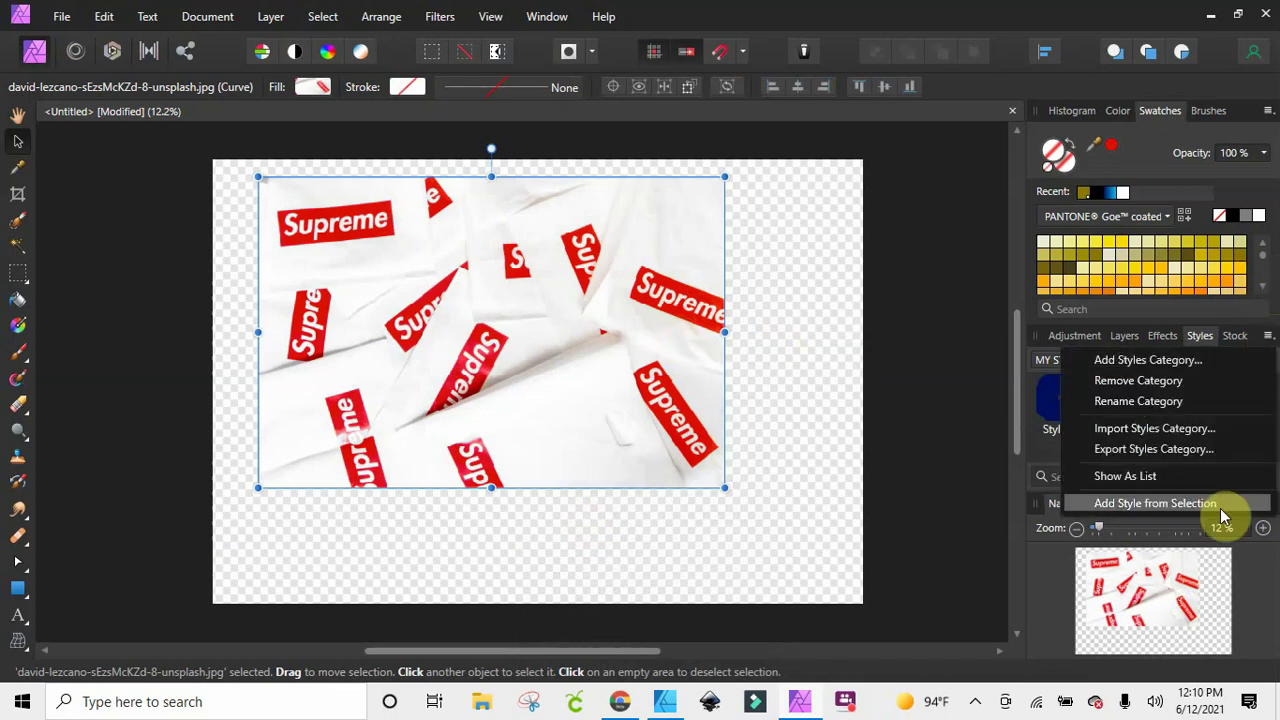
click(1197, 505)
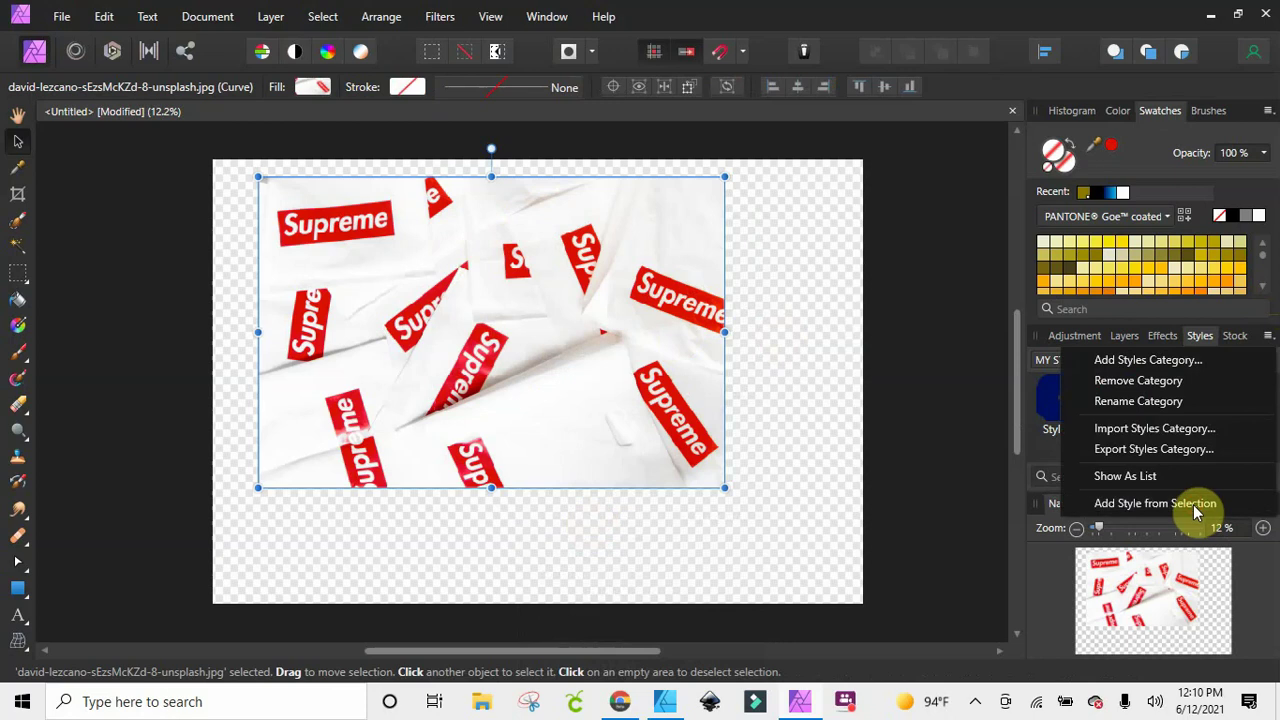
click(1197, 505)
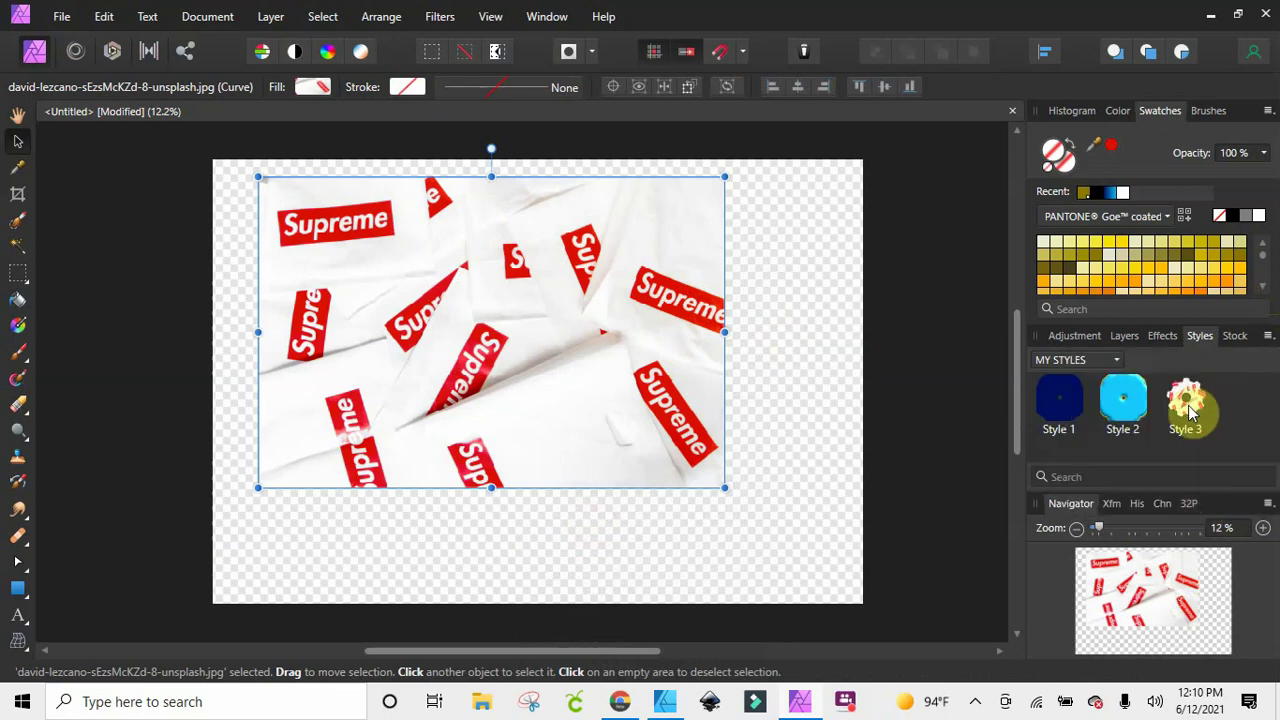
Shrink the Supreme image to about a quarter of the canvas width and move it into the canvas's upper-left corner
drag(677, 451, 646, 432)
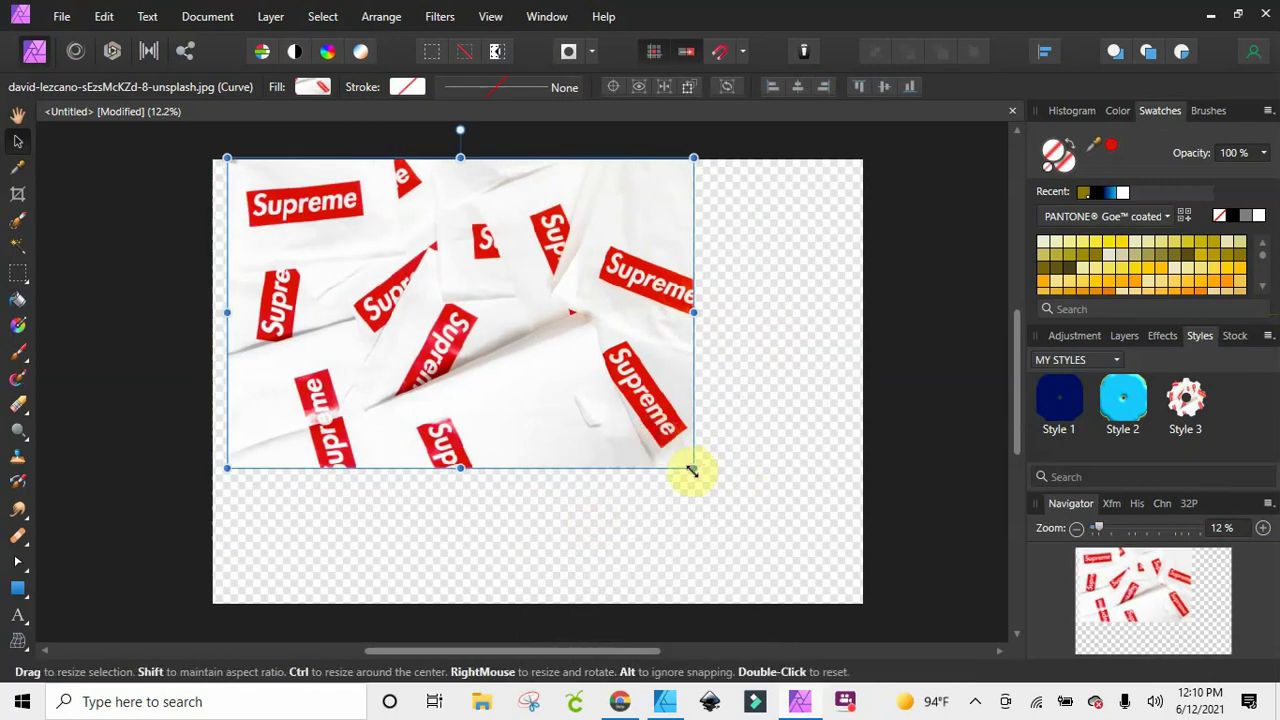
drag(694, 468, 393, 303)
drag(335, 220, 327, 233)
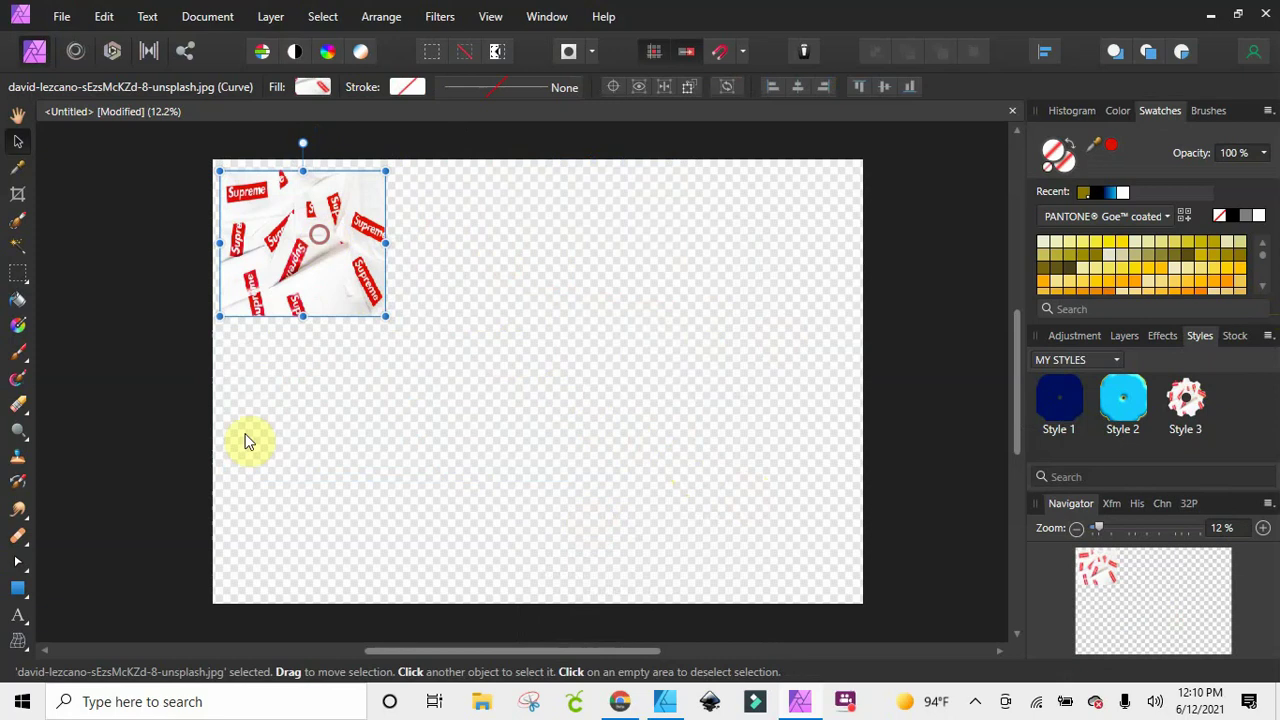
Add the large artistic text SUPREME on the canvas below the image
click(19, 614)
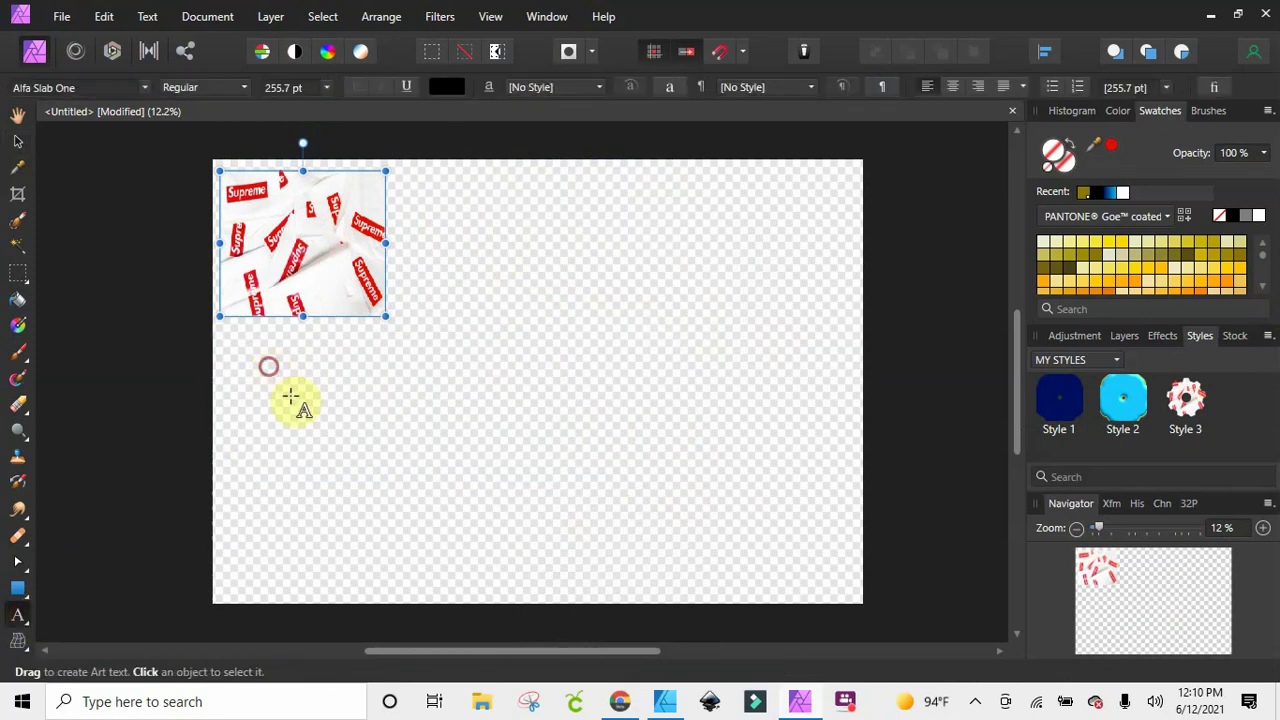
drag(290, 397, 333, 451)
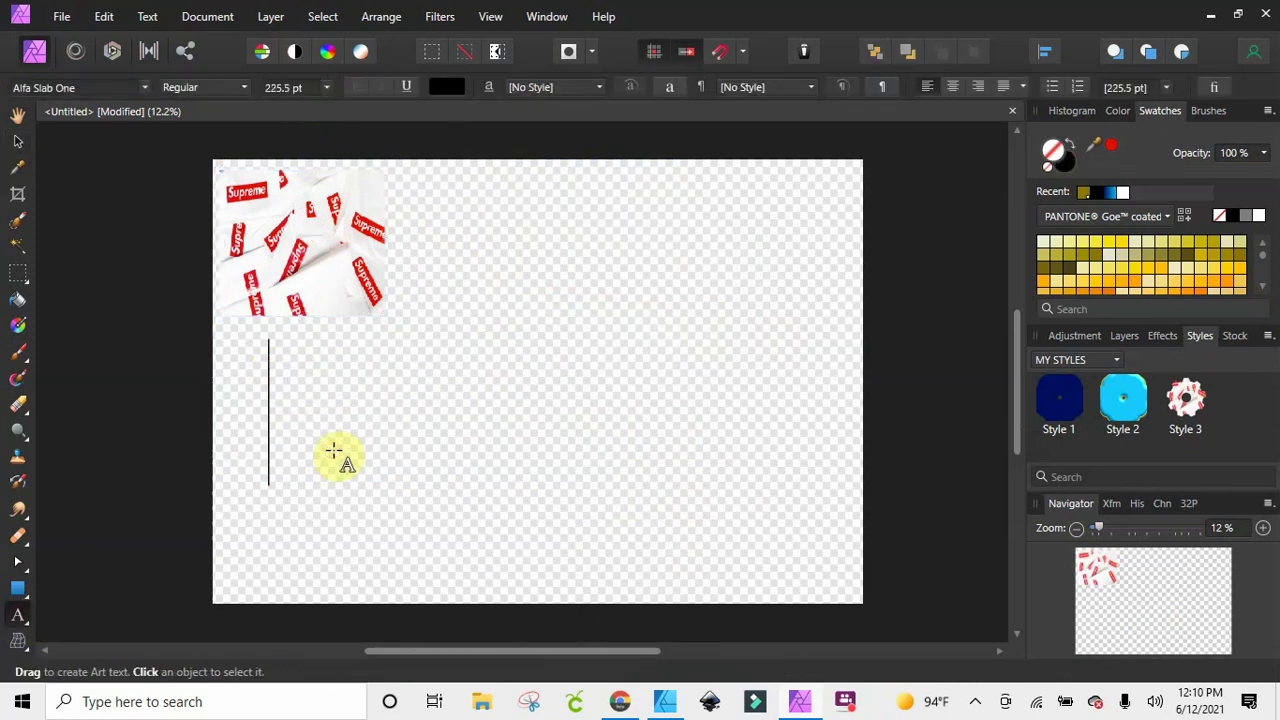
text(SUPRR)
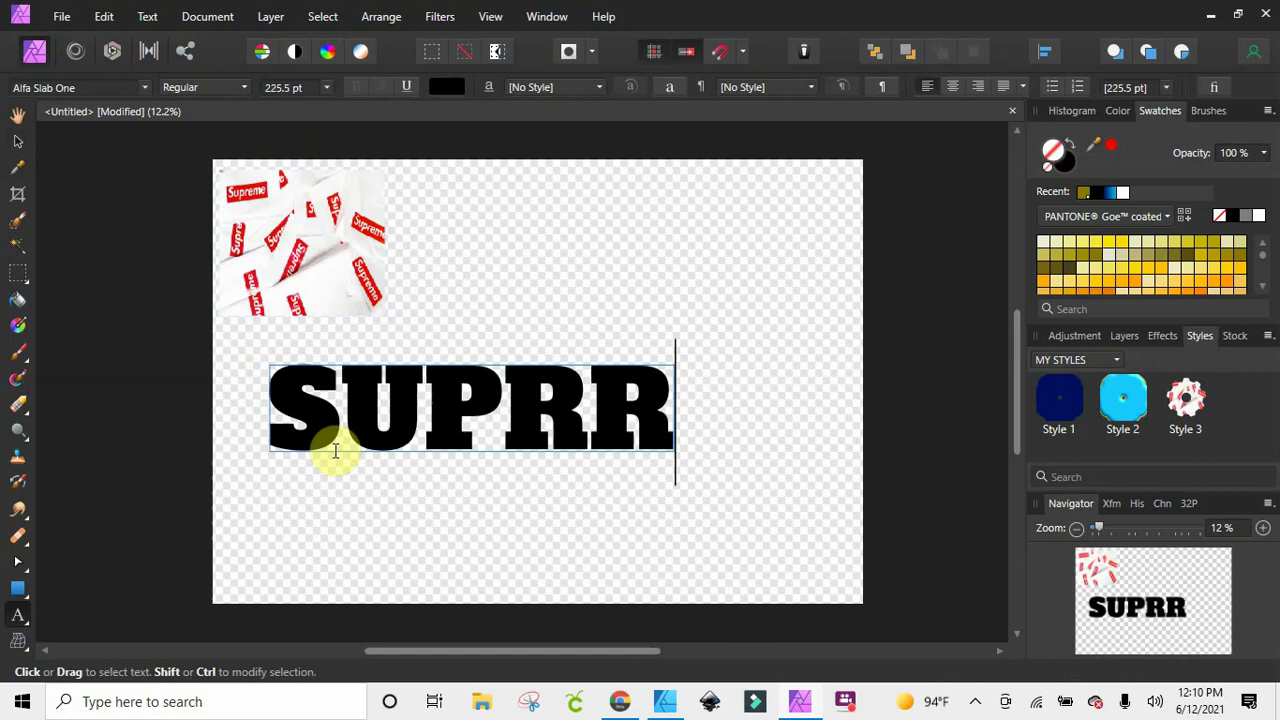
key(BackSpace)
text(EME)
key(Escape)
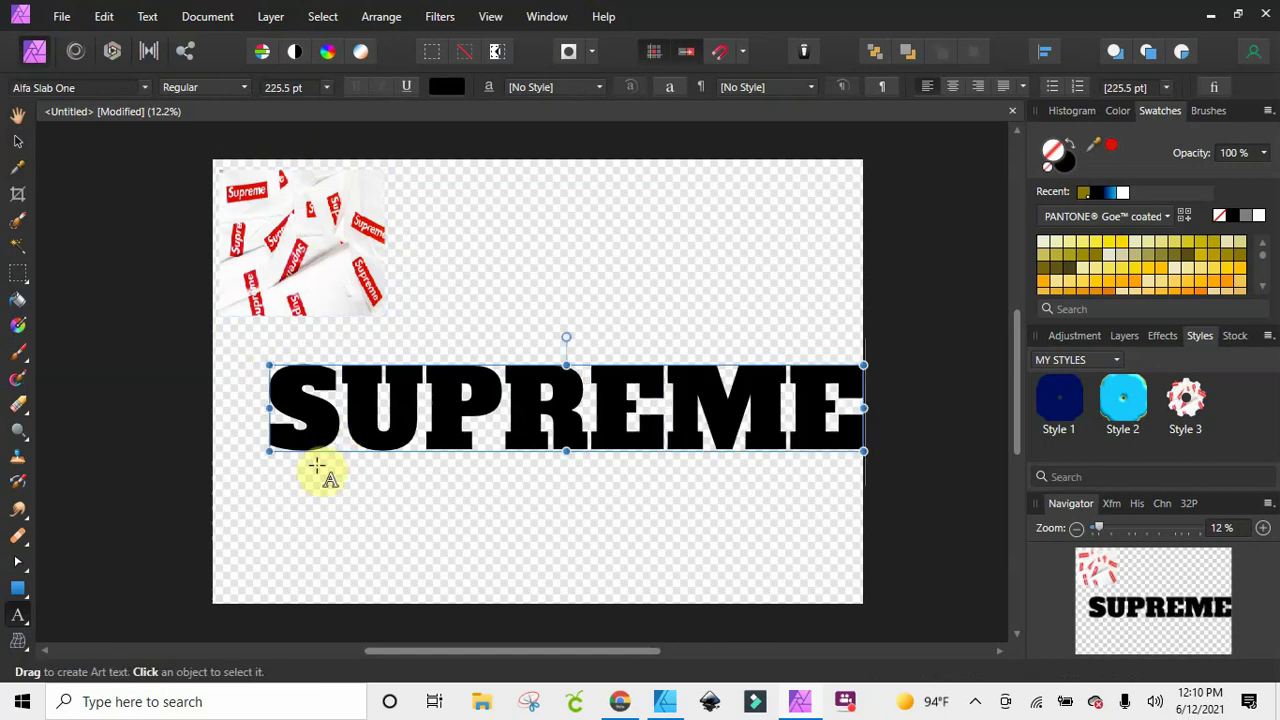
Move the SUPREME text slightly left within the canvas and apply Style 3 from MY STYLES to it
click(19, 143)
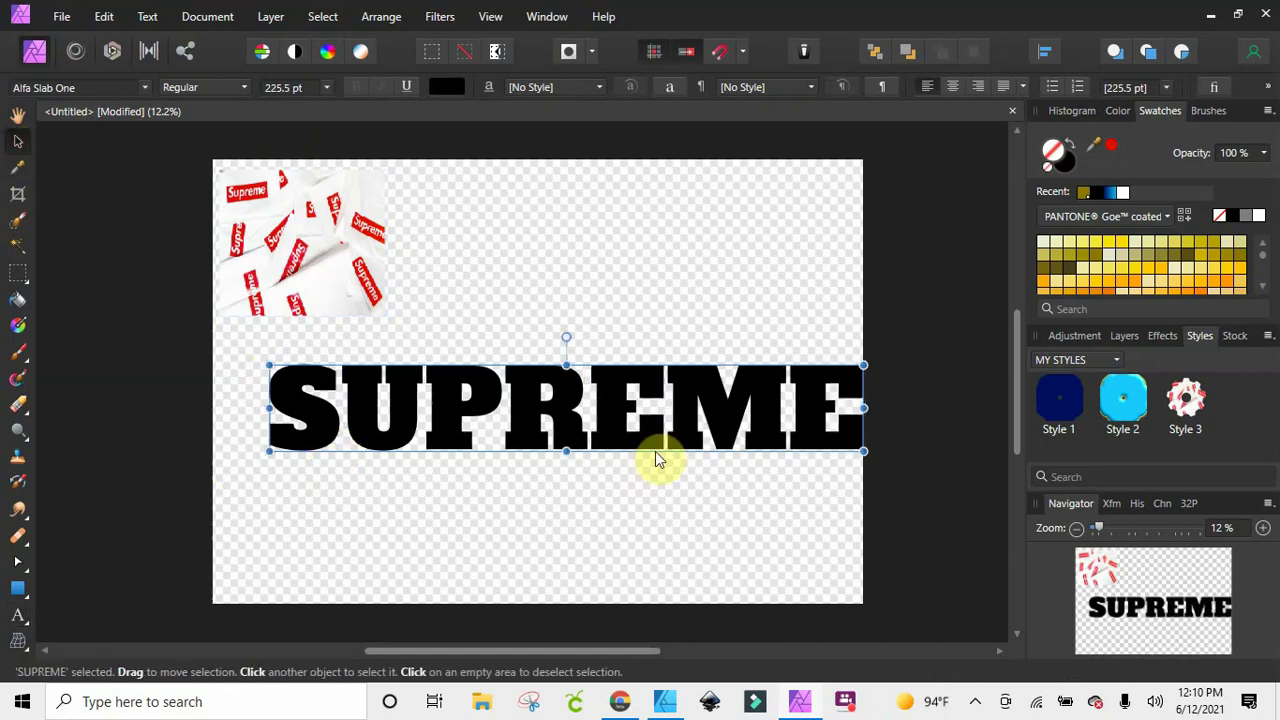
drag(638, 451, 623, 444)
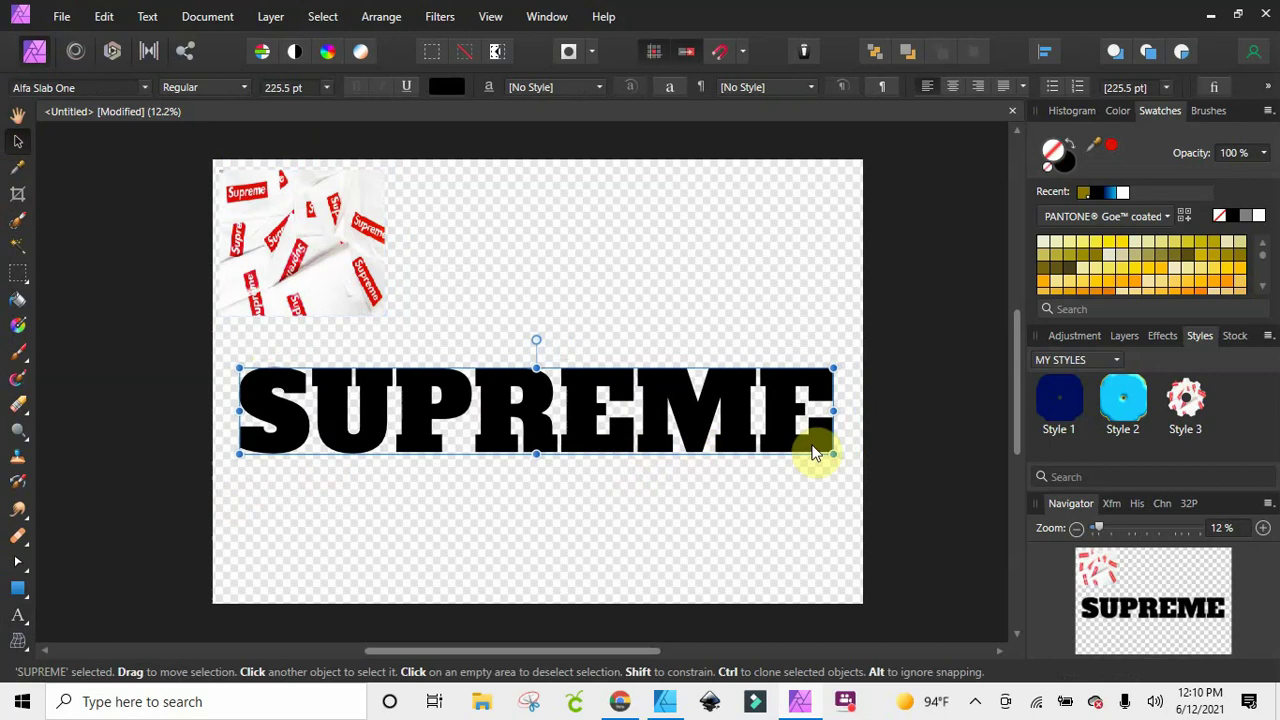
click(1187, 400)
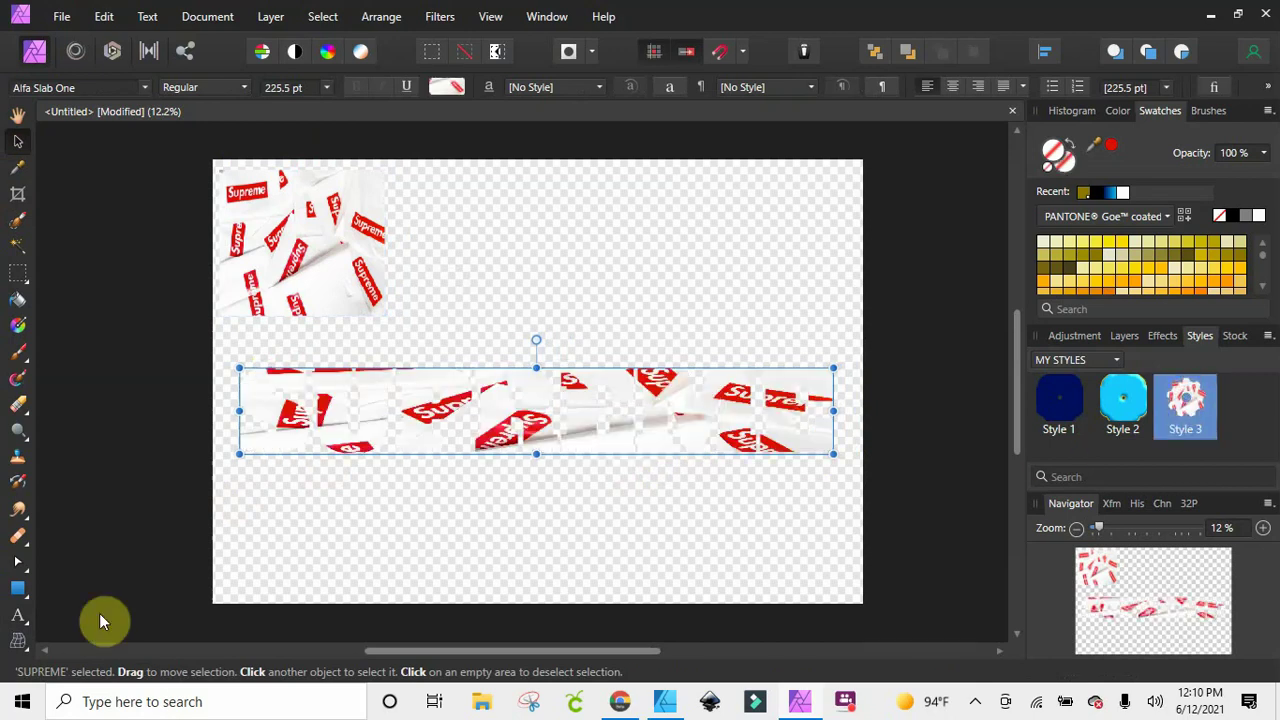
Draw a wide rectangle across the full canvas width, covering the SUPREME text
click(22, 592)
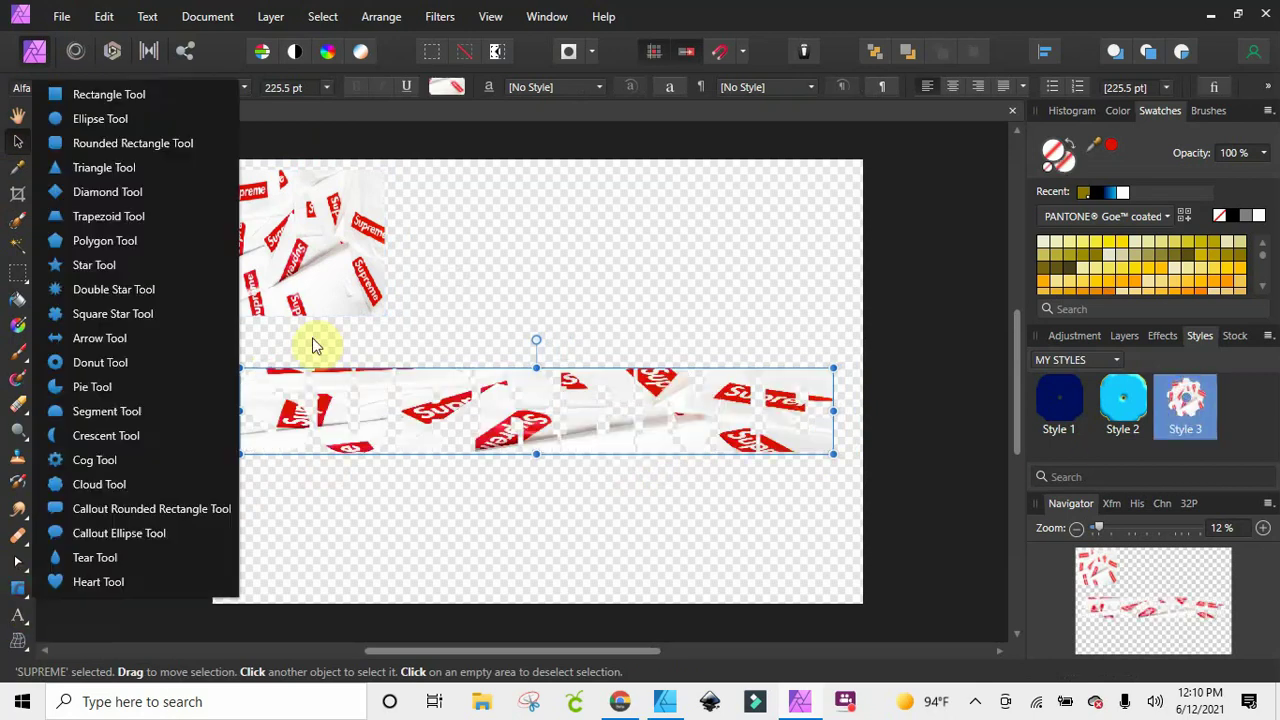
click(57, 94)
drag(210, 308, 870, 515)
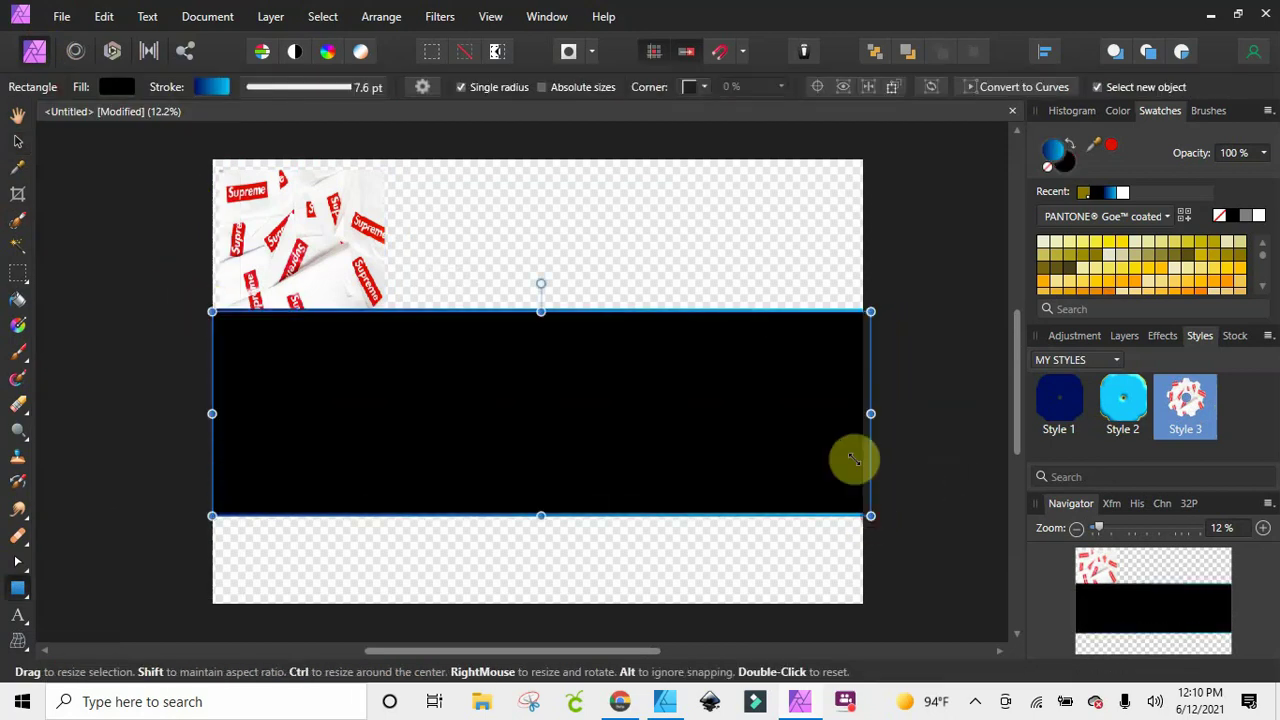
Bring the SUPREME text in front of the black rectangle and move it up near the rectangle's upper edge
click(17, 139)
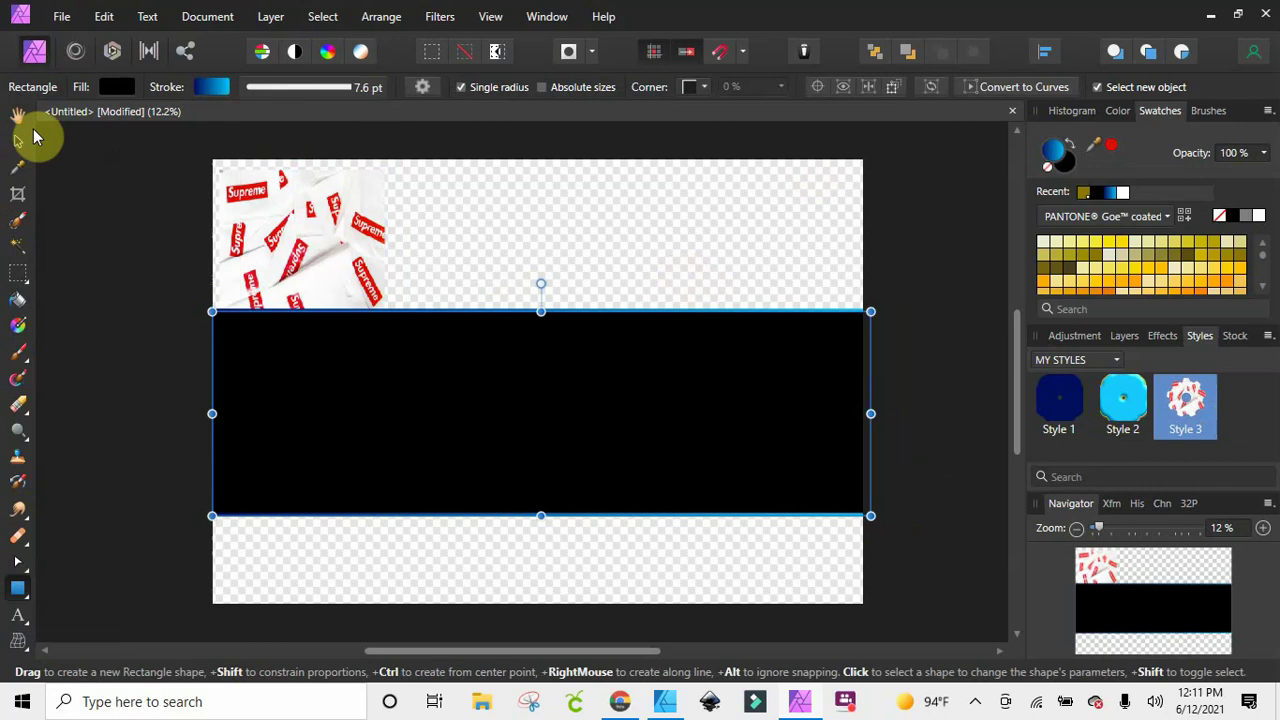
click(1124, 335)
click(1101, 418)
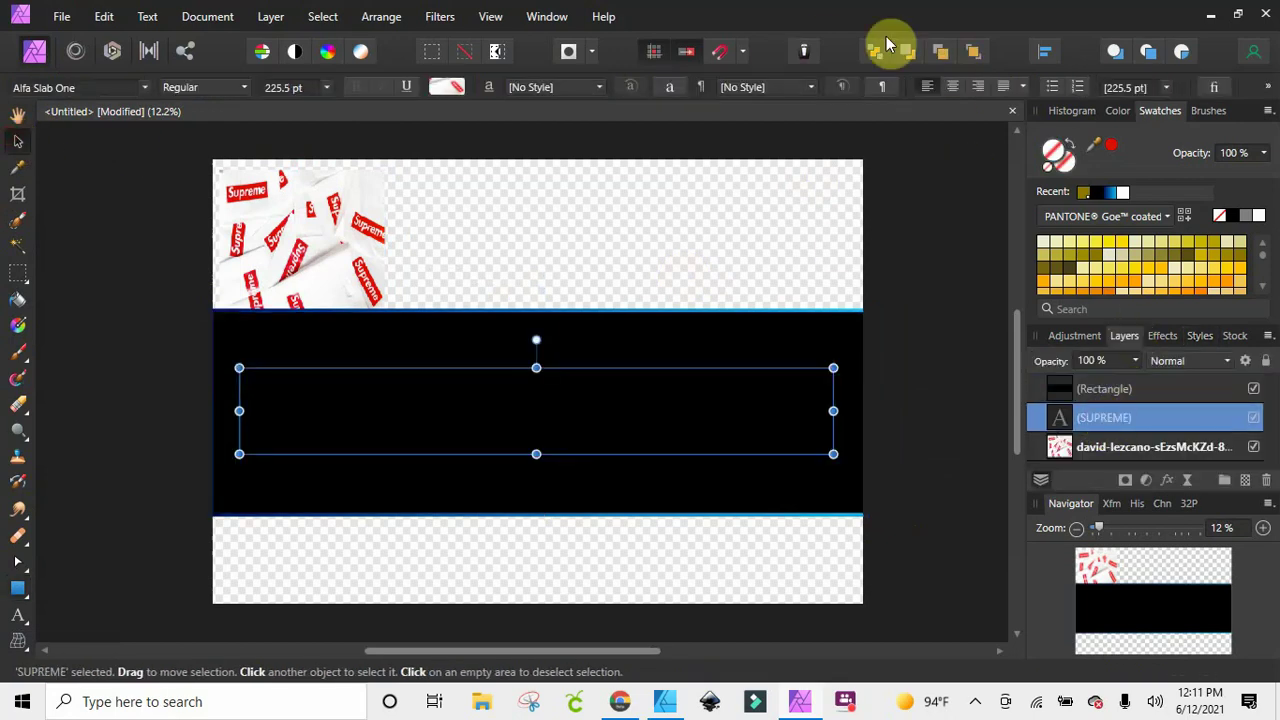
click(973, 53)
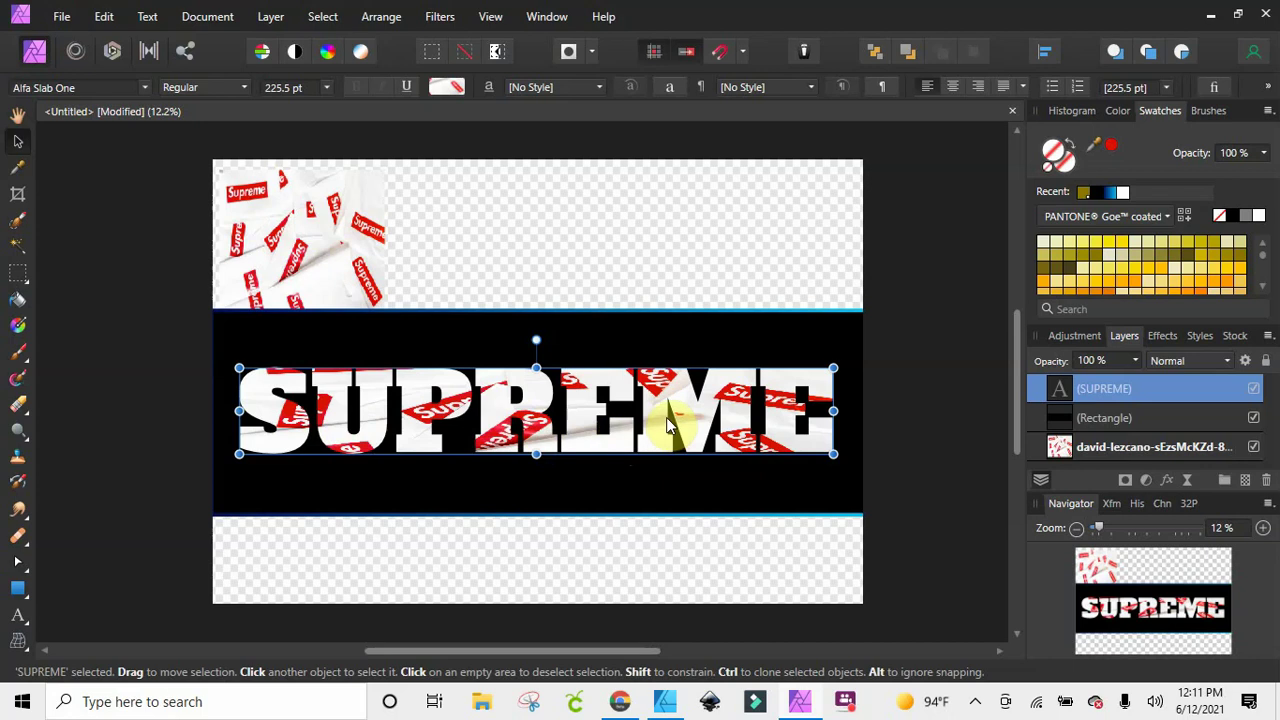
drag(668, 425, 652, 388)
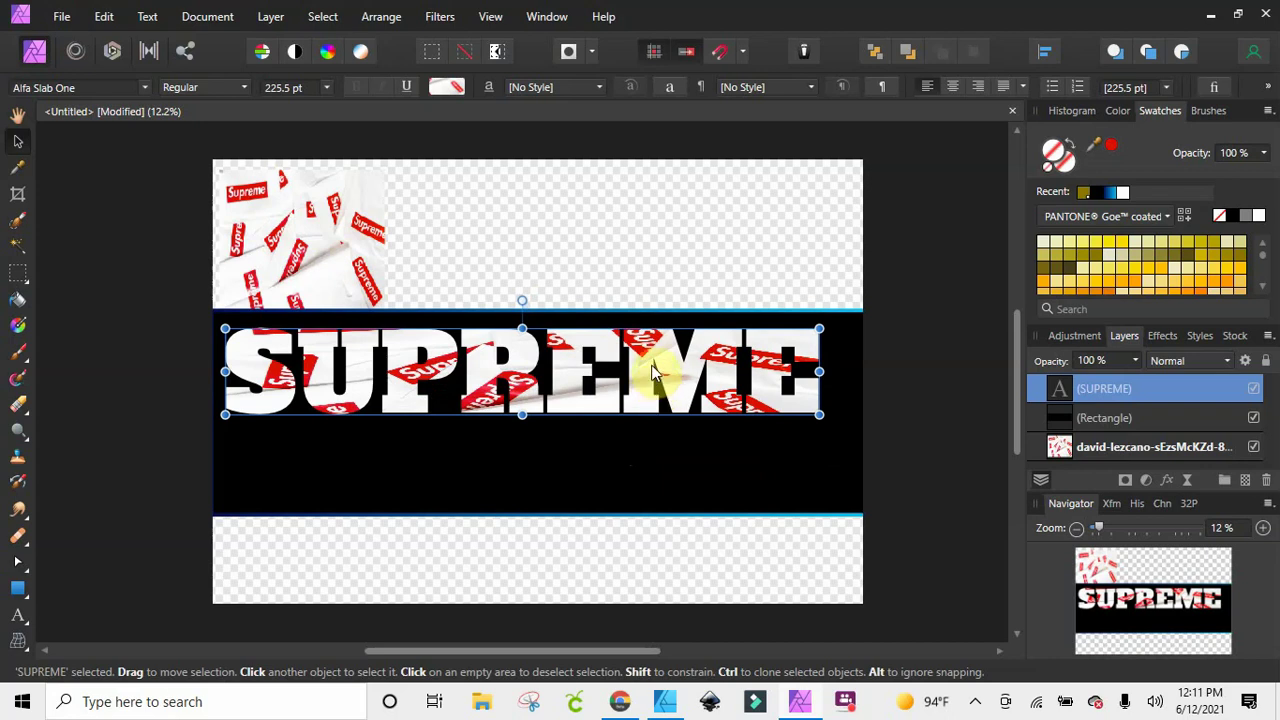
Add the smaller artistic text PLAY on the rectangle and center it roughly below SUPREME
click(17, 614)
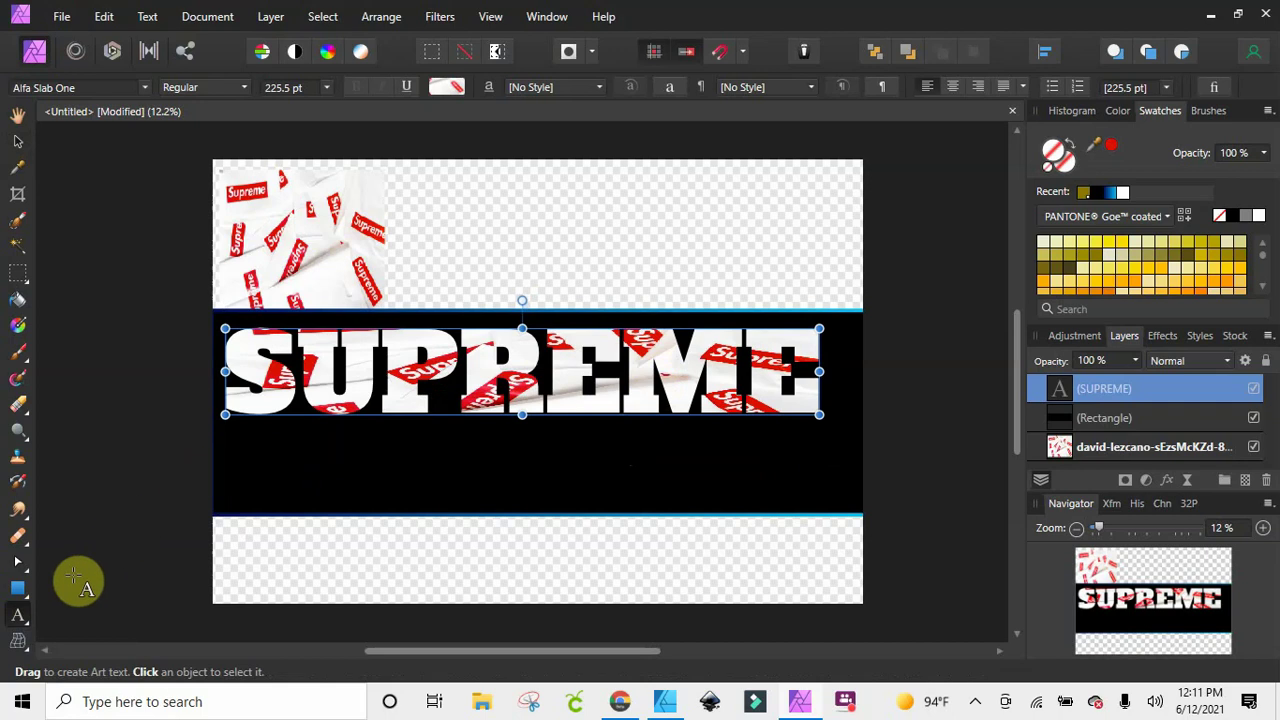
drag(290, 442, 311, 505)
text(PLAY)
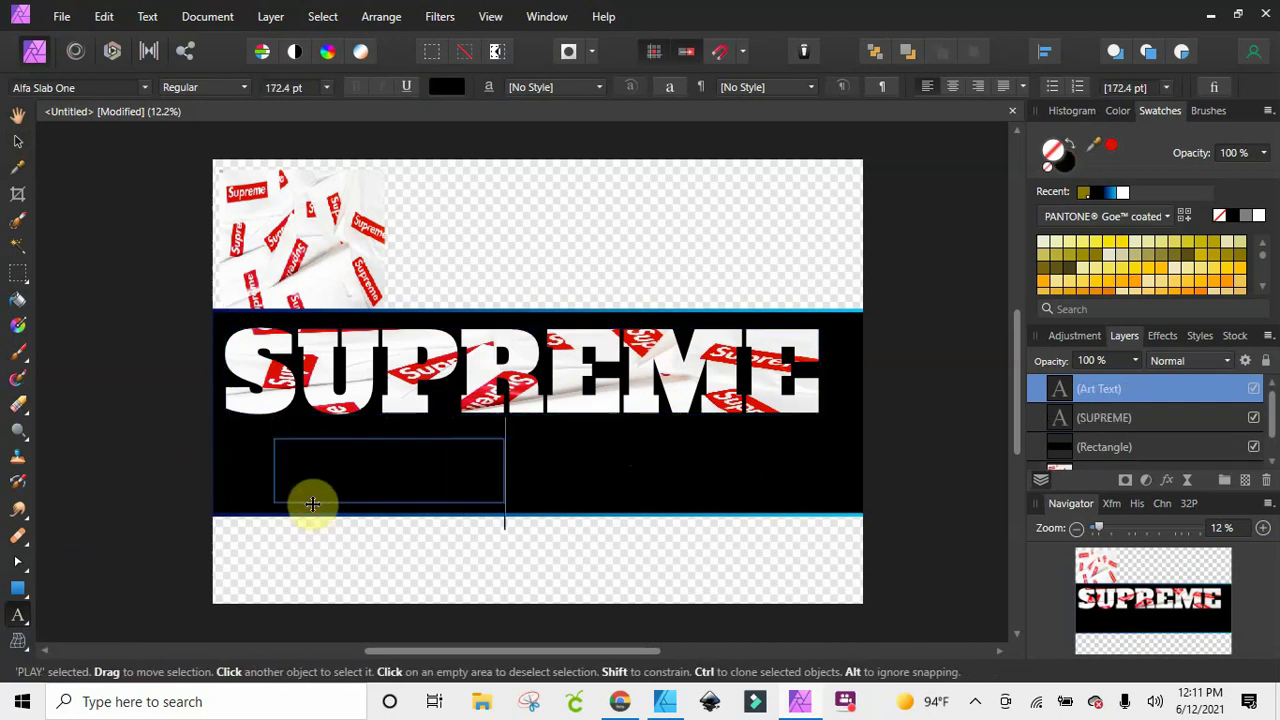
click(17, 141)
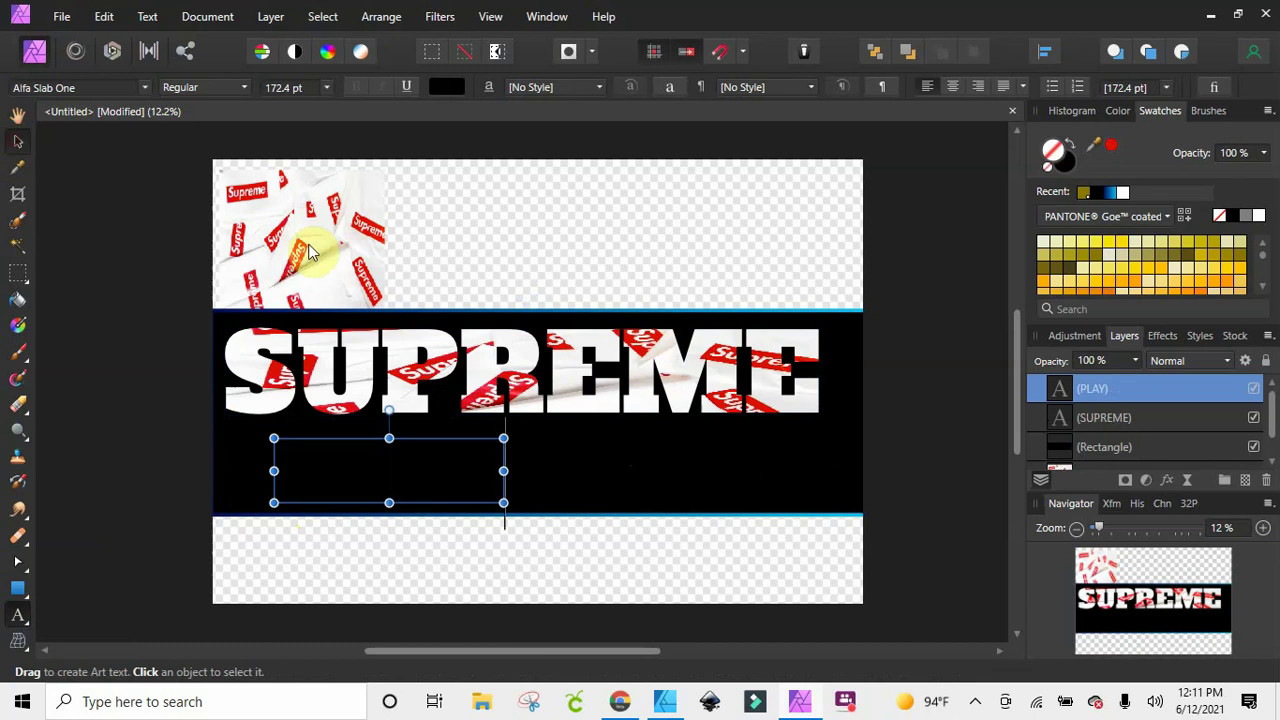
drag(425, 462, 549, 459)
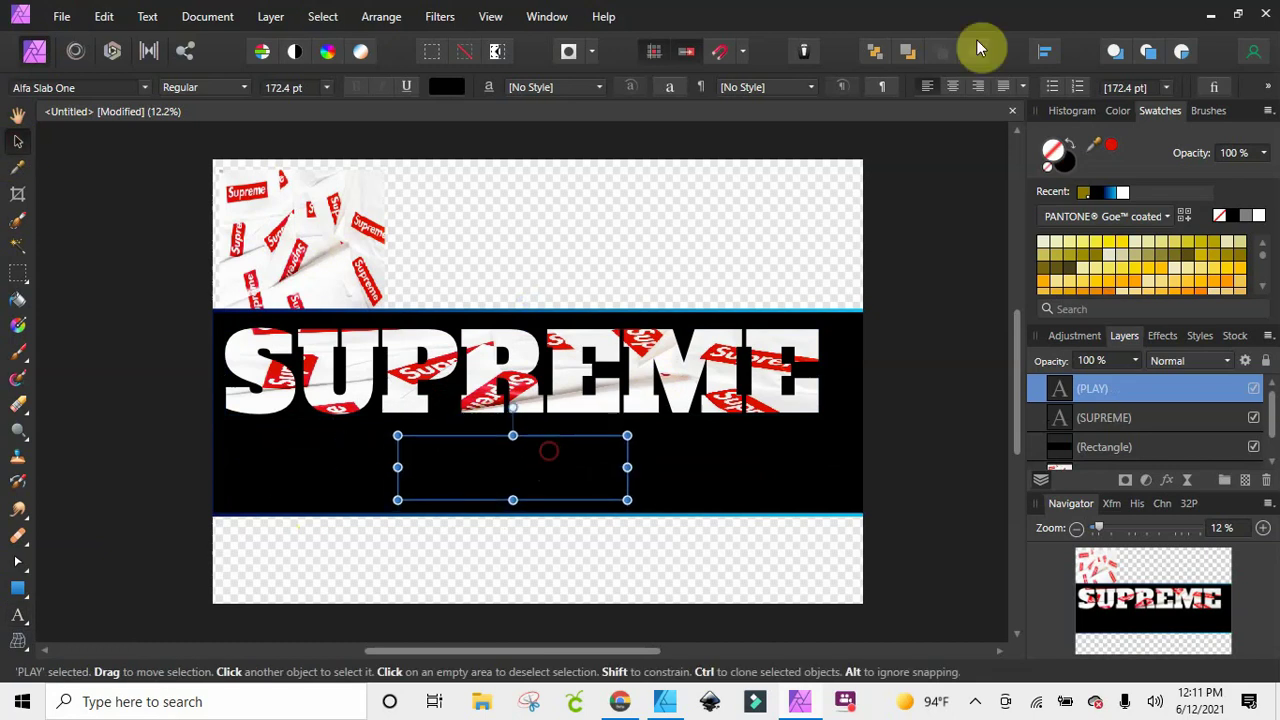
Apply Style 3 from MY STYLES to the PLAY text and nudge it slightly up and left
click(1199, 337)
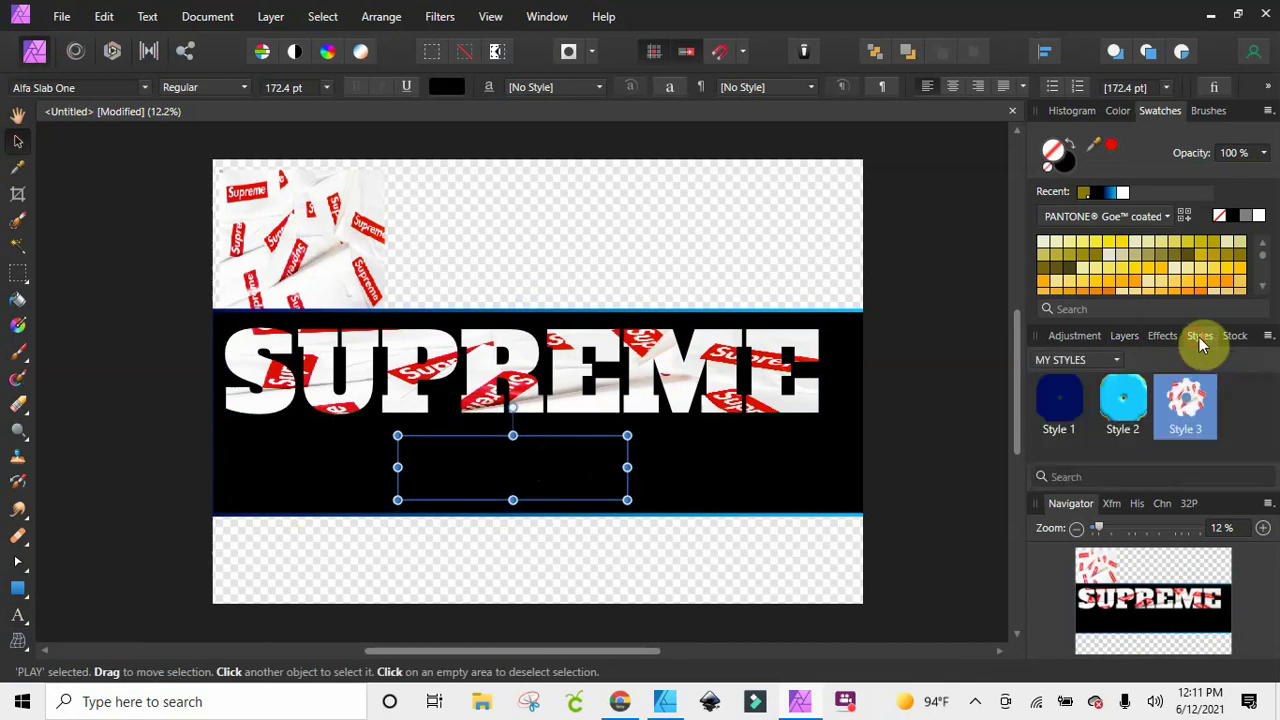
click(1199, 403)
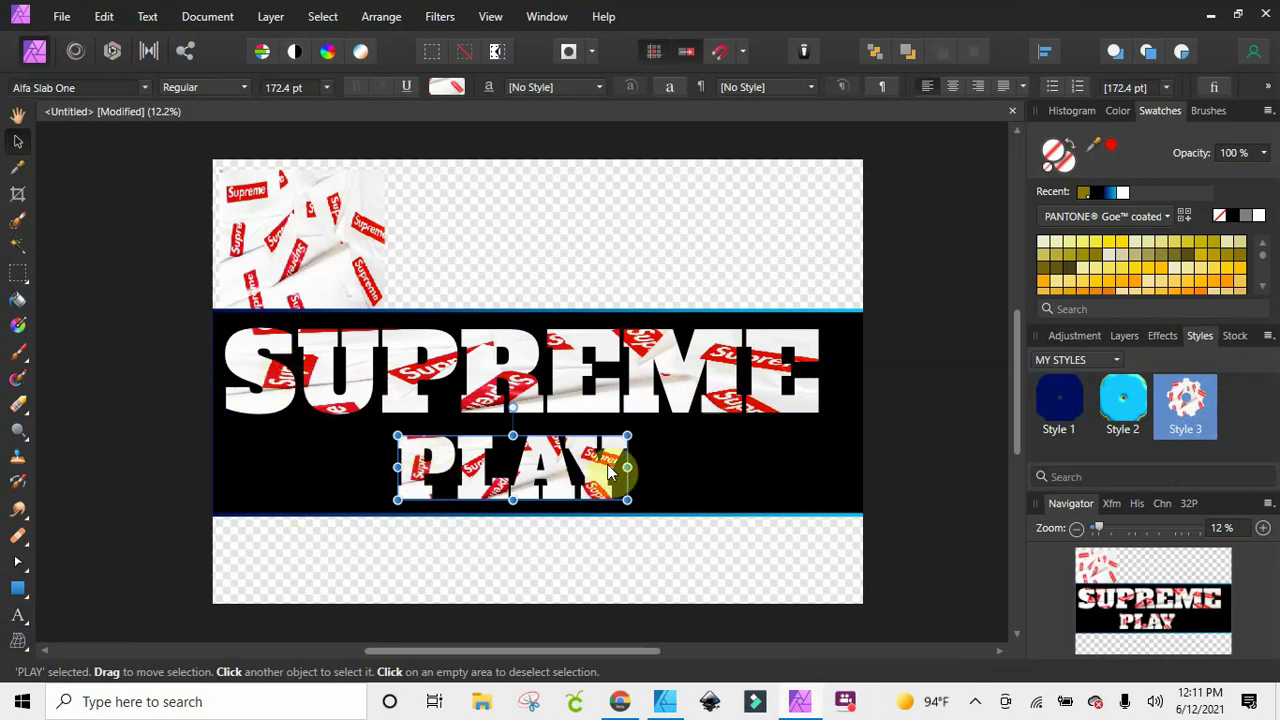
drag(603, 476, 597, 472)
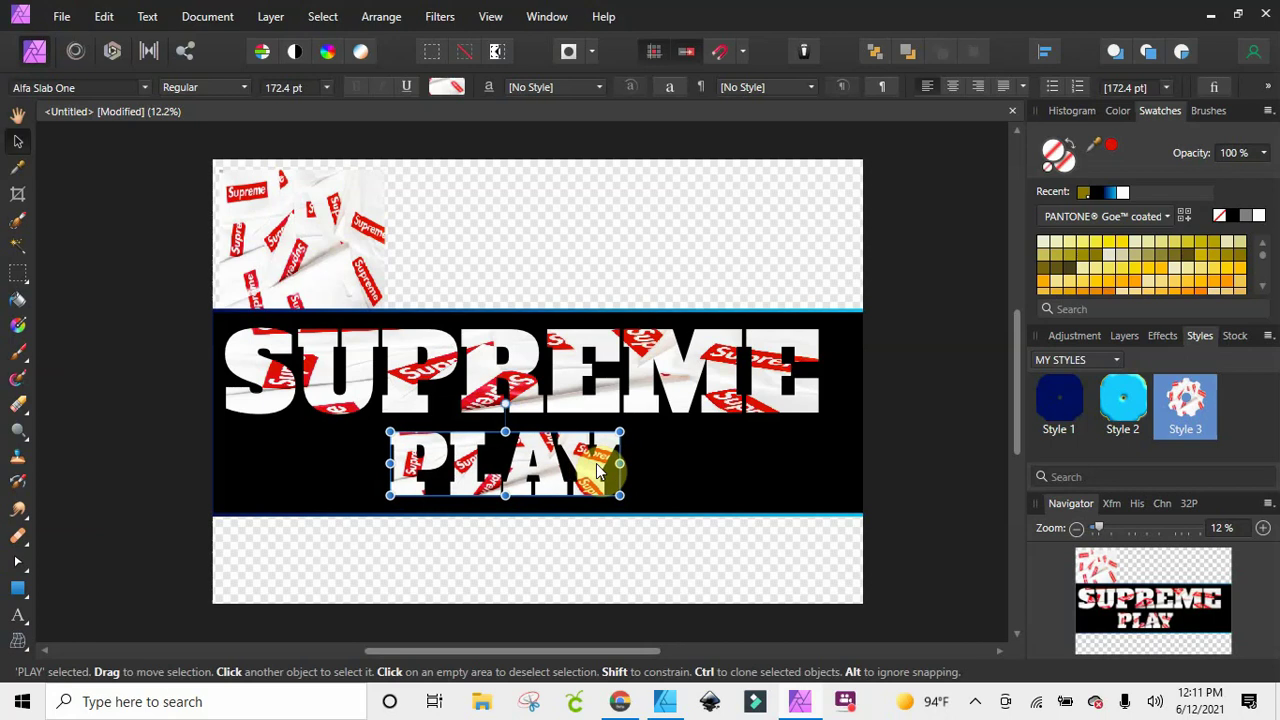
Clear the canvas by cutting the SUPREME text and the rectangle and deleting the Supreme image and PLAY layers
right_click(578, 343)
click(655, 12)
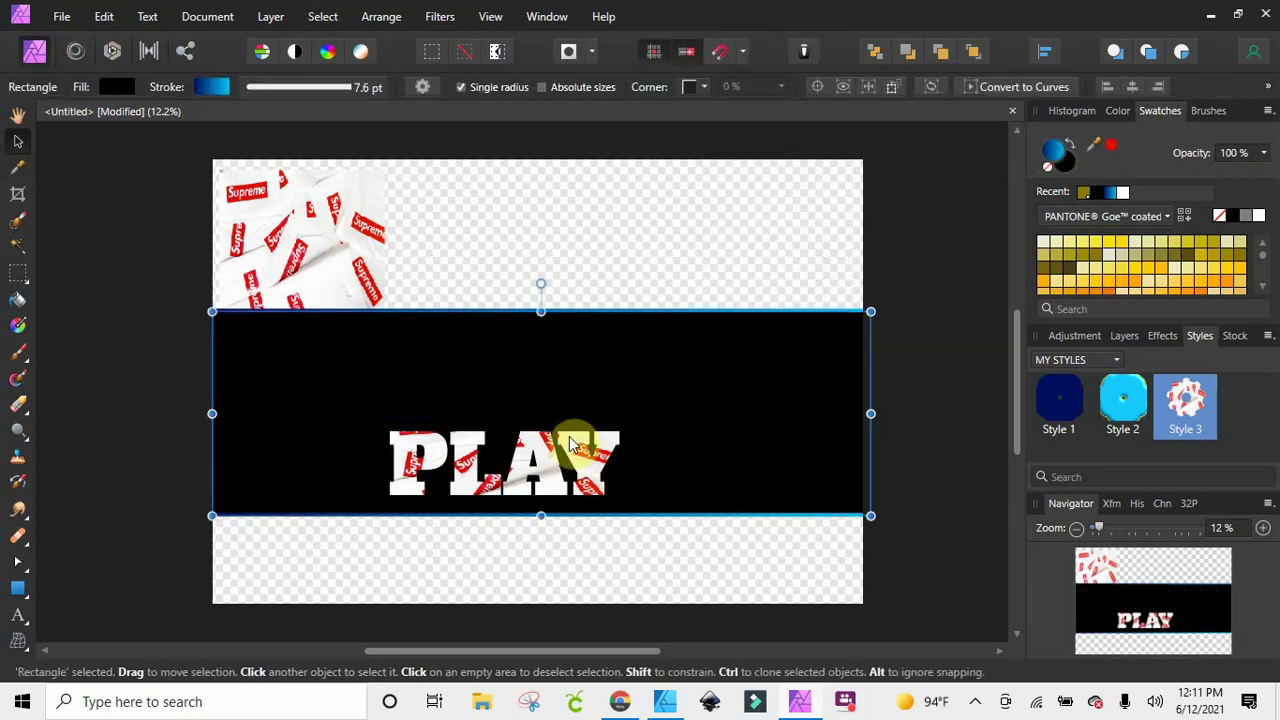
right_click(565, 443)
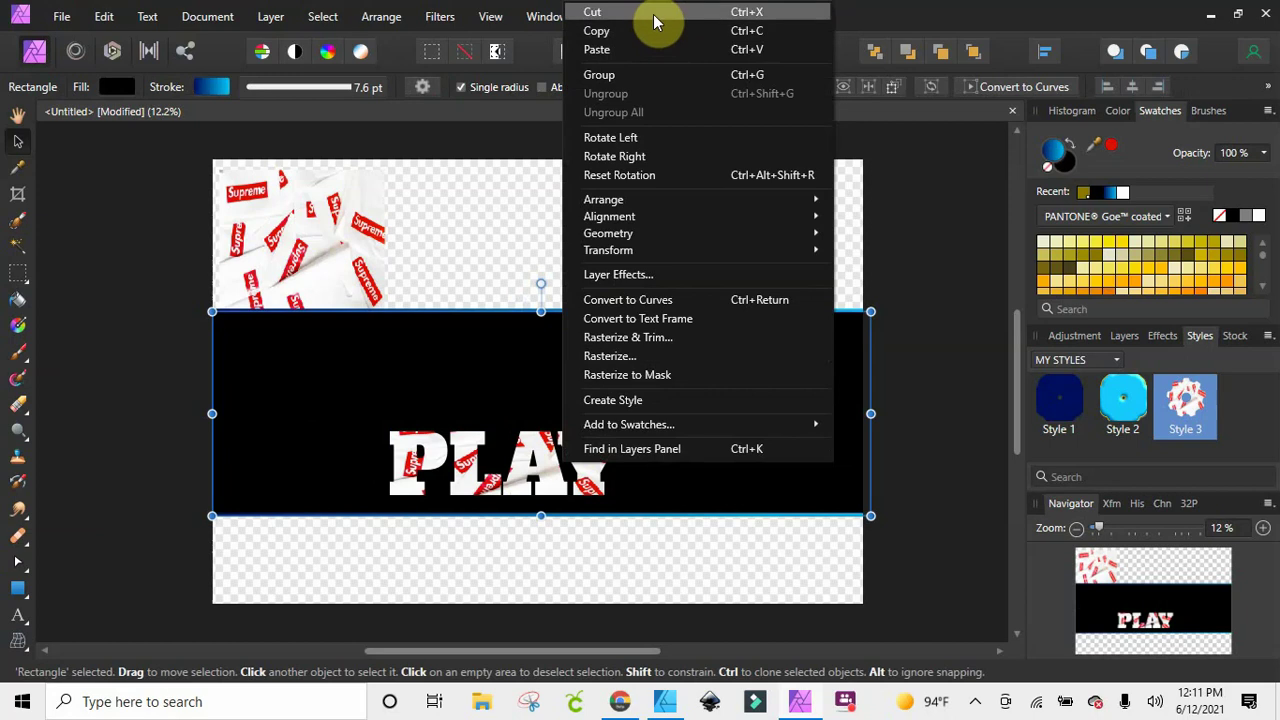
click(654, 12)
click(1125, 336)
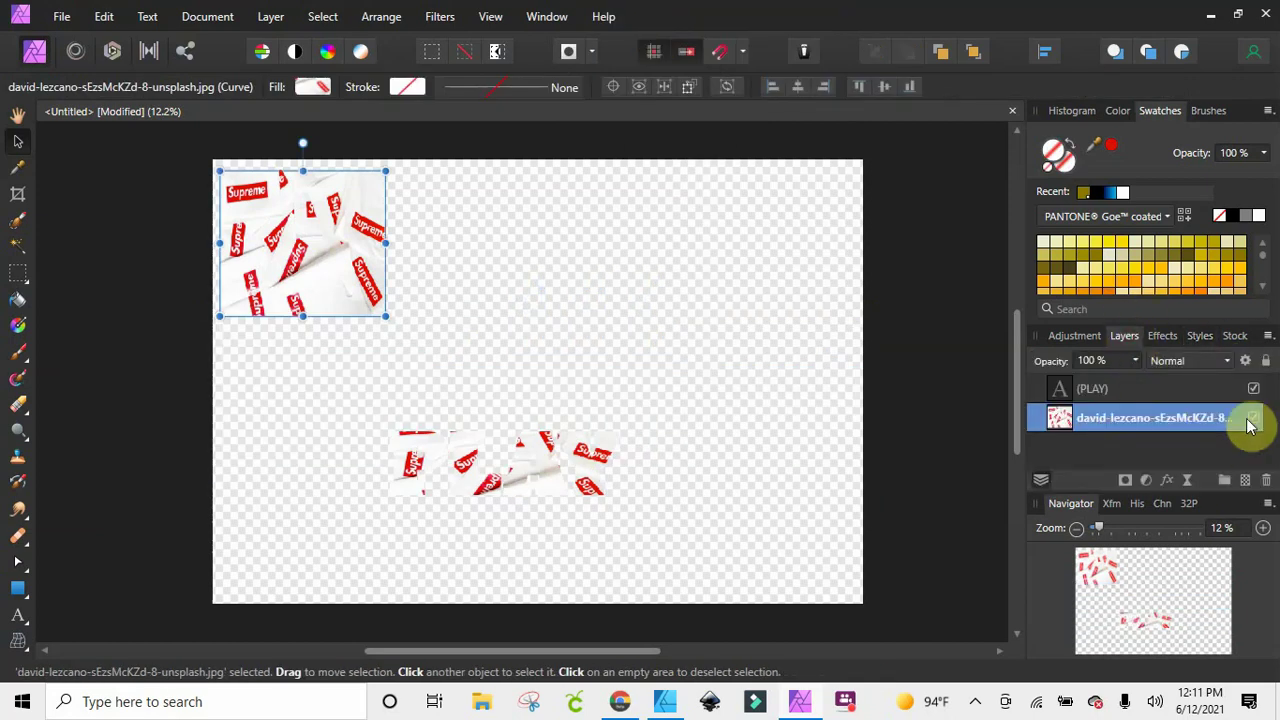
click(1267, 481)
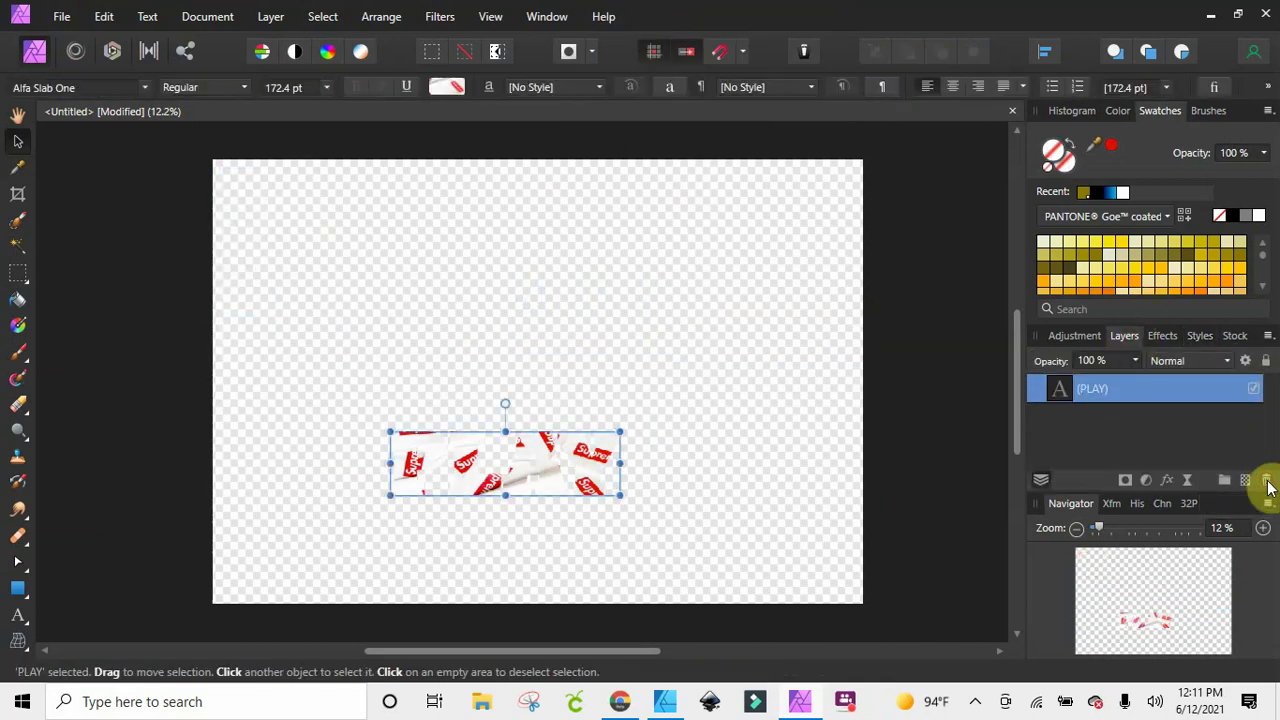
click(1267, 482)
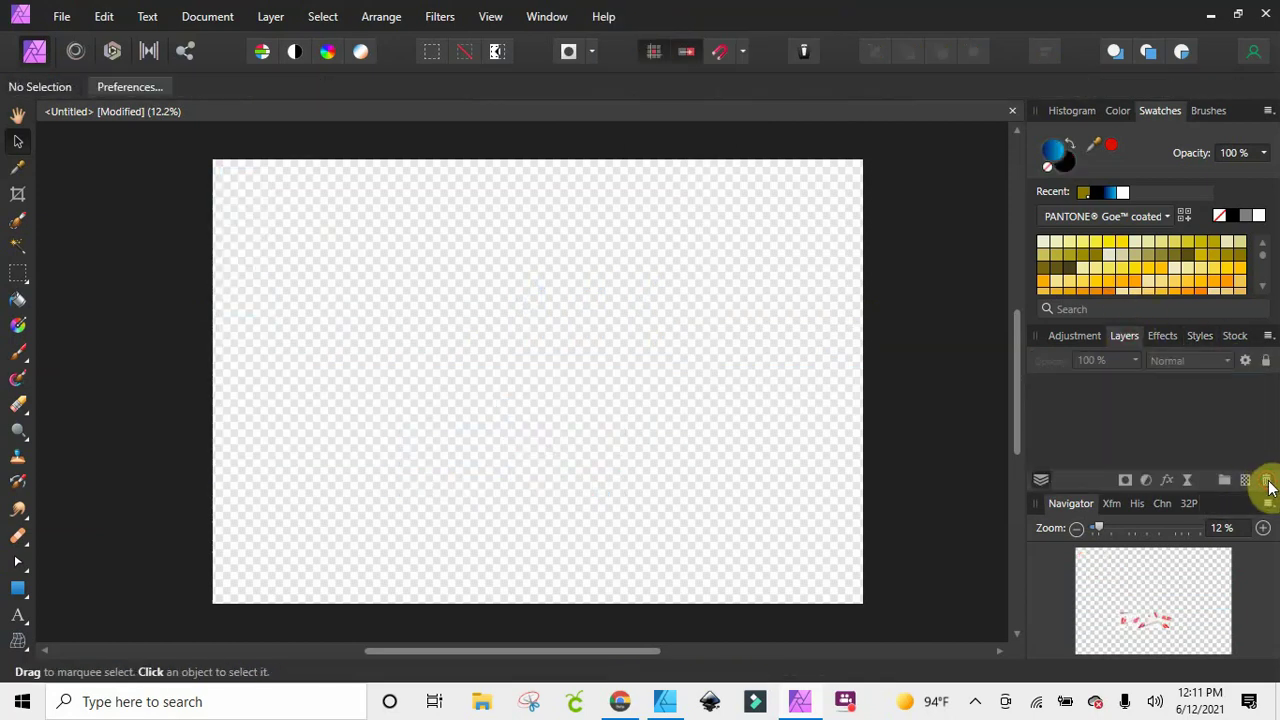
Place the dollar-bills JPG from the Downloads folder and move it up and left over the canvas
click(57, 16)
click(76, 219)
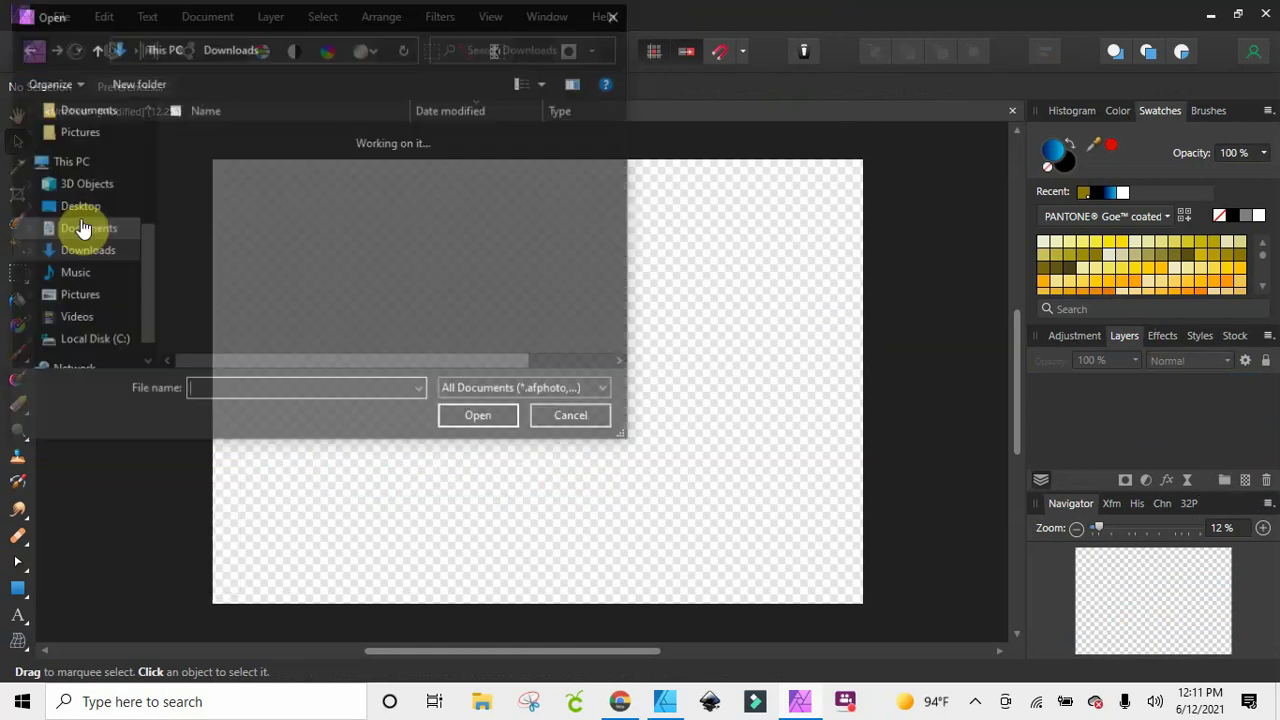
drag(230, 205, 708, 366)
click(618, 14)
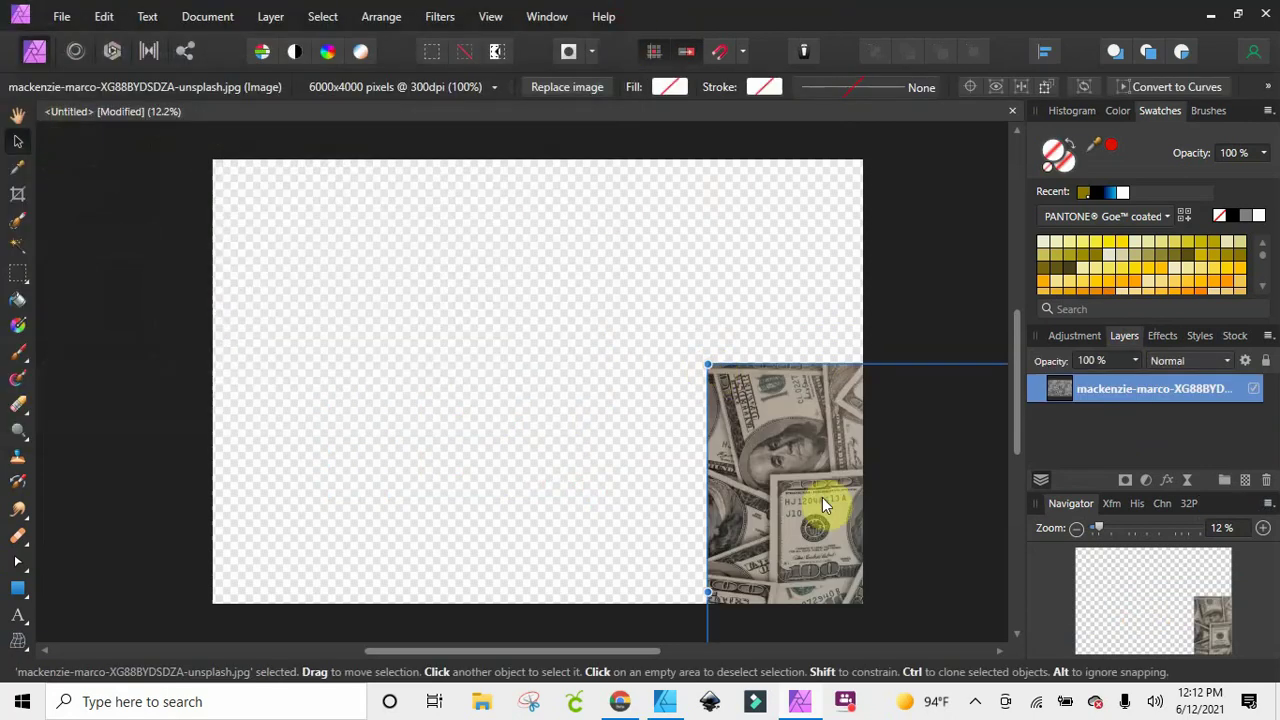
drag(822, 497, 347, 292)
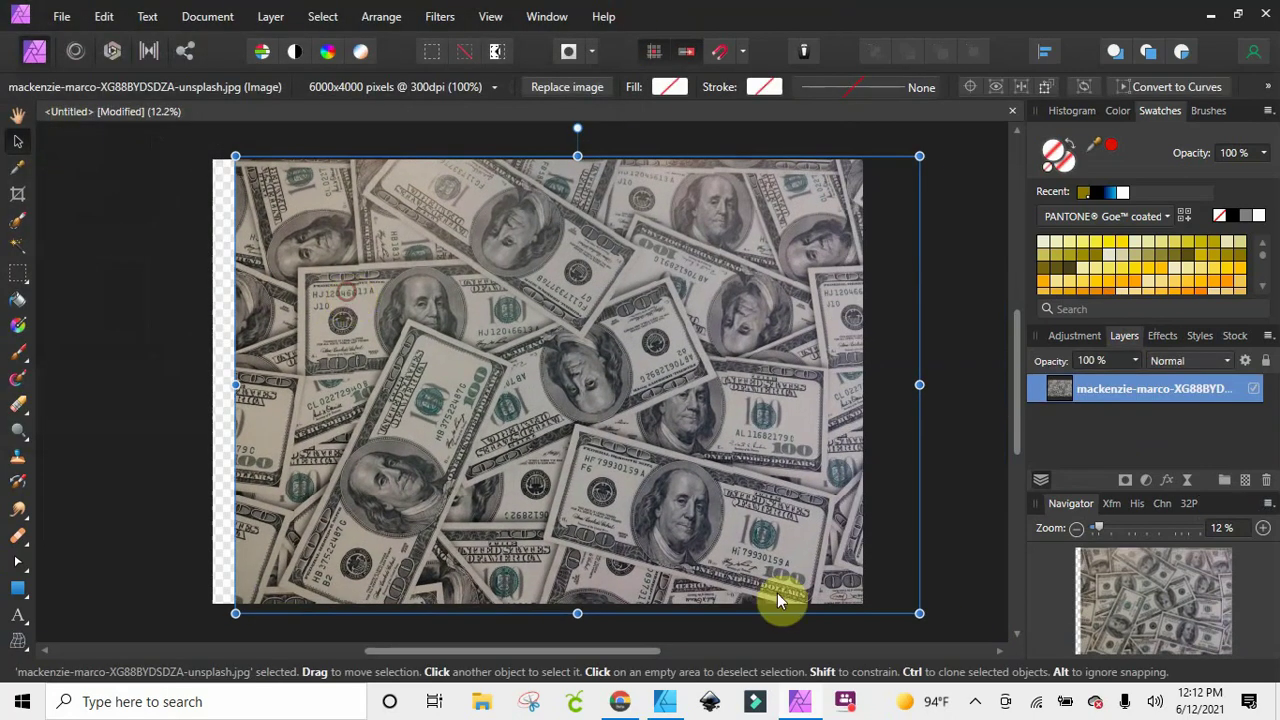
Shrink the dollar-bills image to about 86% so it fits within the canvas and convert it to curves
drag(917, 611, 818, 549)
drag(757, 429, 762, 458)
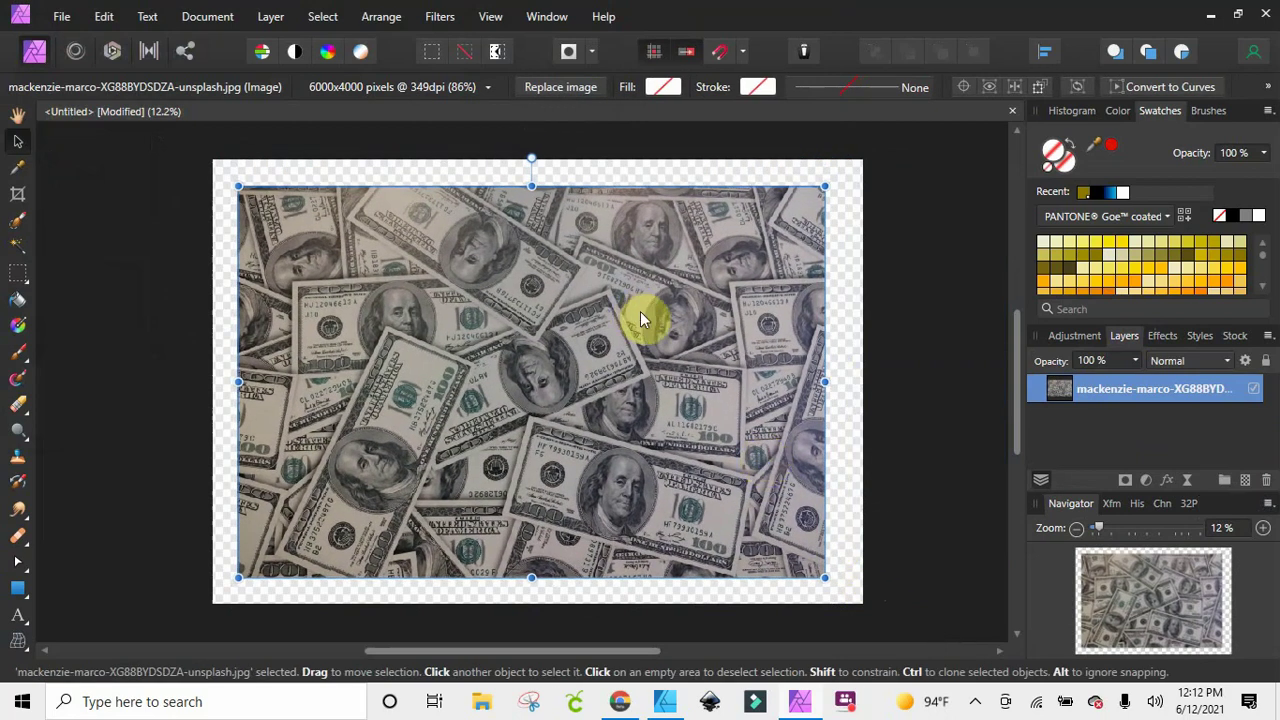
right_click(561, 309)
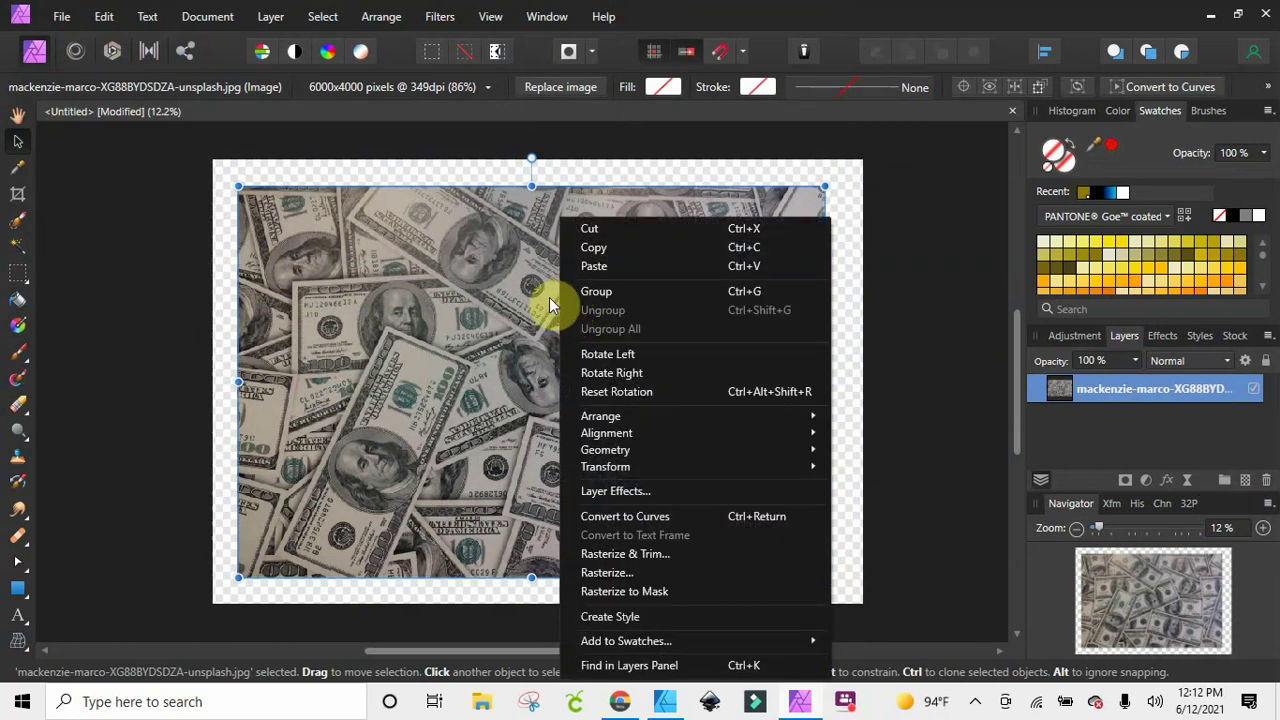
click(612, 518)
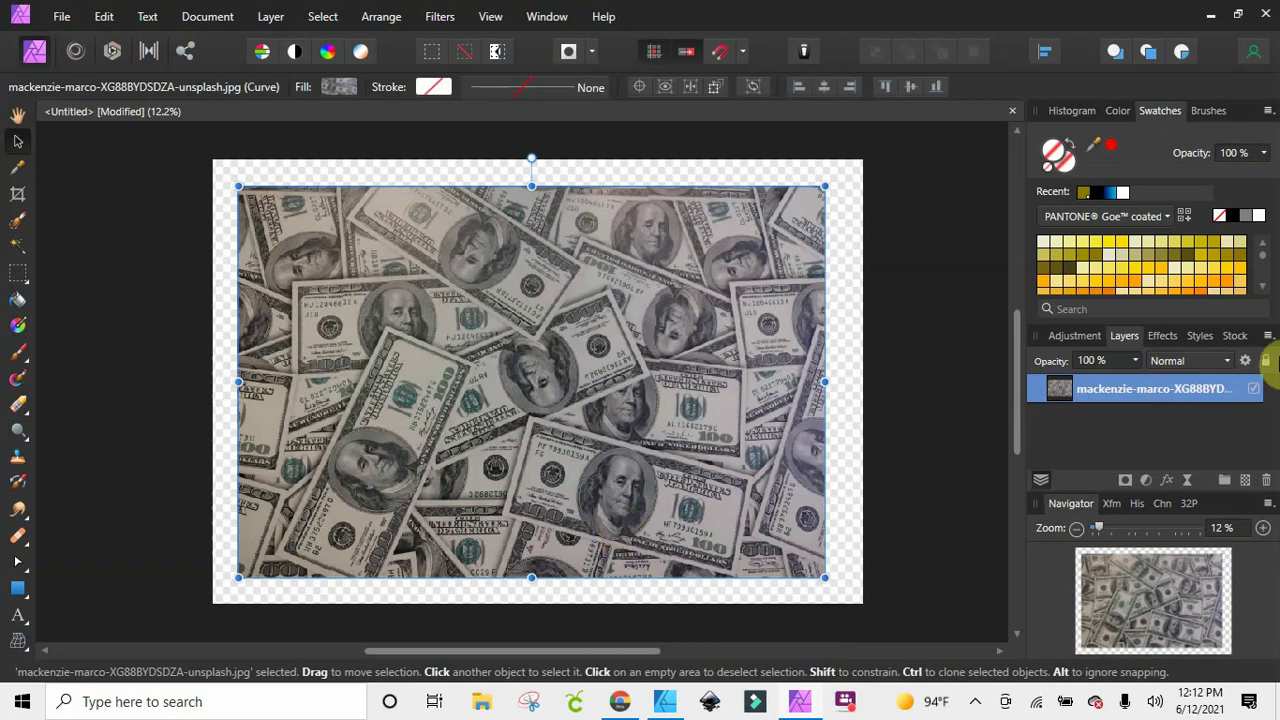
Add a style from the dollar-bills curve to MY STYLES and shrink the curve into the canvas's upper-left corner
click(1200, 336)
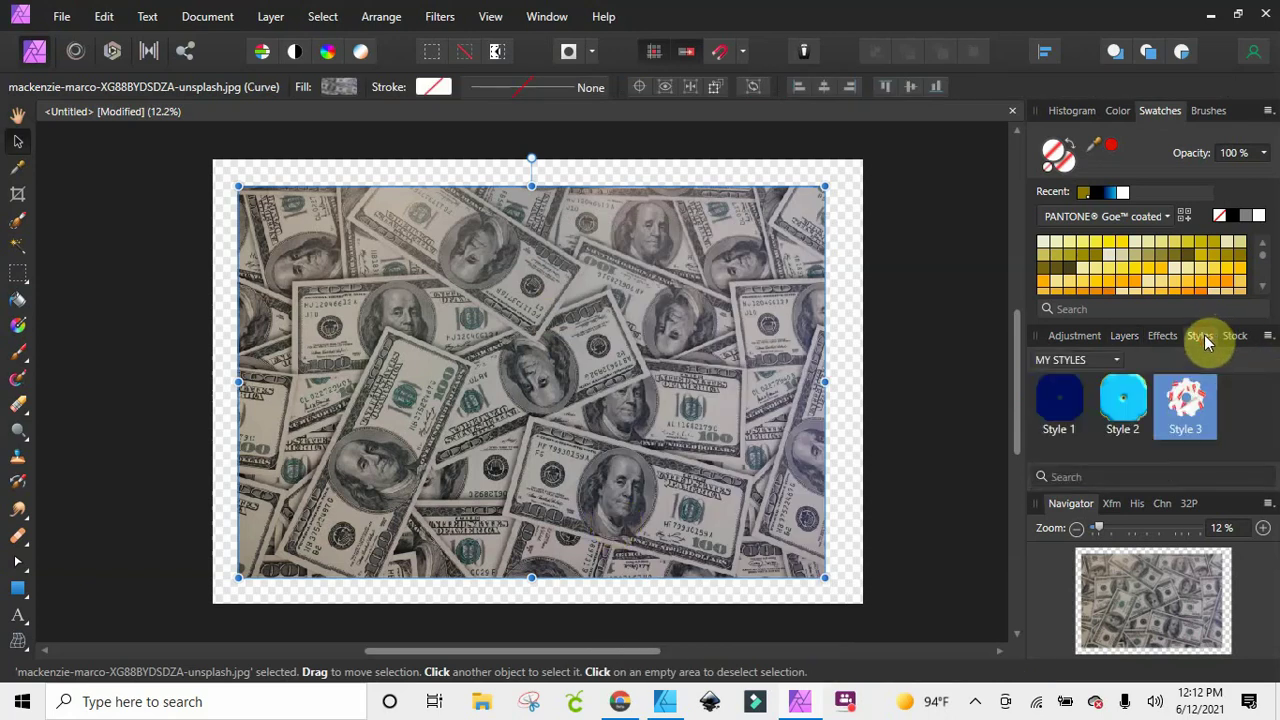
click(1268, 336)
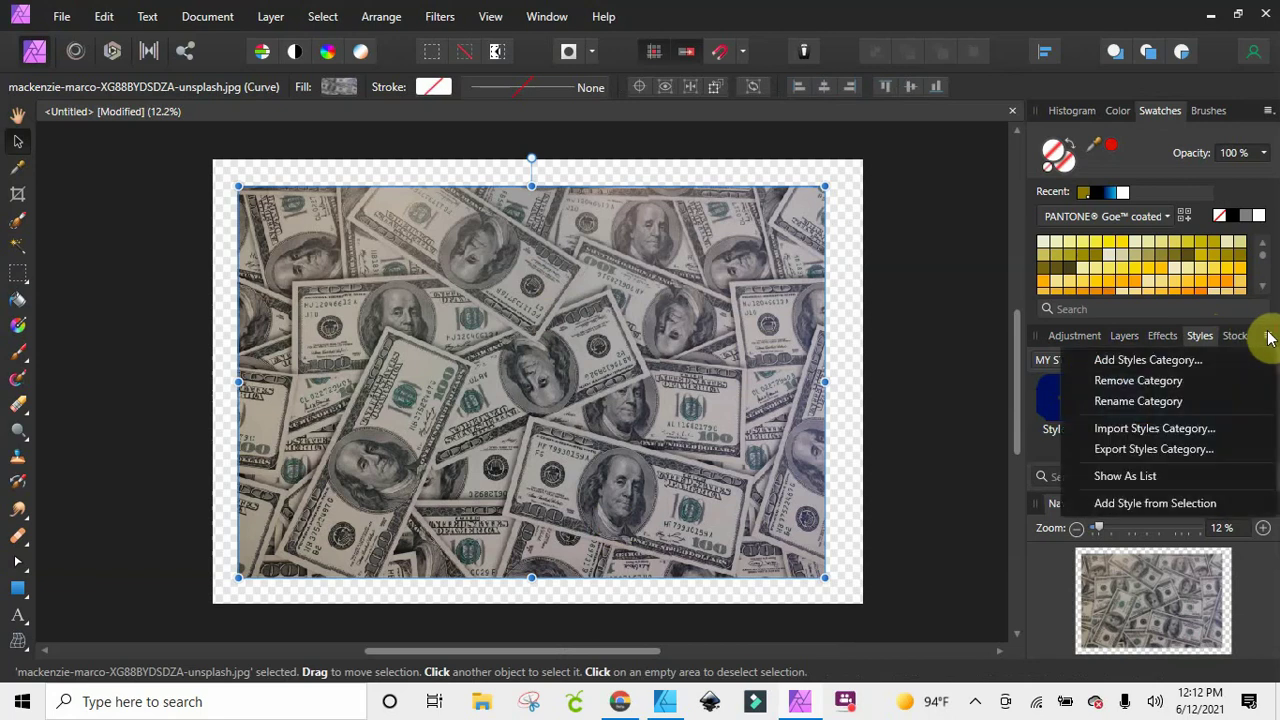
click(1163, 506)
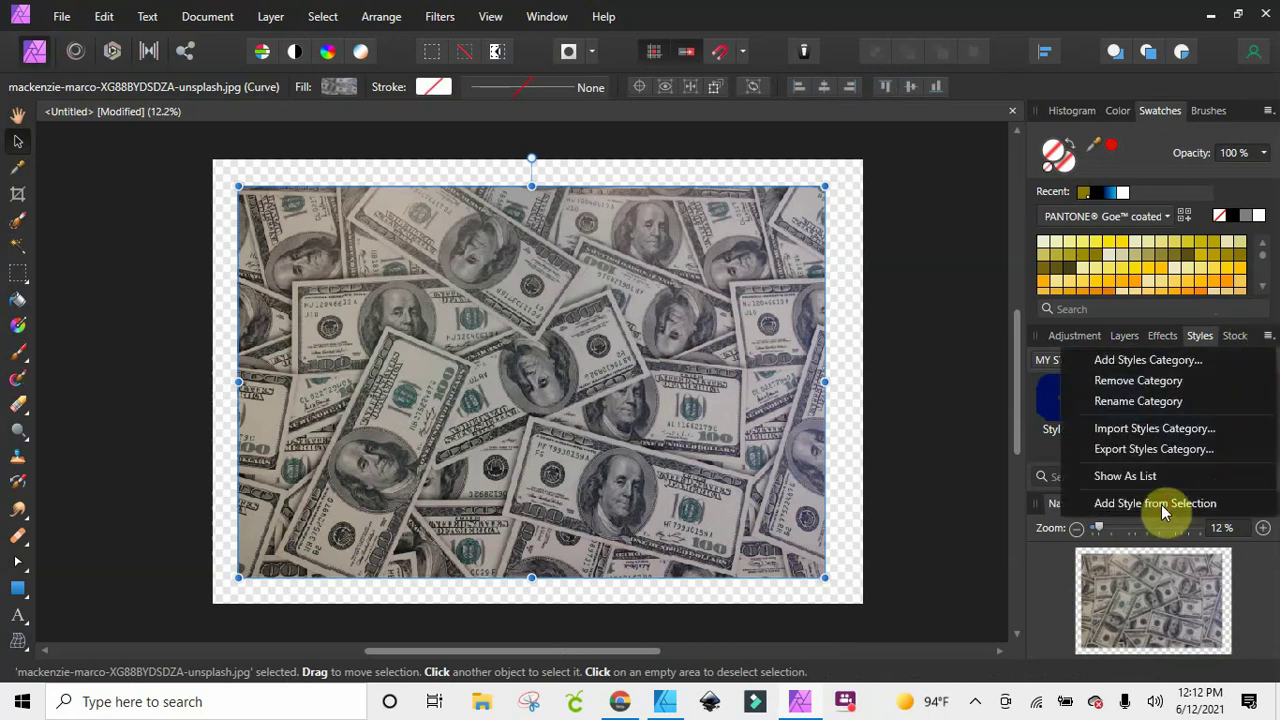
click(1161, 504)
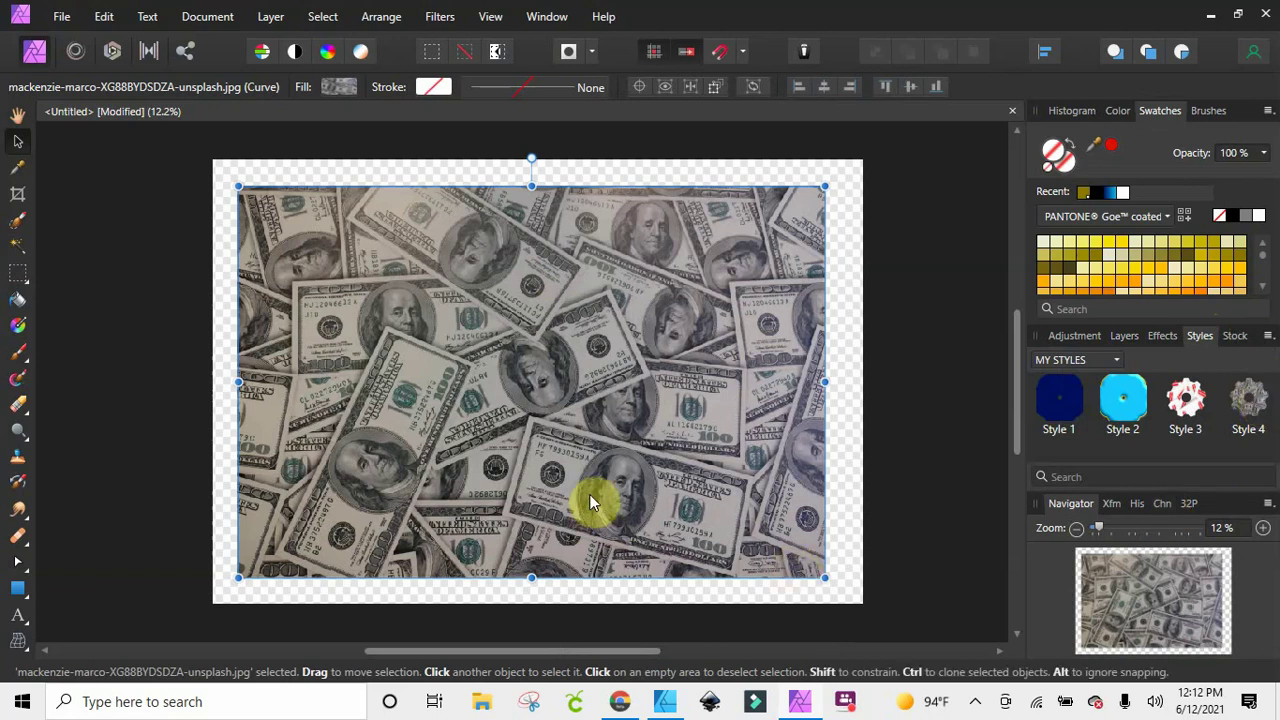
drag(592, 497, 588, 484)
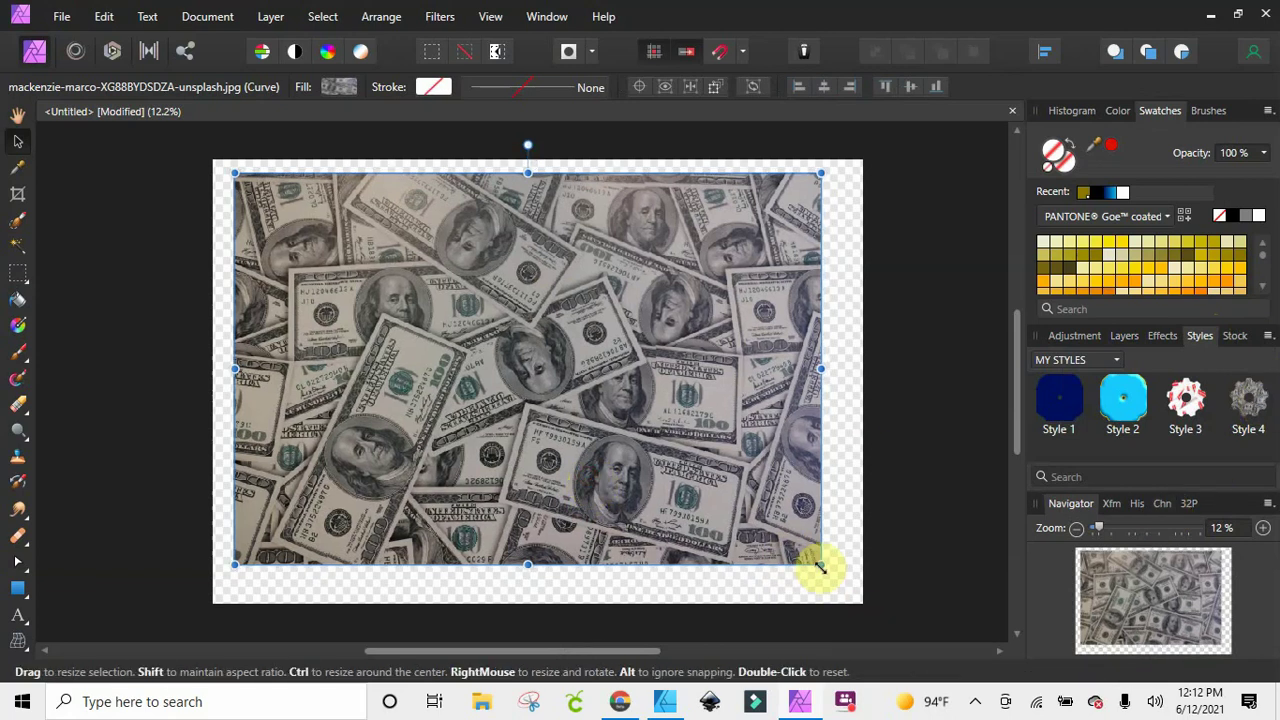
drag(820, 565, 456, 333)
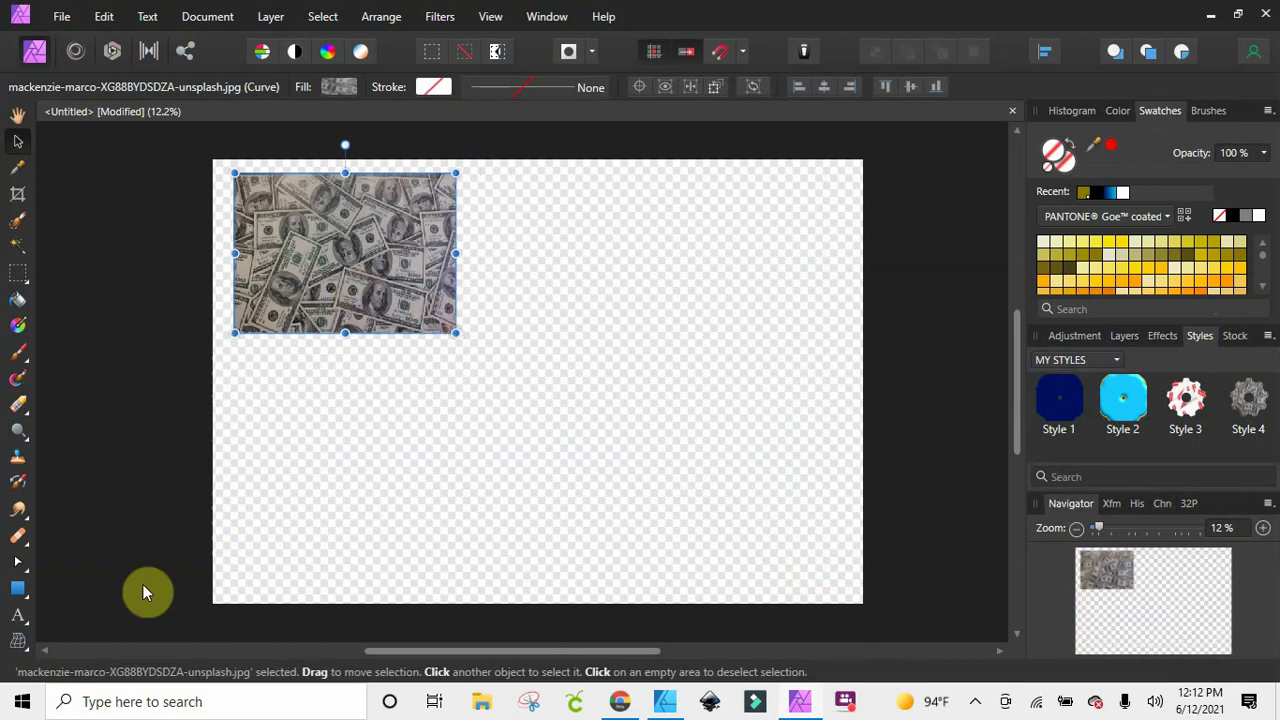
Add artistic text PLAY at about 304 pt below the dollar-bills image and apply Style 4 to it
click(18, 622)
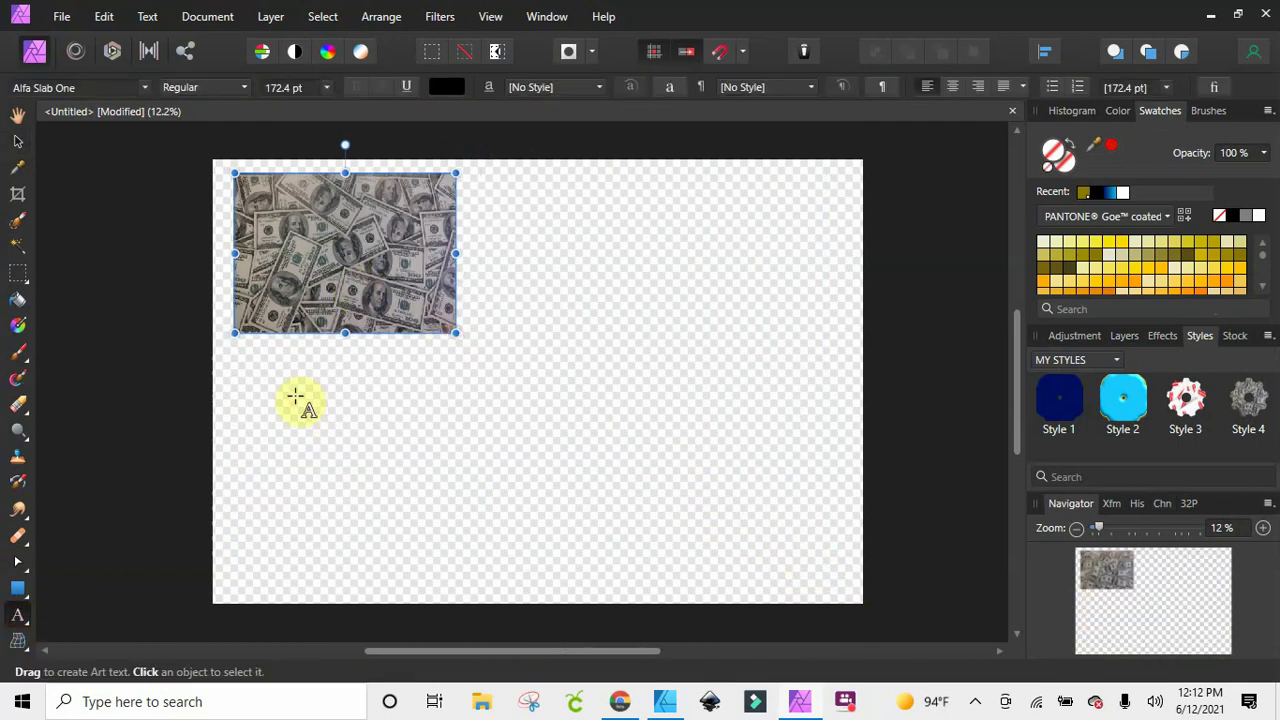
drag(277, 381, 423, 494)
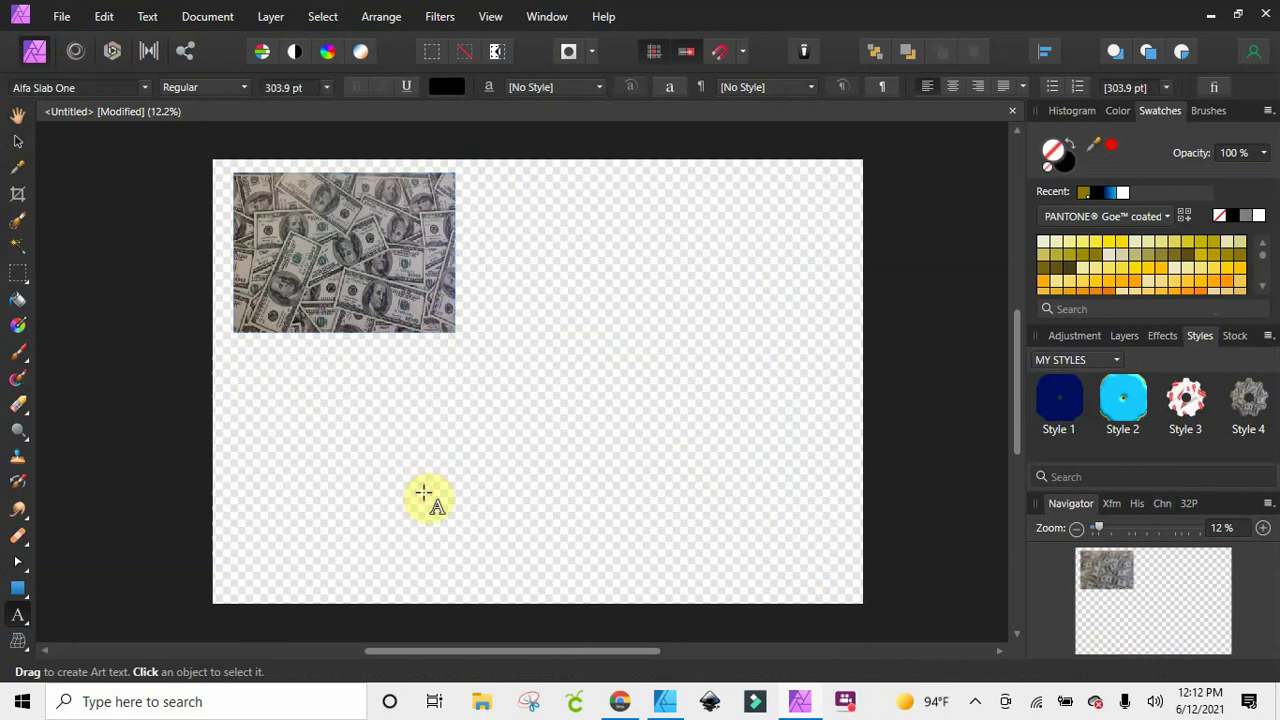
text(PLAY)
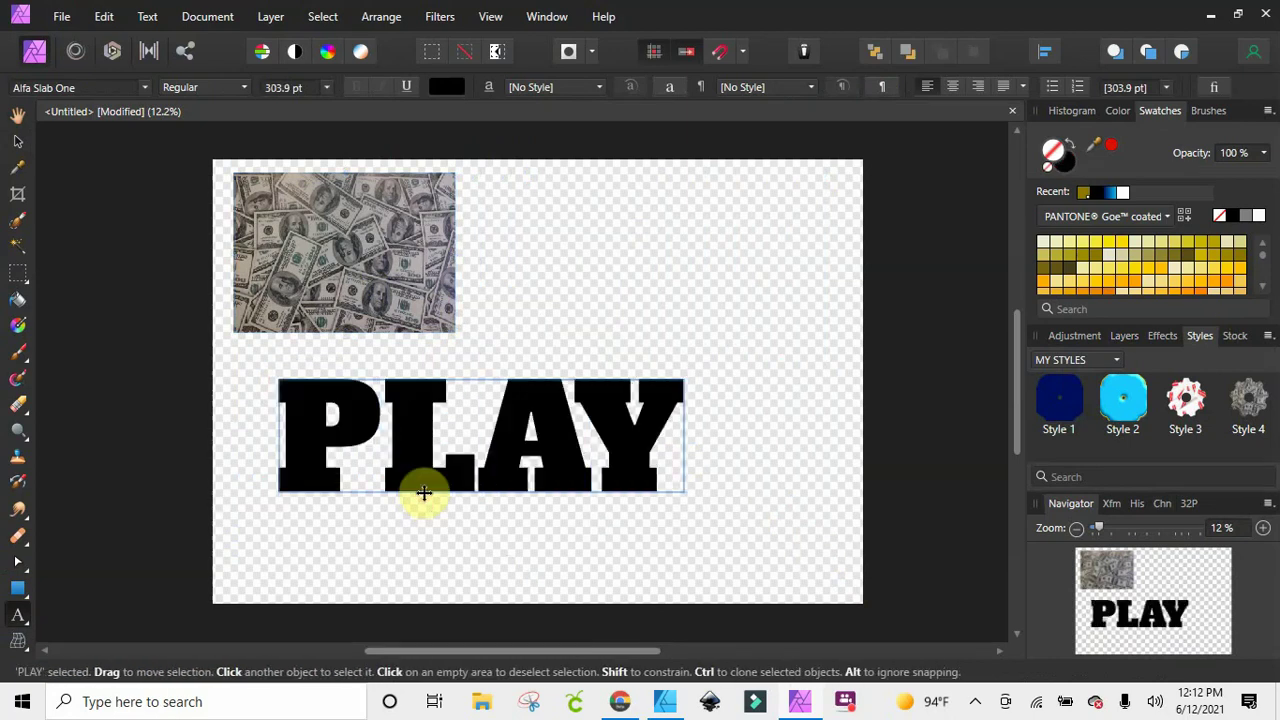
click(1255, 402)
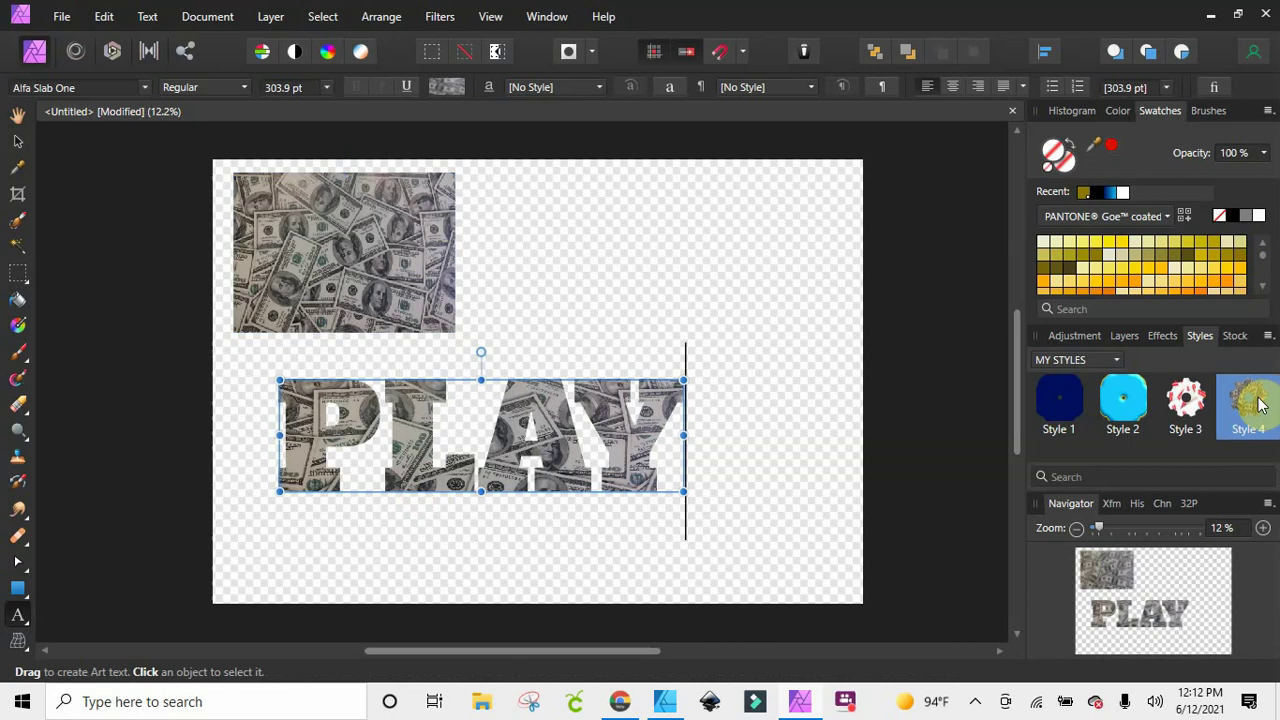
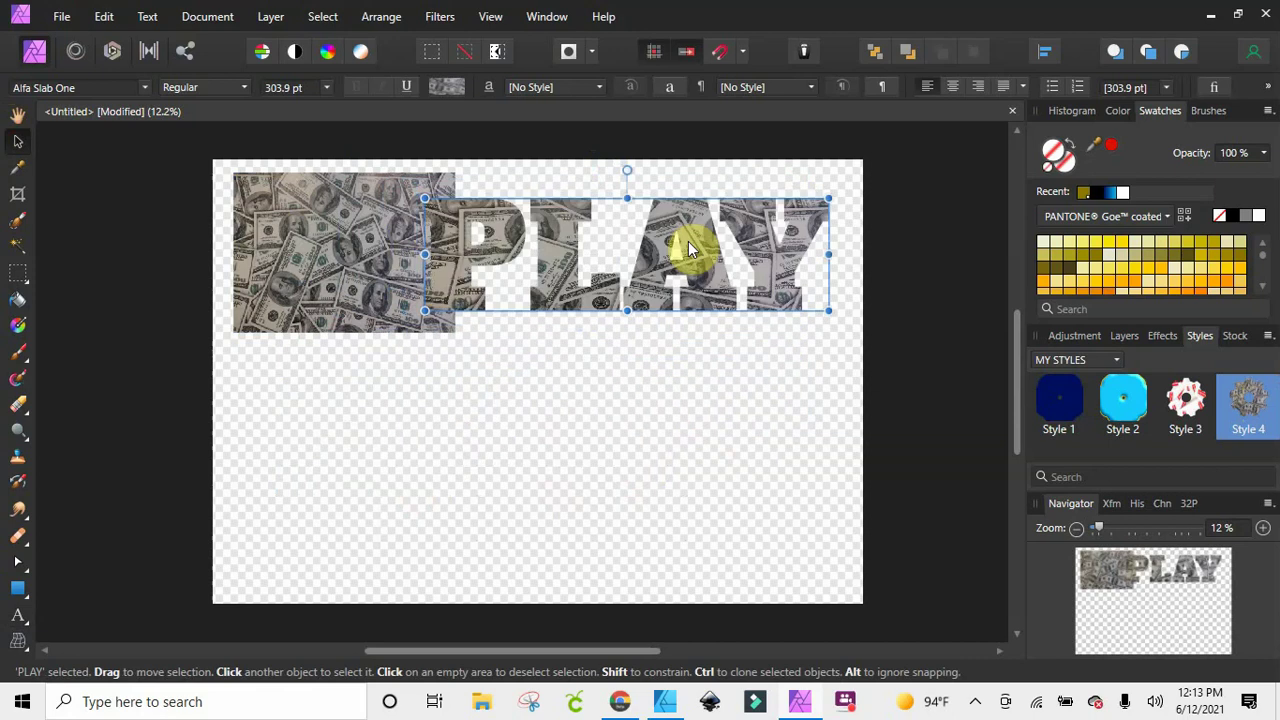
Browse for a file to open in SVG COLLECTION, inside the 36 AFRO DESIGNS folder of URBAN COLLECTION
click(58, 17)
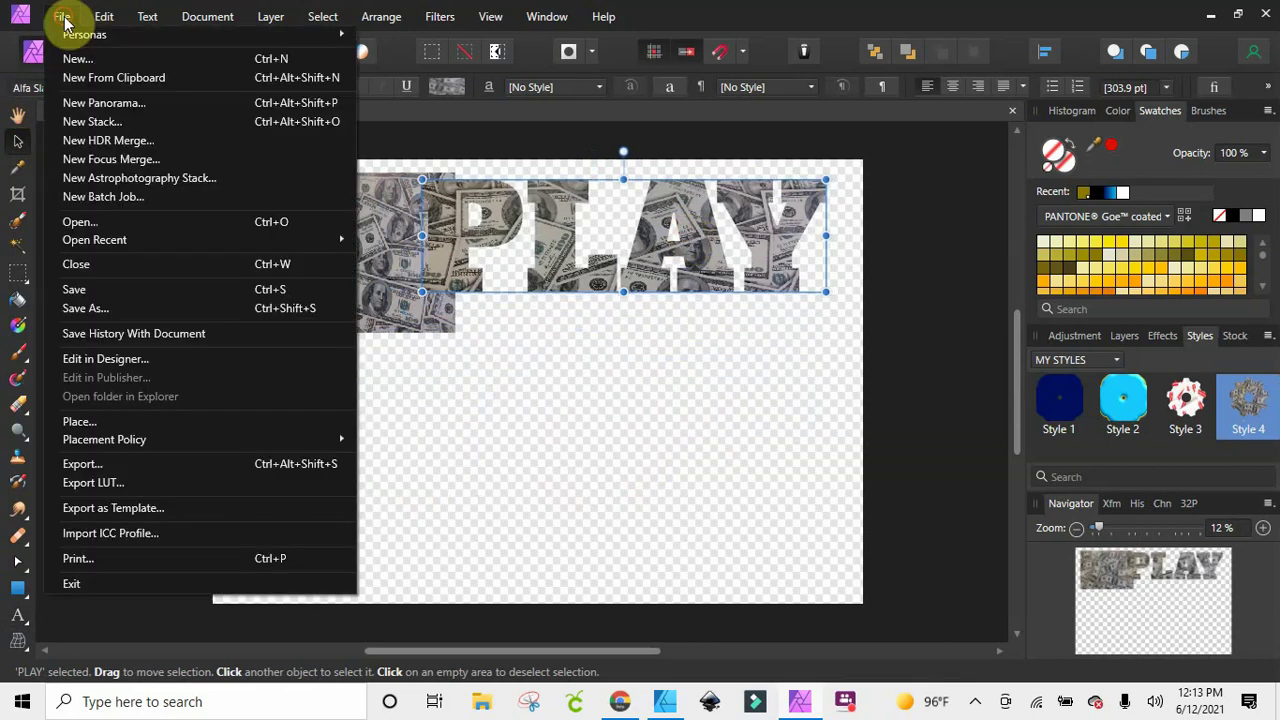
click(87, 222)
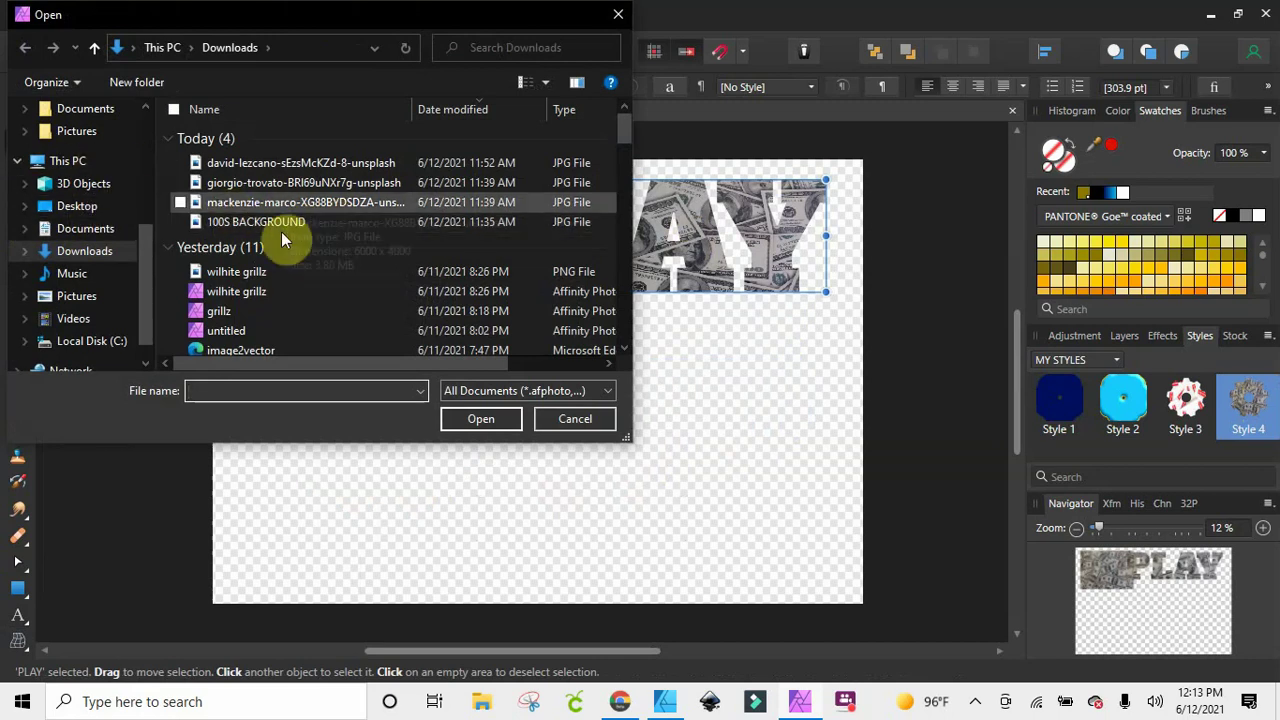
scroll(100, 171, up, 4)
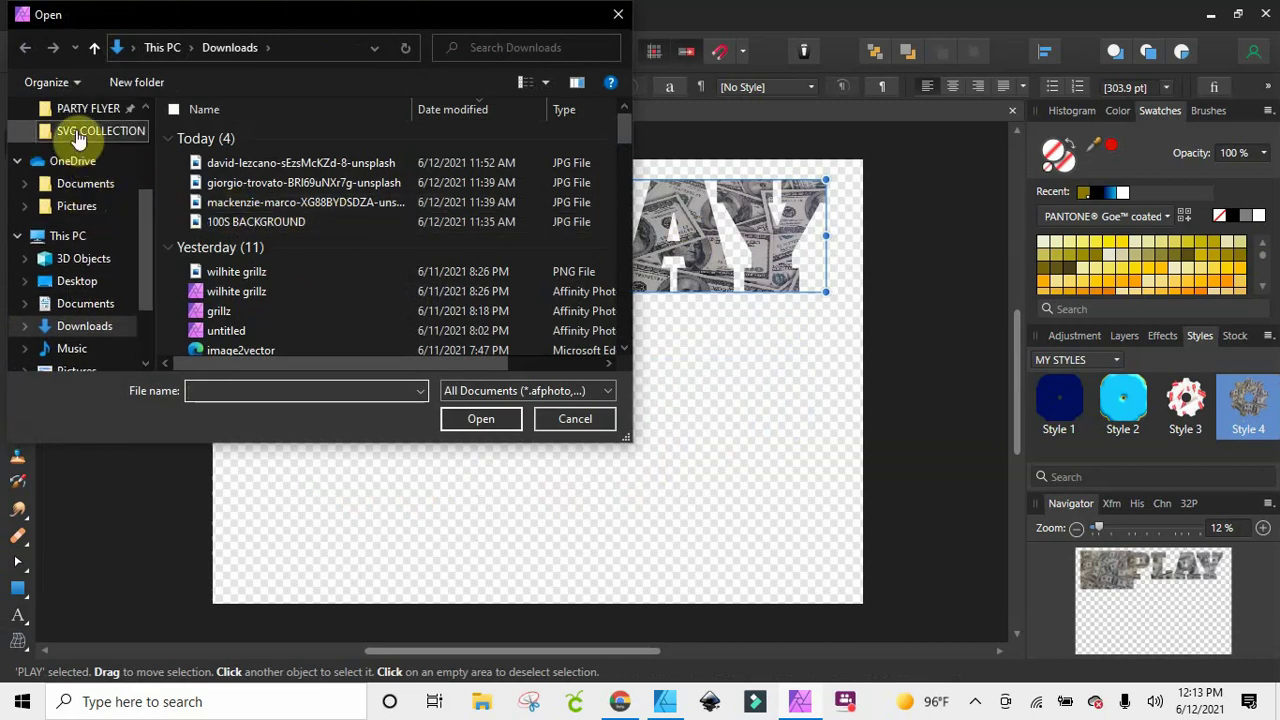
click(80, 134)
scroll(273, 286, down, 7)
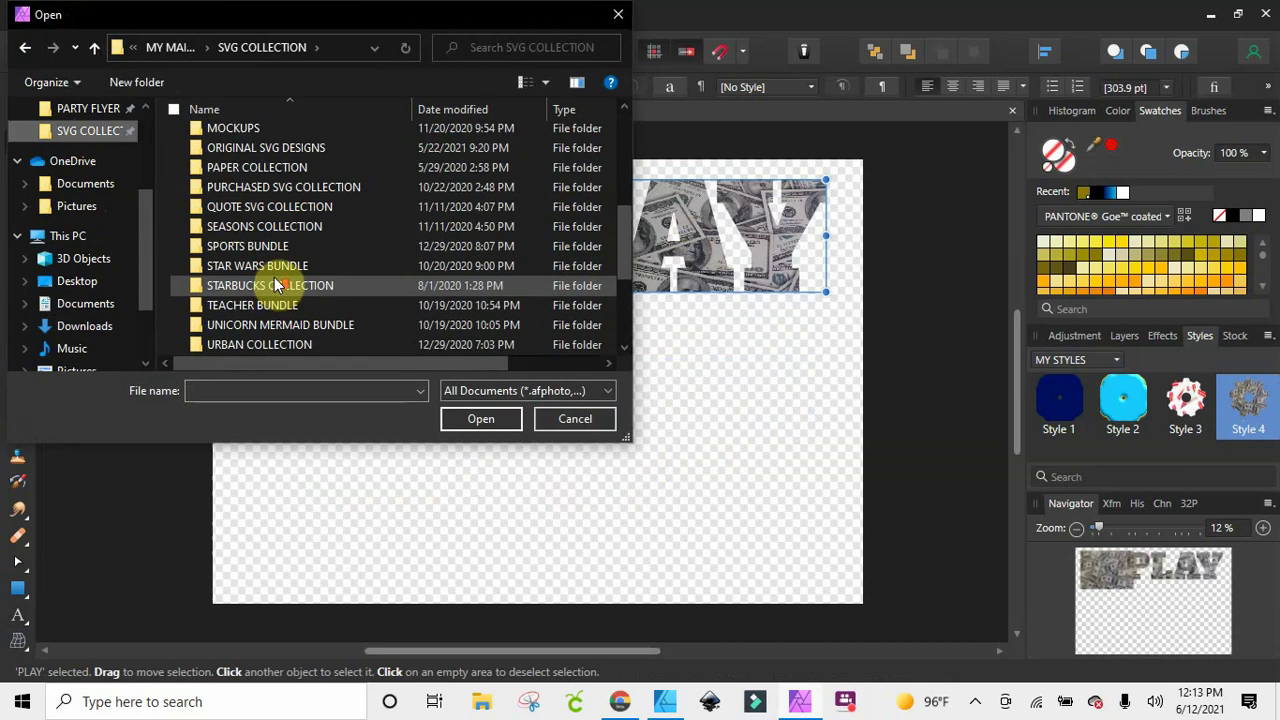
scroll(276, 285, down, 1)
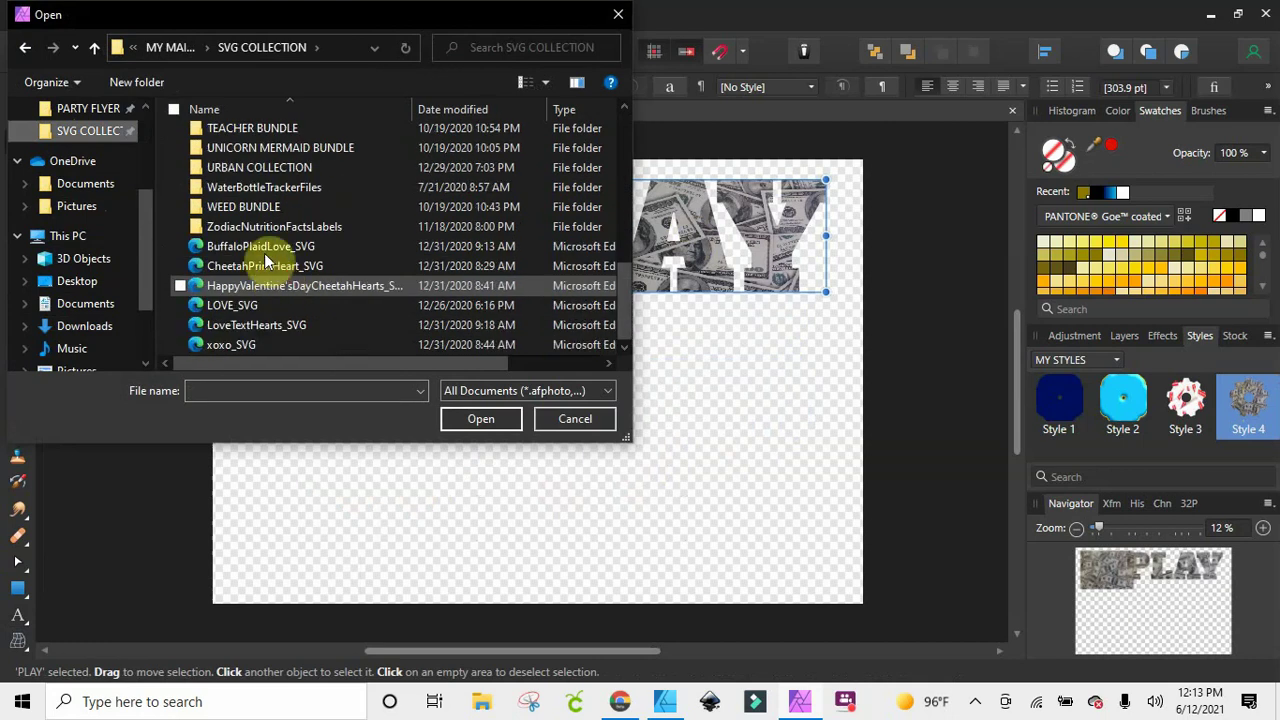
click(245, 167)
click(484, 420)
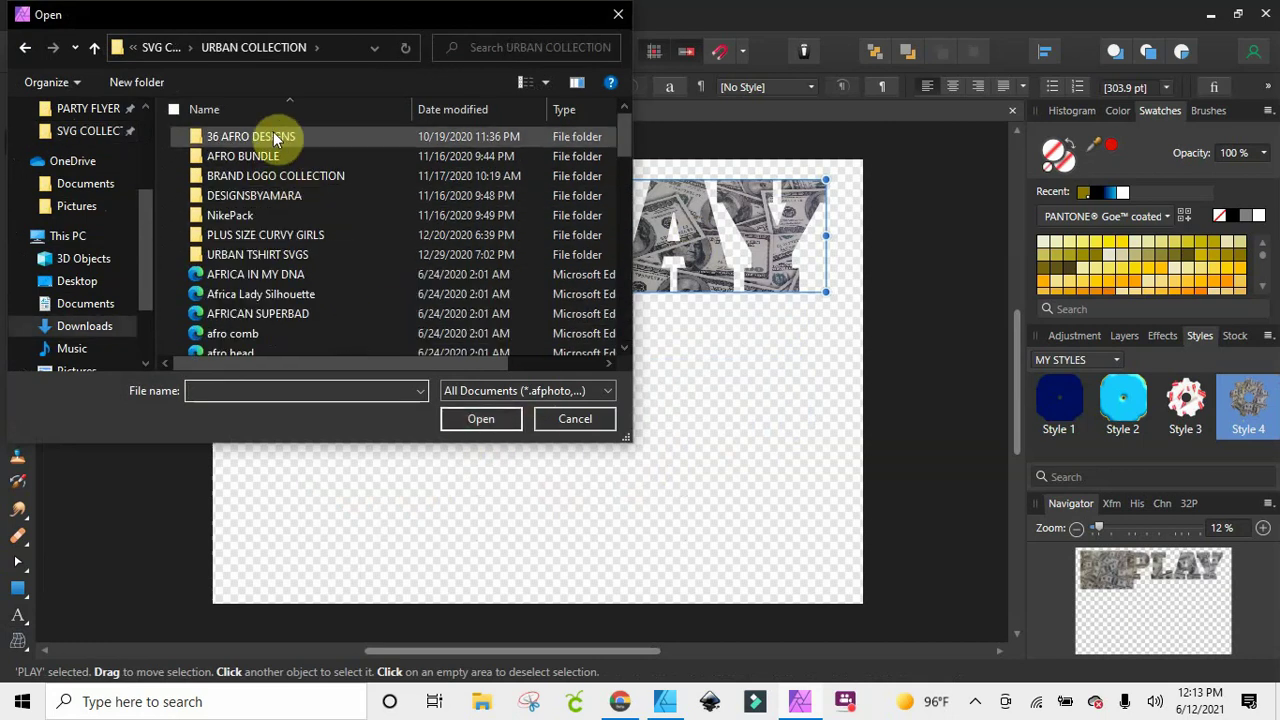
click(478, 420)
Place 1.svg on the canvas, close the file dialog and move the artwork toward the canvas's center
click(175, 157)
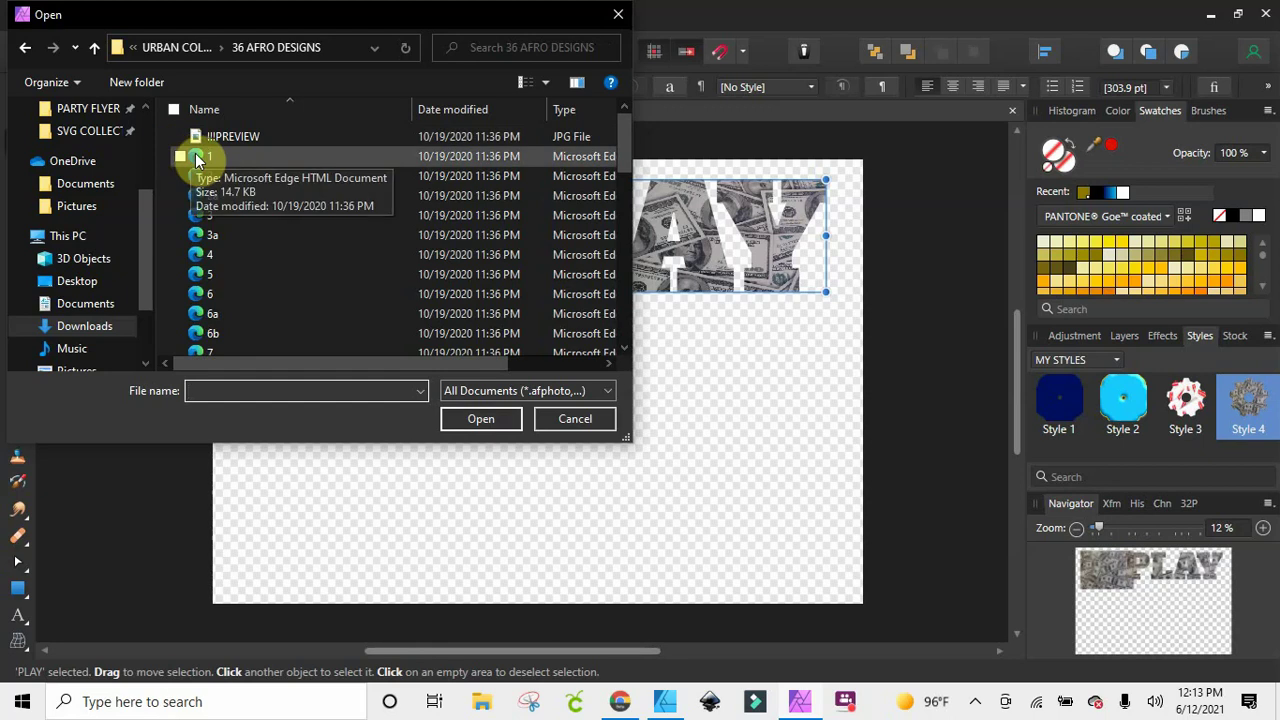
key(Return)
click(736, 410)
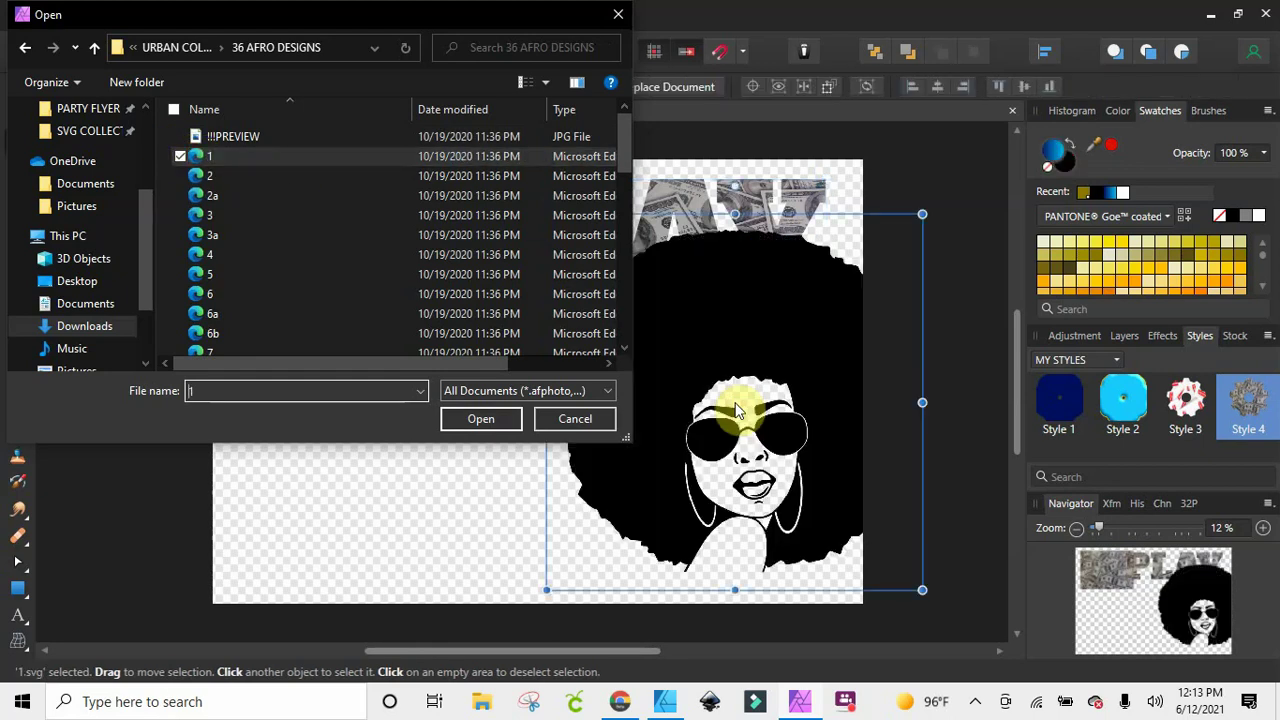
click(616, 14)
drag(779, 348, 620, 346)
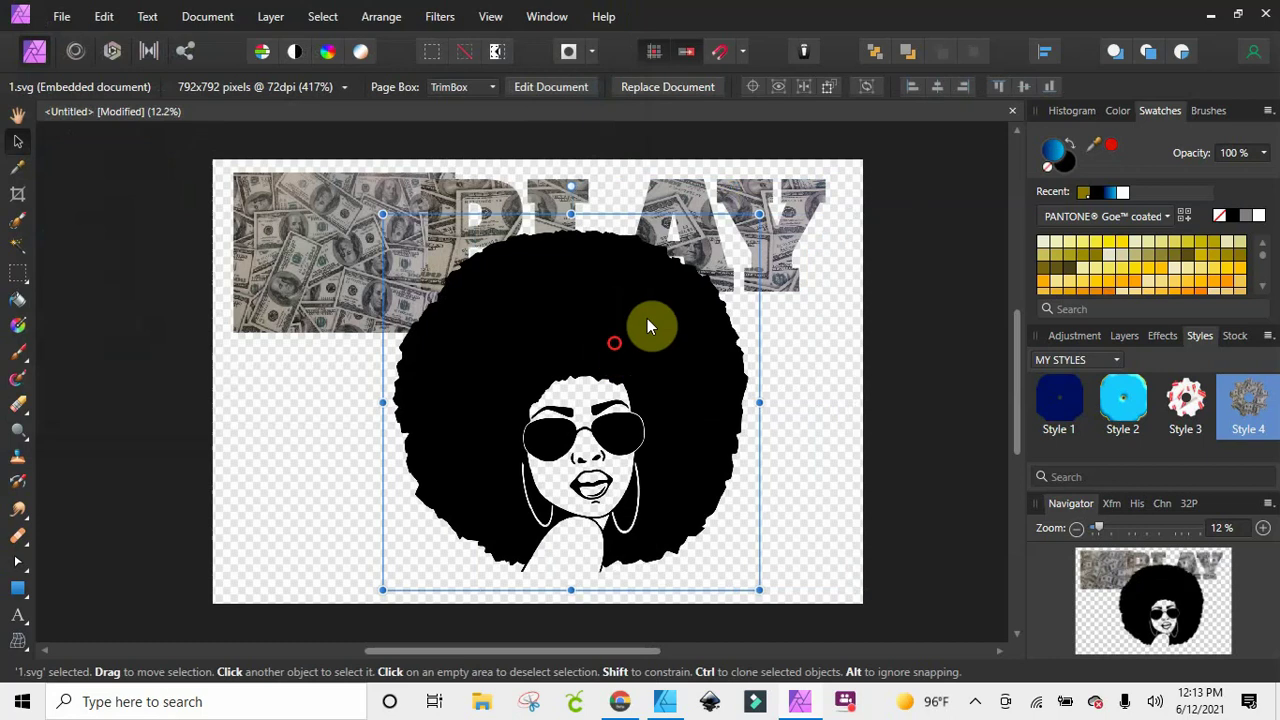
Cut the PLAY text and the dollar-bills image, and move the afro artwork slightly up and left
click(779, 205)
right_click(795, 205)
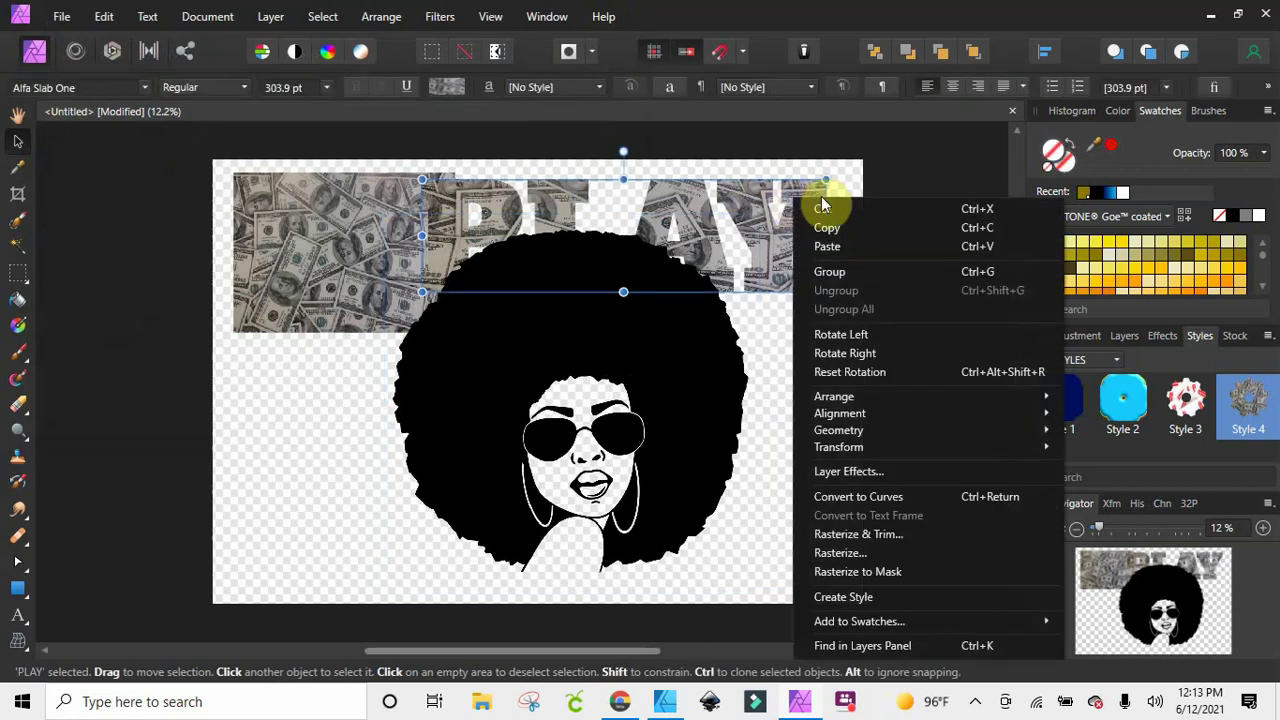
click(812, 215)
right_click(367, 212)
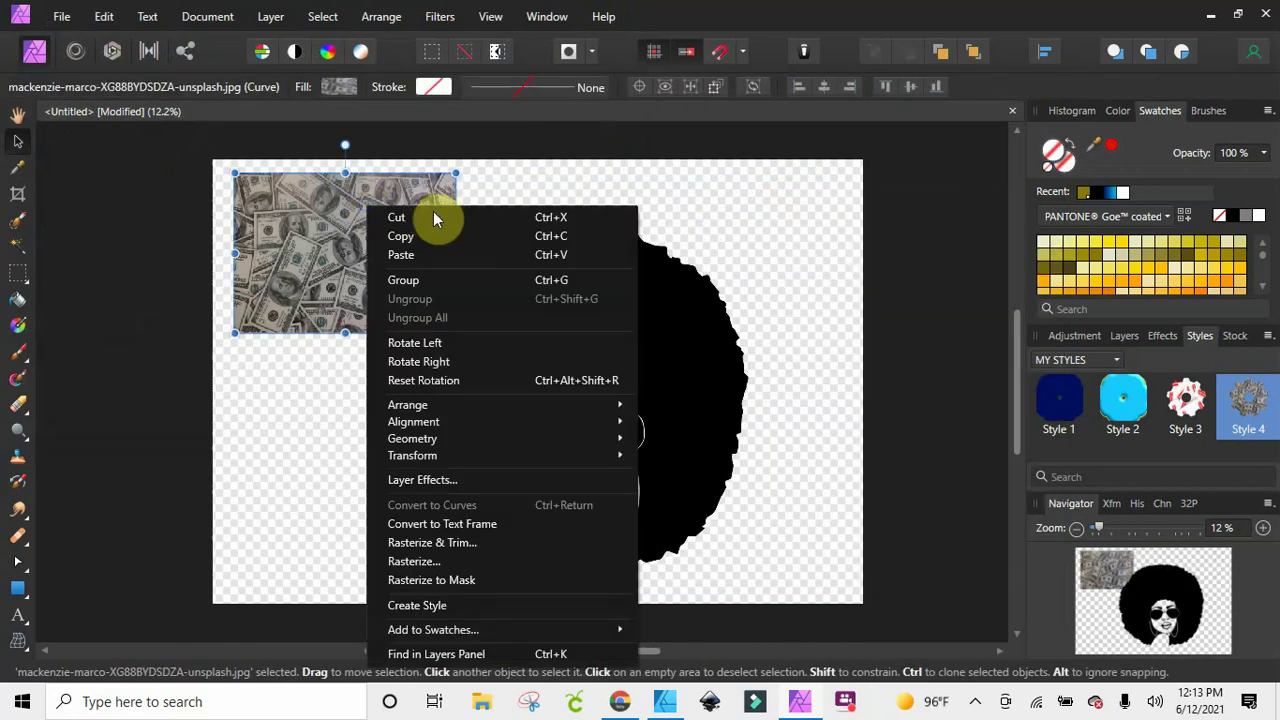
click(433, 214)
click(785, 196)
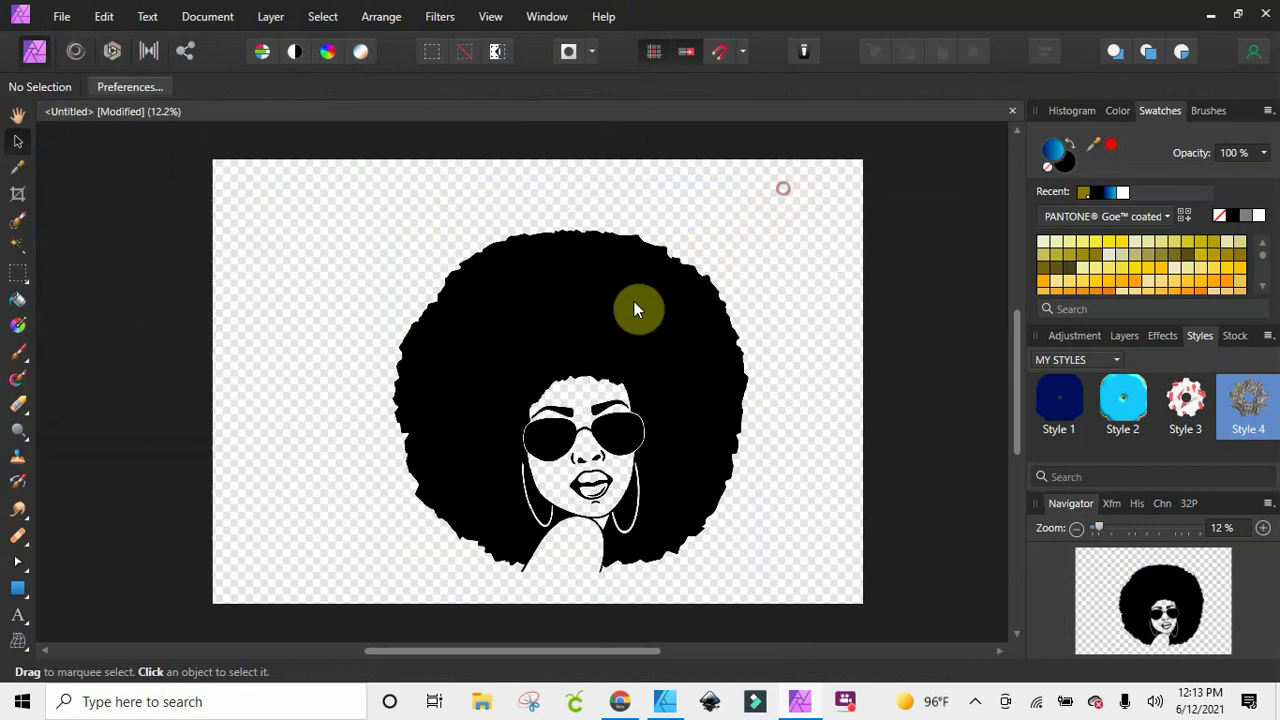
drag(634, 301, 592, 274)
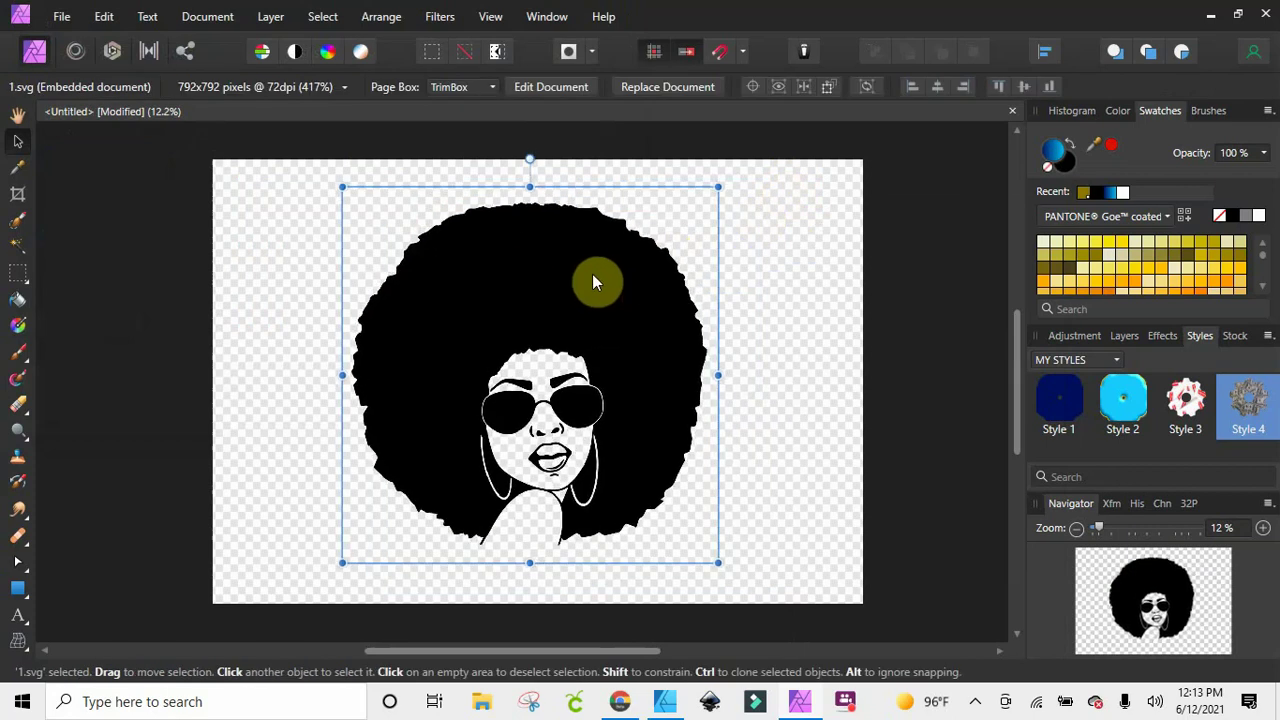
Open the embedded 1.svg document for editing and select its bottom Curves layer containing the hair
click(560, 87)
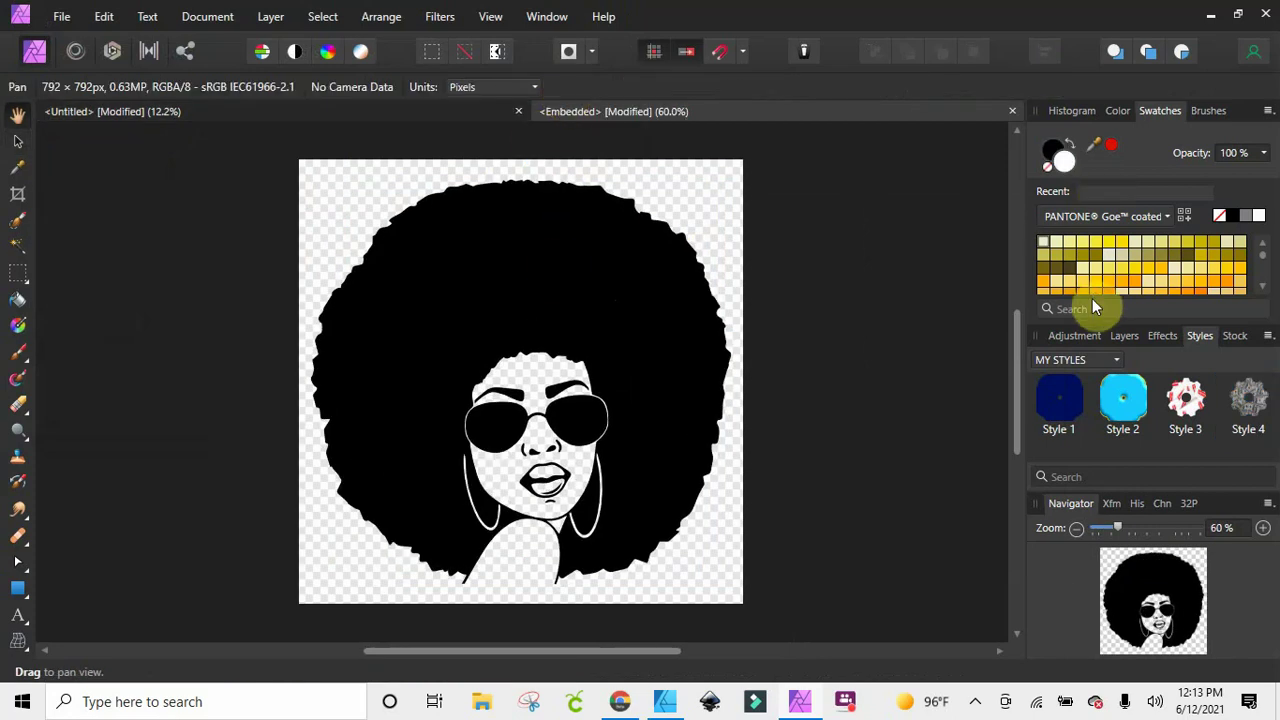
click(1125, 338)
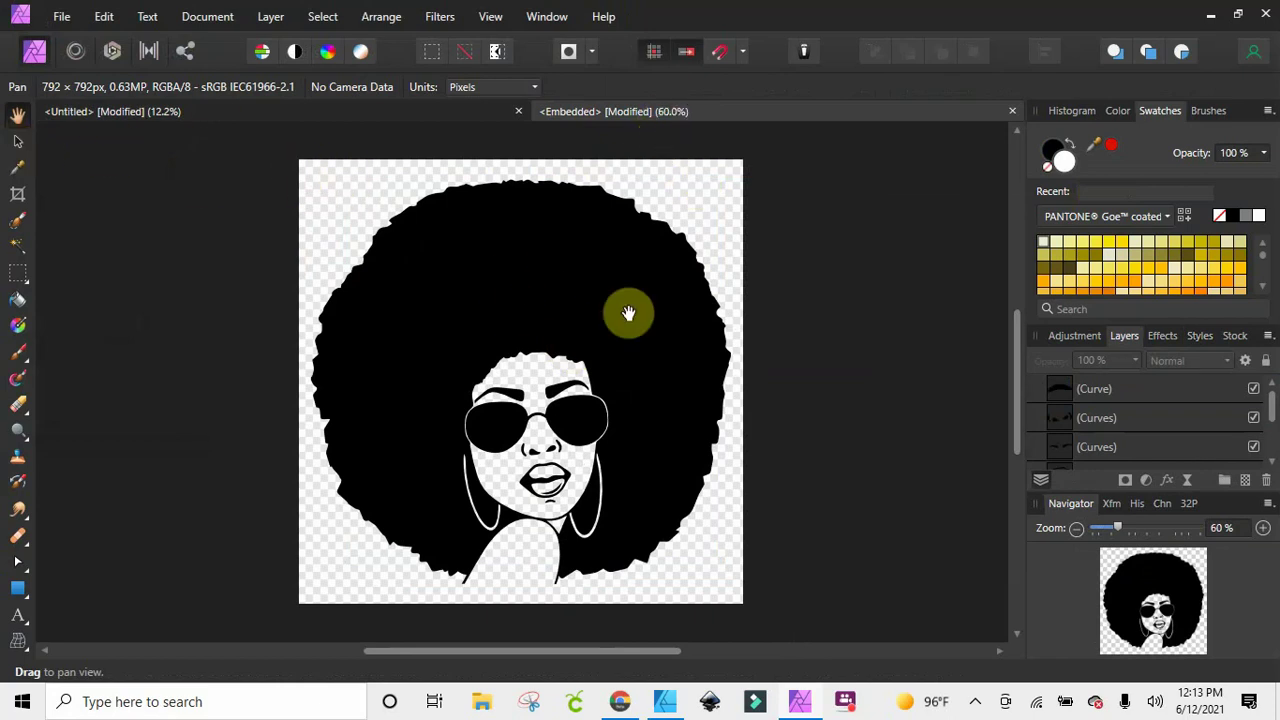
click(16, 145)
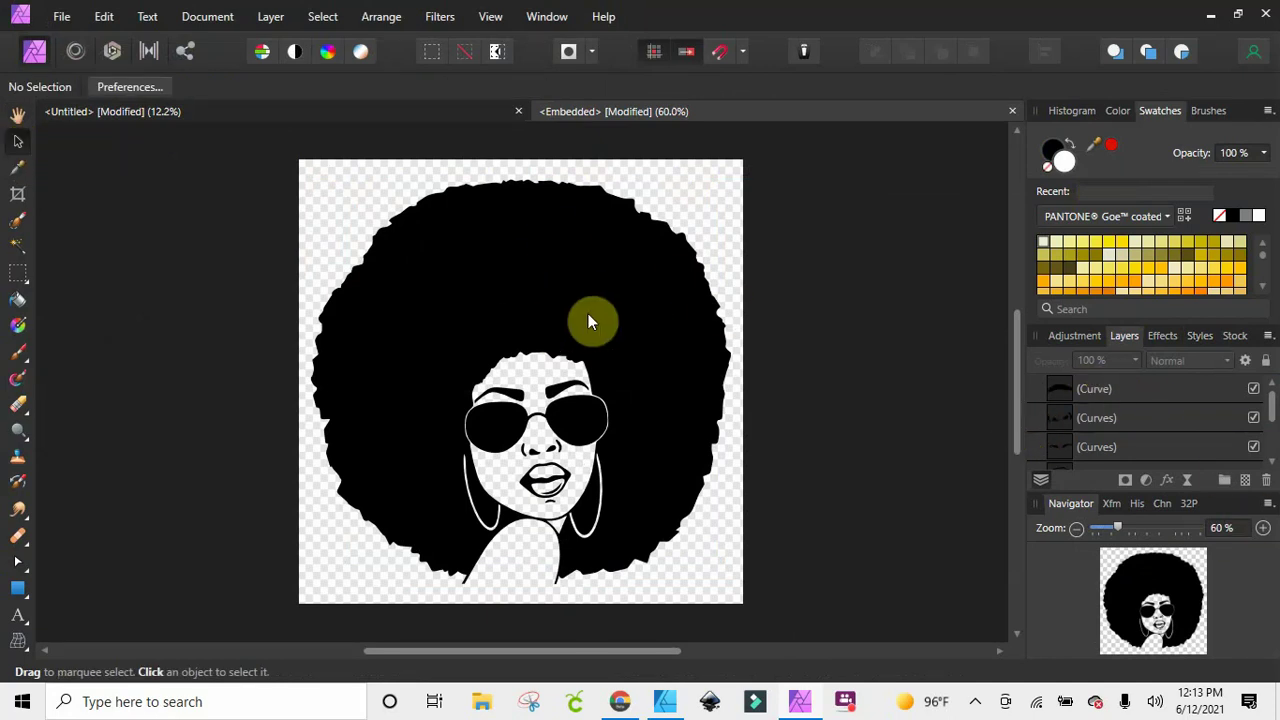
scroll(1131, 408, down, 1)
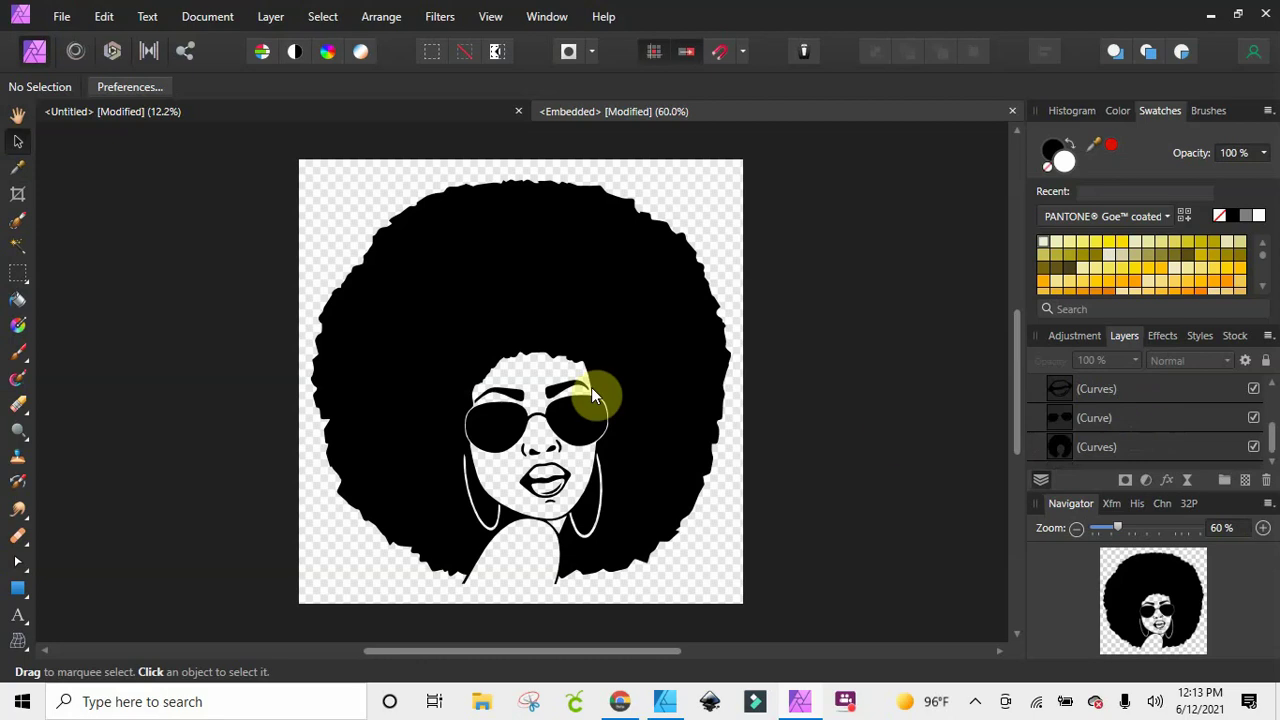
click(1101, 453)
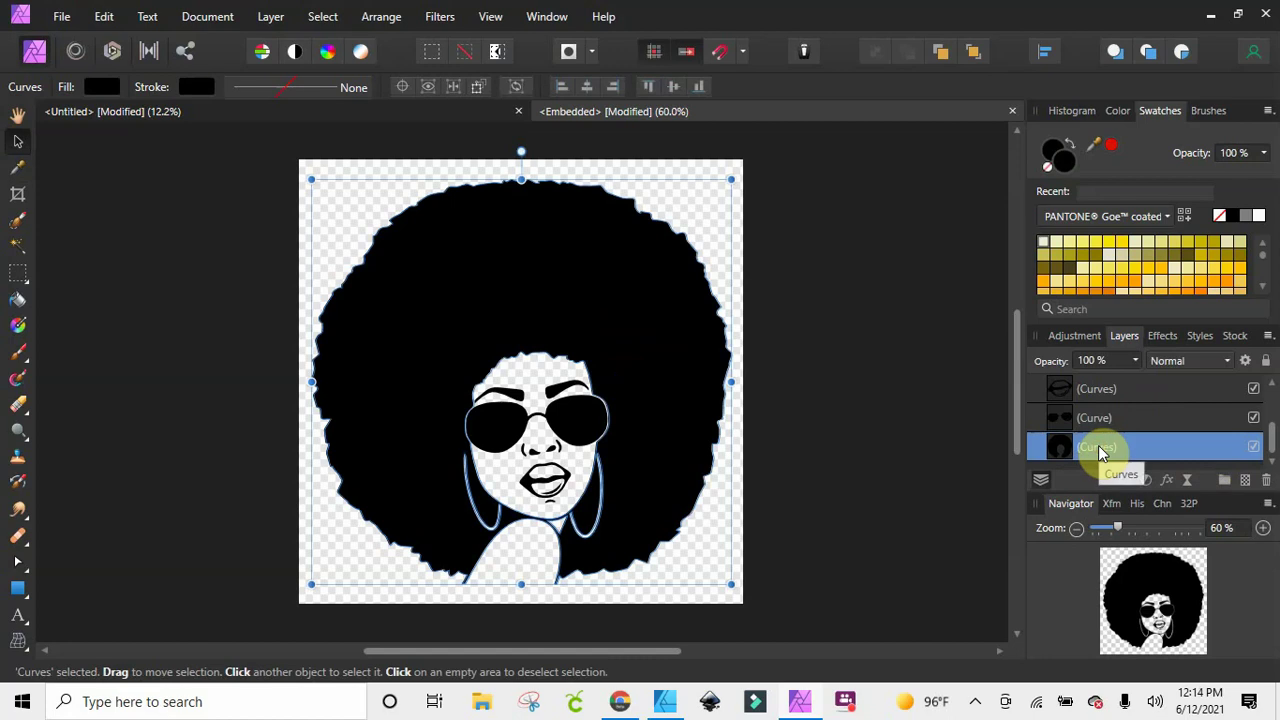
Apply Style 1 from MY STYLES to the hair curves, and replace it with Style 2
click(1199, 336)
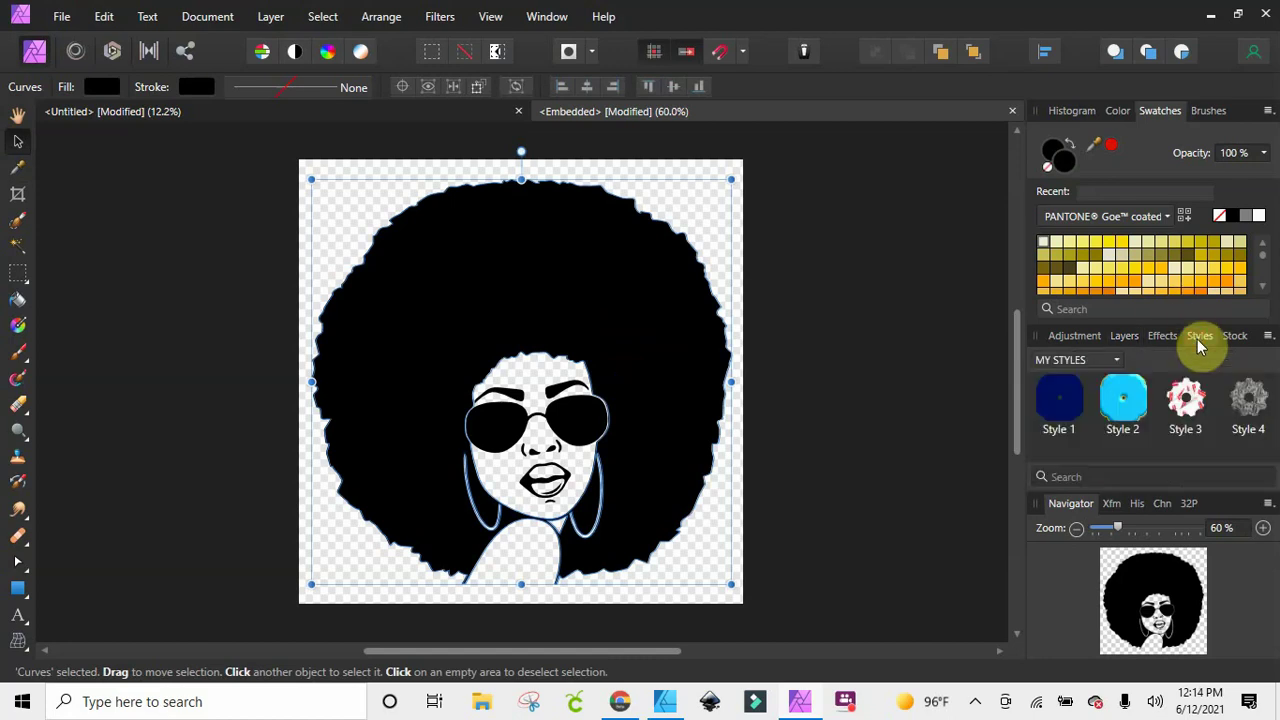
click(1055, 409)
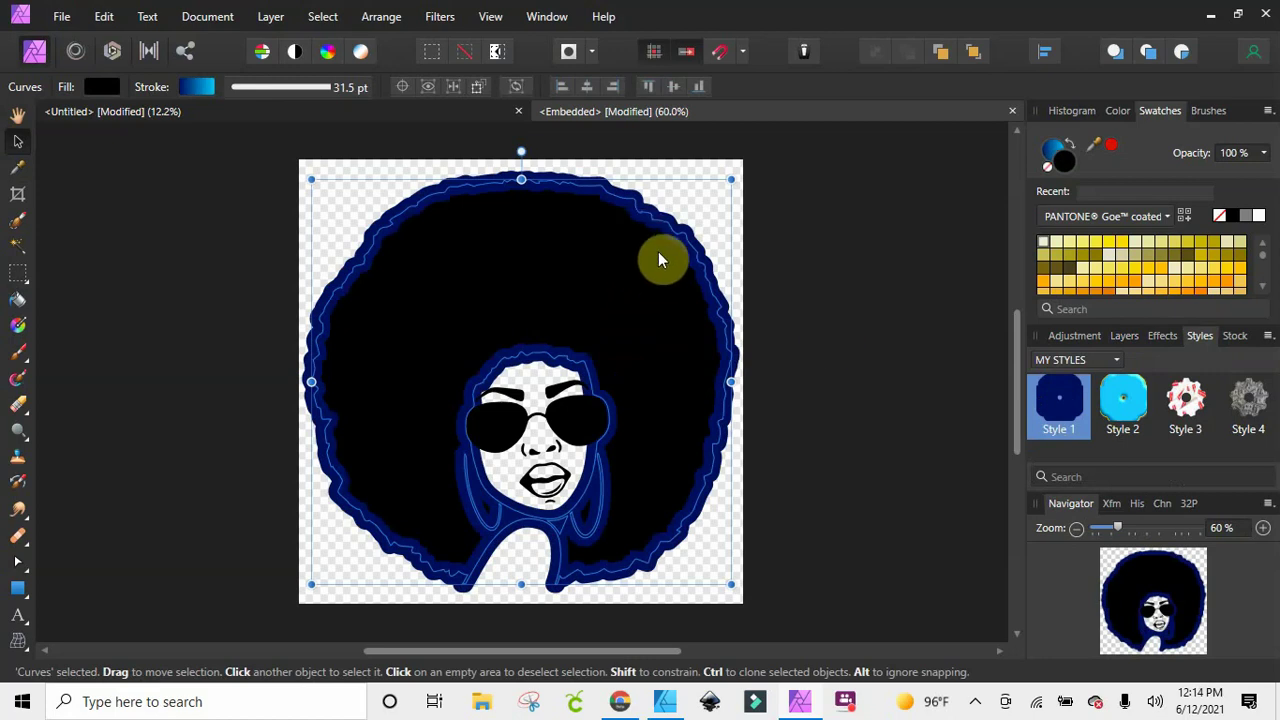
click(1125, 424)
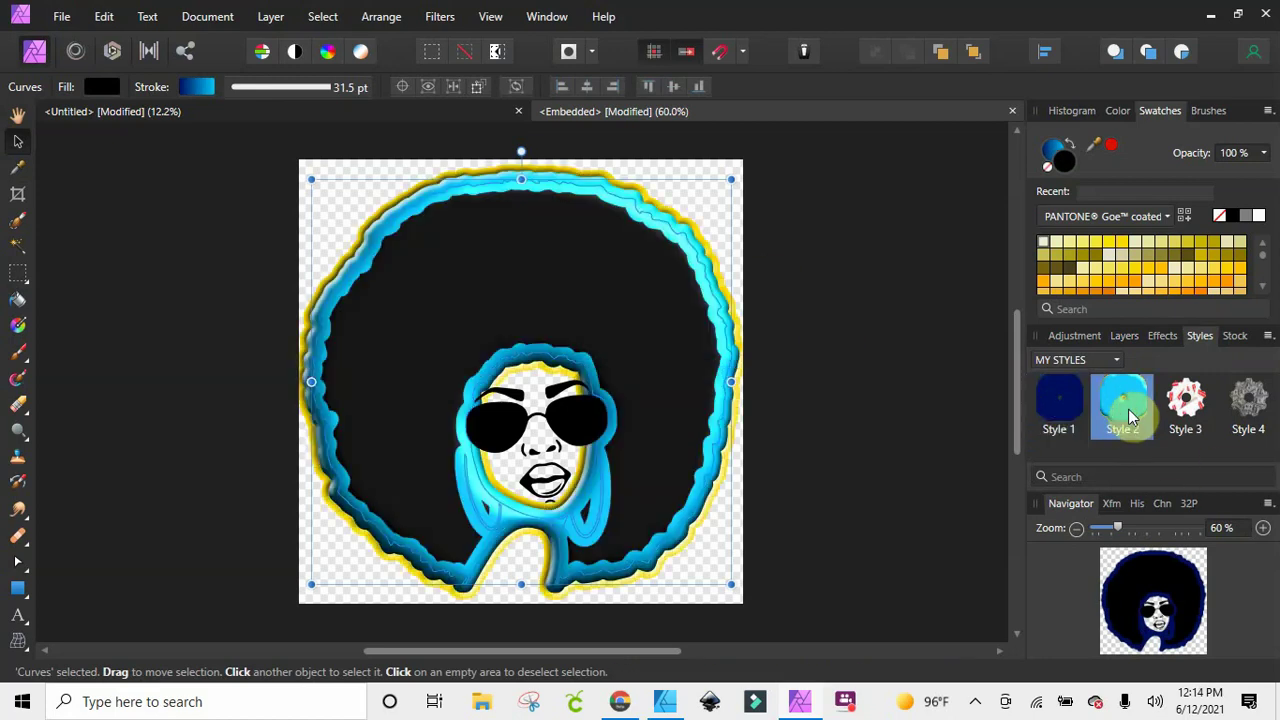
Apply Style 3 from MY STYLES to the hair curves, replace it with Style 4, and deselect the curves
click(1199, 412)
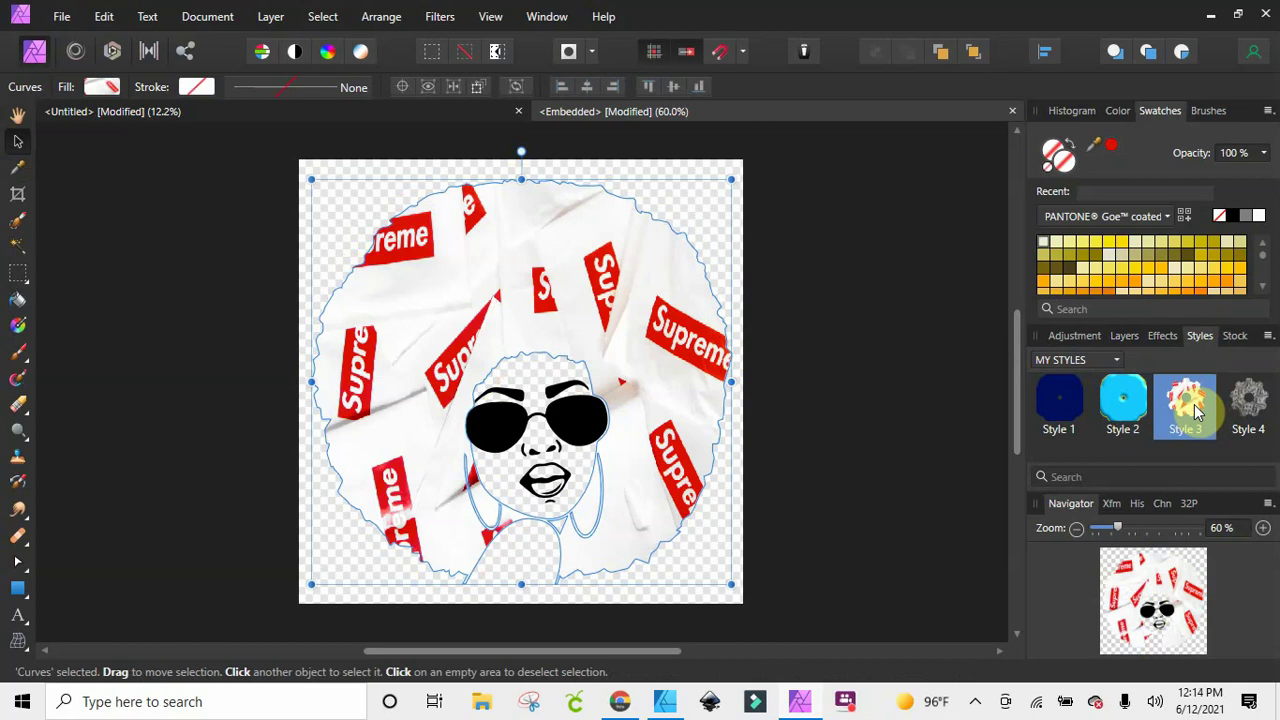
click(1256, 414)
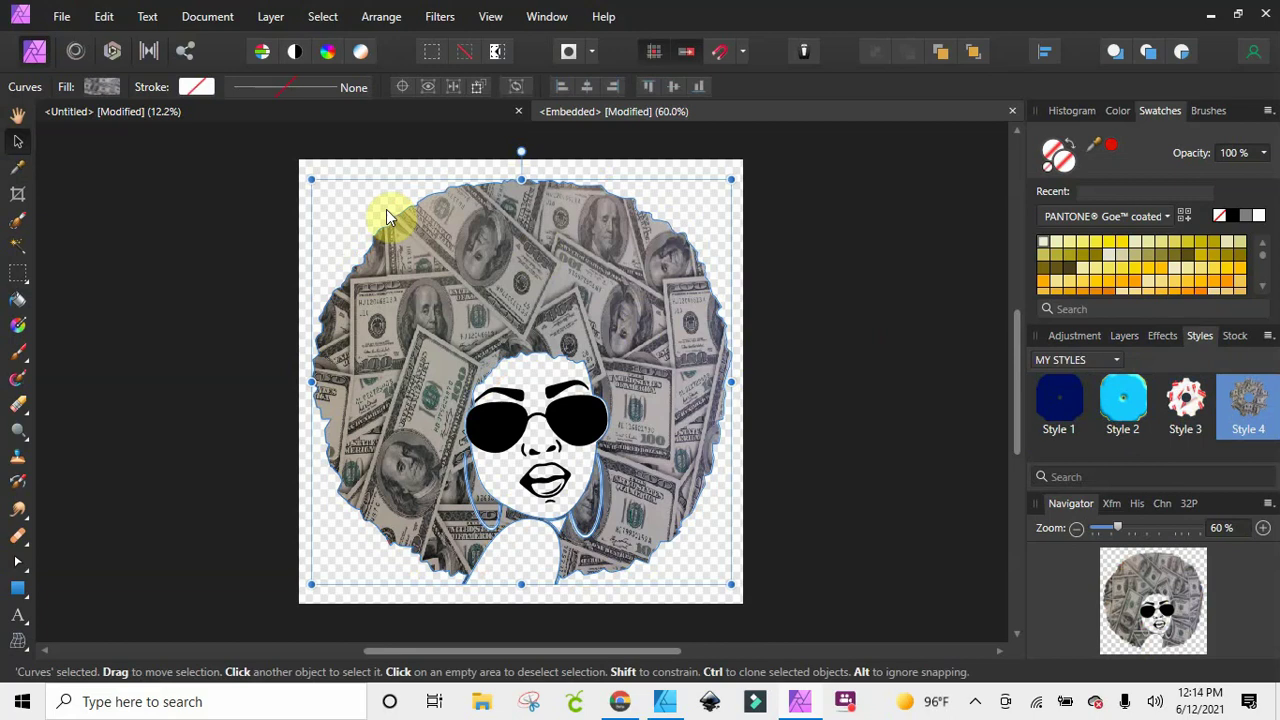
click(360, 180)
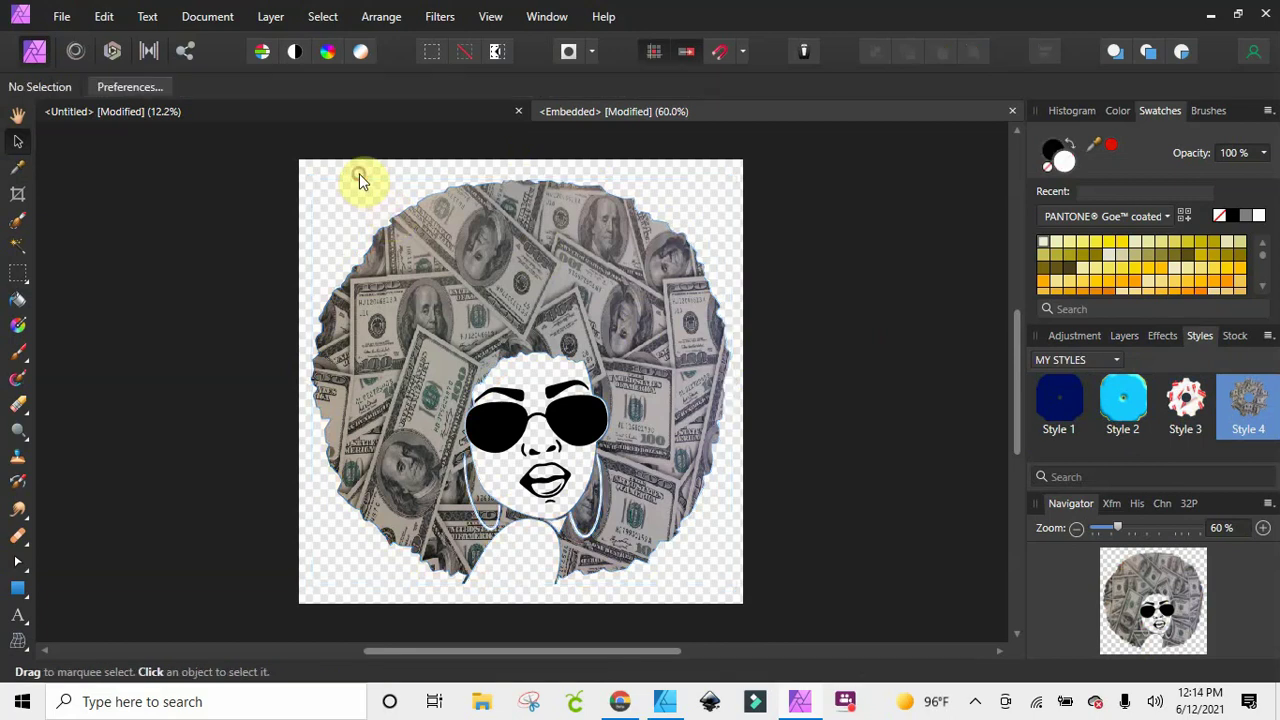
Return to the untitled document and delete the embedded 1.svg artwork from the canvas
click(390, 111)
click(588, 314)
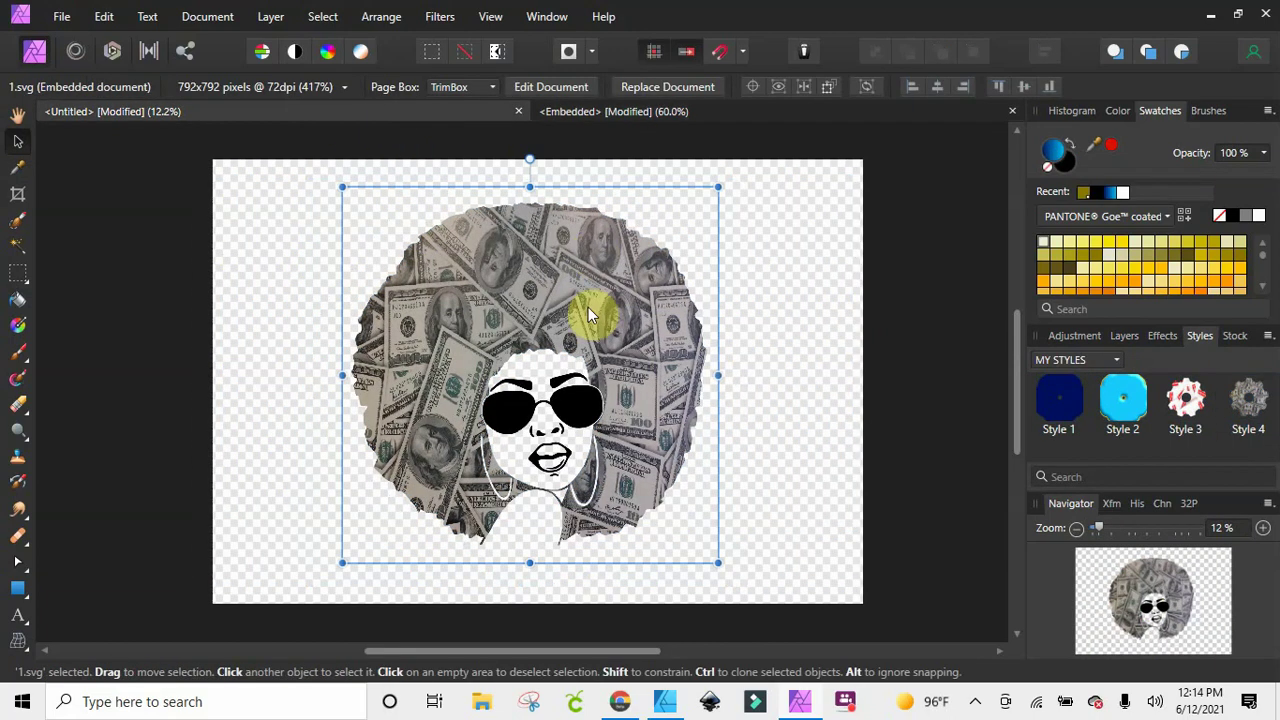
key(Delete)
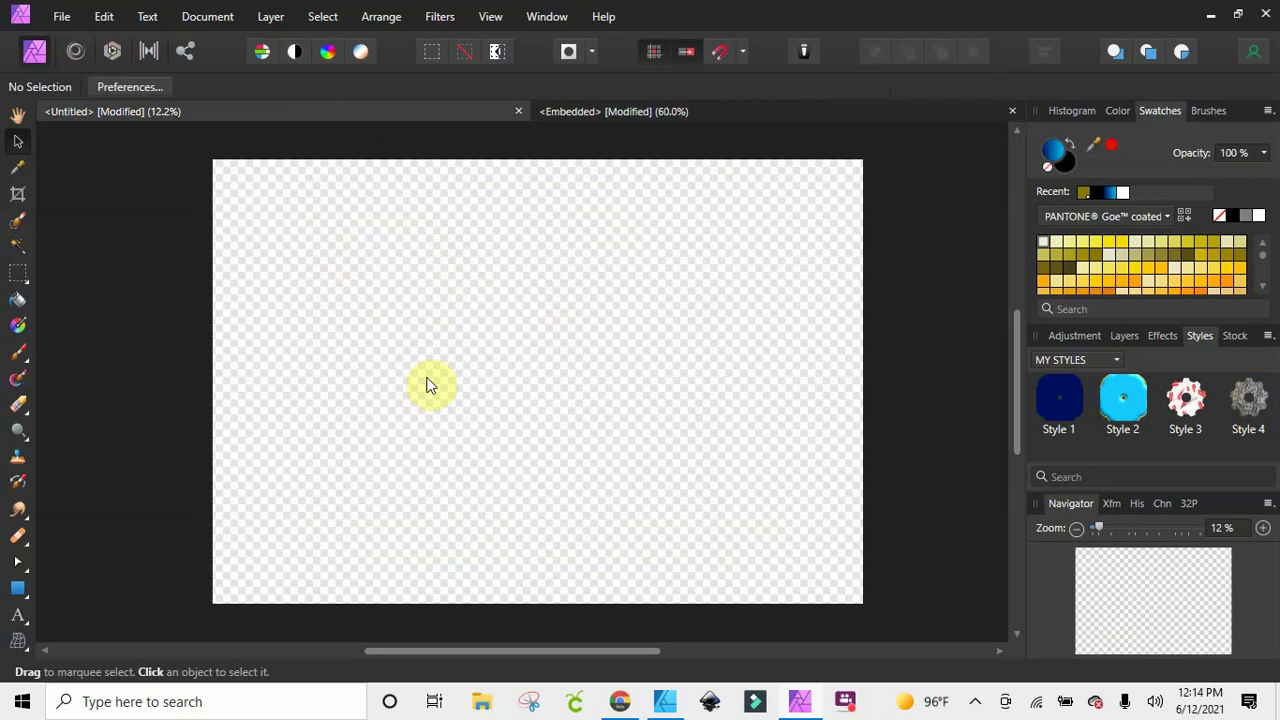
drag(266, 234, 748, 372)
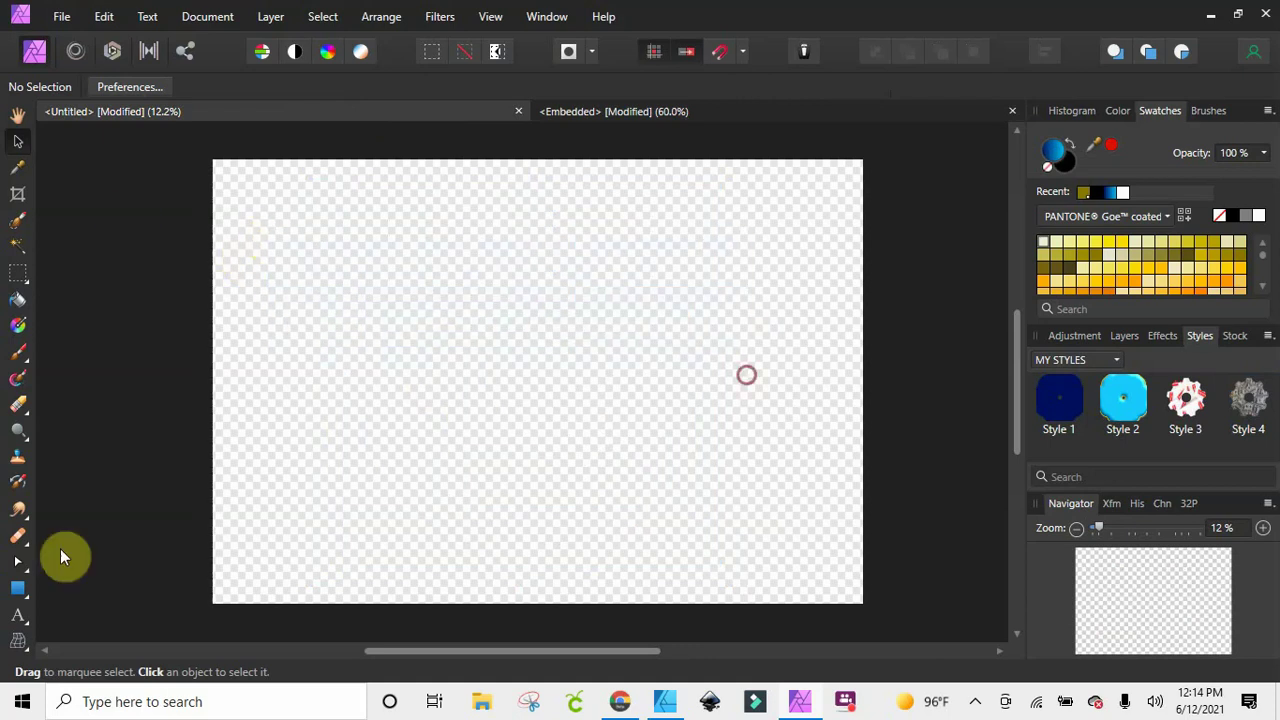
Draw a large rectangle in the middle of the canvas and apply Style 1, Style 2, Style 3 and Style 4 to it in turn
click(18, 588)
drag(345, 222, 771, 505)
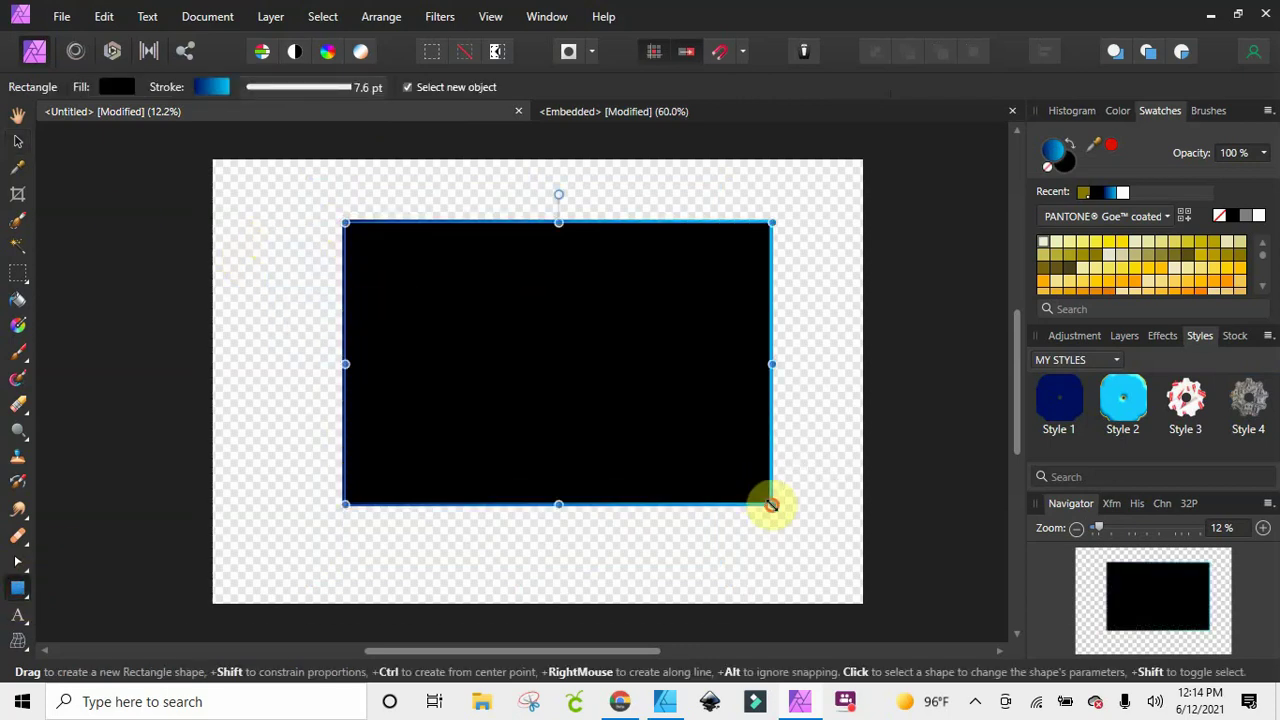
click(1073, 408)
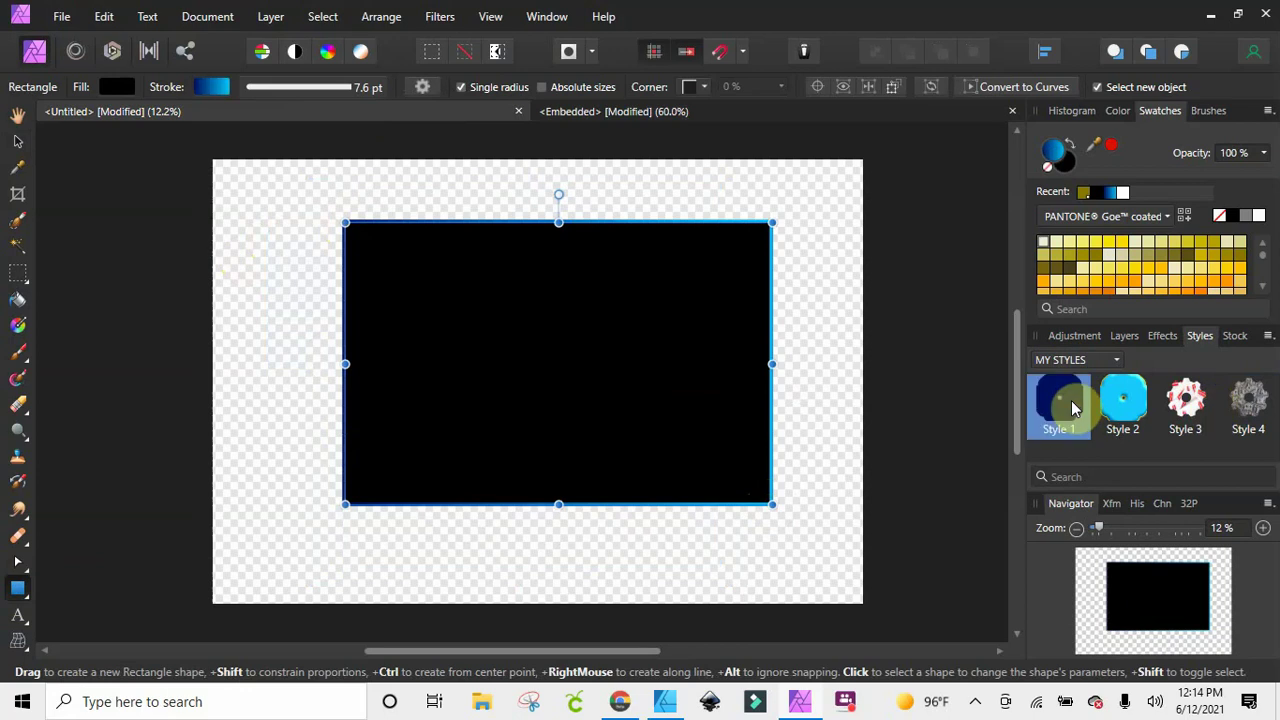
click(1113, 403)
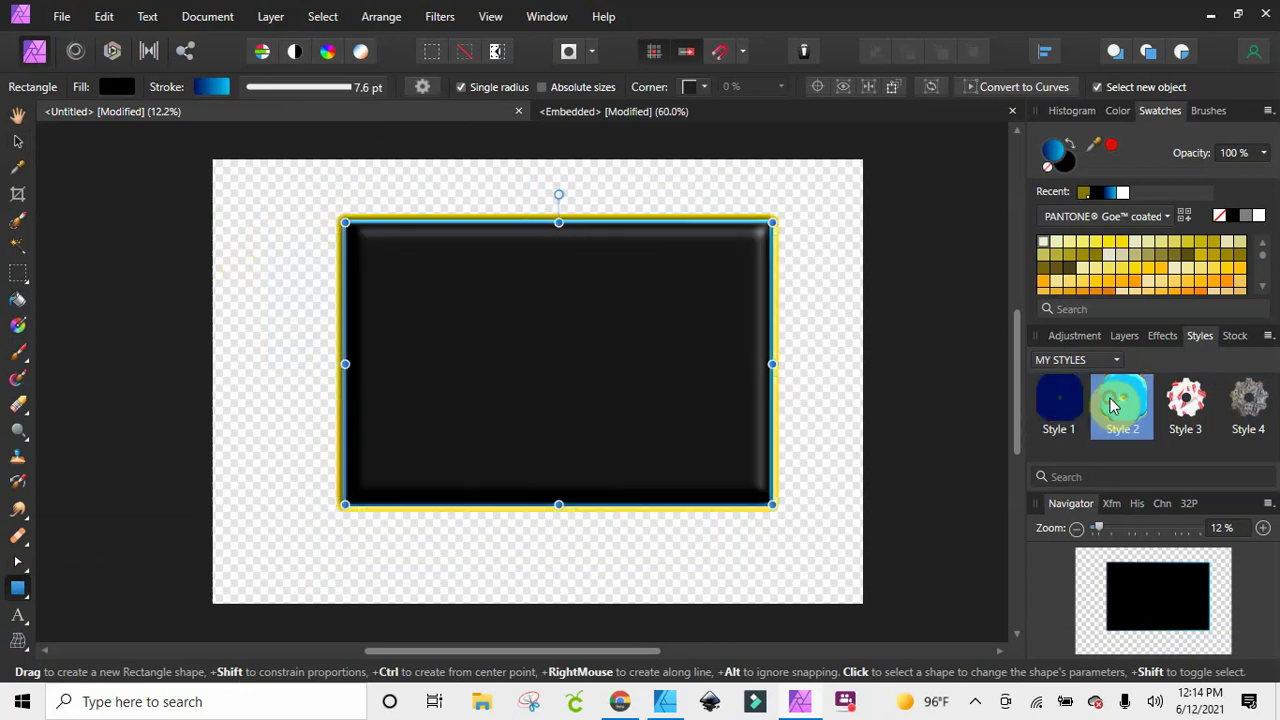
click(1190, 403)
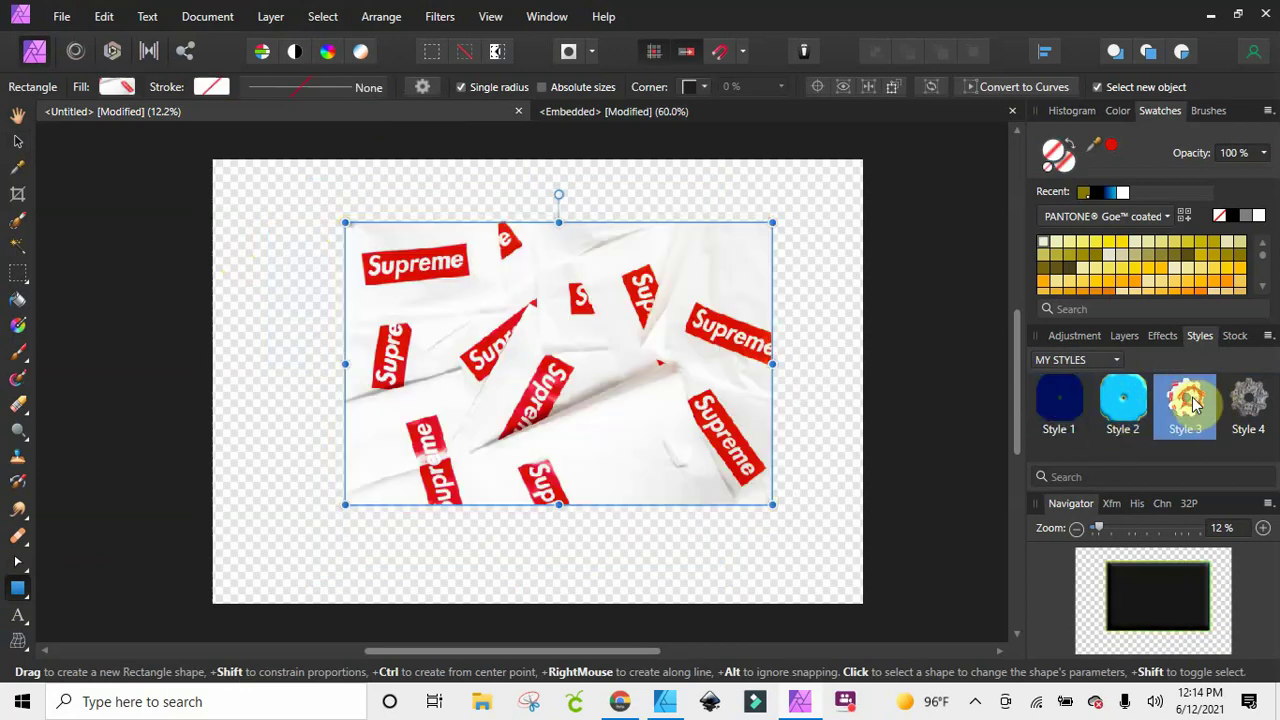
click(1248, 400)
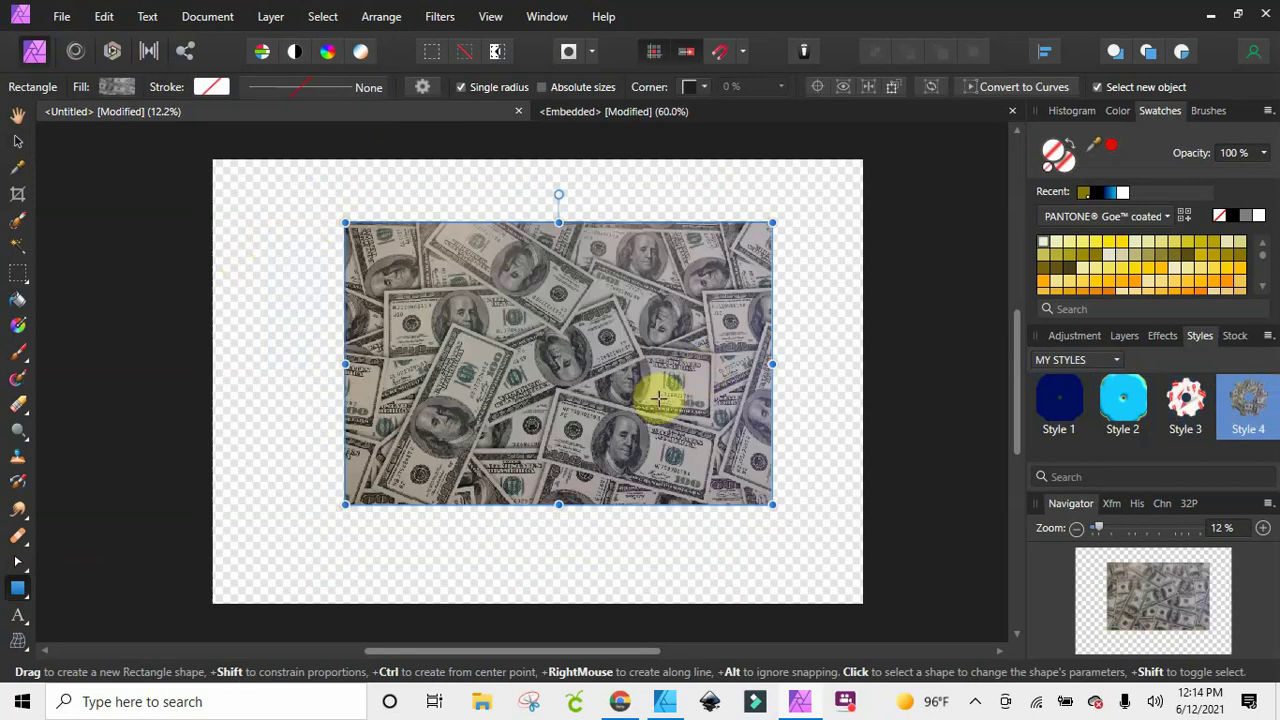
Draw a circle with the Ellipse Tool over the left part of the rectangle and apply Style 4 to it
click(28, 598)
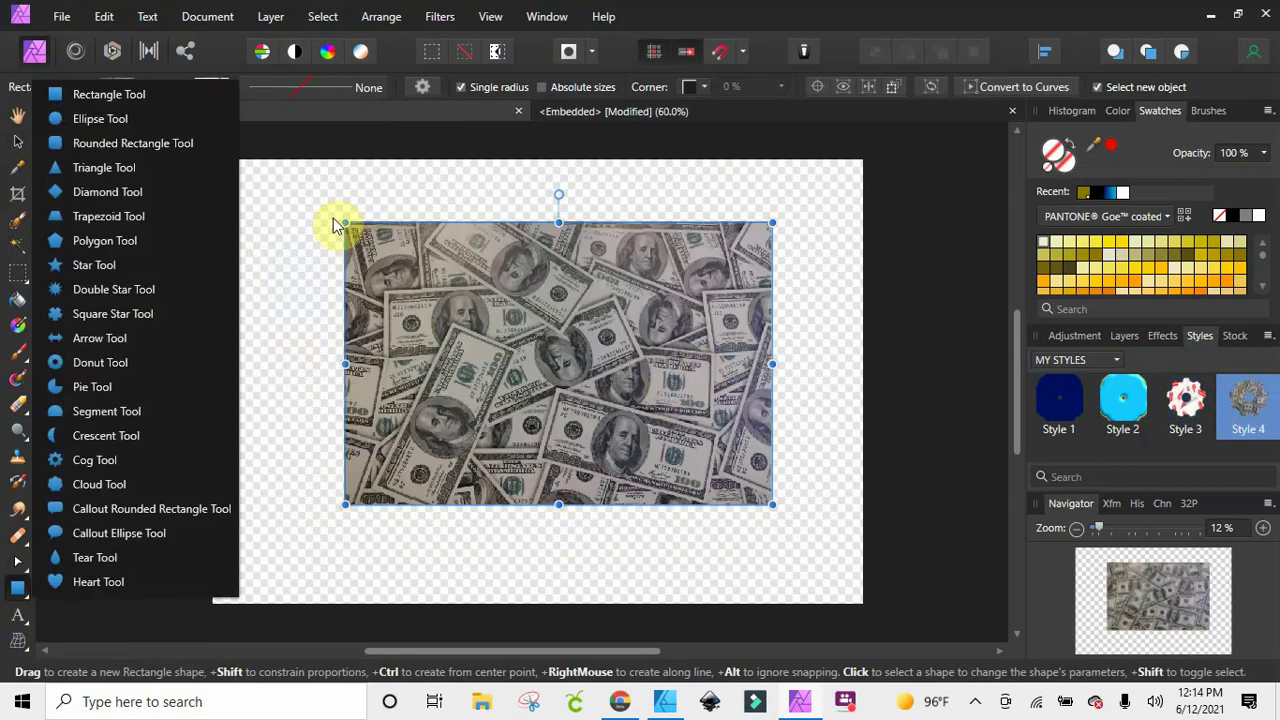
click(55, 116)
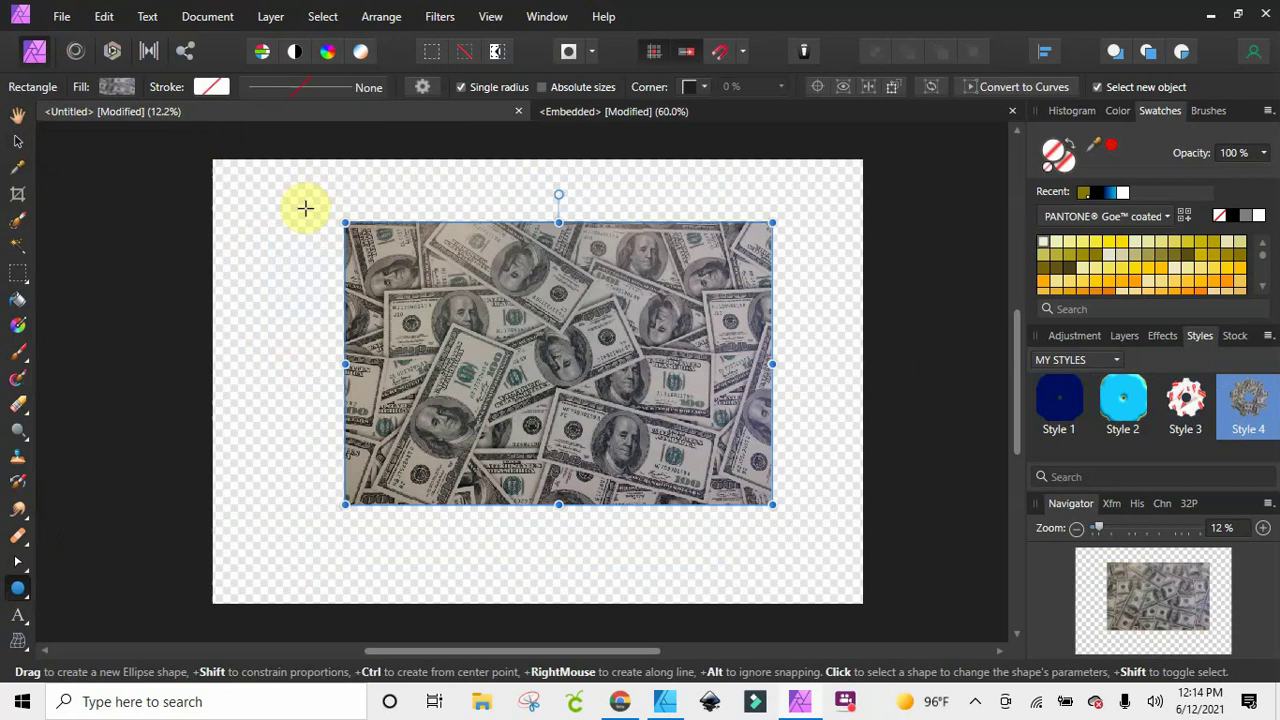
mouse_move(304, 220)
mouse_down()
mouse_move(509, 477)
mouse_move(535, 452)
mouse_up()
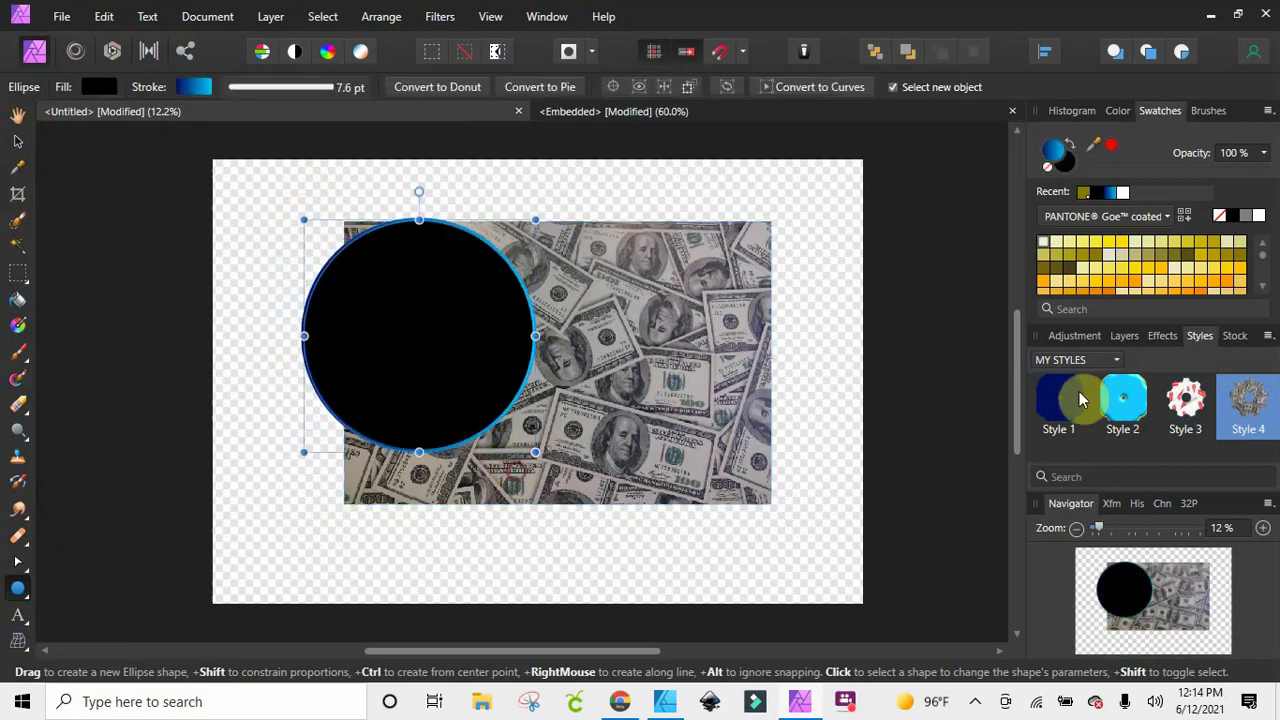
click(1252, 413)
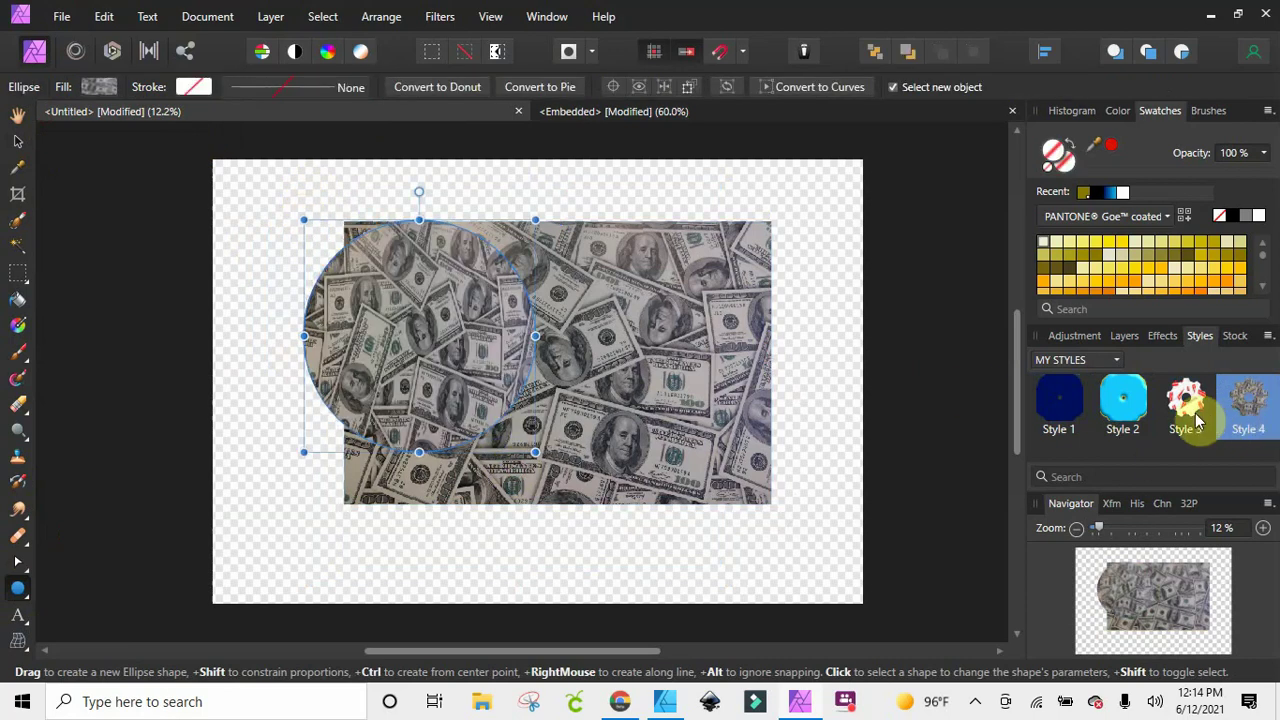
Cut the circle that overlaps the dollar-bills rectangle
click(1160, 336)
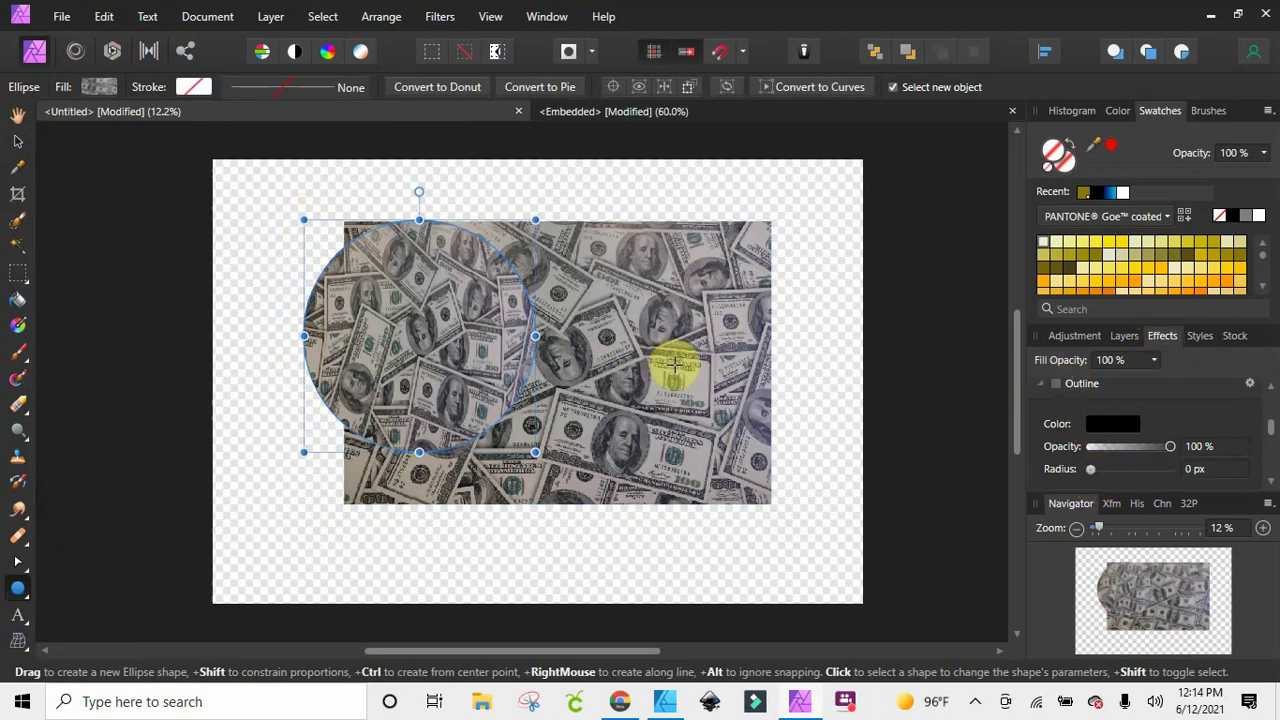
click(17, 141)
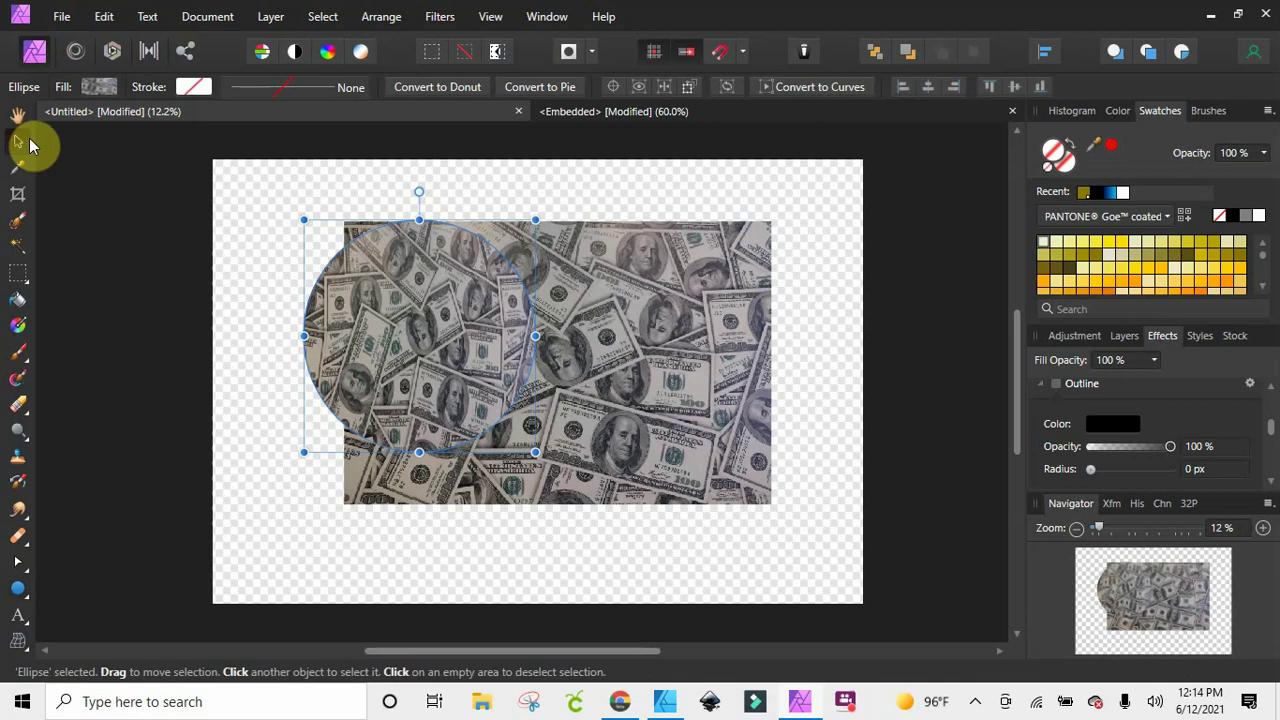
right_click(445, 272)
click(489, 232)
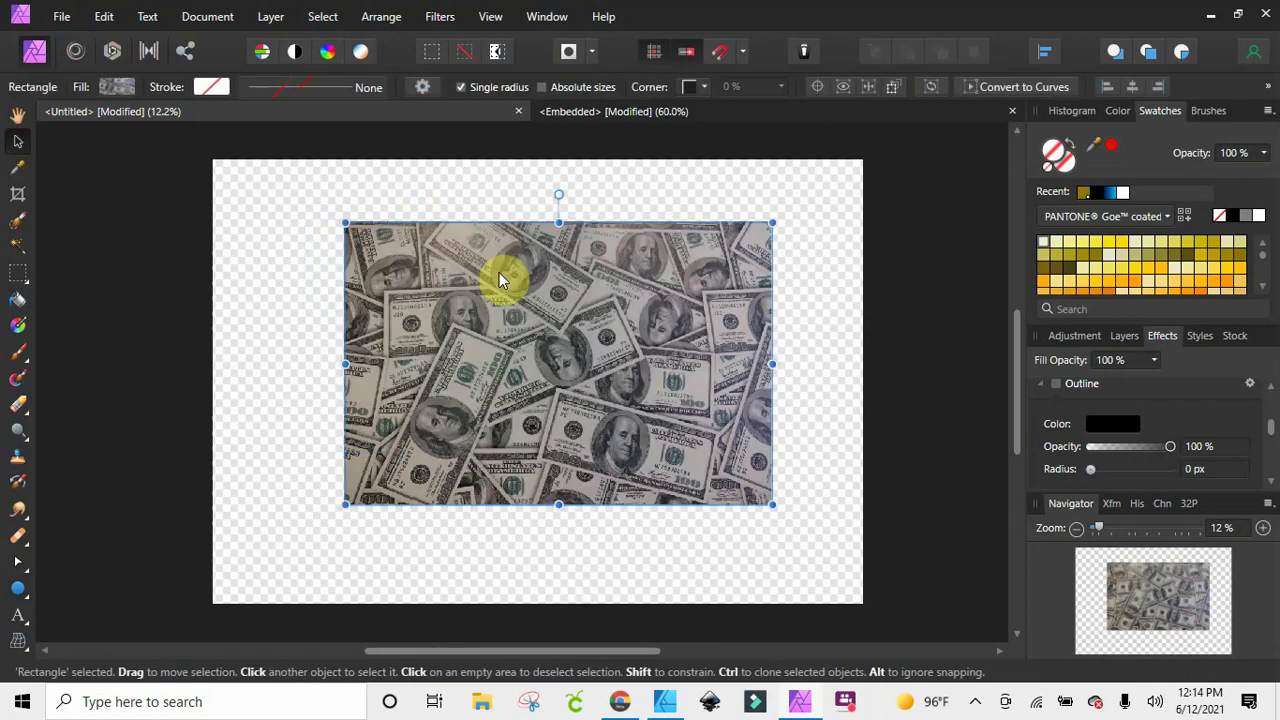
Move the dollar-bills rectangle slightly up and left, and give it a dark gold Outline effect with a 27.9 px radius
mouse_move(600, 322)
mouse_down()
mouse_move(586, 310)
mouse_move(604, 306)
mouse_up()
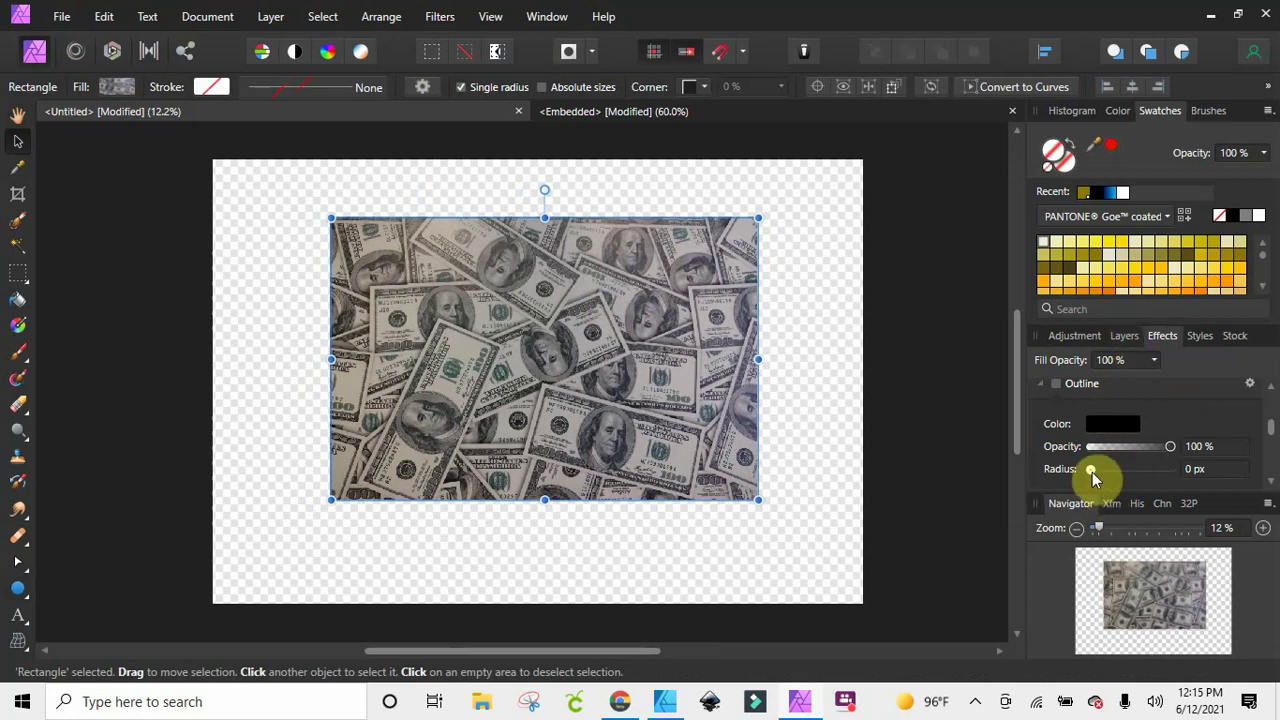
drag(1092, 472, 1135, 470)
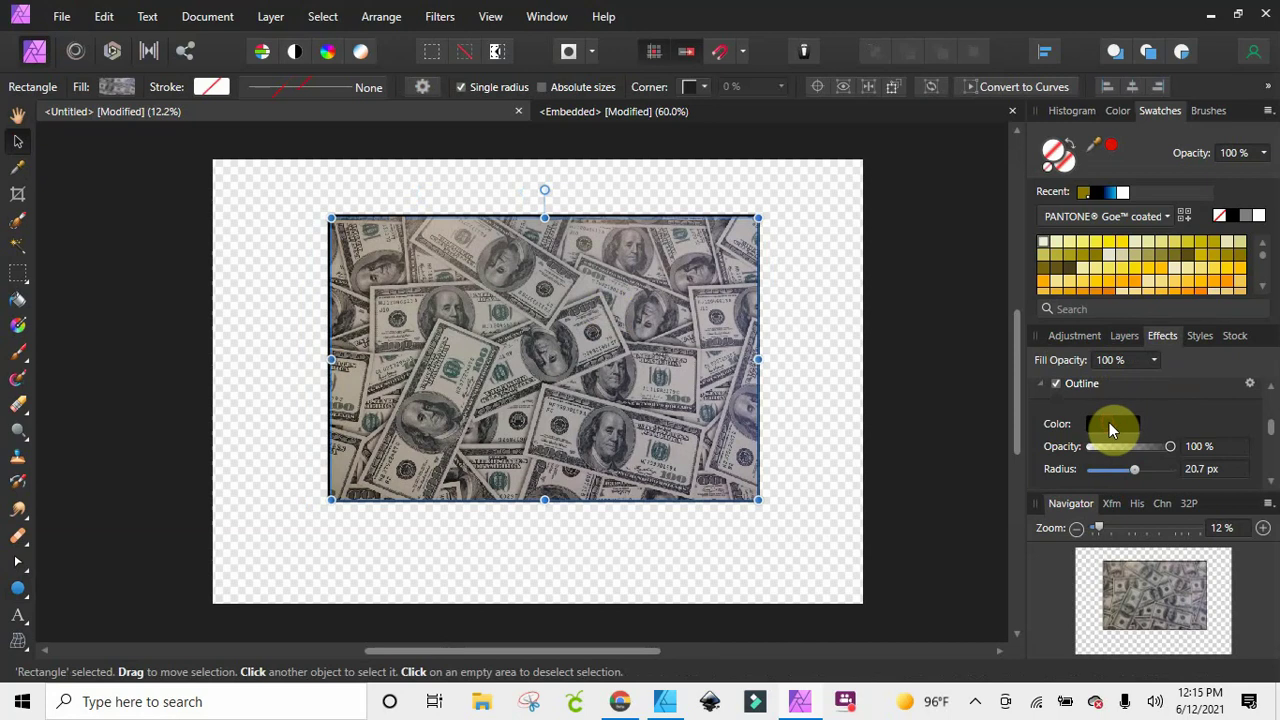
click(1109, 426)
click(1048, 486)
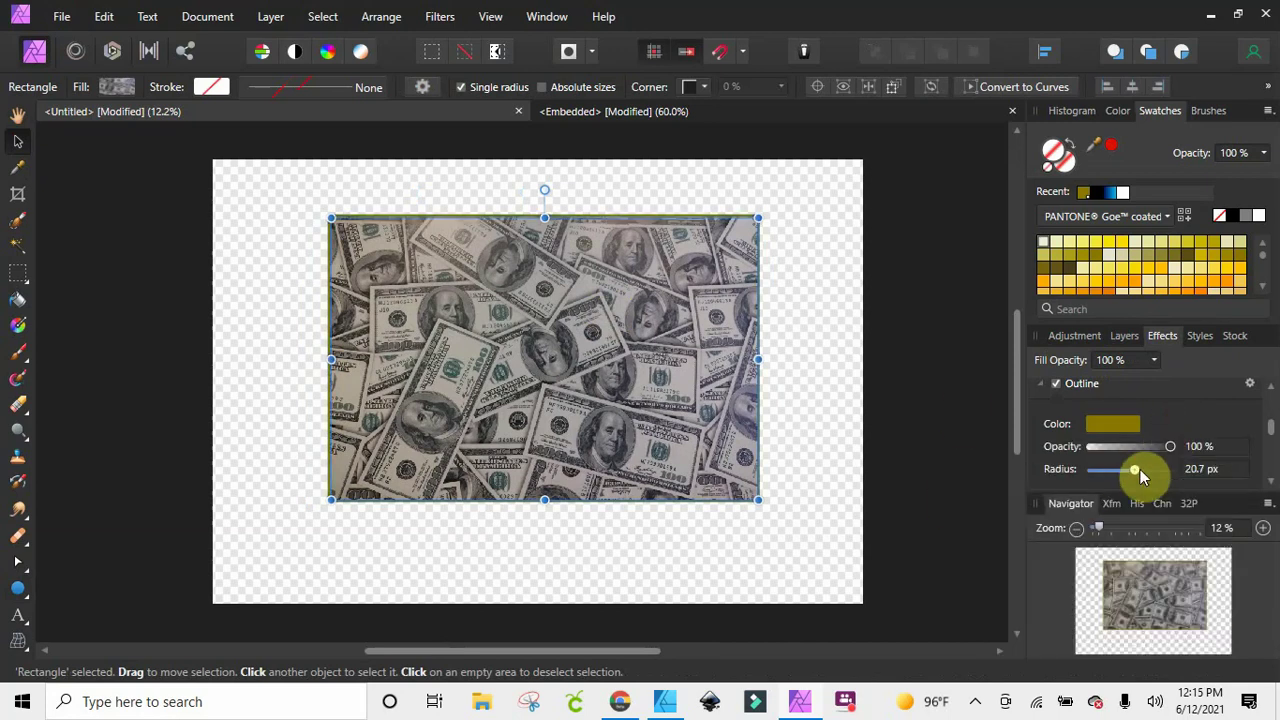
drag(1139, 470, 1143, 472)
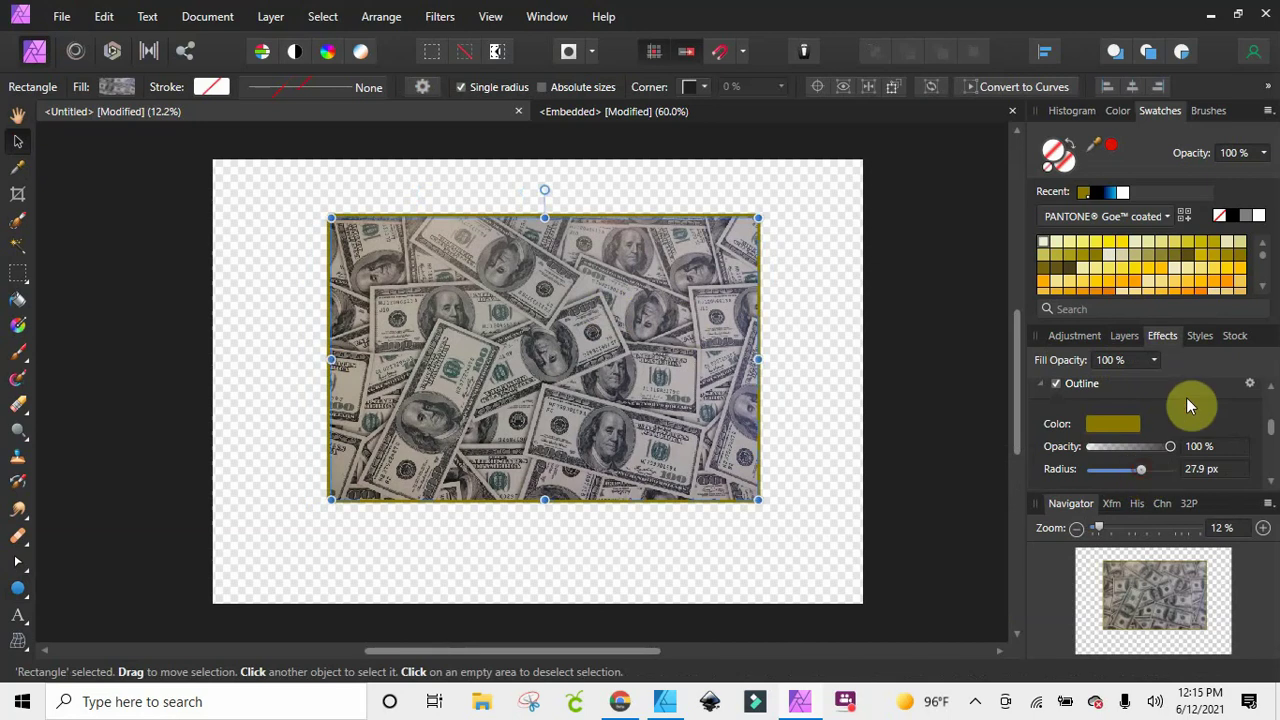
Enable the Bevel / Emboss effect on the rectangle and set its radius to 100 px
scroll(1066, 425, down, 2)
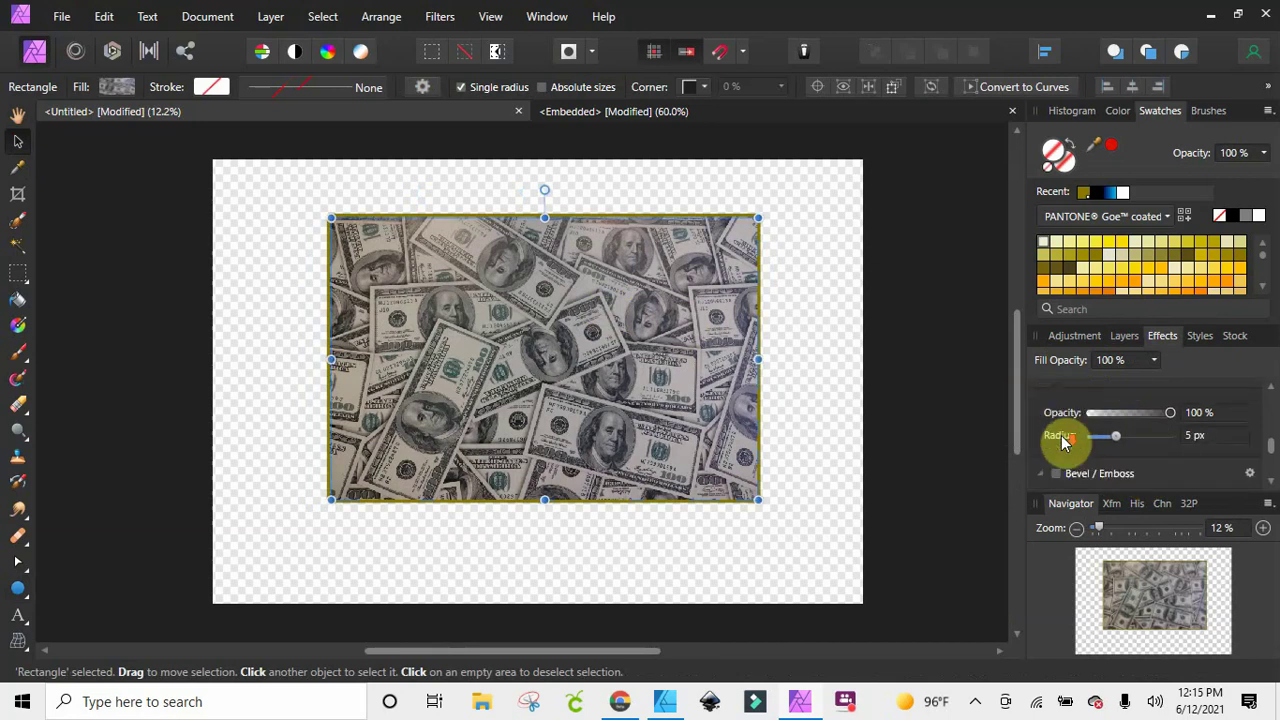
scroll(1066, 470, down, 1)
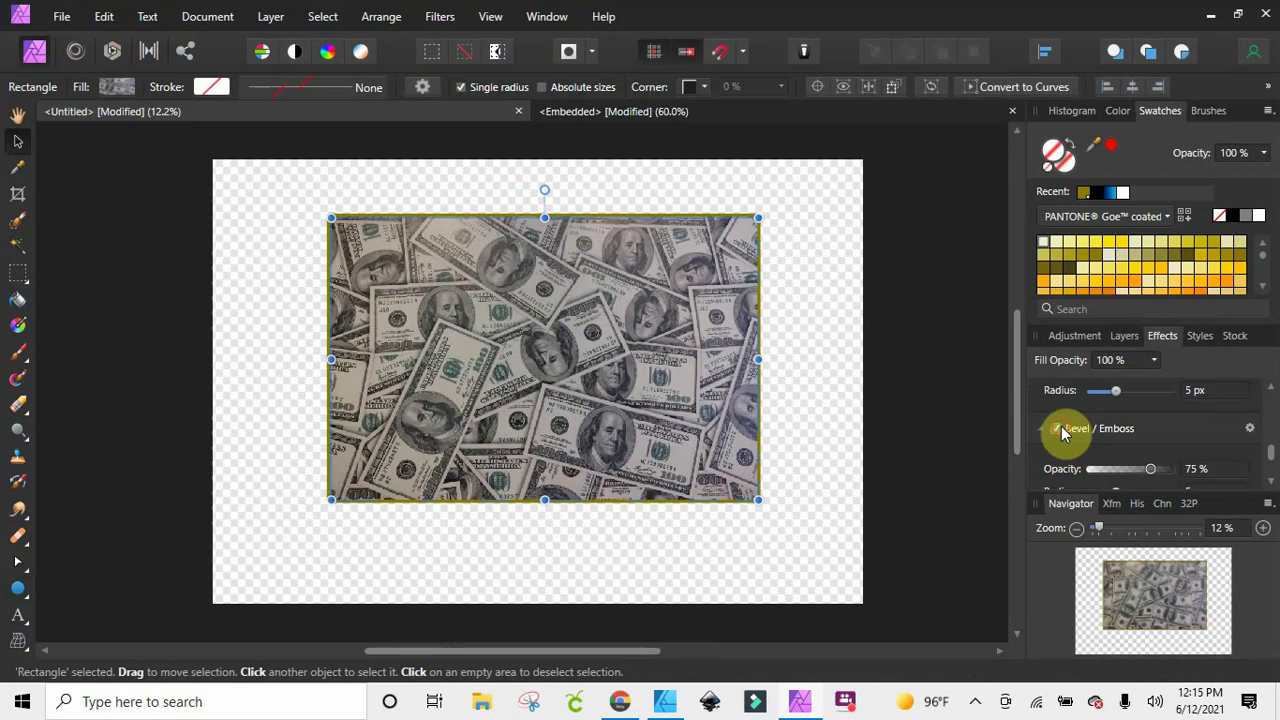
scroll(1063, 432, down, 2)
drag(1116, 408, 1177, 420)
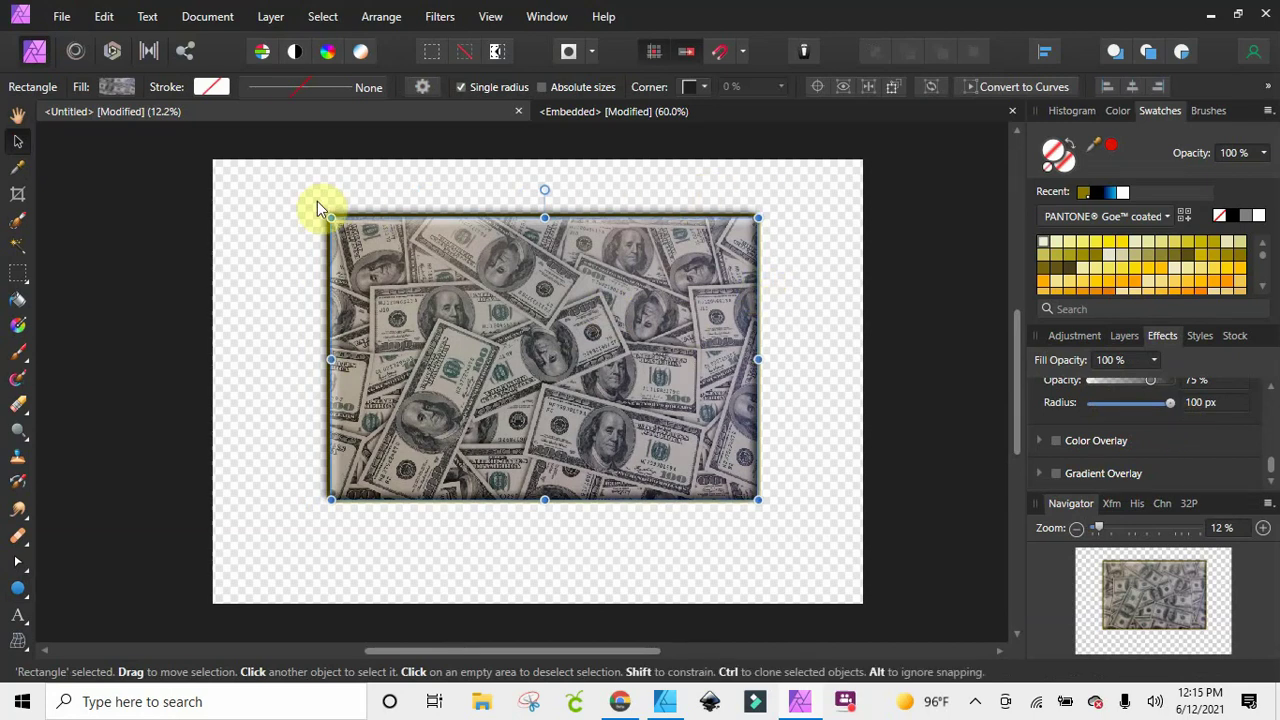
Save the rectangle's outlined and bevelled dollar-bills look as a new style in MY STYLES
click(1203, 338)
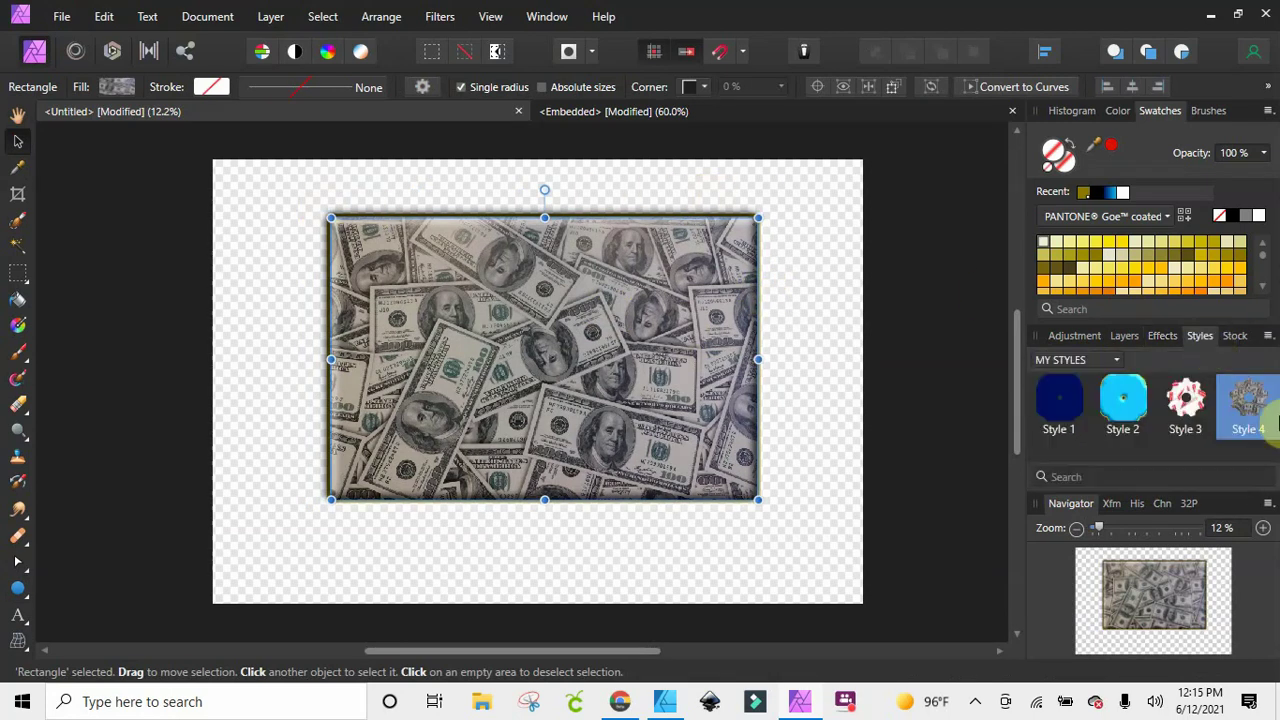
click(1268, 337)
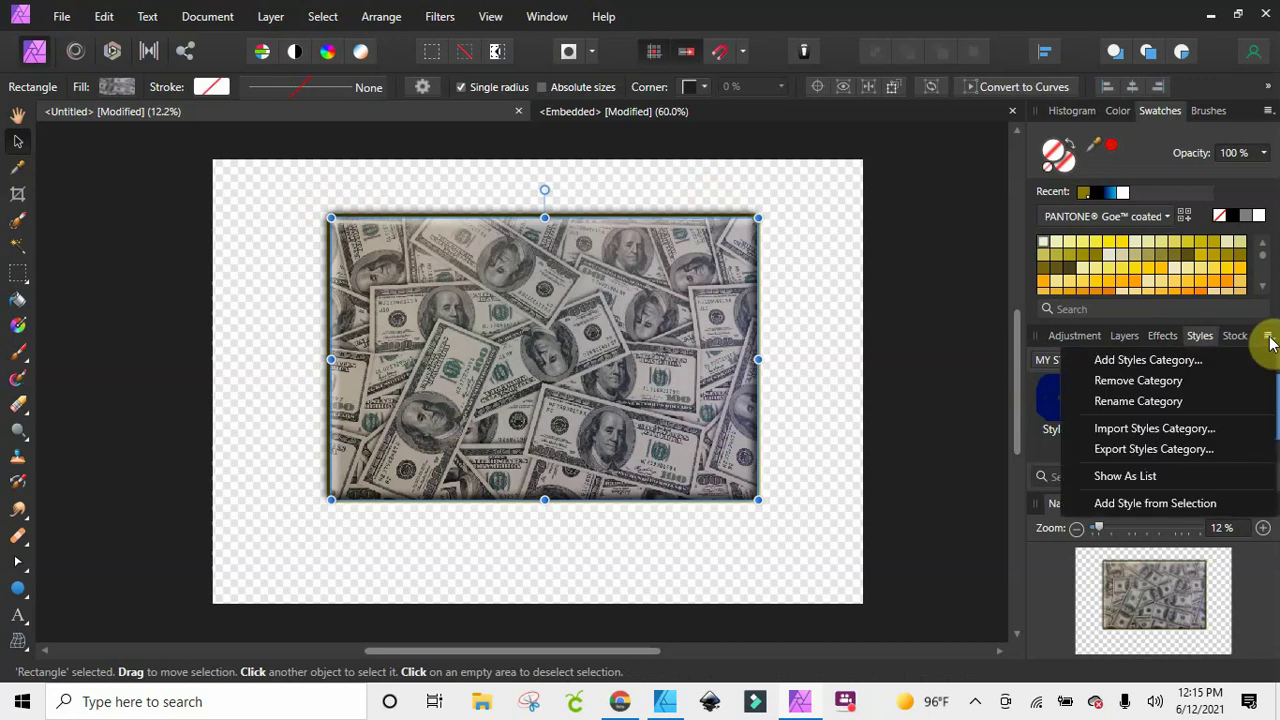
click(1196, 505)
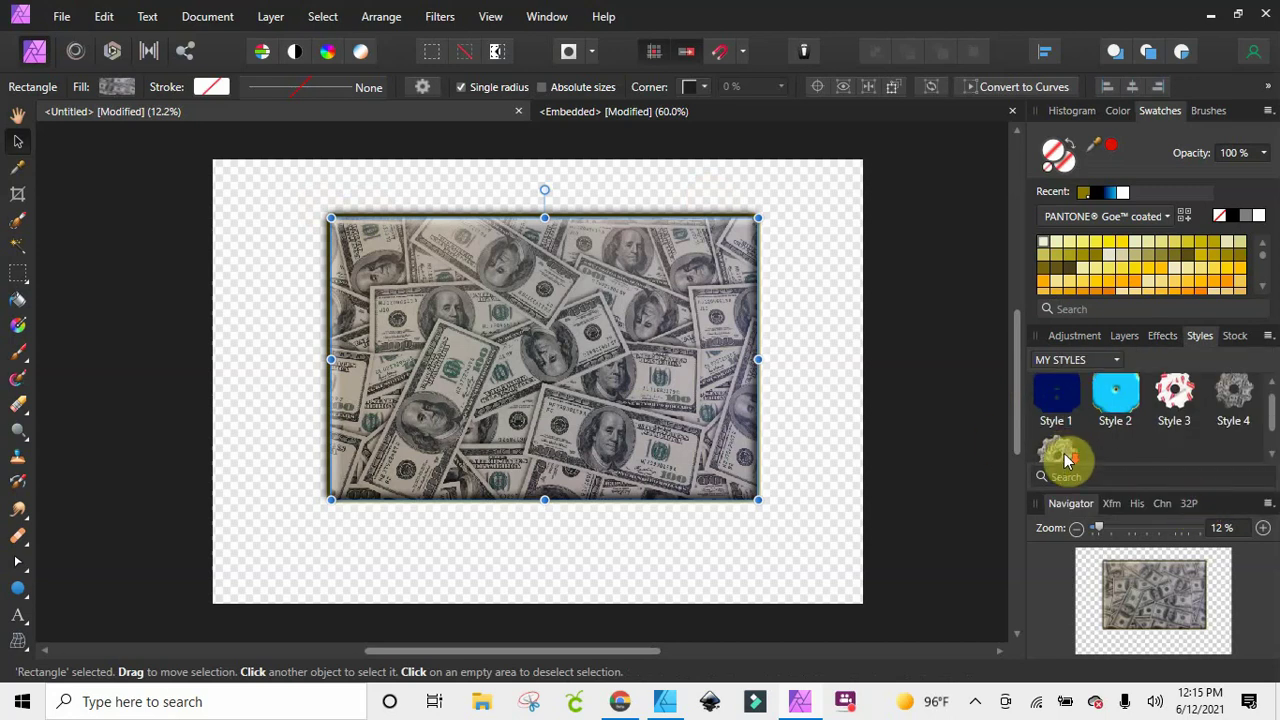
Move the rectangle toward the canvas's upper-left corner and add the art text MONEY below it
drag(1066, 457, 427, 220)
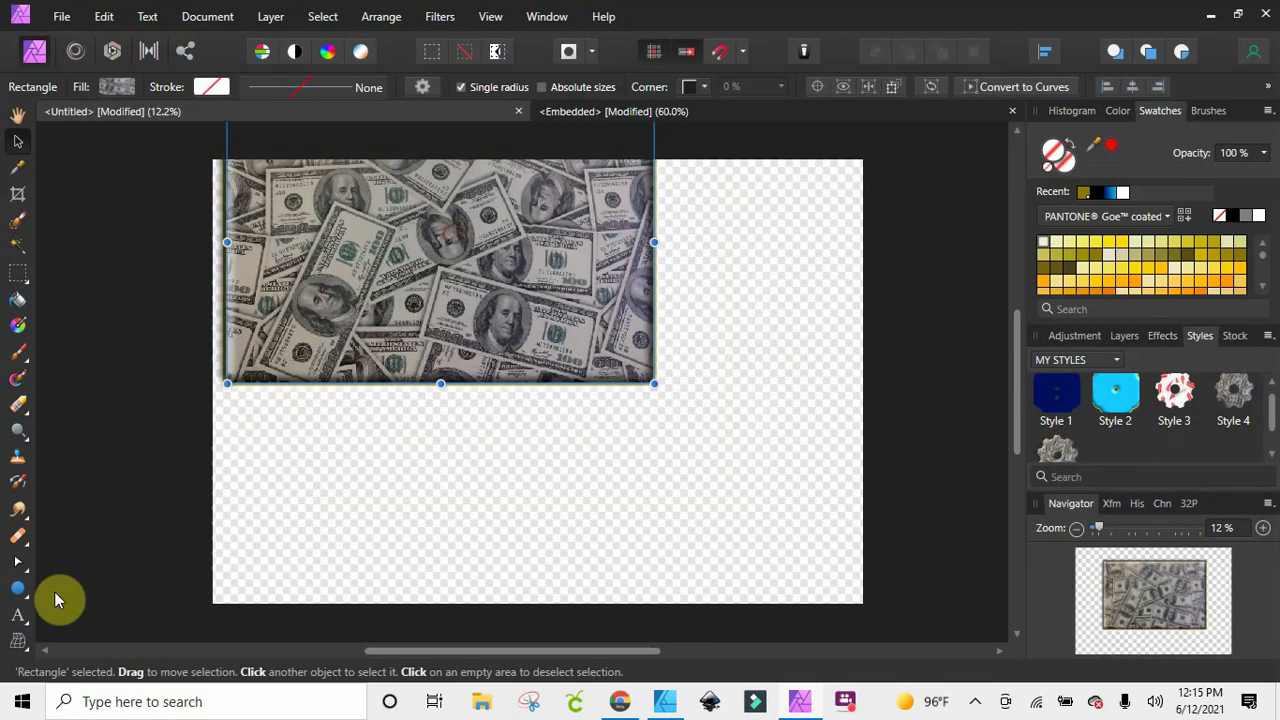
click(17, 615)
drag(270, 420, 434, 546)
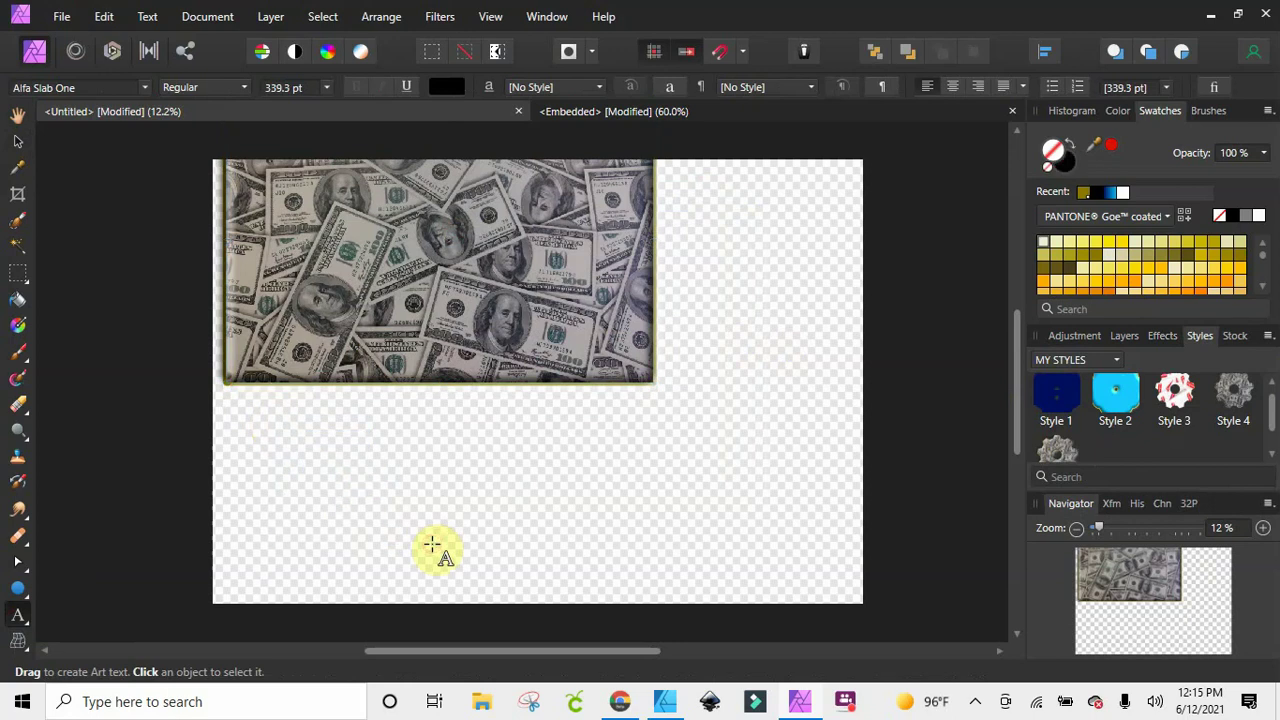
text(MONEY)
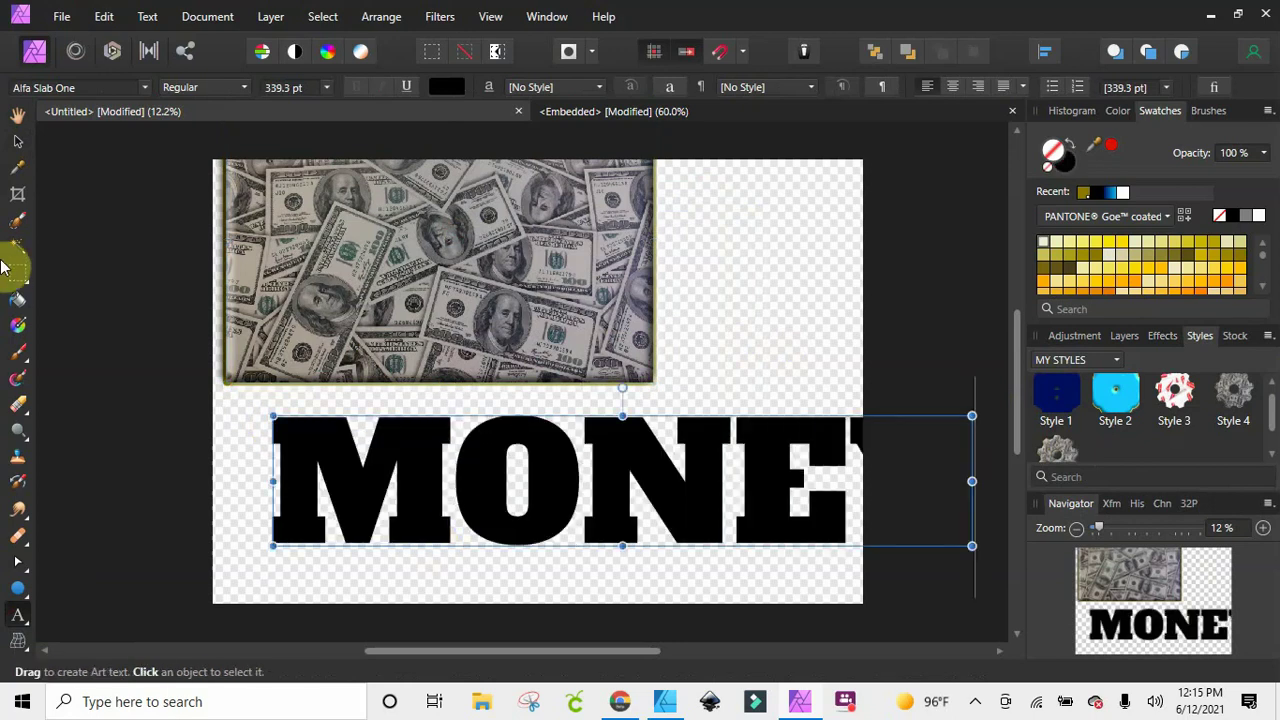
Reposition the MONEY text, shrink it to about 300 pt to fit the canvas width, and apply the newly saved dollar-bills style
click(17, 141)
drag(638, 507, 594, 509)
drag(929, 544, 847, 531)
click(1057, 450)
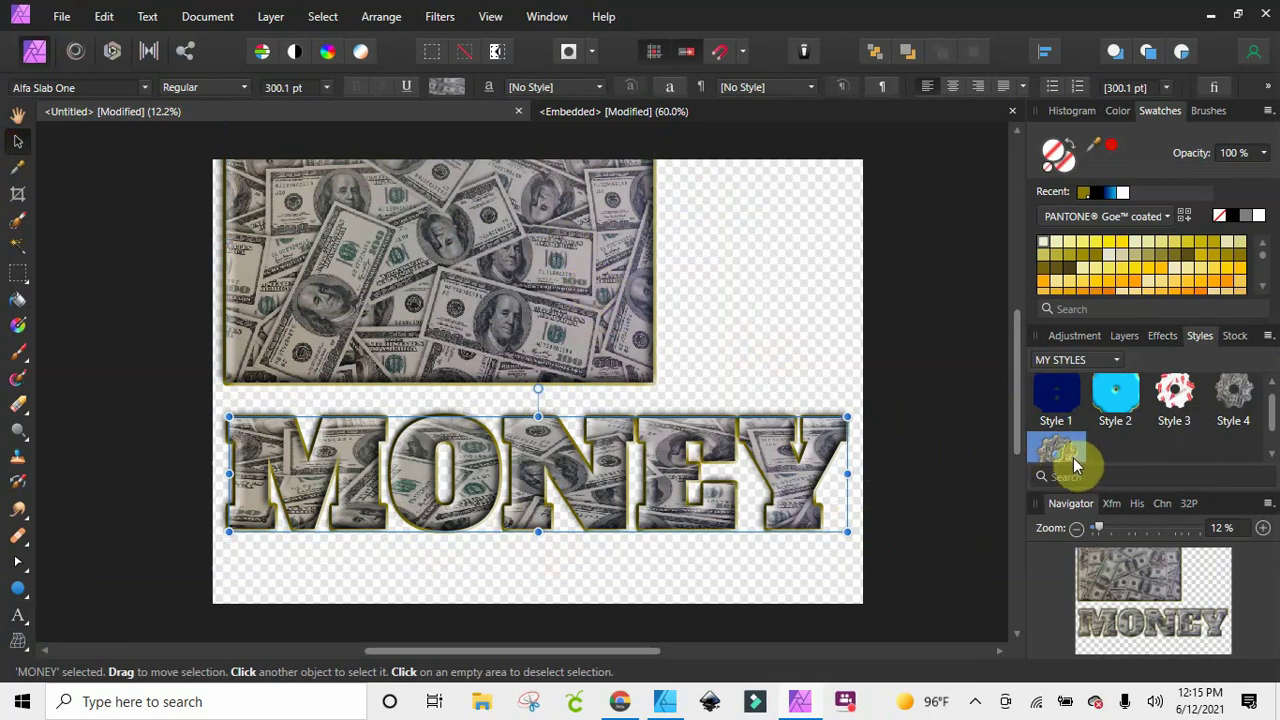
Move the MONEY text lower on the canvas and place the rectangle above it against the canvas's upper edge
drag(607, 318, 665, 373)
drag(692, 499, 701, 542)
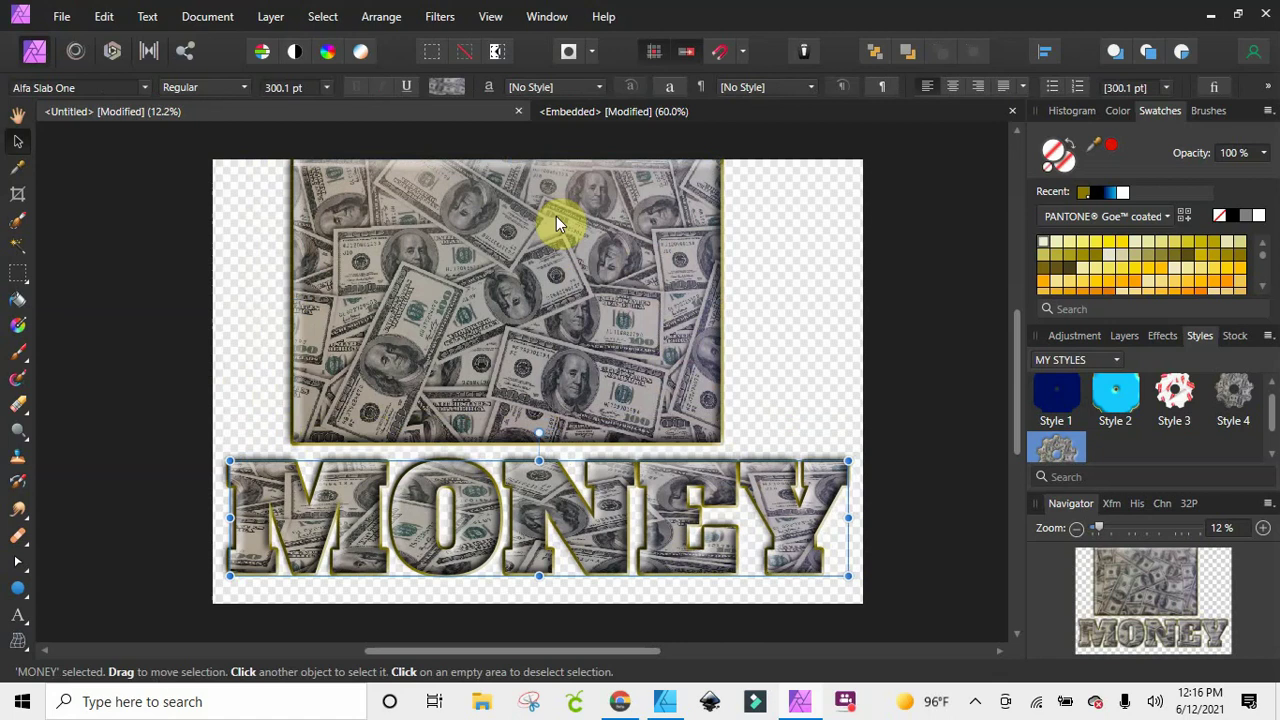
mouse_move(556, 216)
mouse_down()
mouse_move(562, 278)
mouse_move(551, 265)
mouse_move(614, 266)
mouse_move(601, 285)
mouse_move(597, 258)
mouse_up()
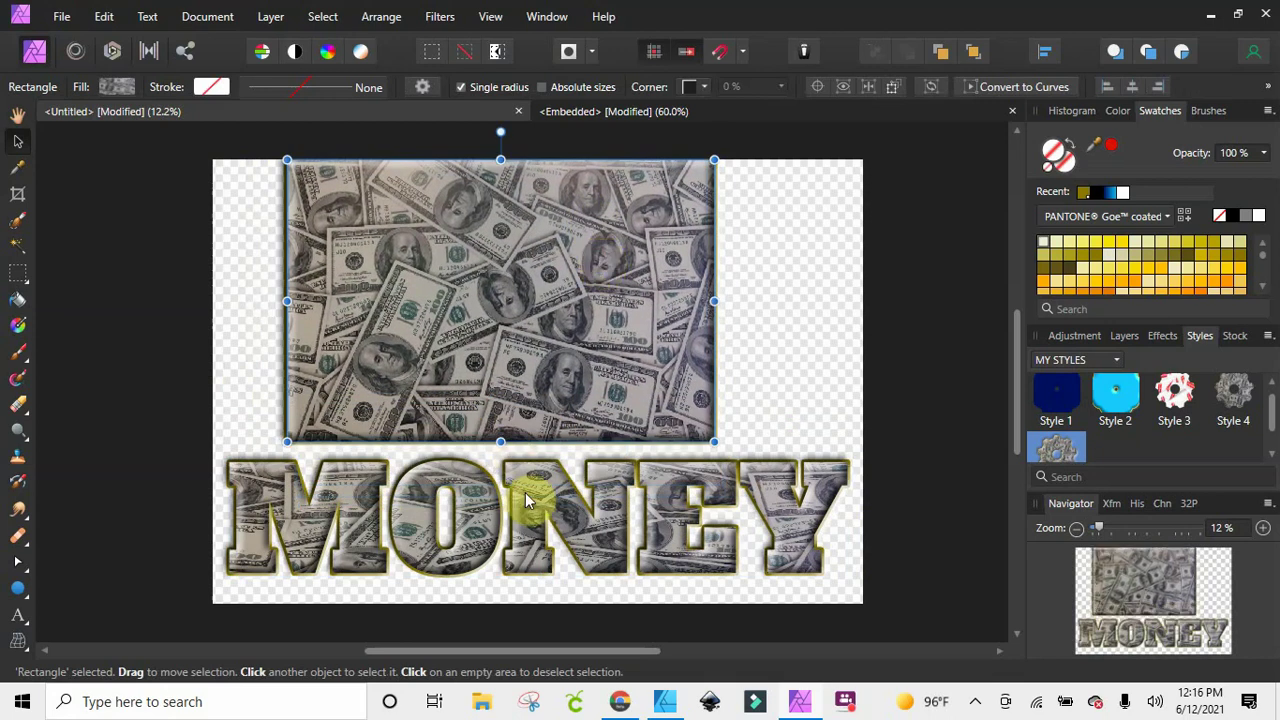
Cut the MONEY text from the canvas
click(563, 484)
right_click(565, 482)
click(658, 31)
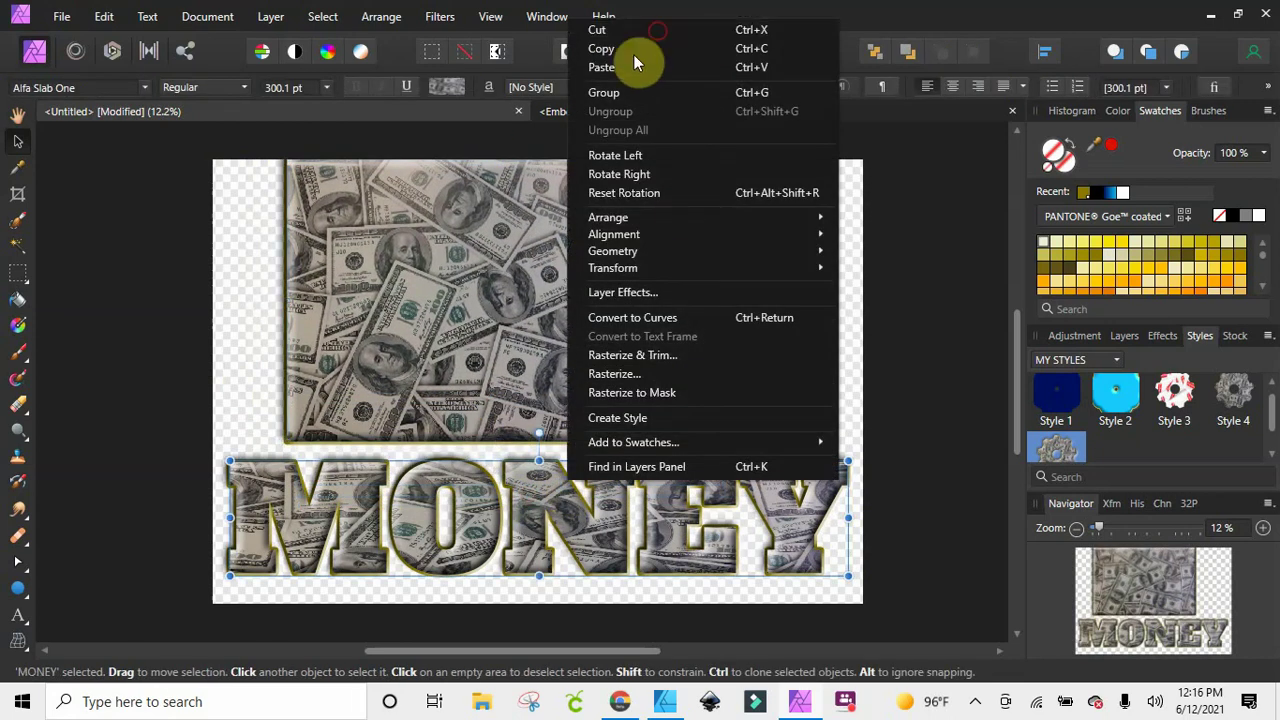
Cut the dollar-bills rectangle from the canvas and draw a new large rectangle in the middle of the canvas
right_click(580, 266)
click(641, 230)
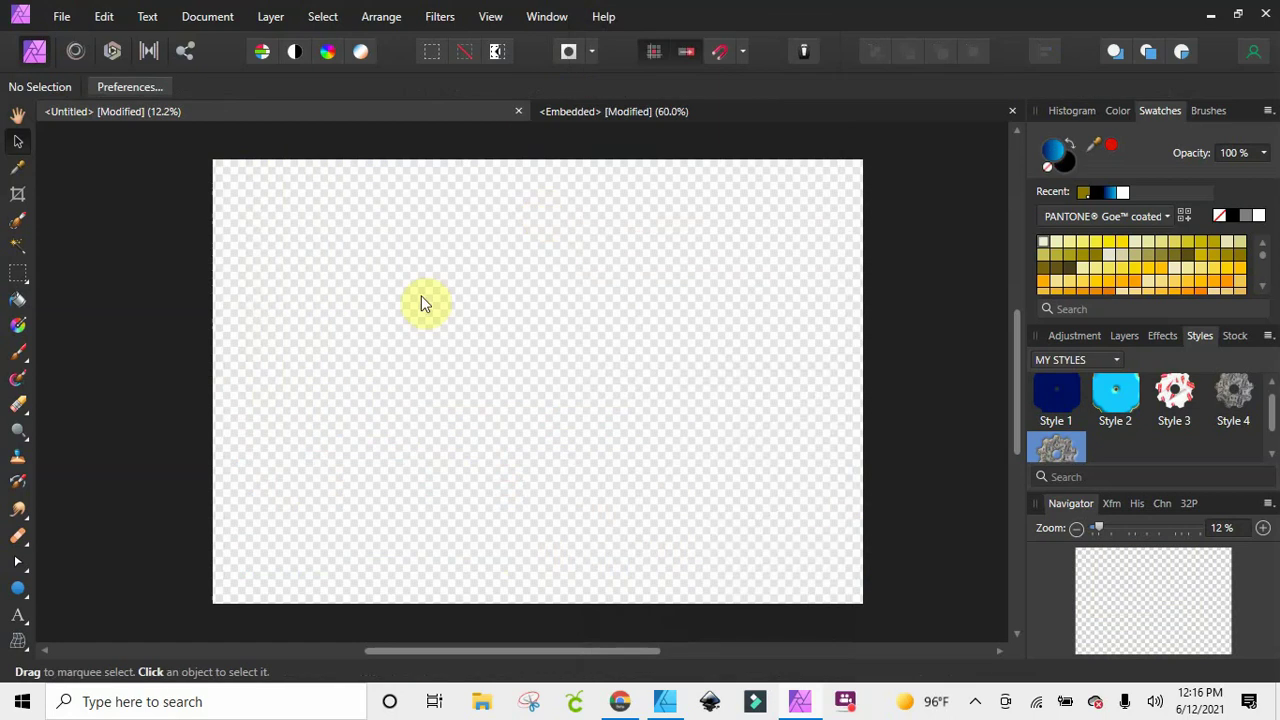
click(18, 588)
drag(275, 195, 749, 443)
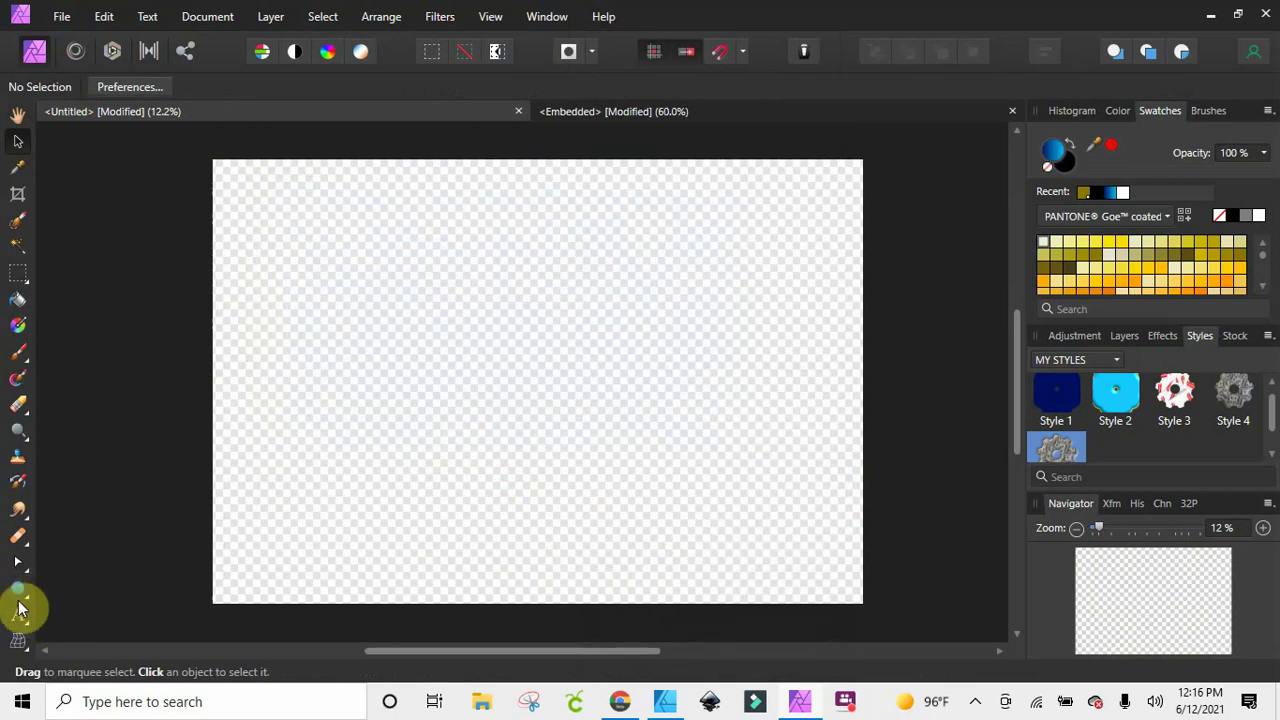
click(20, 590)
click(80, 94)
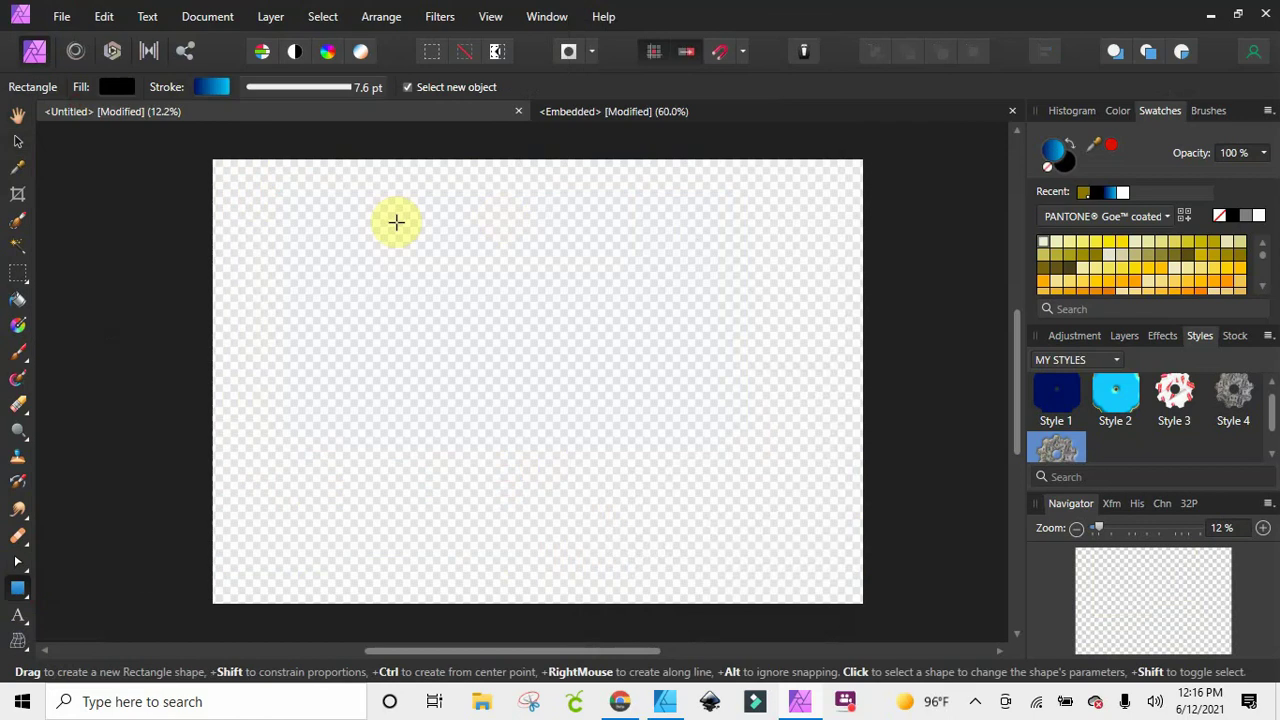
mouse_move(308, 215)
mouse_down()
mouse_move(343, 215)
mouse_move(757, 443)
mouse_move(774, 514)
mouse_up()
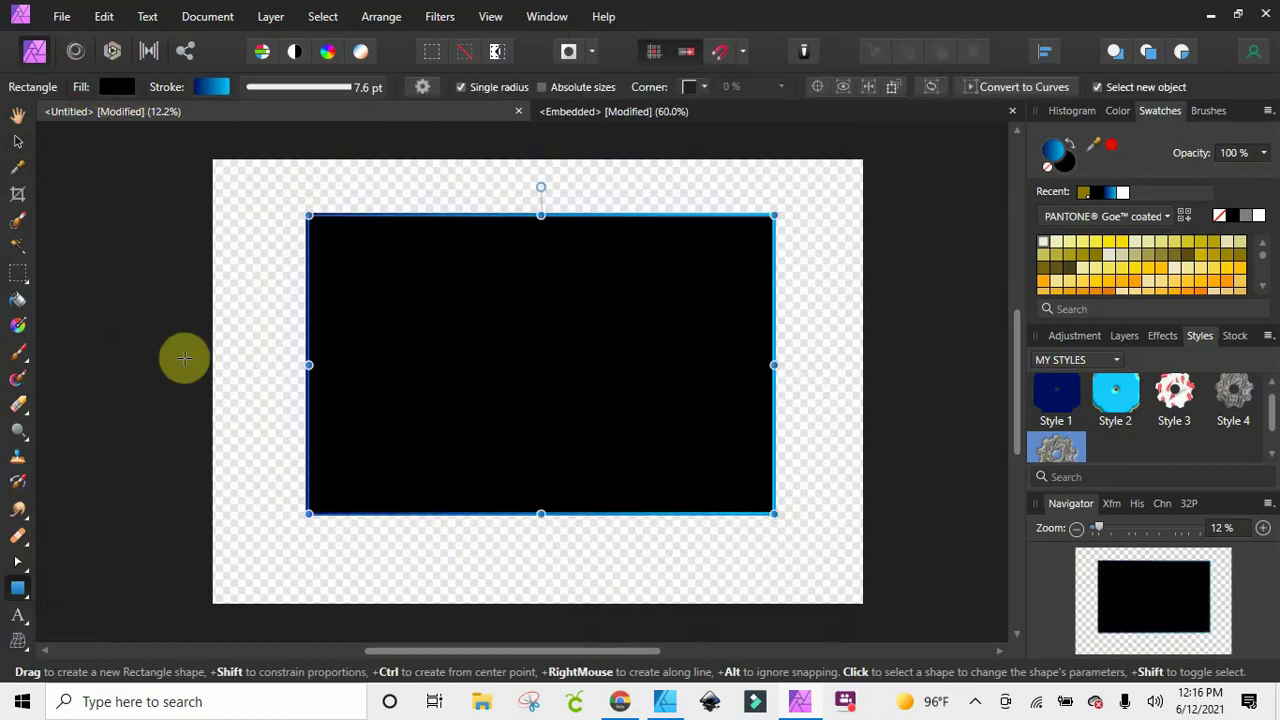
Apply a horizontal linear gradient fill across the rectangle and set its starting color to golden yellow
click(20, 326)
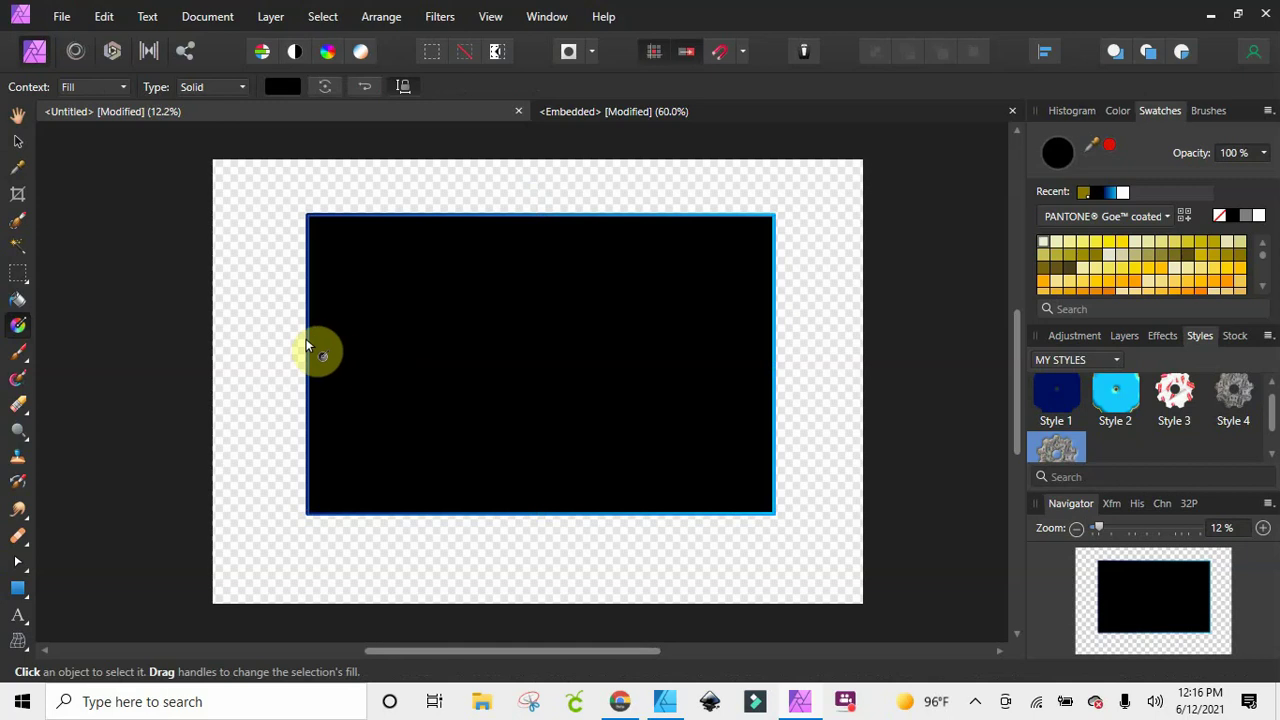
drag(312, 360, 768, 365)
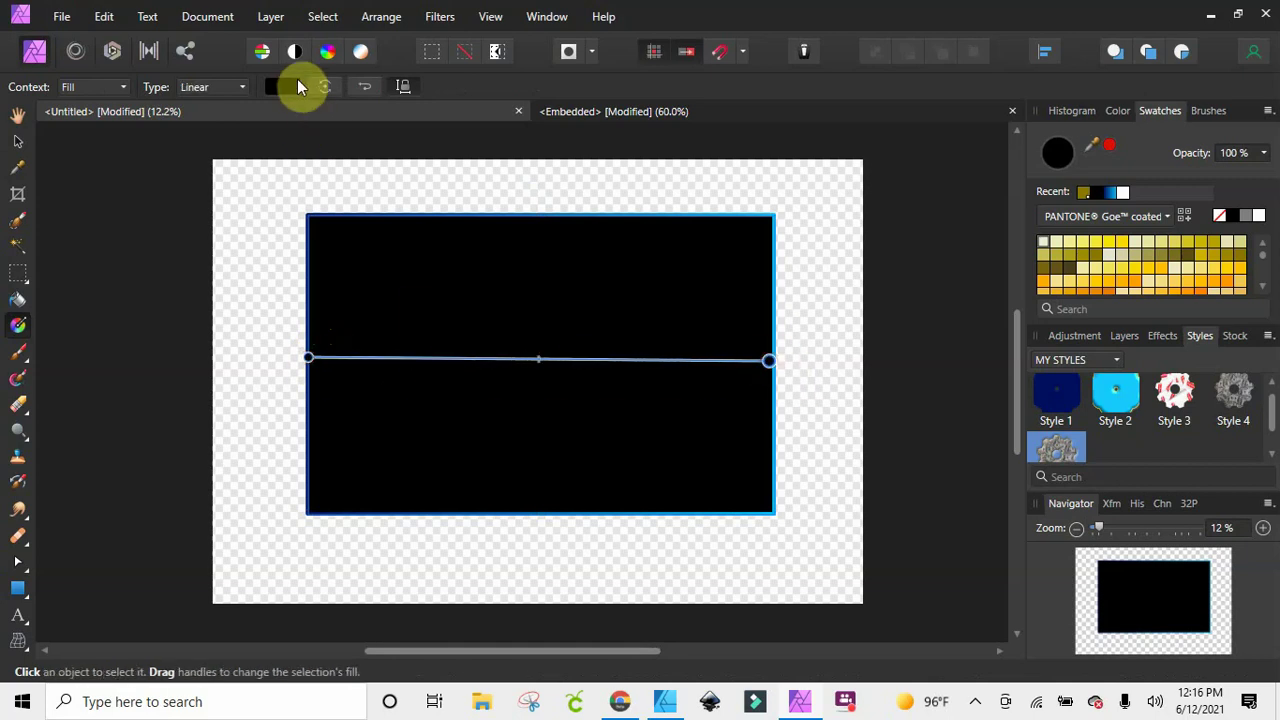
click(277, 87)
click(218, 253)
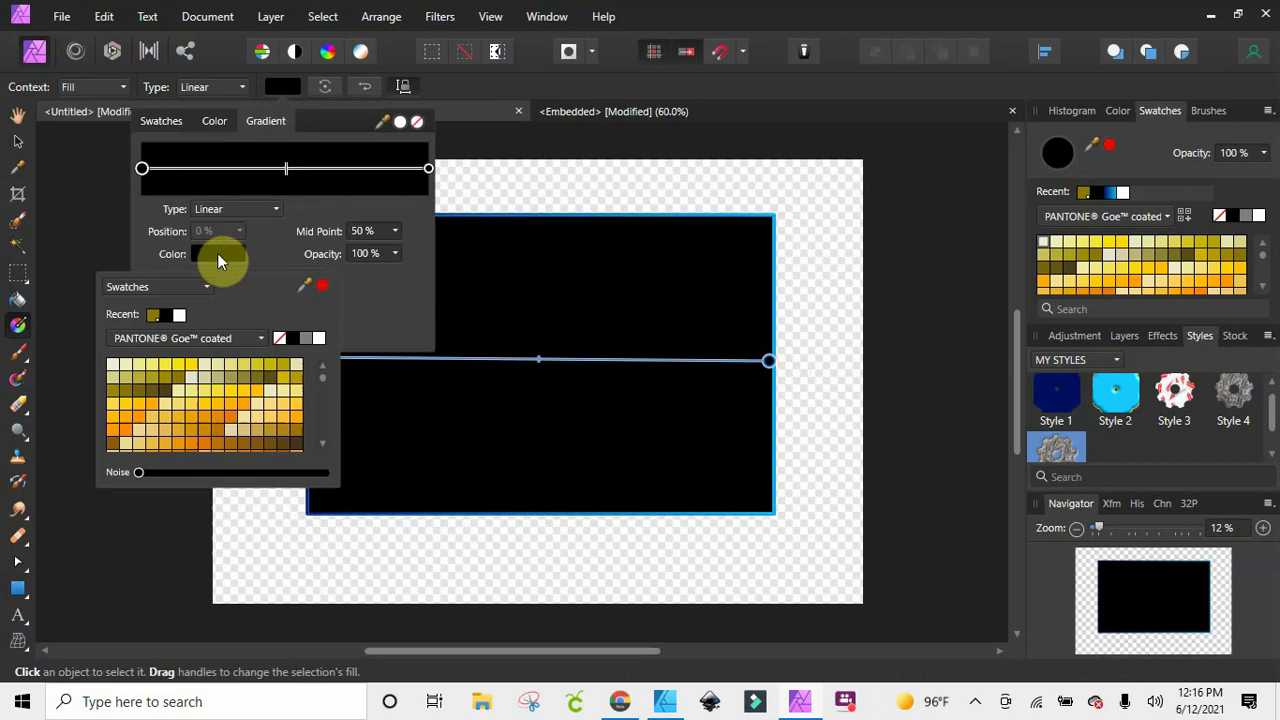
click(113, 406)
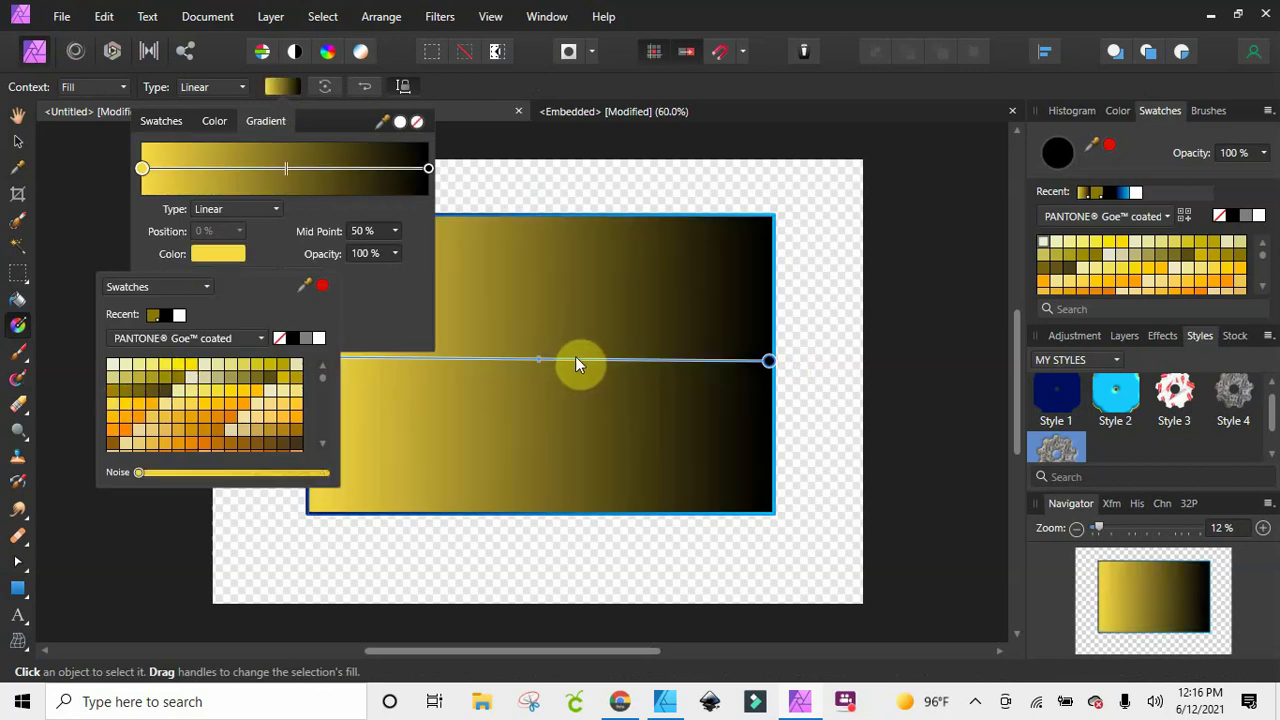
Insert a gradient stop at about 65 % along the rectangle's fill and set its color to white
click(608, 358)
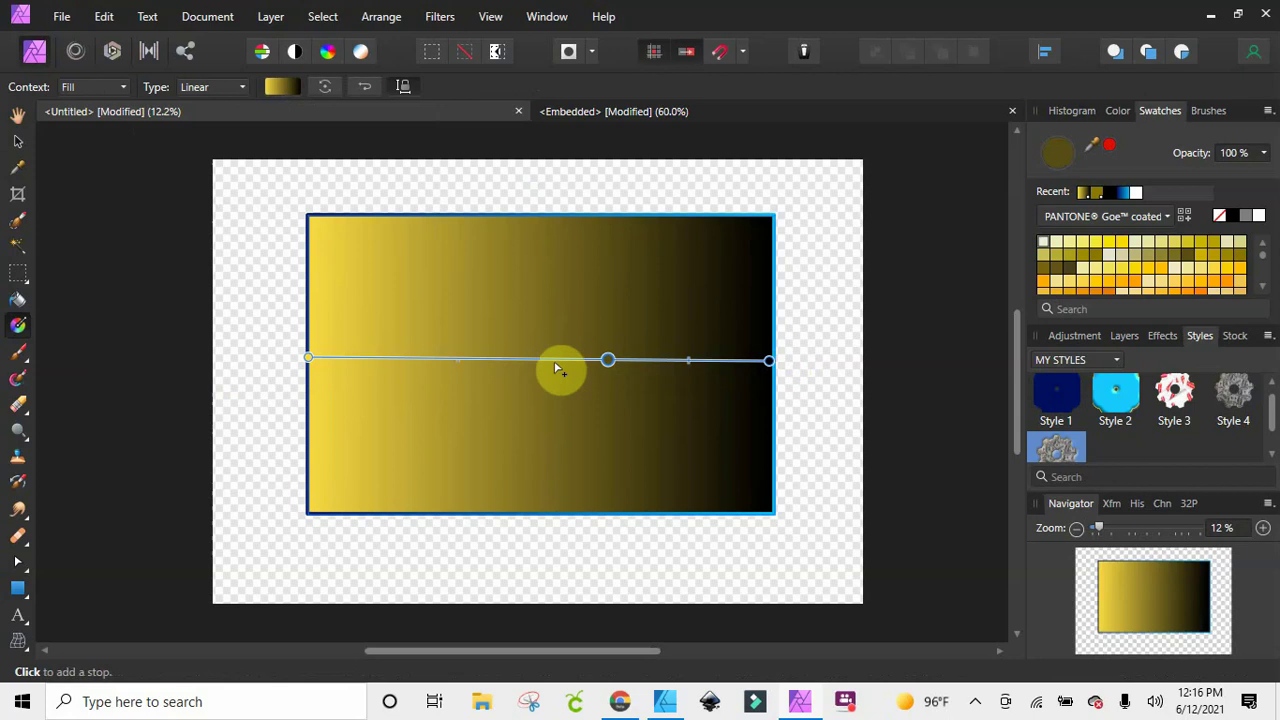
click(278, 86)
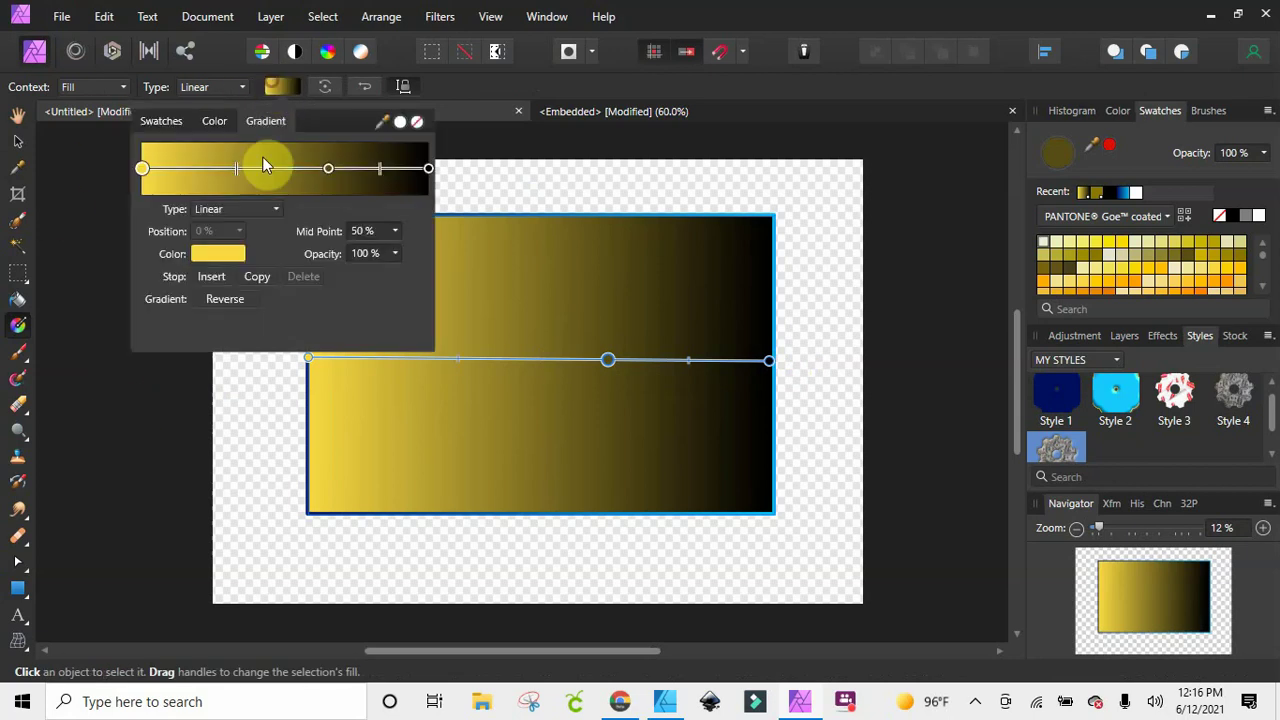
click(331, 168)
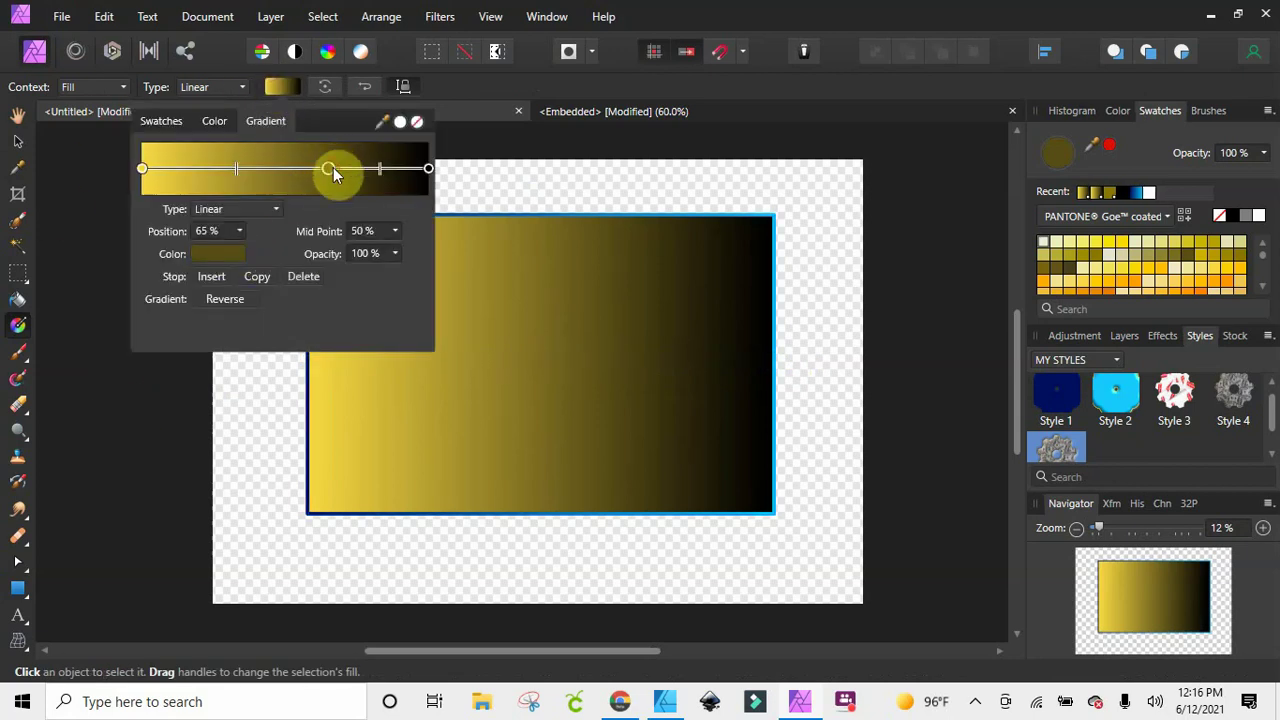
click(213, 253)
click(318, 339)
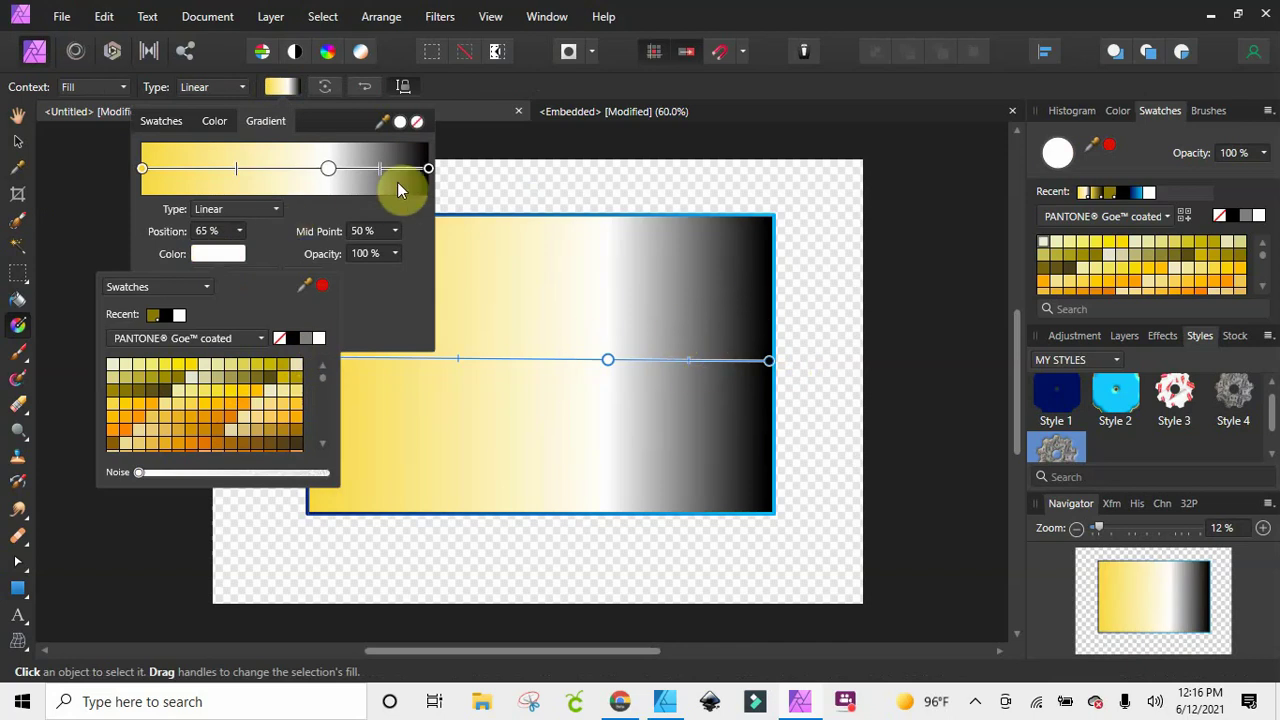
Set the end stop of the rectangle's gradient fill to dark orange and deselect the rectangle
click(430, 172)
click(430, 172)
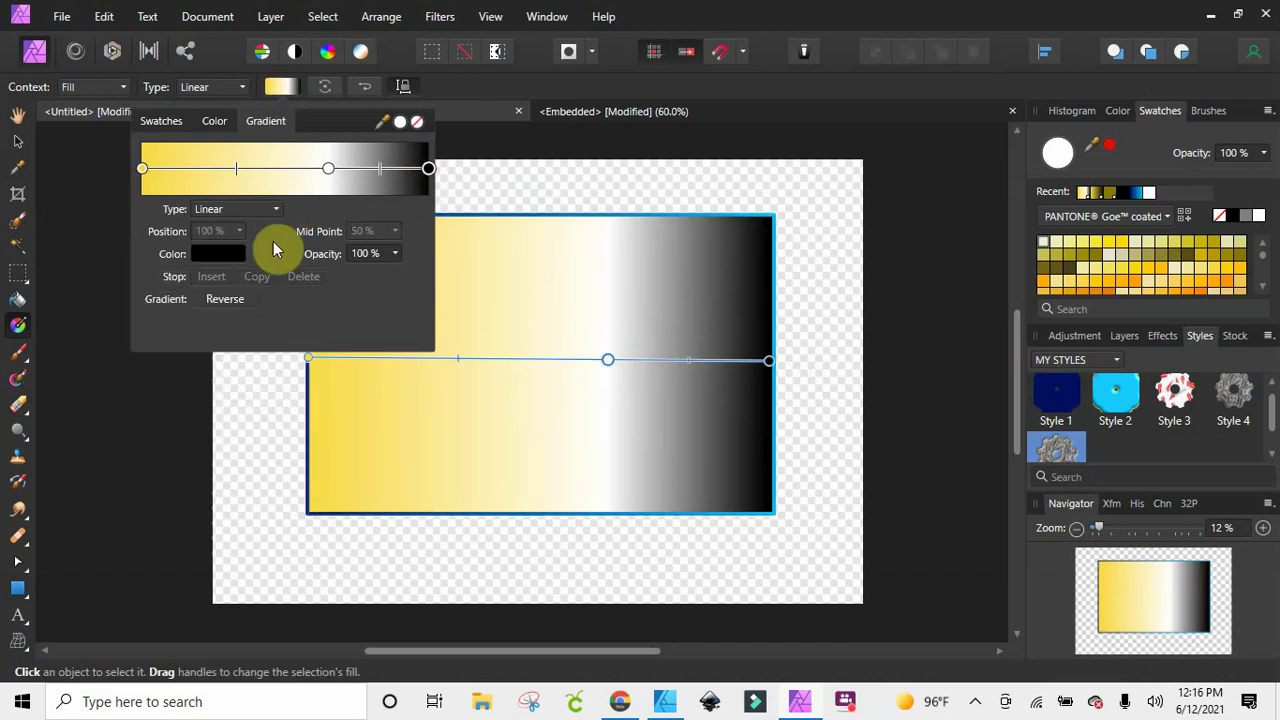
click(214, 254)
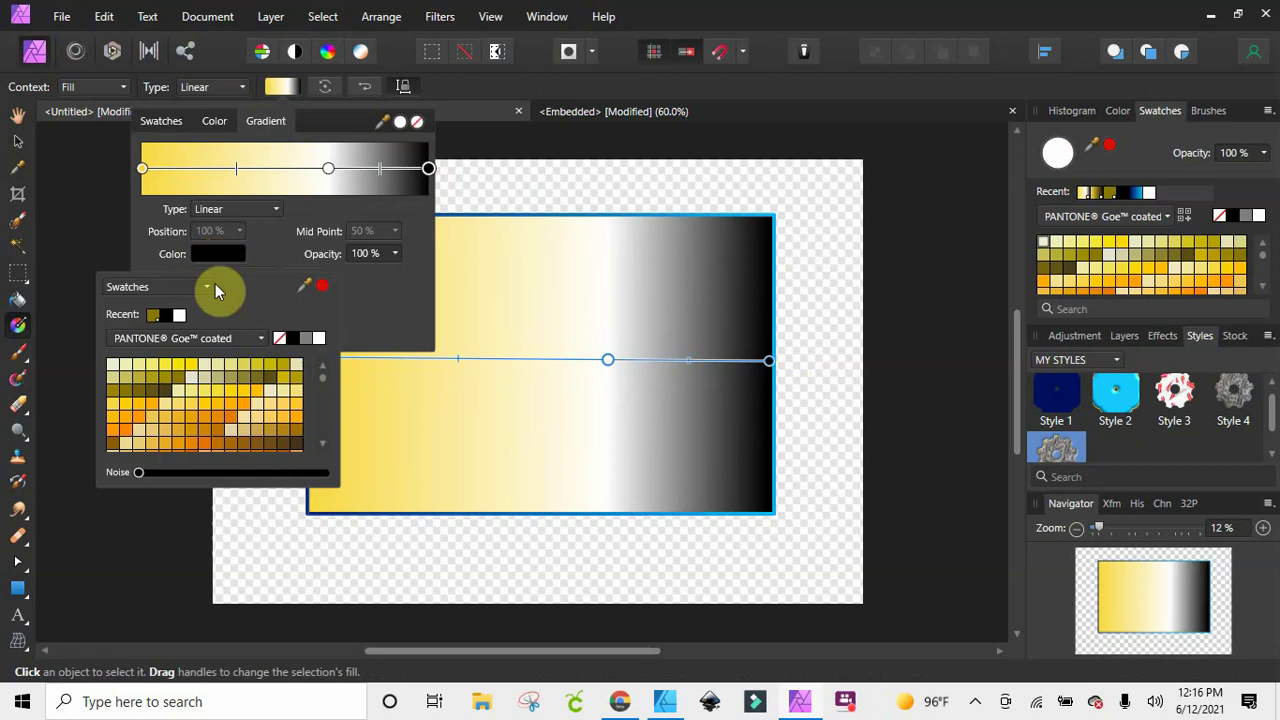
click(206, 441)
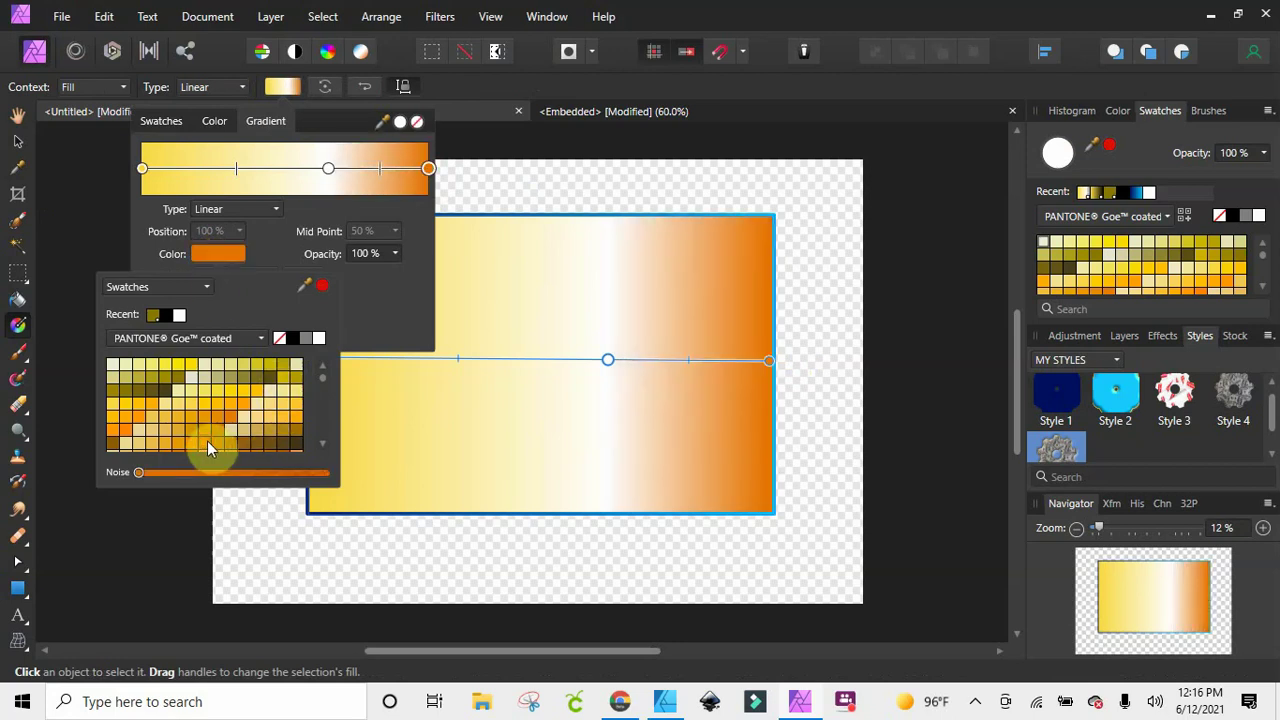
click(545, 194)
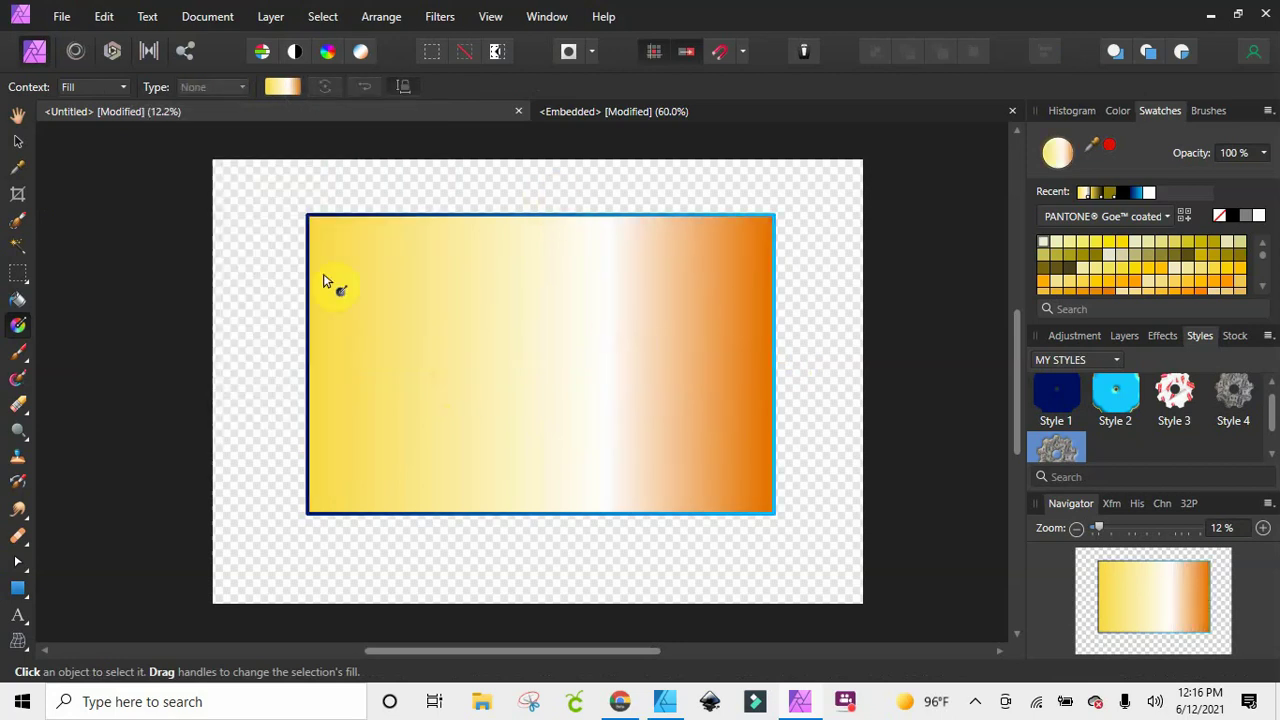
Try to remove the rectangle's blue outline by setting the gradient context to Stroke and its color to none
click(119, 89)
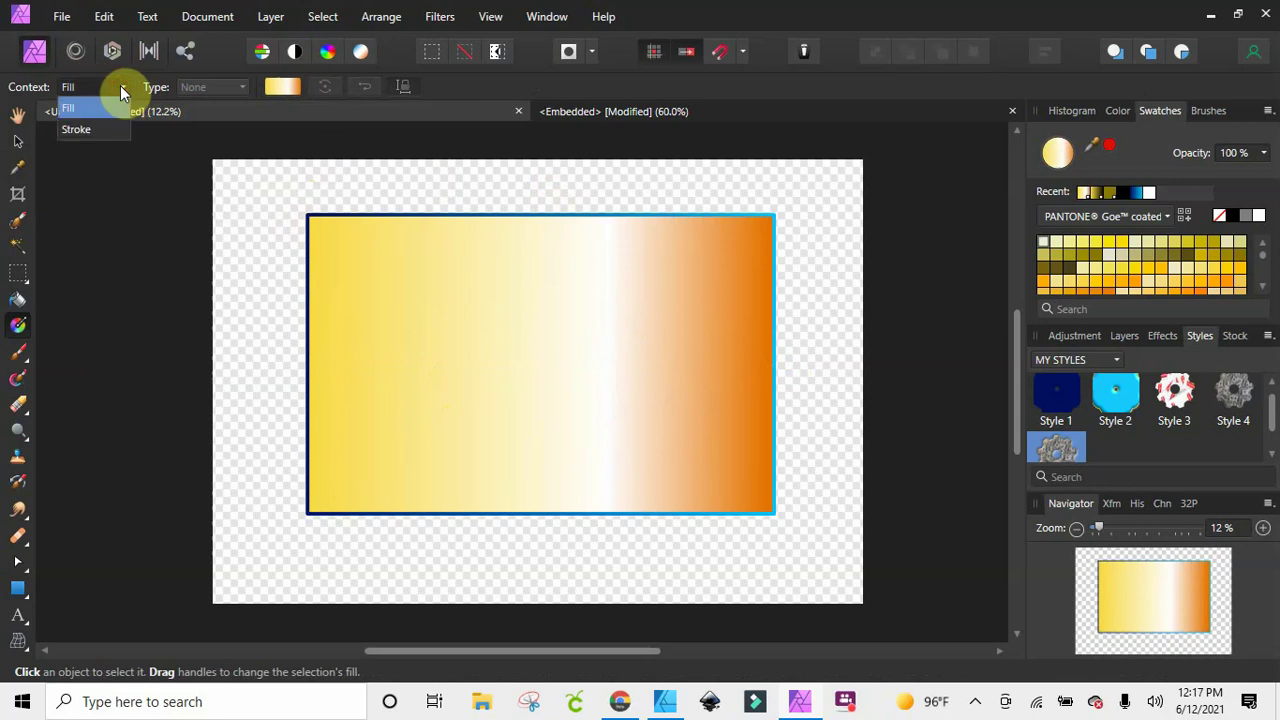
click(83, 131)
click(281, 87)
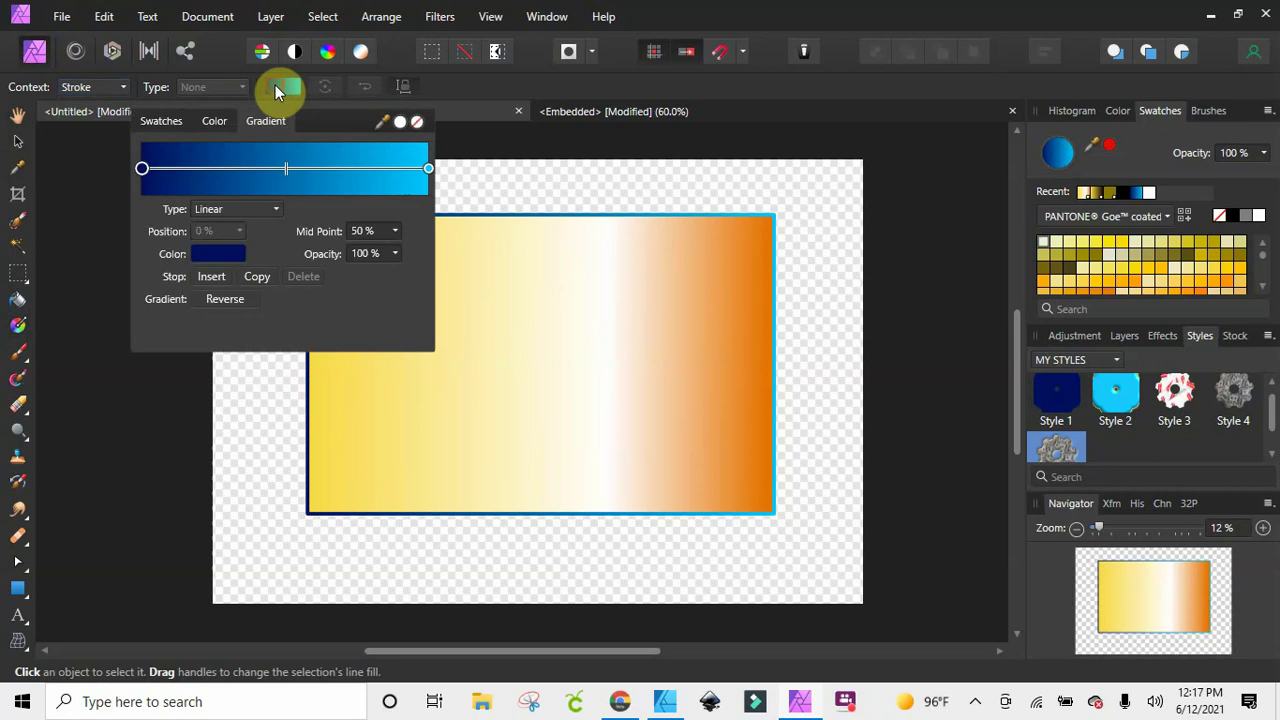
click(216, 256)
click(415, 118)
click(415, 120)
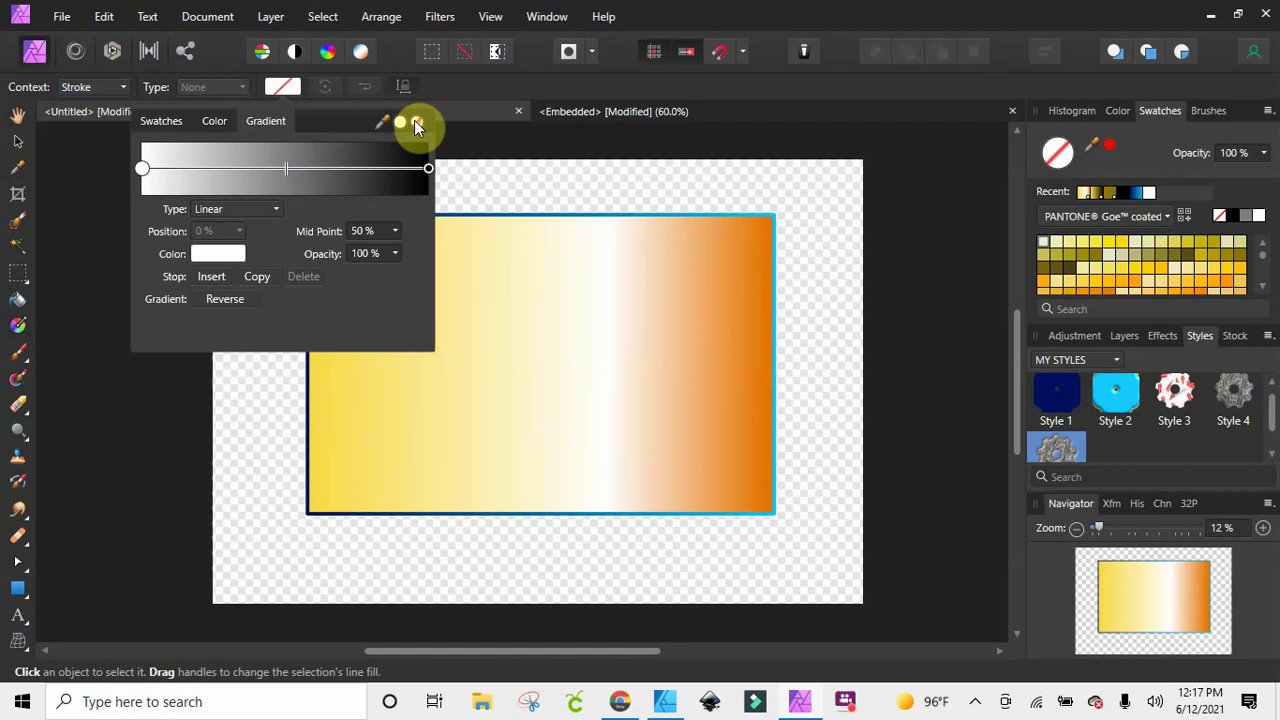
click(281, 89)
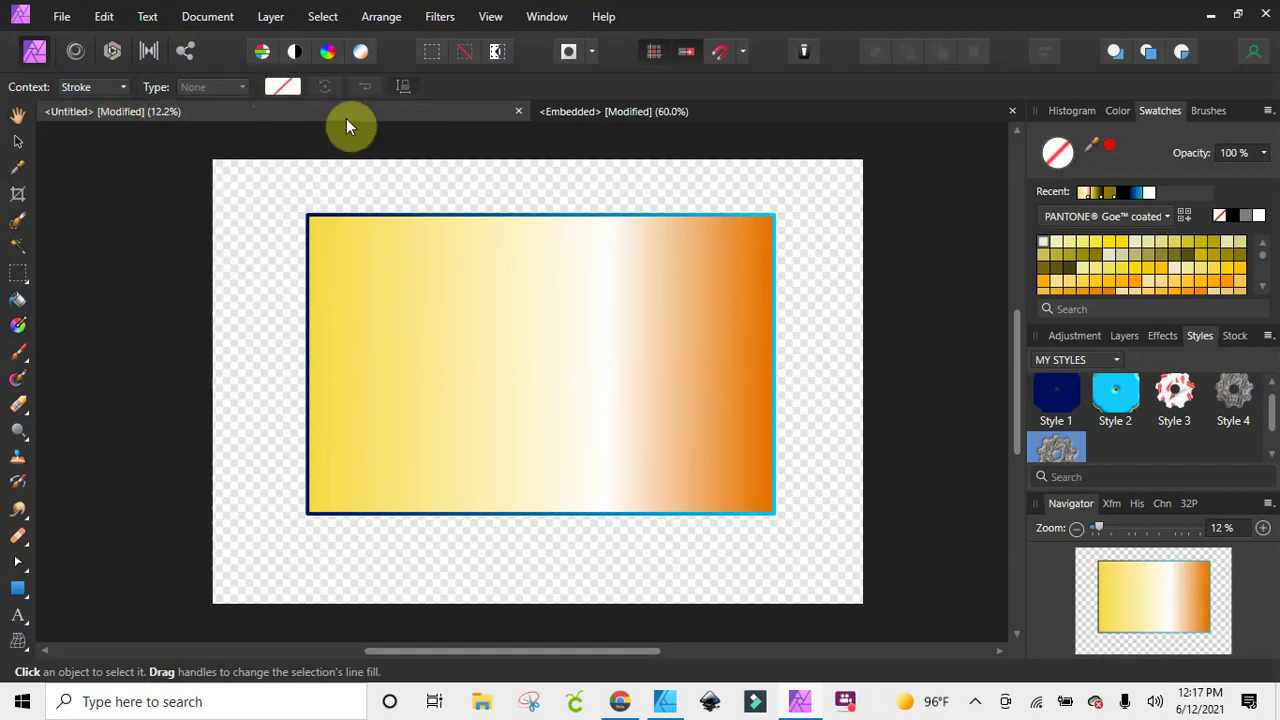
Remove the gradient rectangle's outline by setting its stroke to none and the stroke width to 0 pt
click(20, 143)
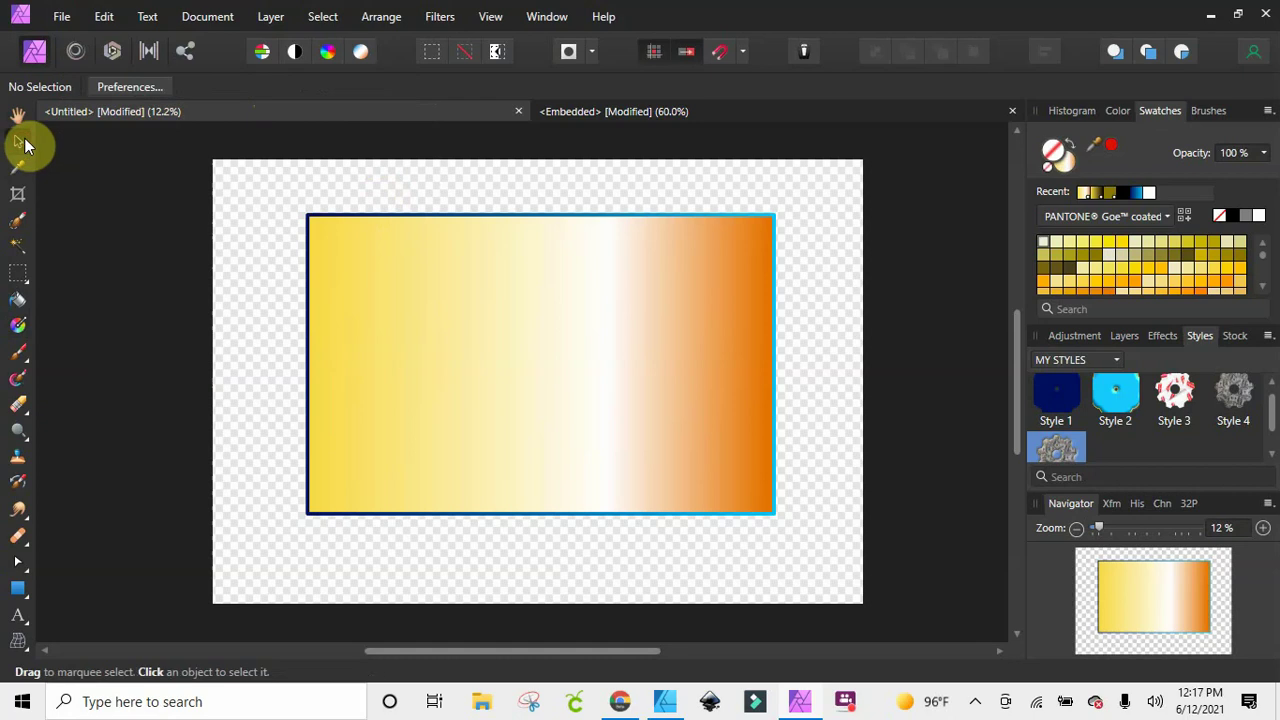
click(477, 263)
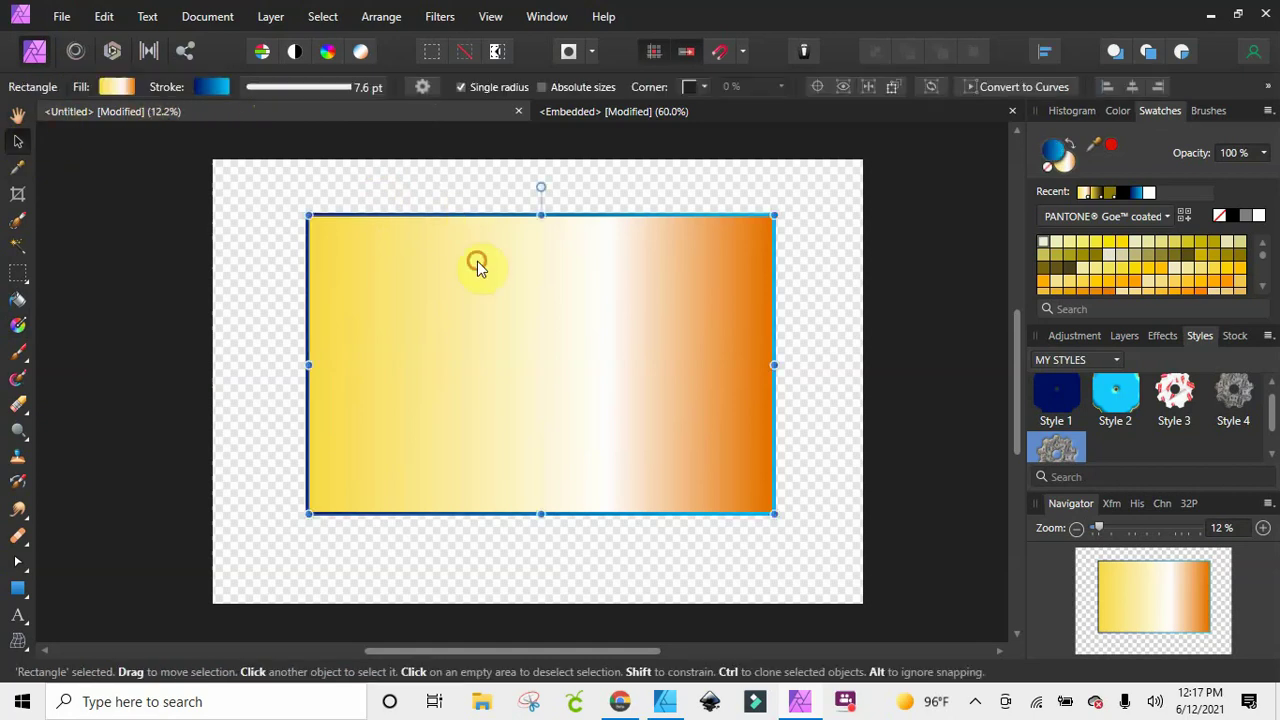
click(211, 86)
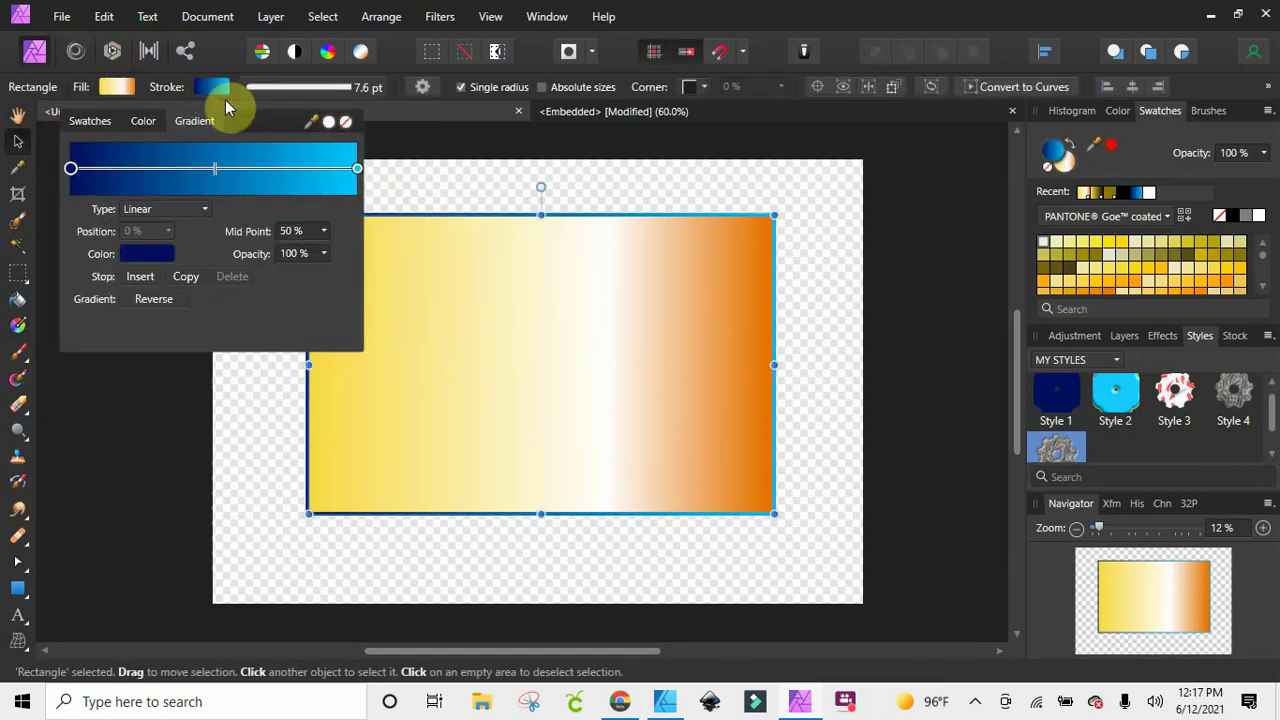
click(347, 122)
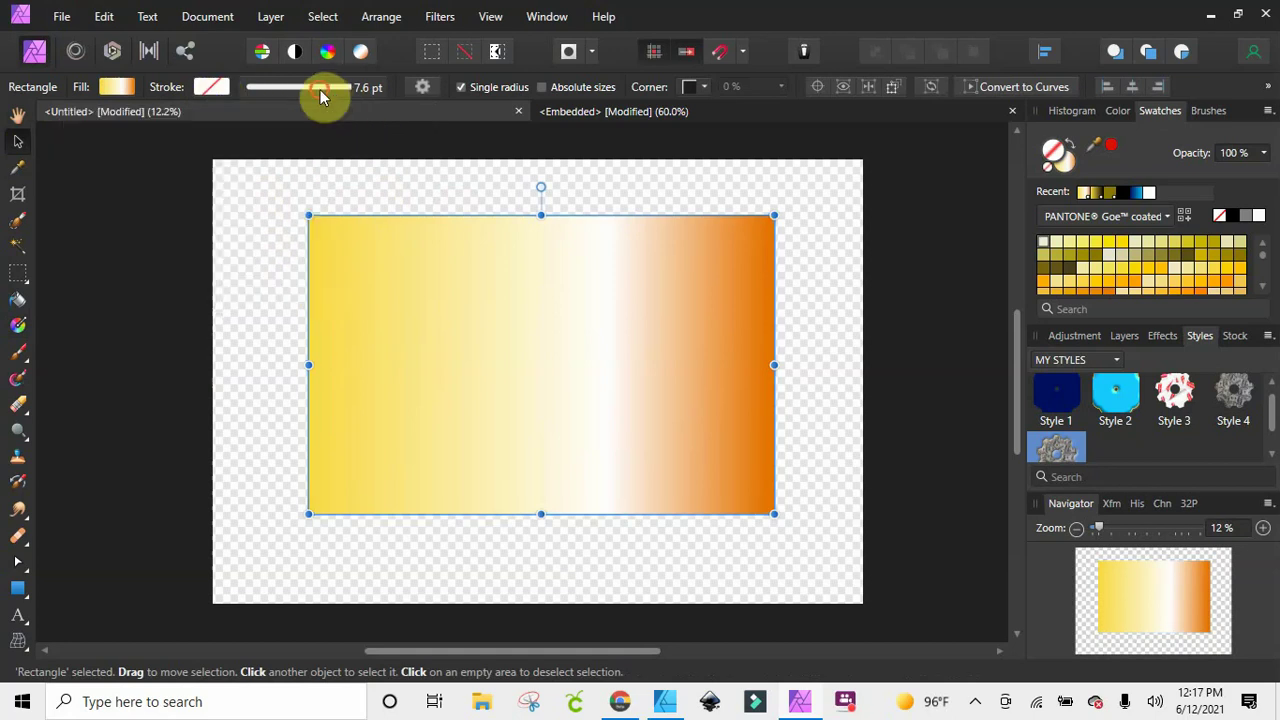
click(329, 88)
drag(288, 152, 249, 154)
click(503, 157)
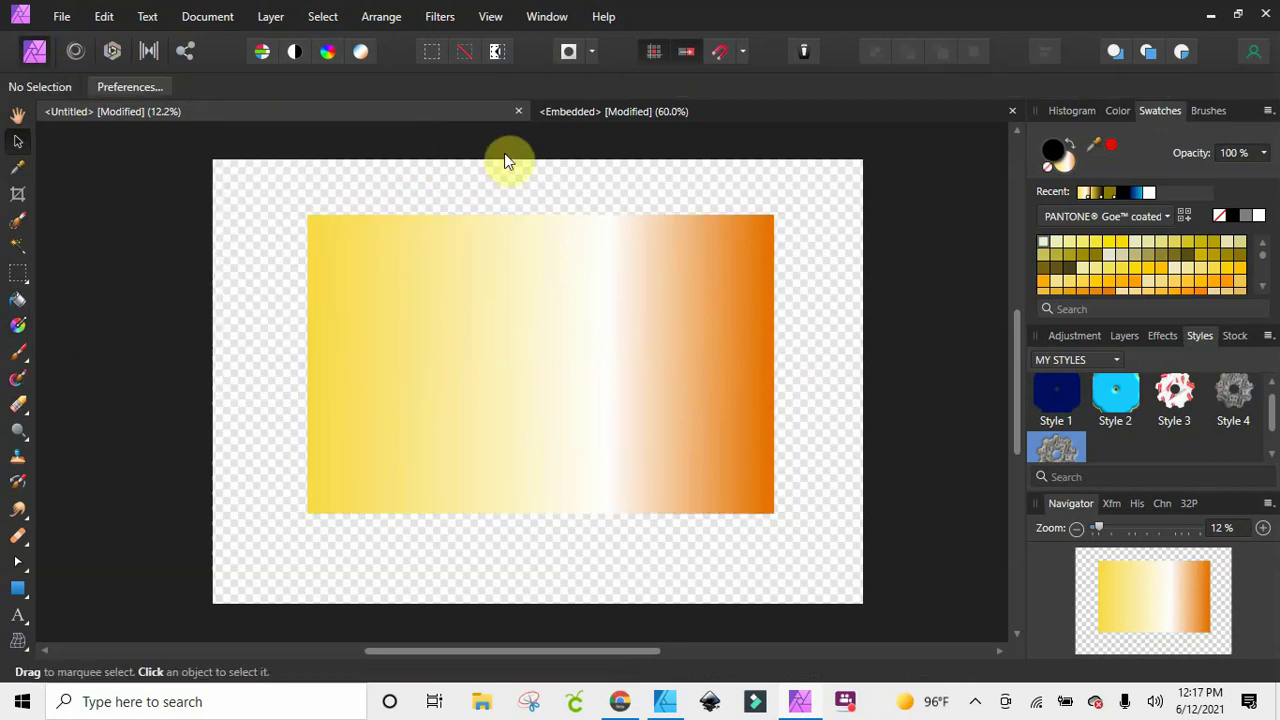
Save the gold, white and orange gradient rectangle as a new style in the MY STYLES category
click(596, 328)
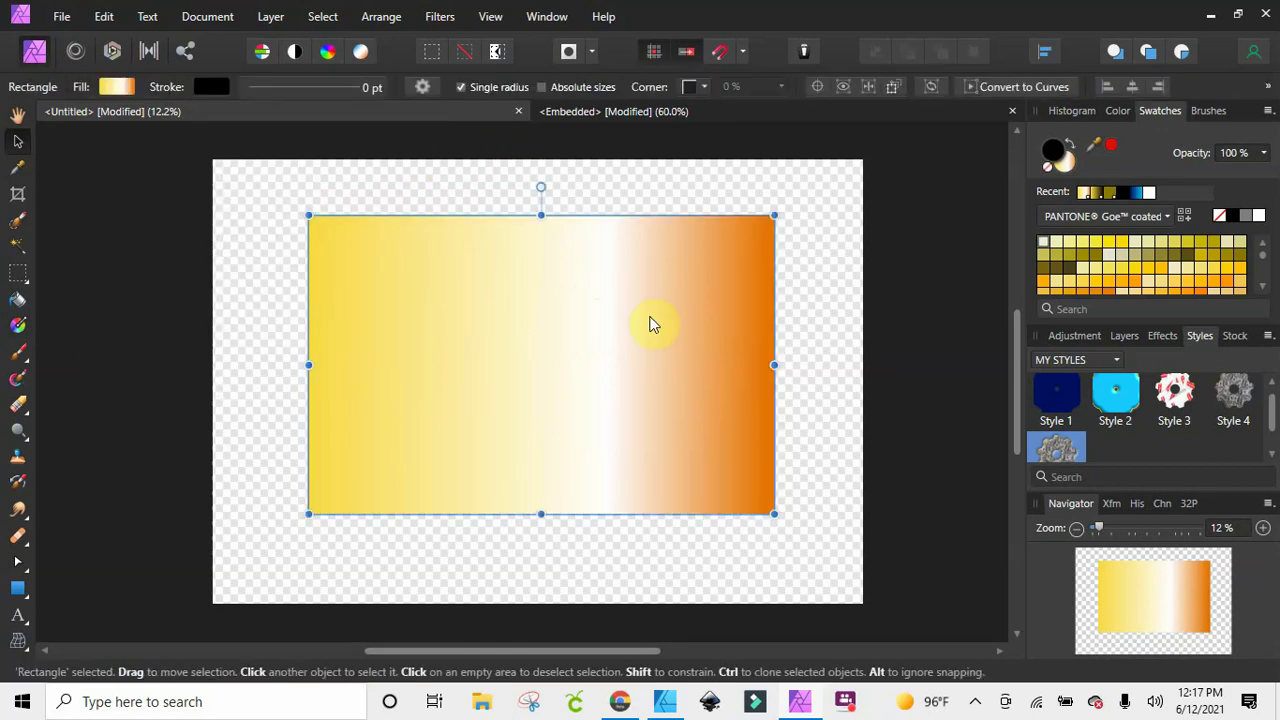
click(1267, 338)
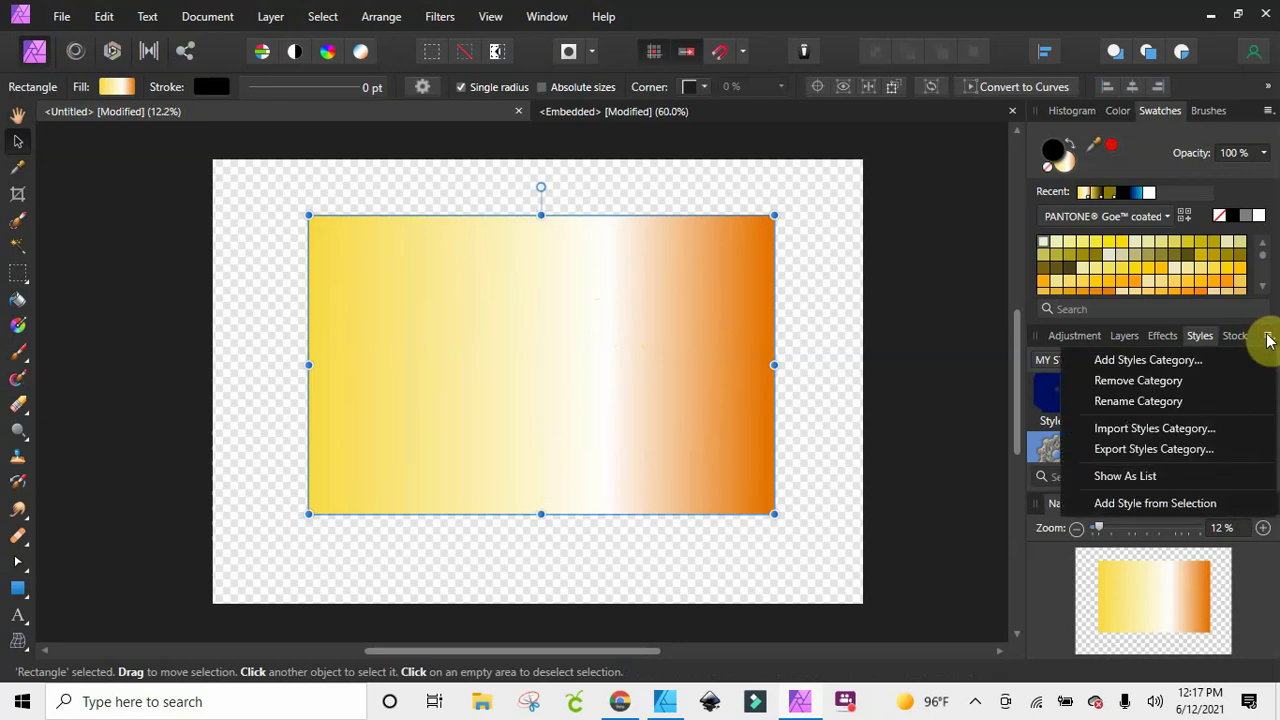
click(1156, 505)
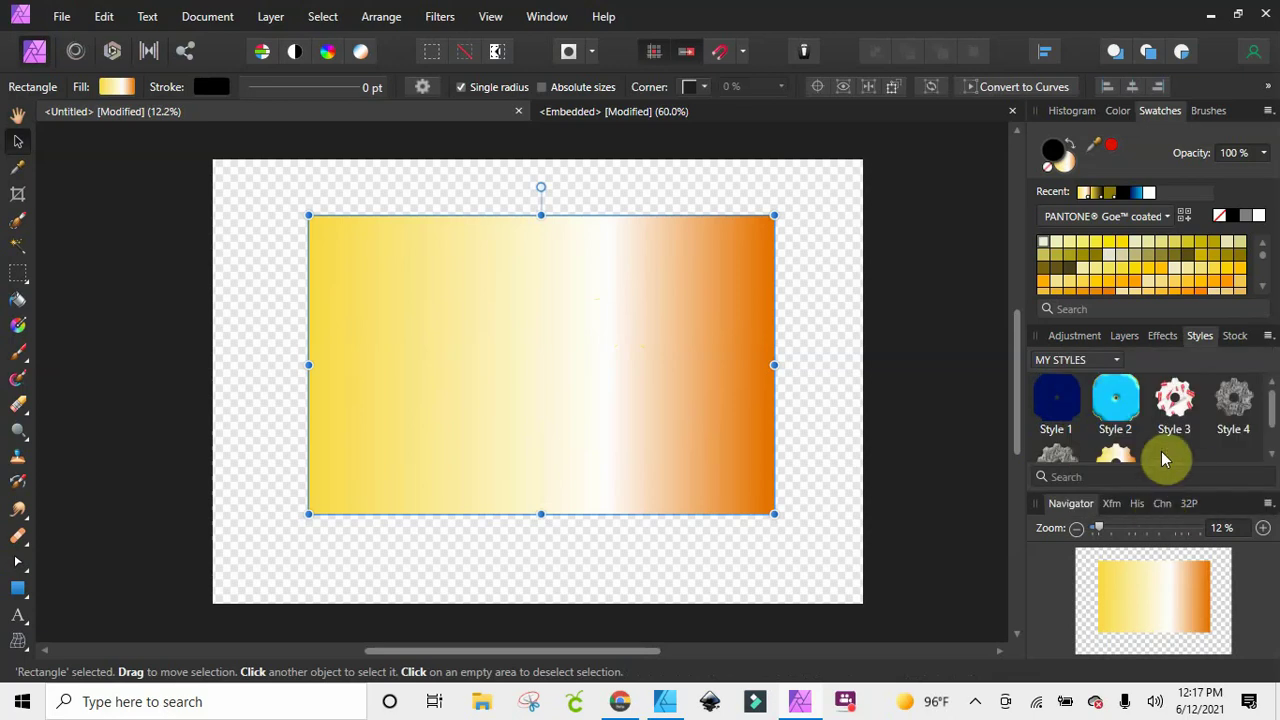
Move the rectangle toward the canvas's upper-left corner and add the art text PLAY over it at about 261 pt
drag(586, 363, 509, 320)
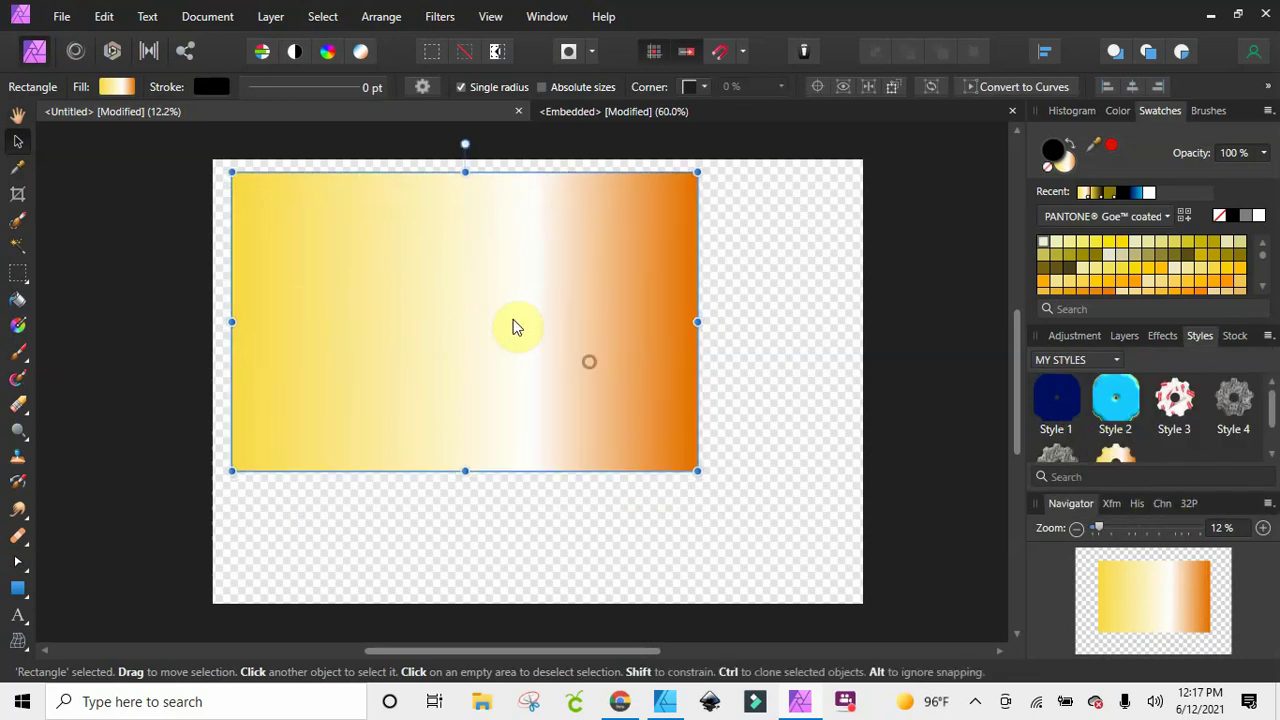
scroll(1115, 400, down, 1)
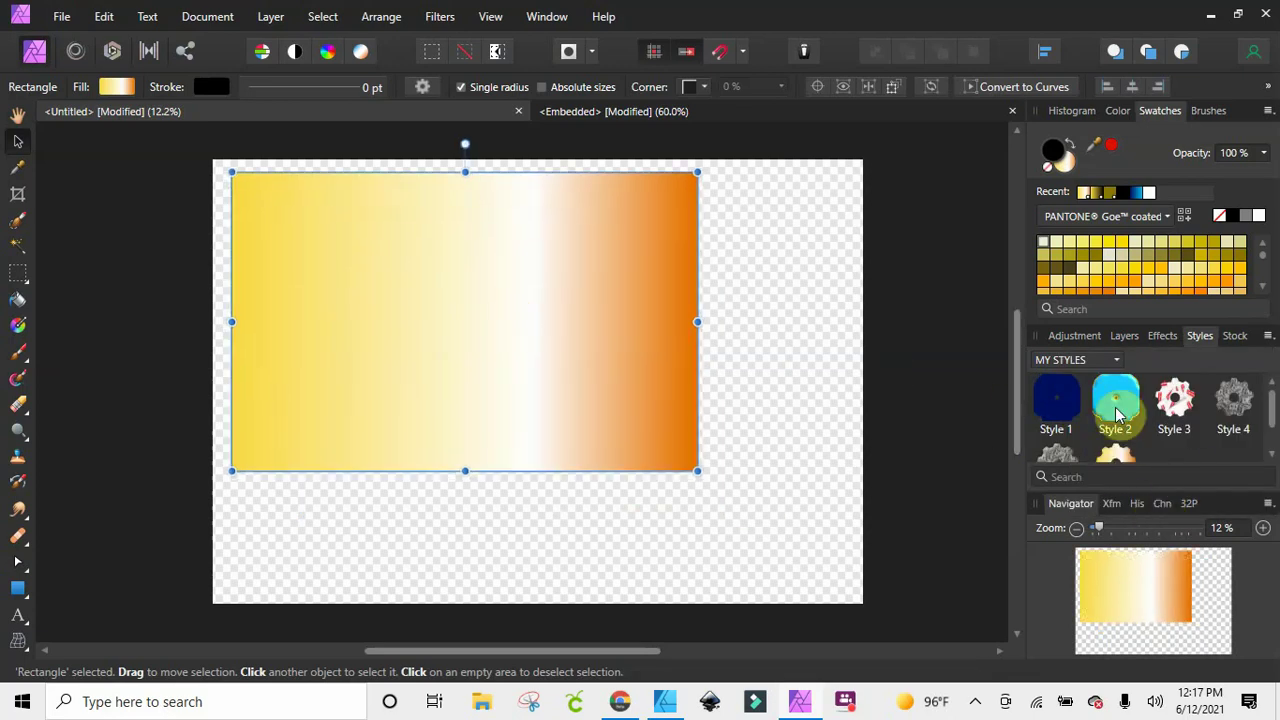
click(20, 616)
drag(282, 258, 322, 357)
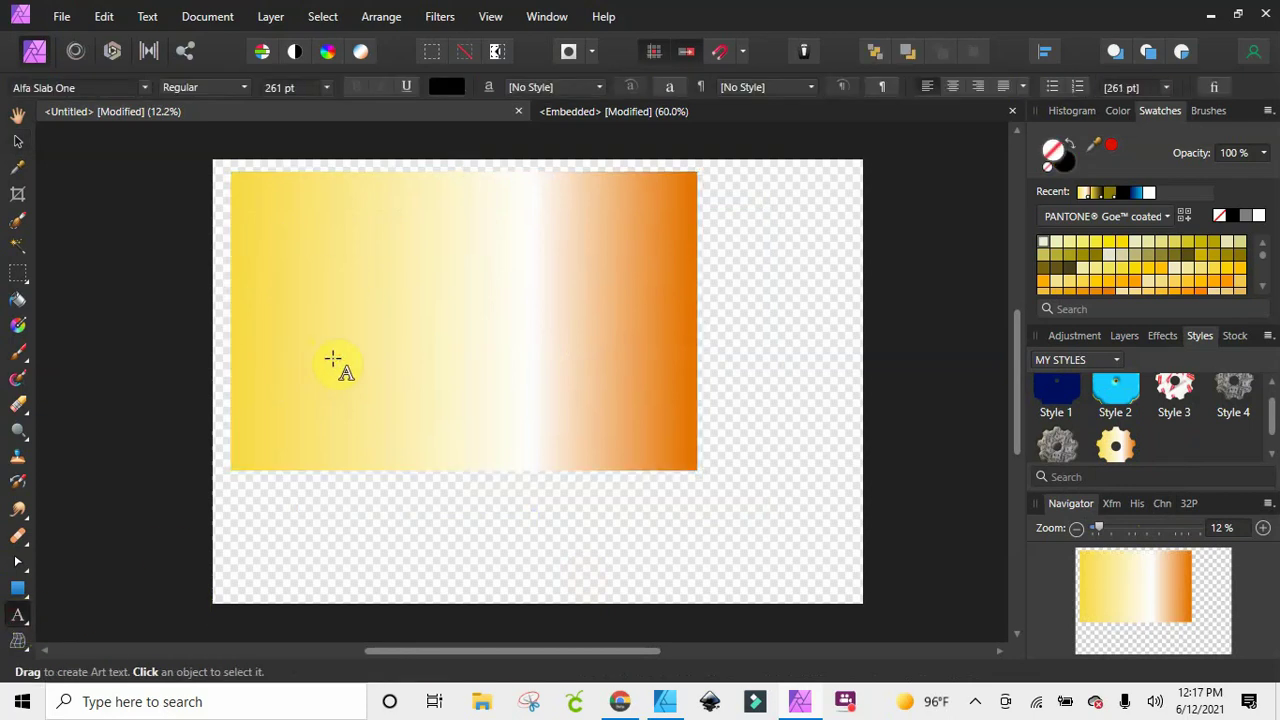
text(PLSA)
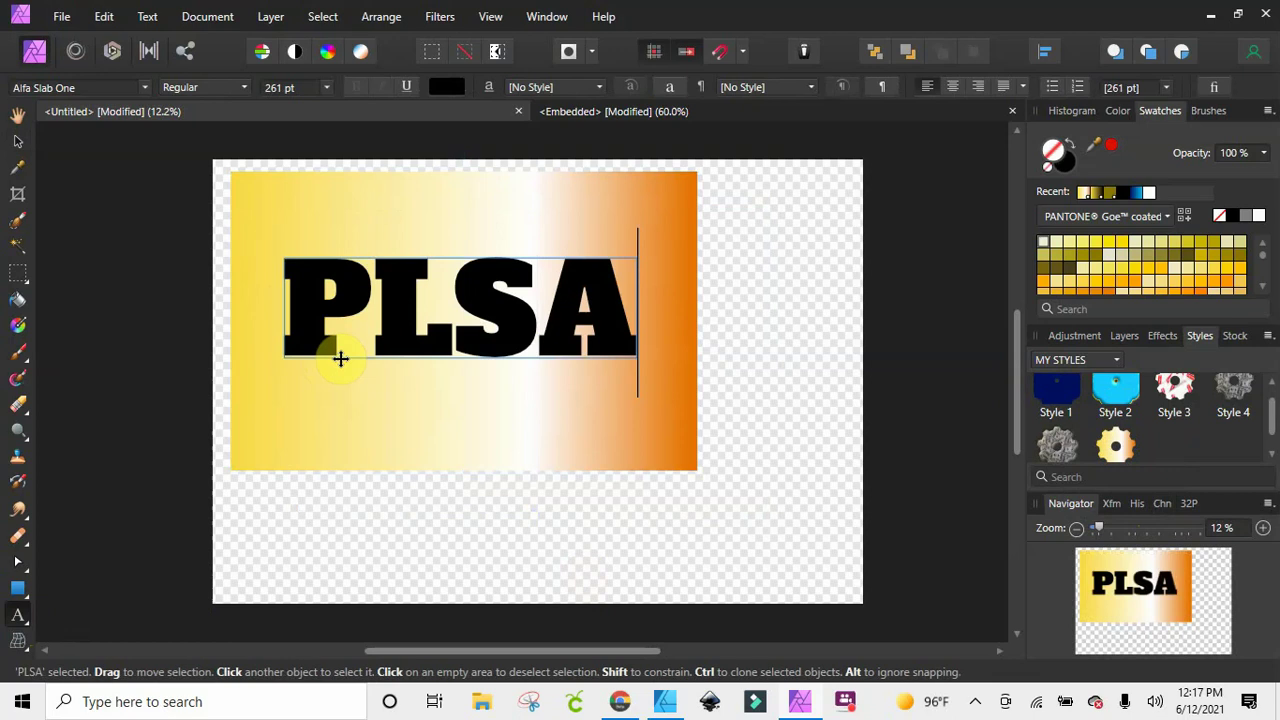
key(BackSpace)
key(BackSpace)
text(AY)
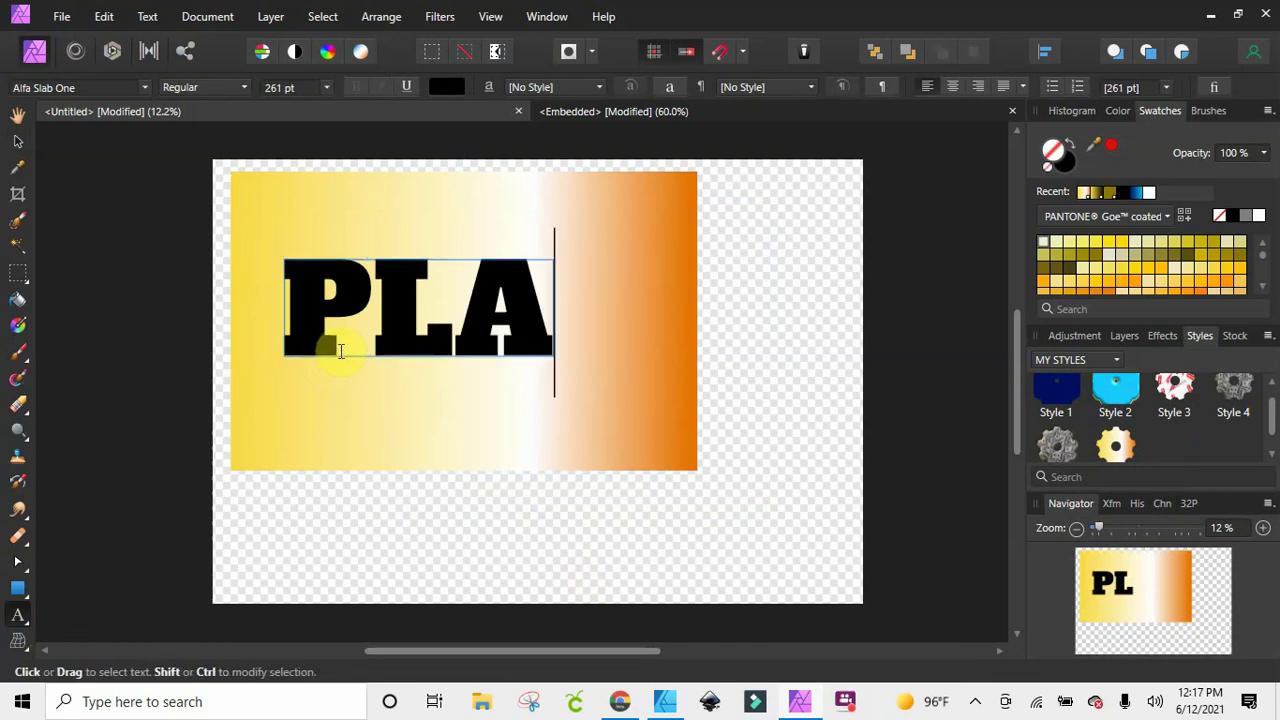
key(Escape)
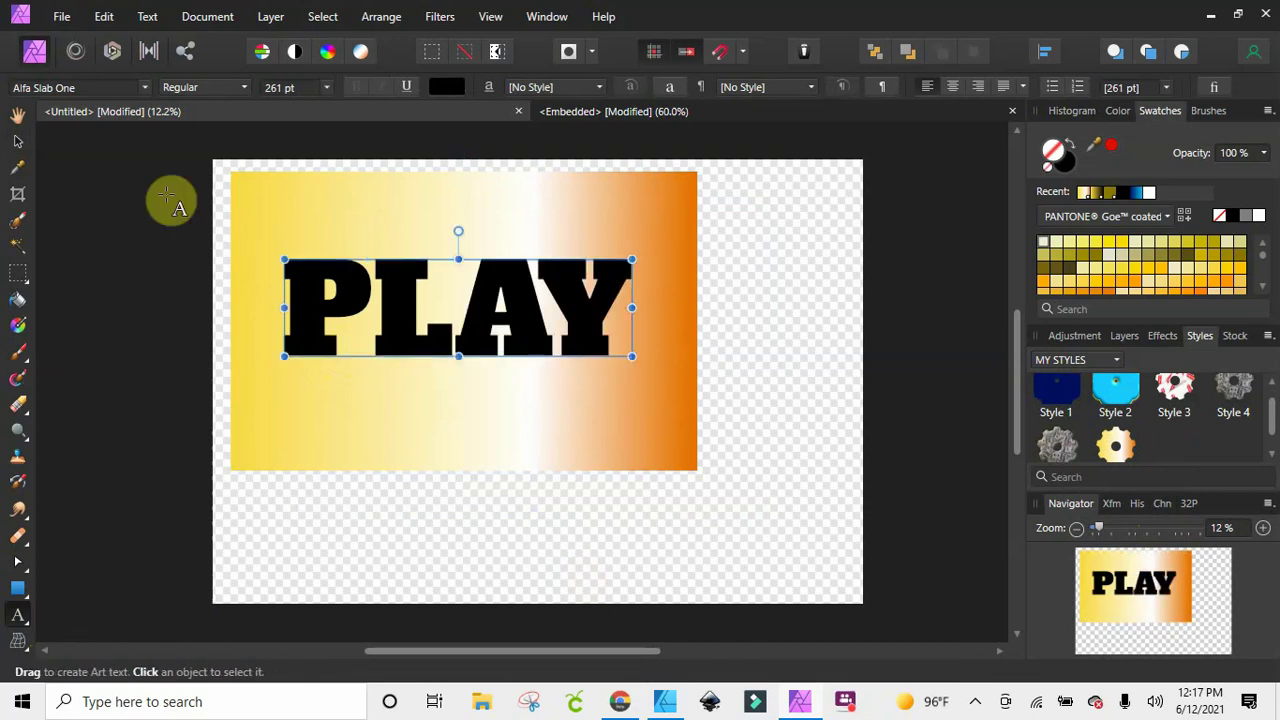
Try to recolor the gradient rectangle behind the PLAY text to black
click(18, 141)
click(495, 211)
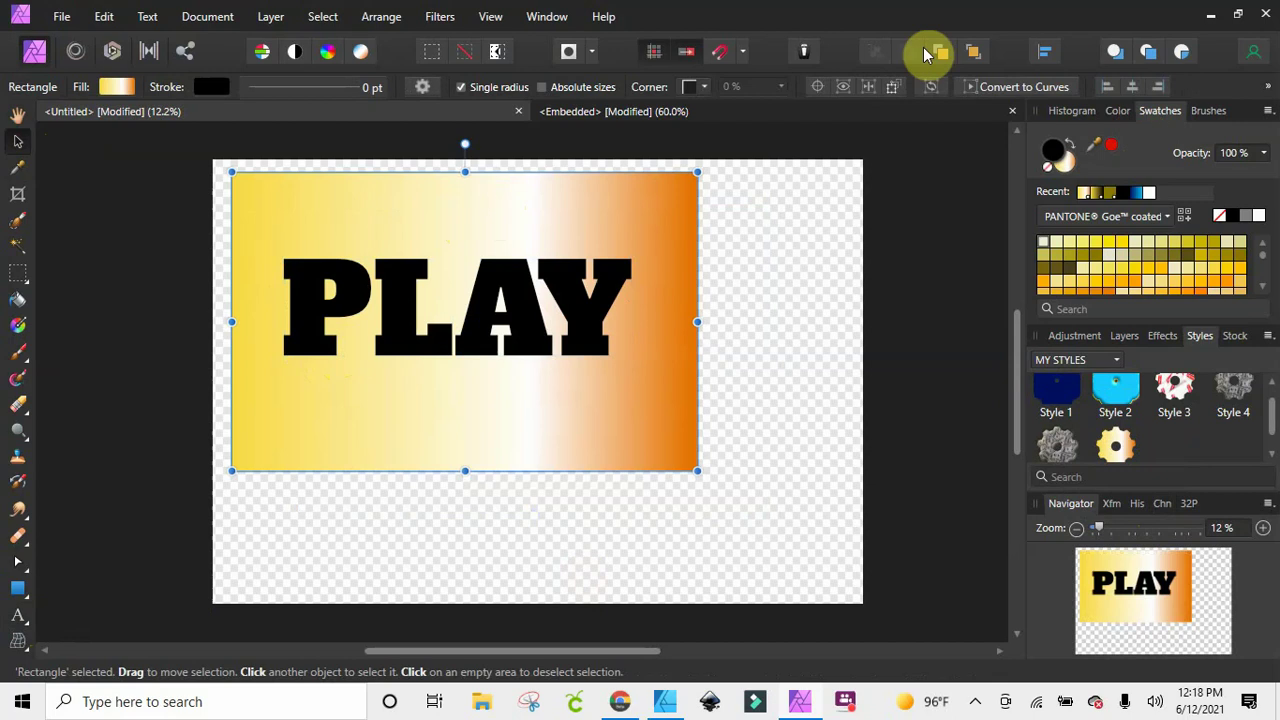
click(1232, 215)
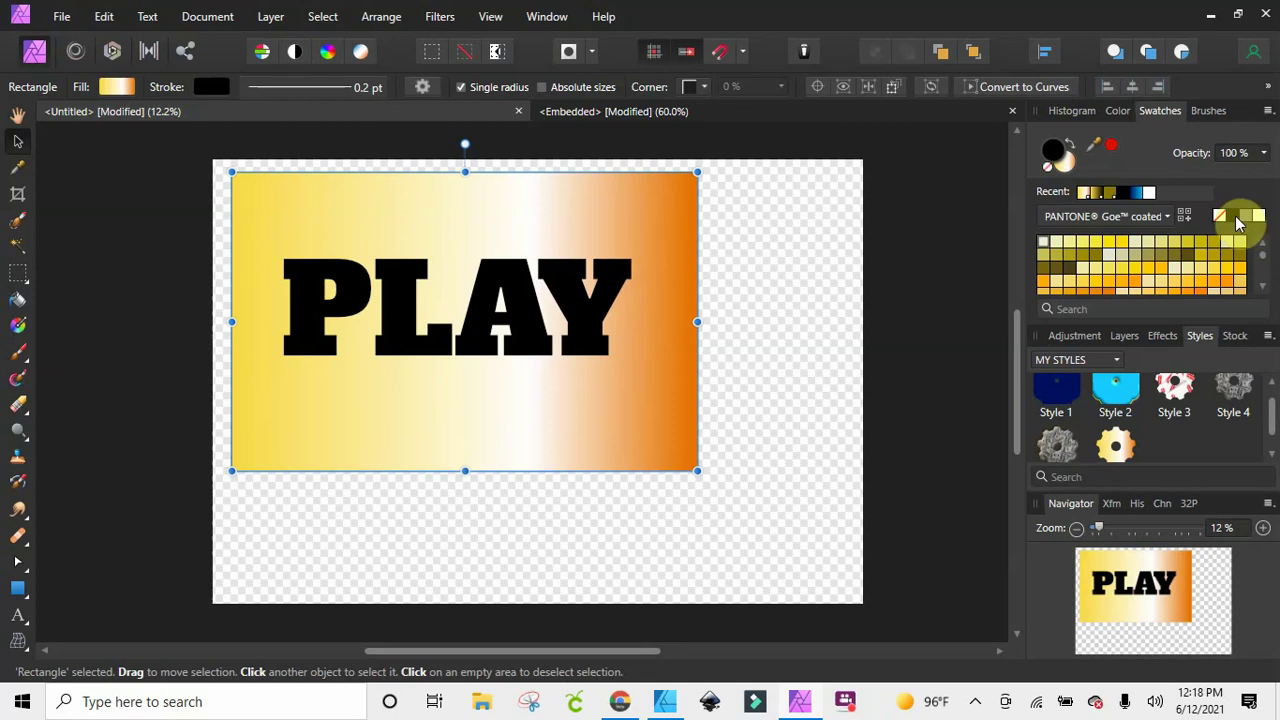
click(814, 238)
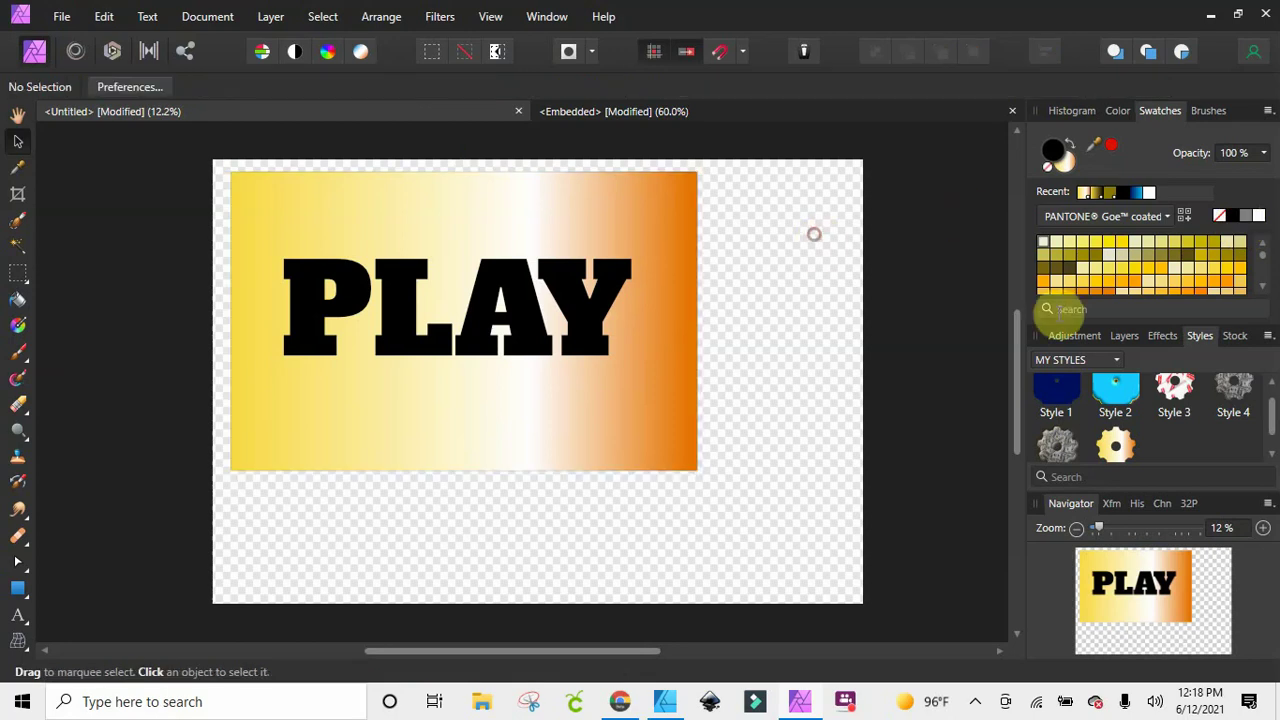
Delete the gradient rectangle behind the PLAY text
click(1126, 336)
click(1120, 418)
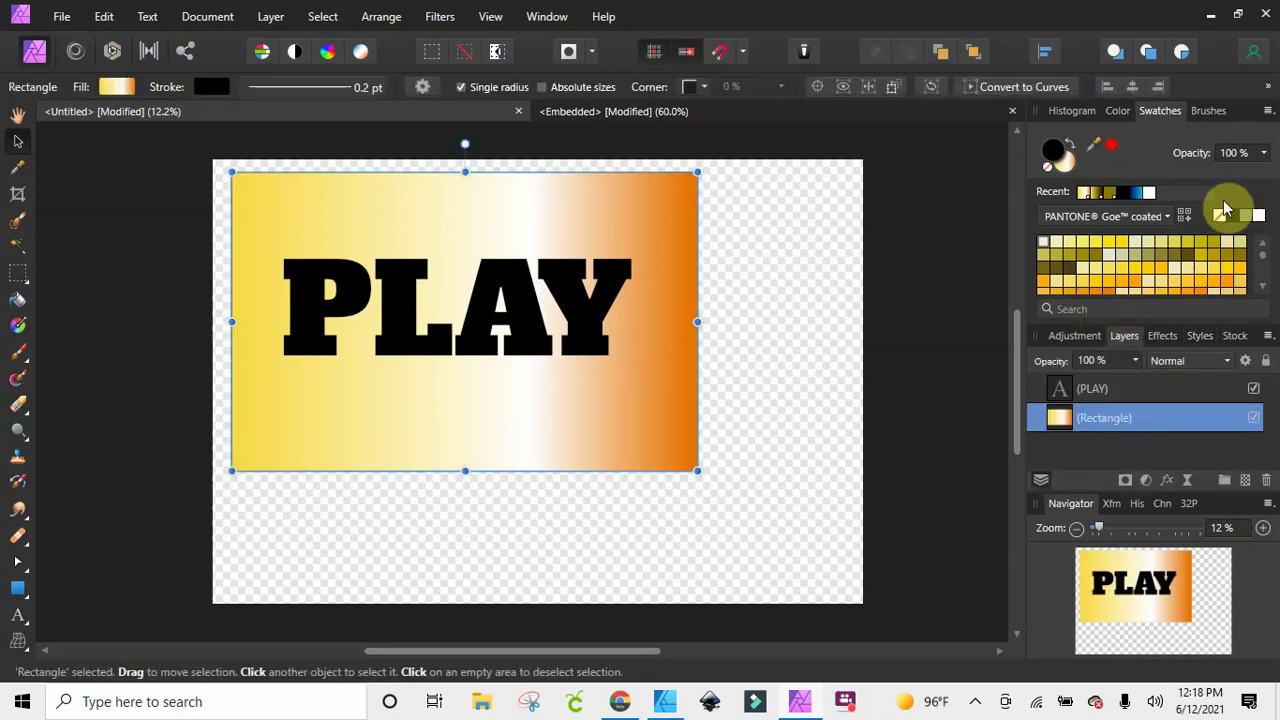
drag(637, 219, 734, 250)
right_click(734, 250)
click(779, 231)
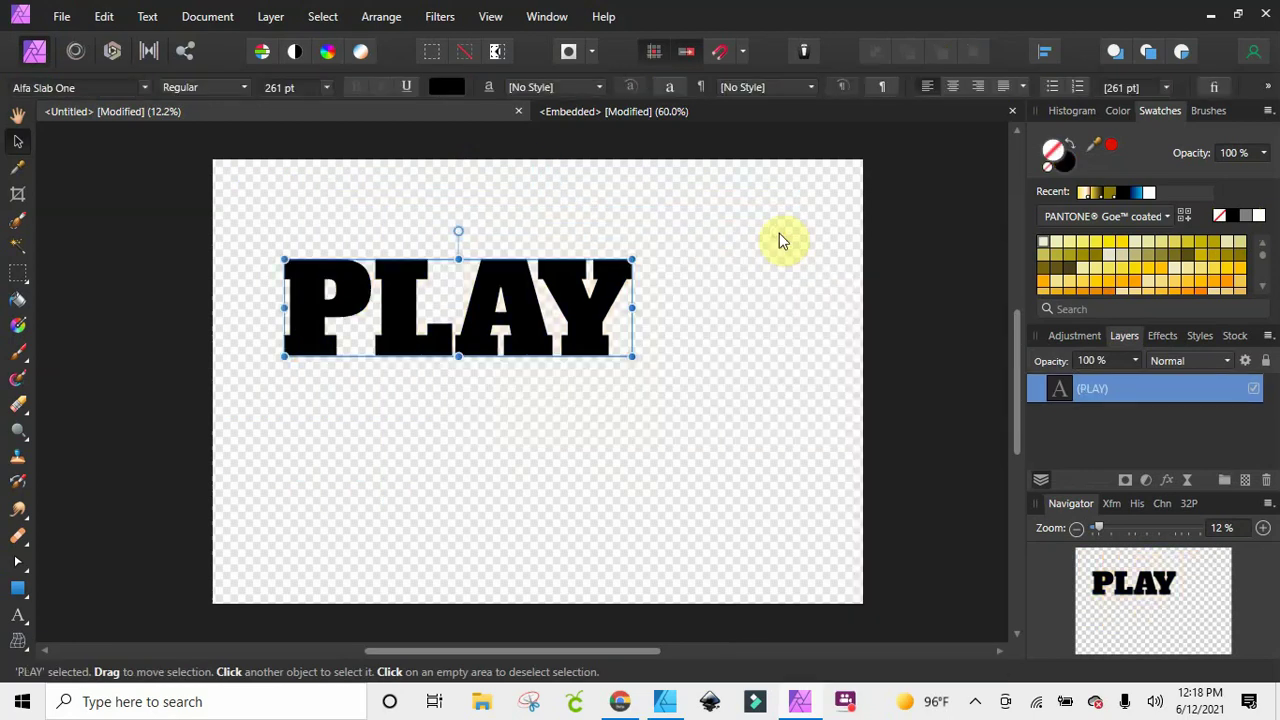
Draw a new rectangle over the PLAY text, covering most of the canvas, and give it a black fill
click(18, 588)
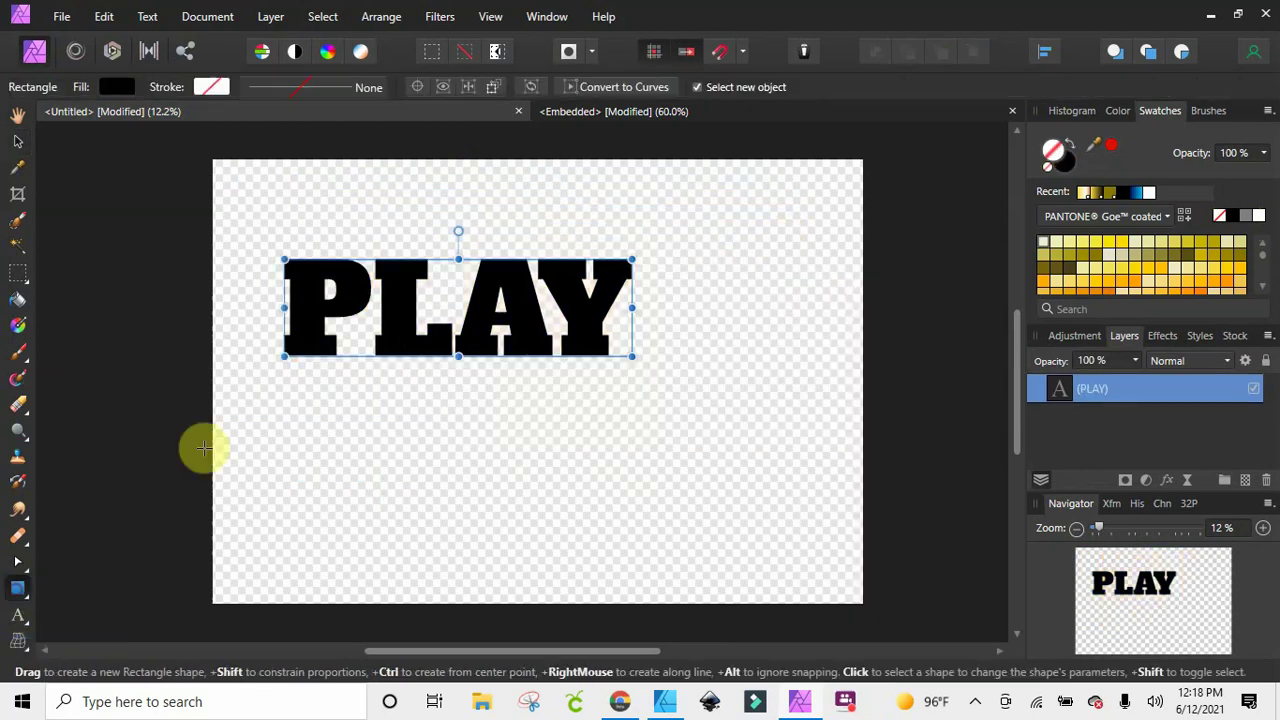
drag(268, 200, 764, 535)
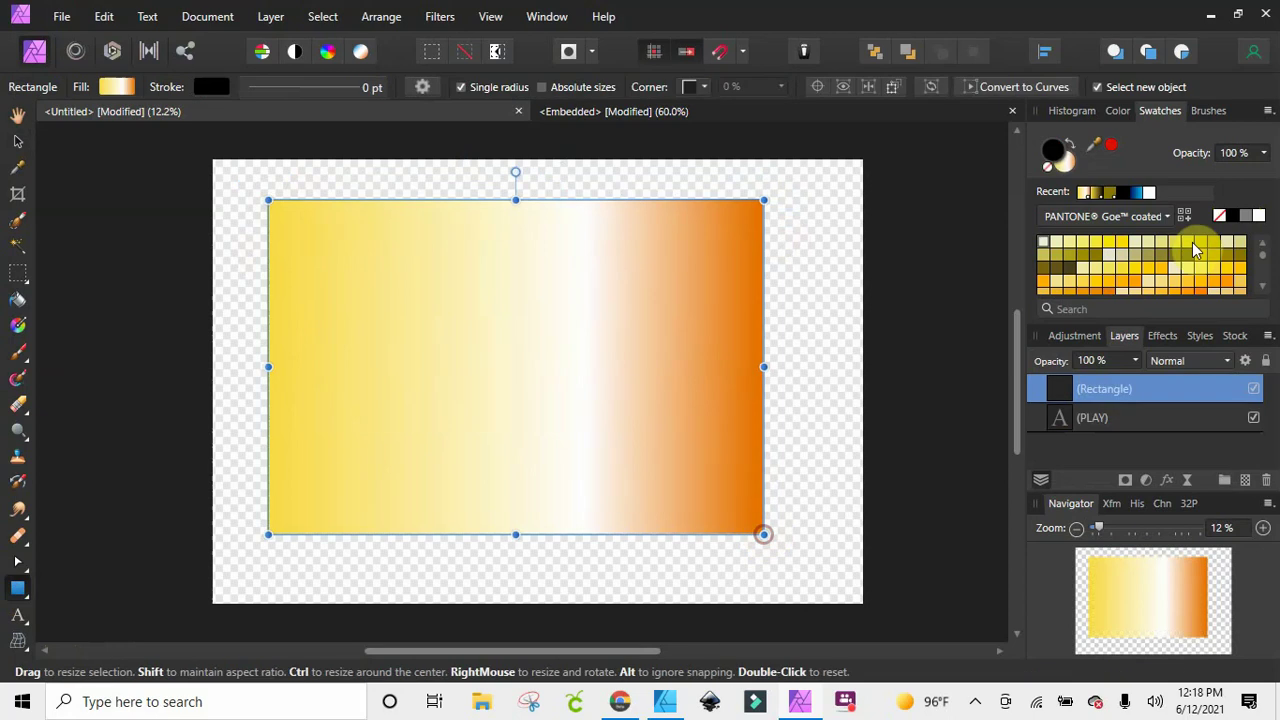
click(1234, 217)
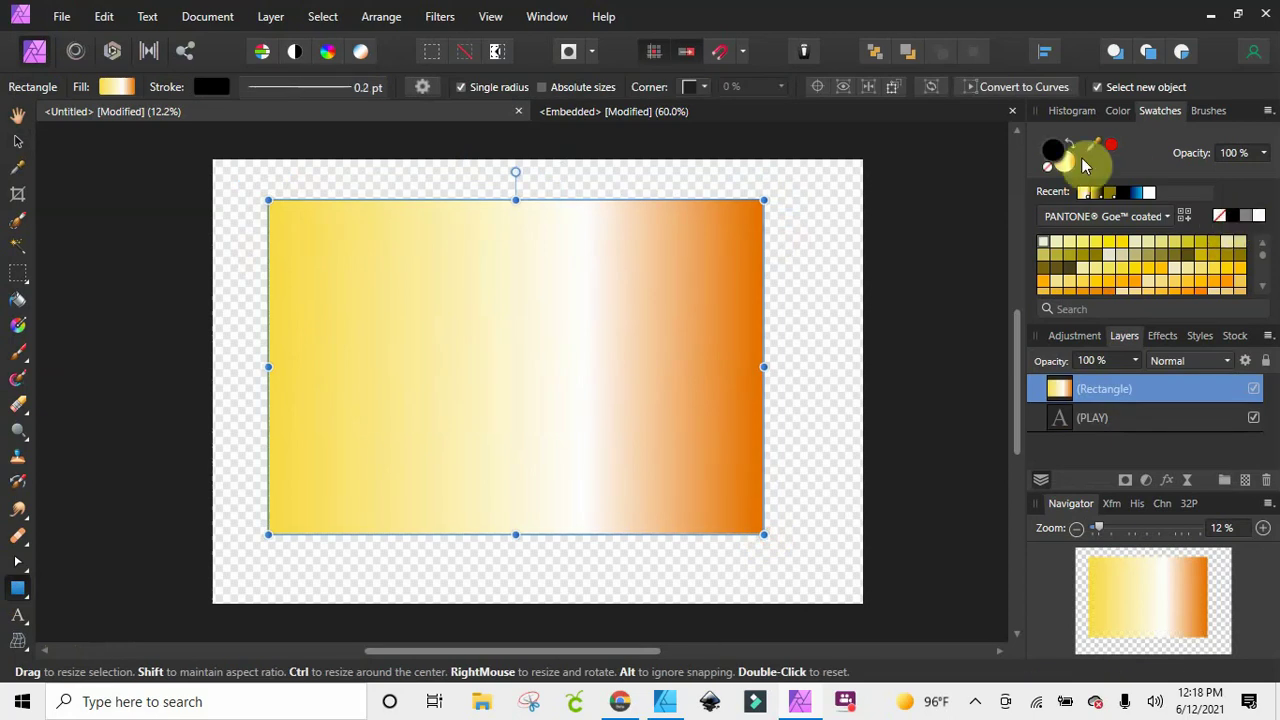
click(1066, 142)
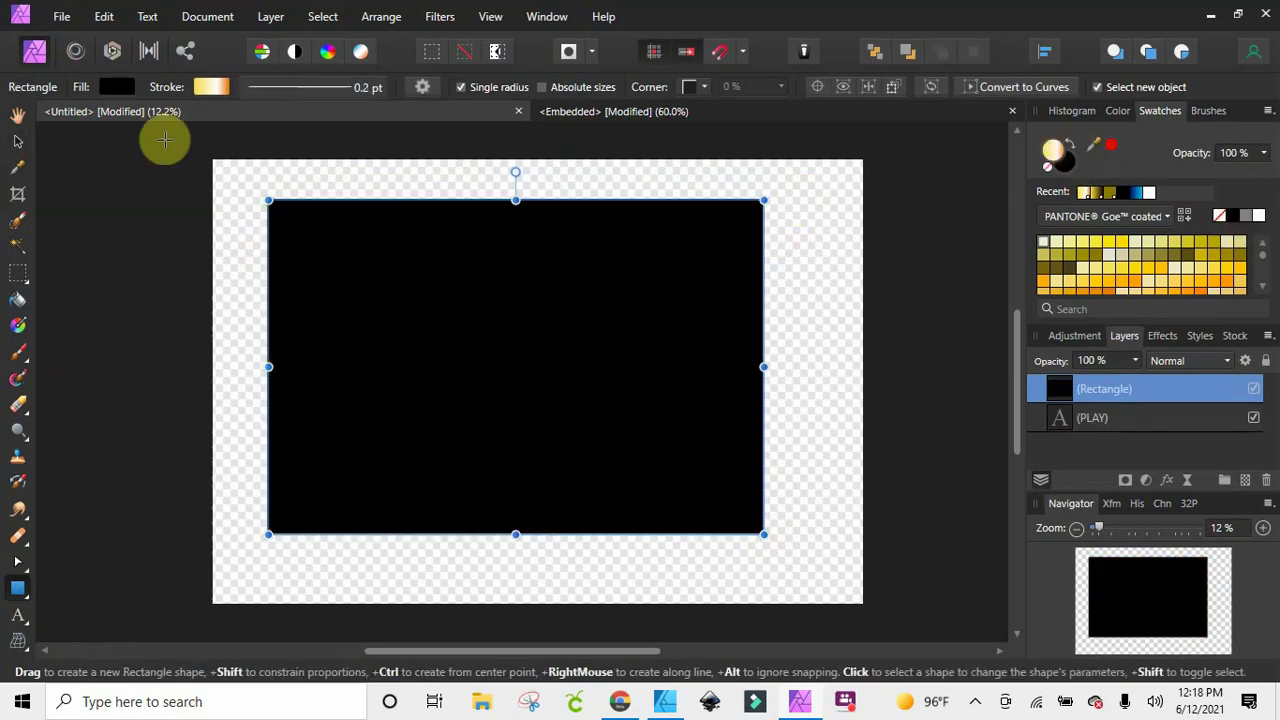
Bring the PLAY text in front of the black rectangle and move it toward the rectangle's center
click(18, 141)
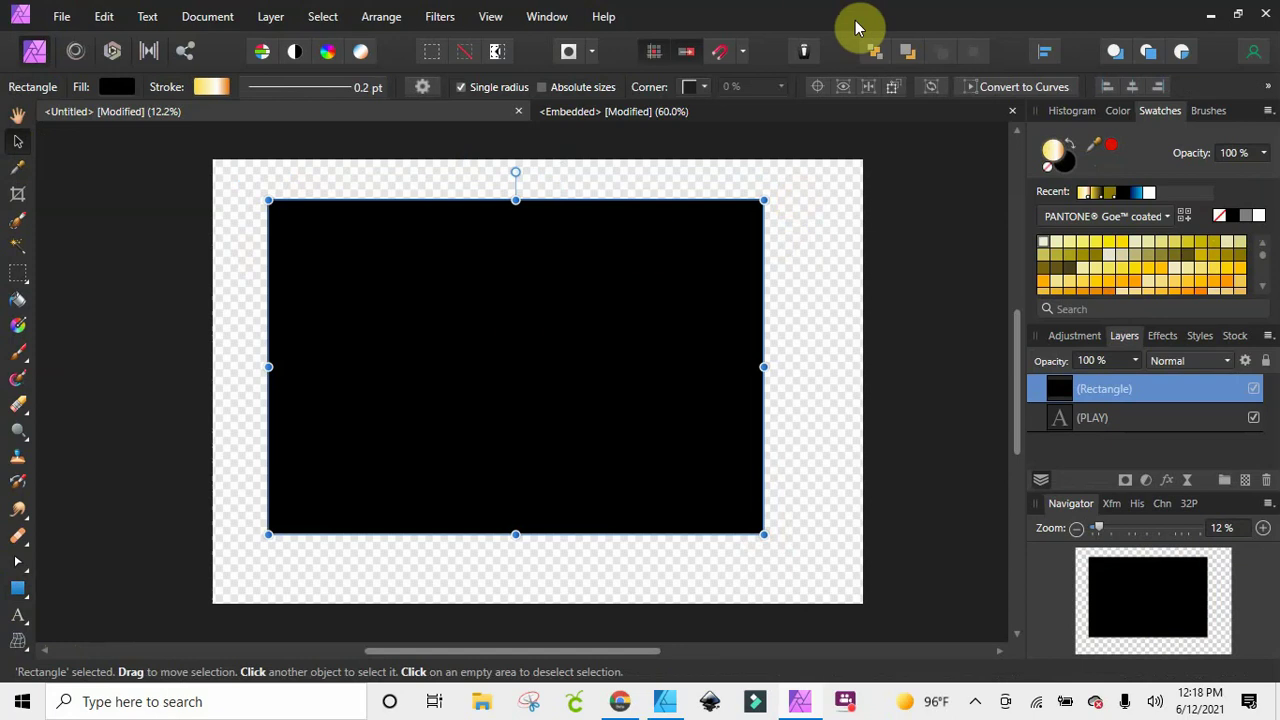
click(1118, 420)
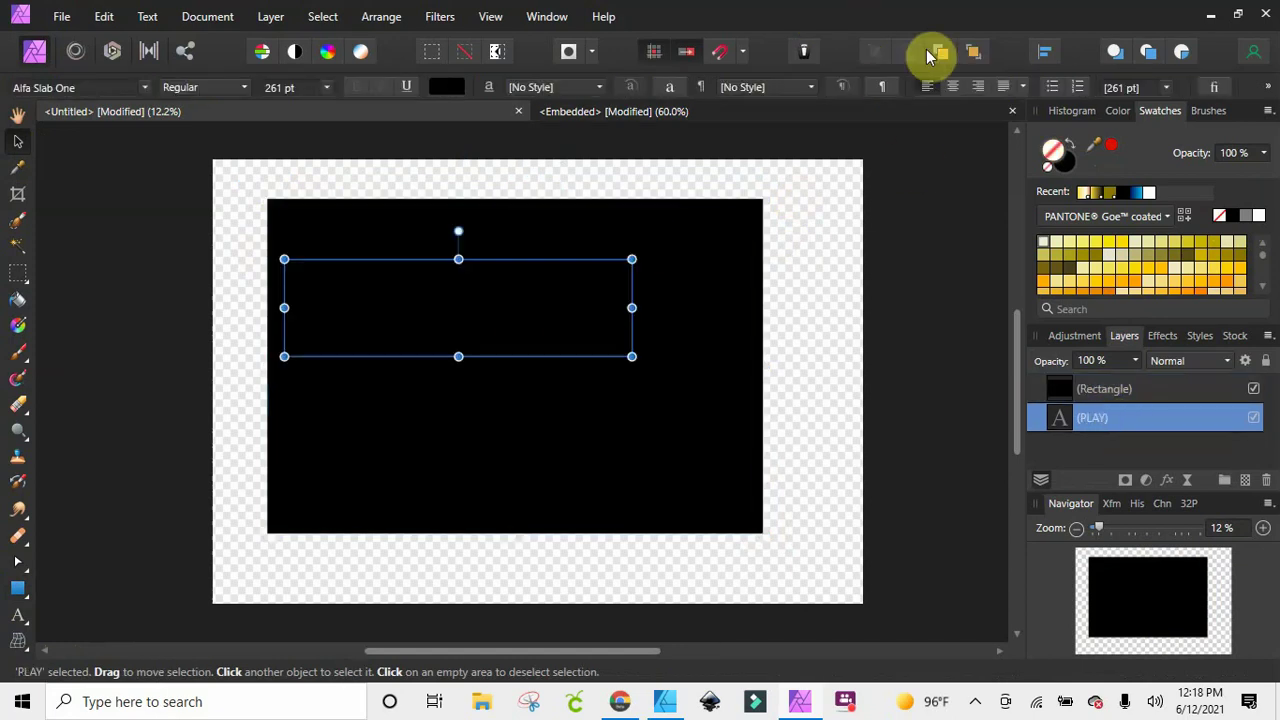
click(974, 51)
drag(571, 338, 645, 359)
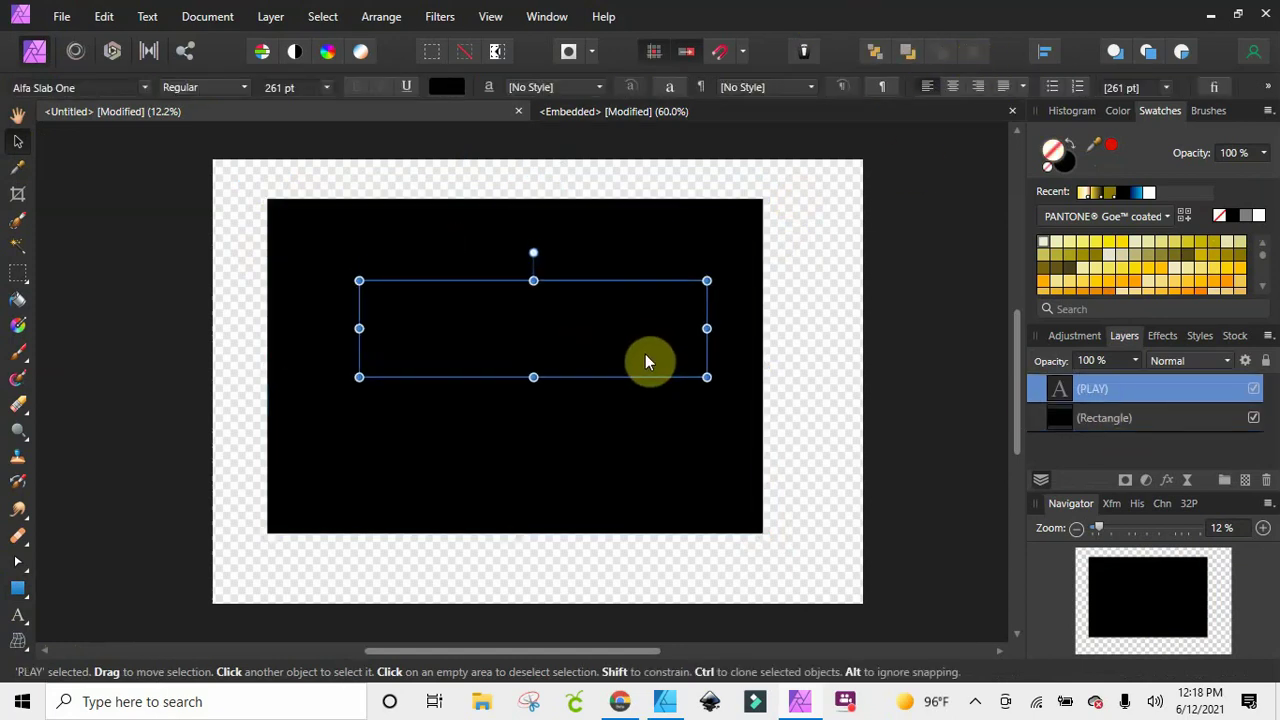
Apply the gold, white and orange gradient style from MY STYLES to the PLAY text and enlarge it to about 341.9 pt
click(1200, 336)
click(1118, 448)
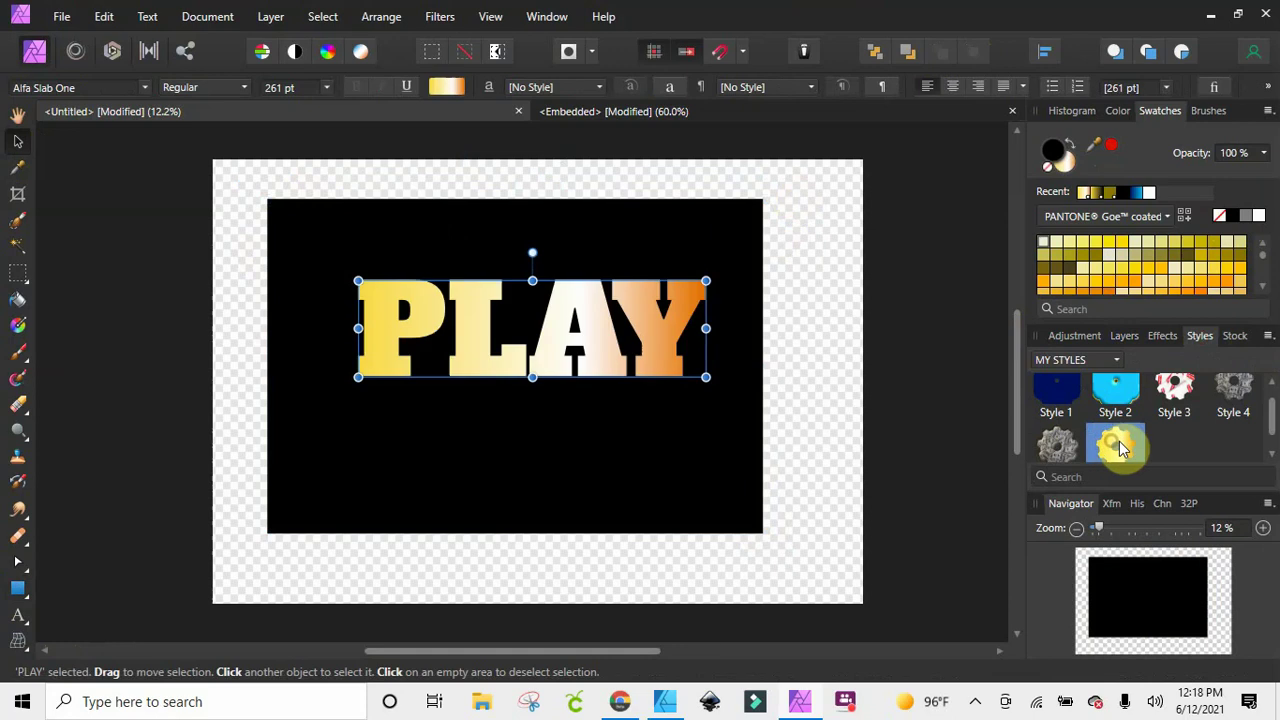
drag(608, 352, 540, 329)
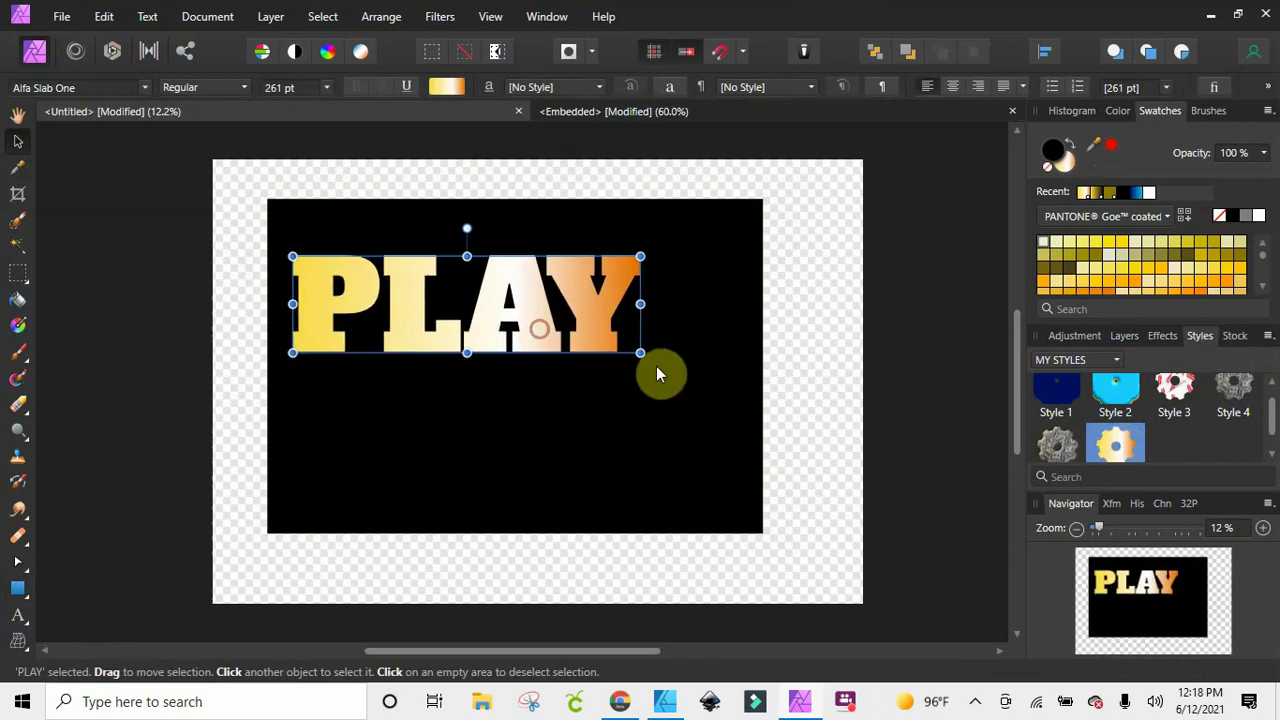
drag(637, 352, 740, 410)
drag(688, 342, 689, 364)
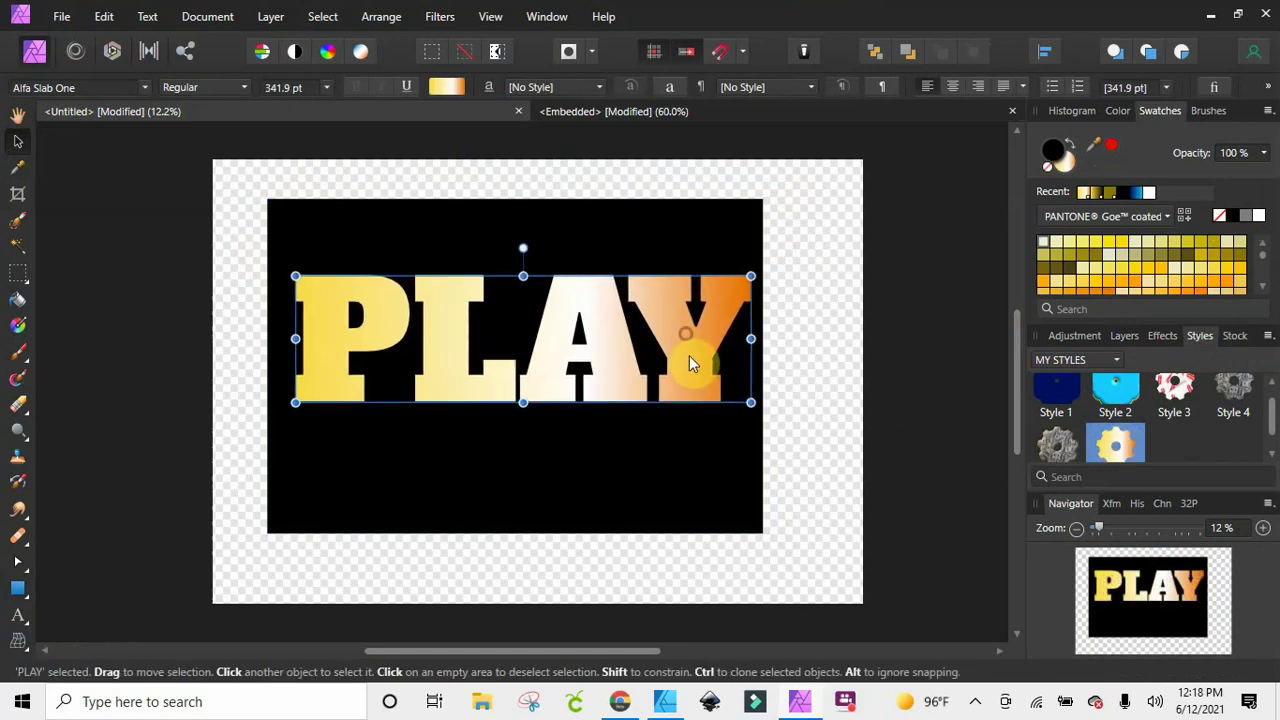
Add a Bevel / Emboss effect with a radius of about 58.6 px to the PLAY text and nudge it slightly up and left
click(1168, 337)
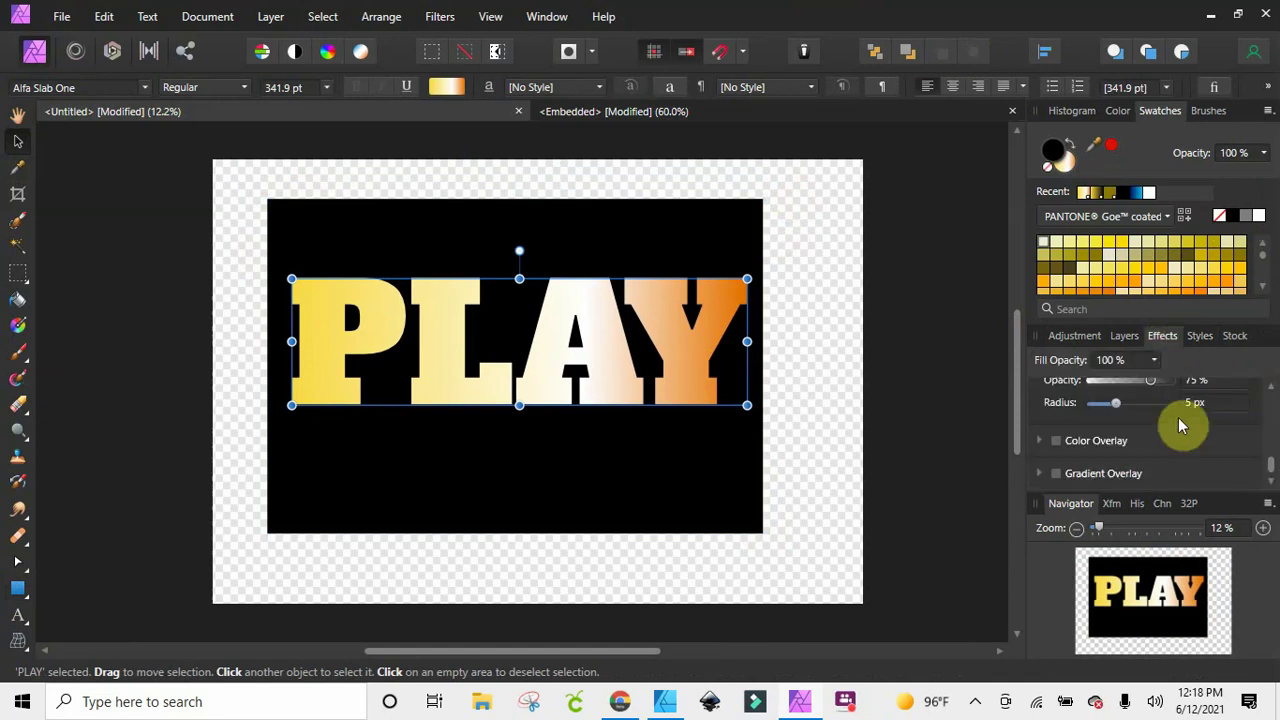
scroll(1109, 406, up, 2)
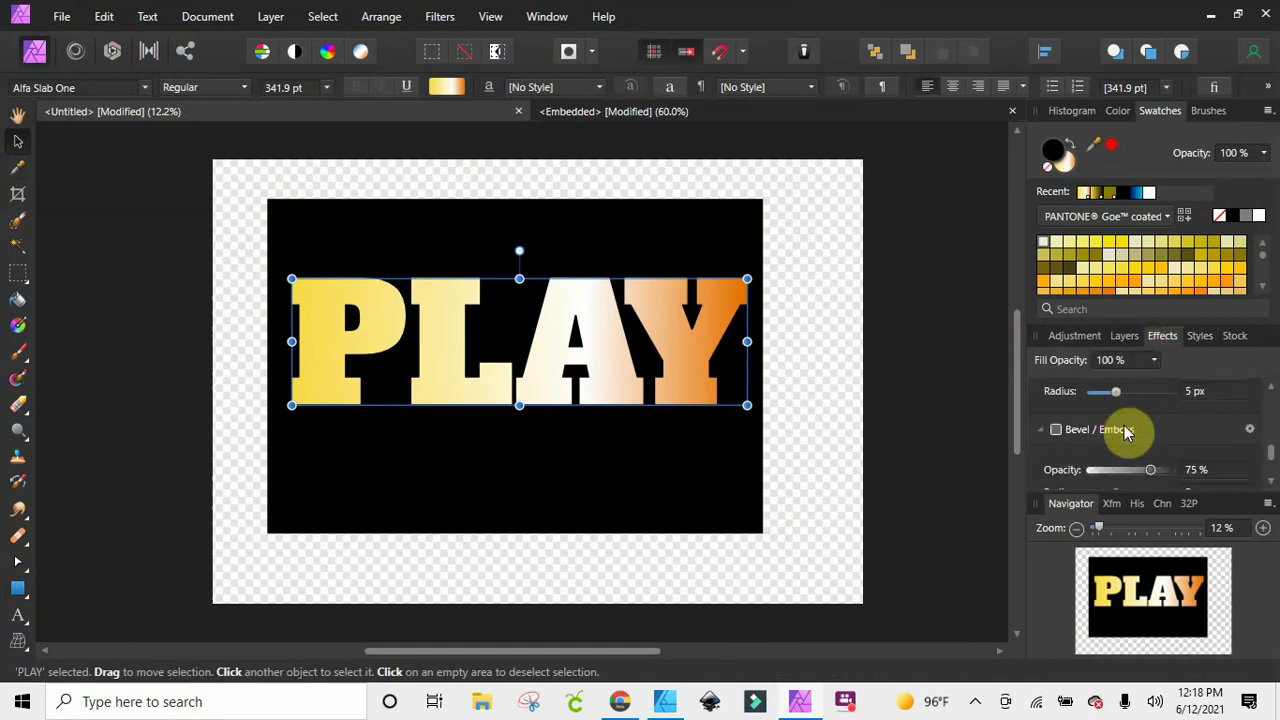
scroll(1114, 423, down, 2)
drag(1117, 405, 1164, 400)
scroll(1120, 403, up, 3)
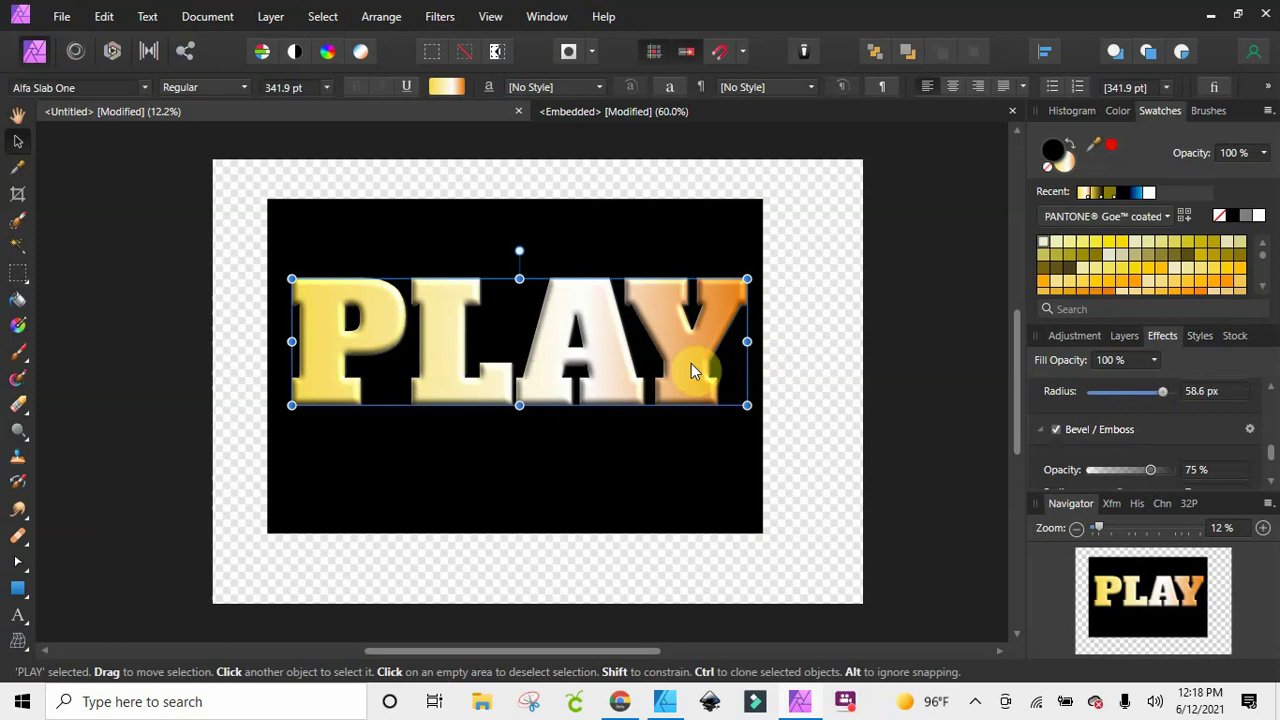
mouse_move(459, 370)
mouse_down()
mouse_move(451, 314)
mouse_move(452, 351)
mouse_up()
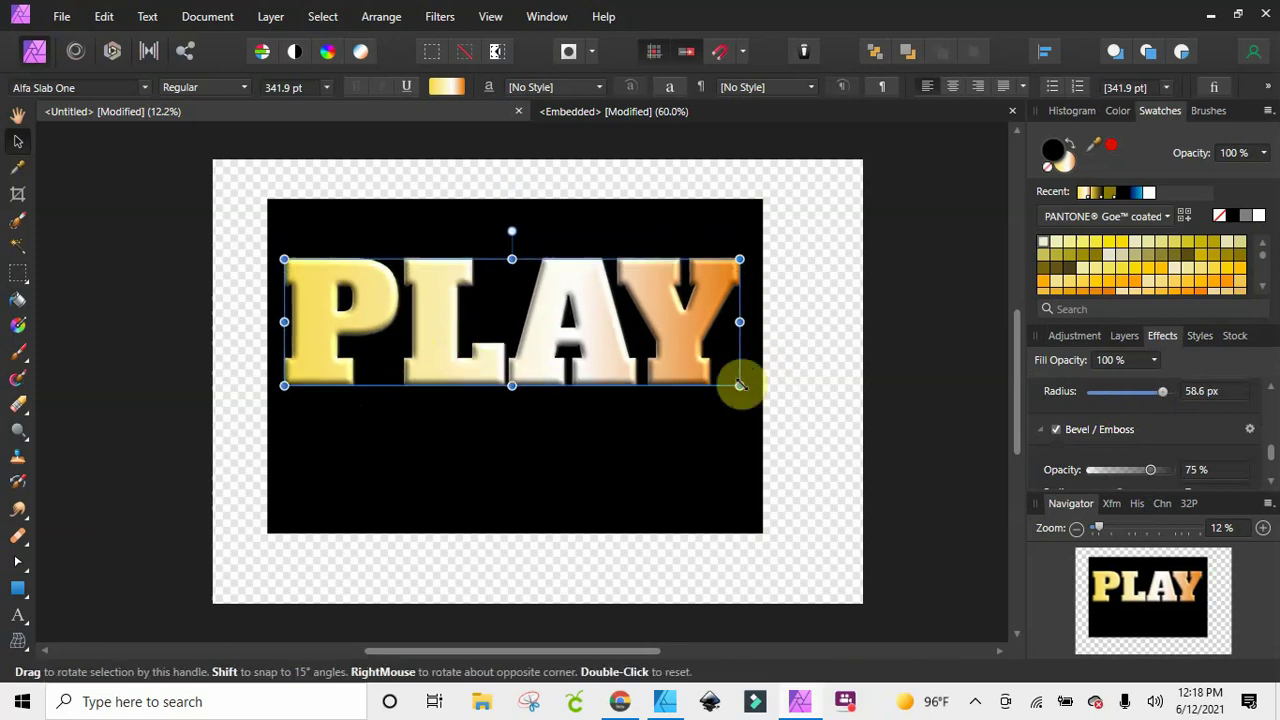